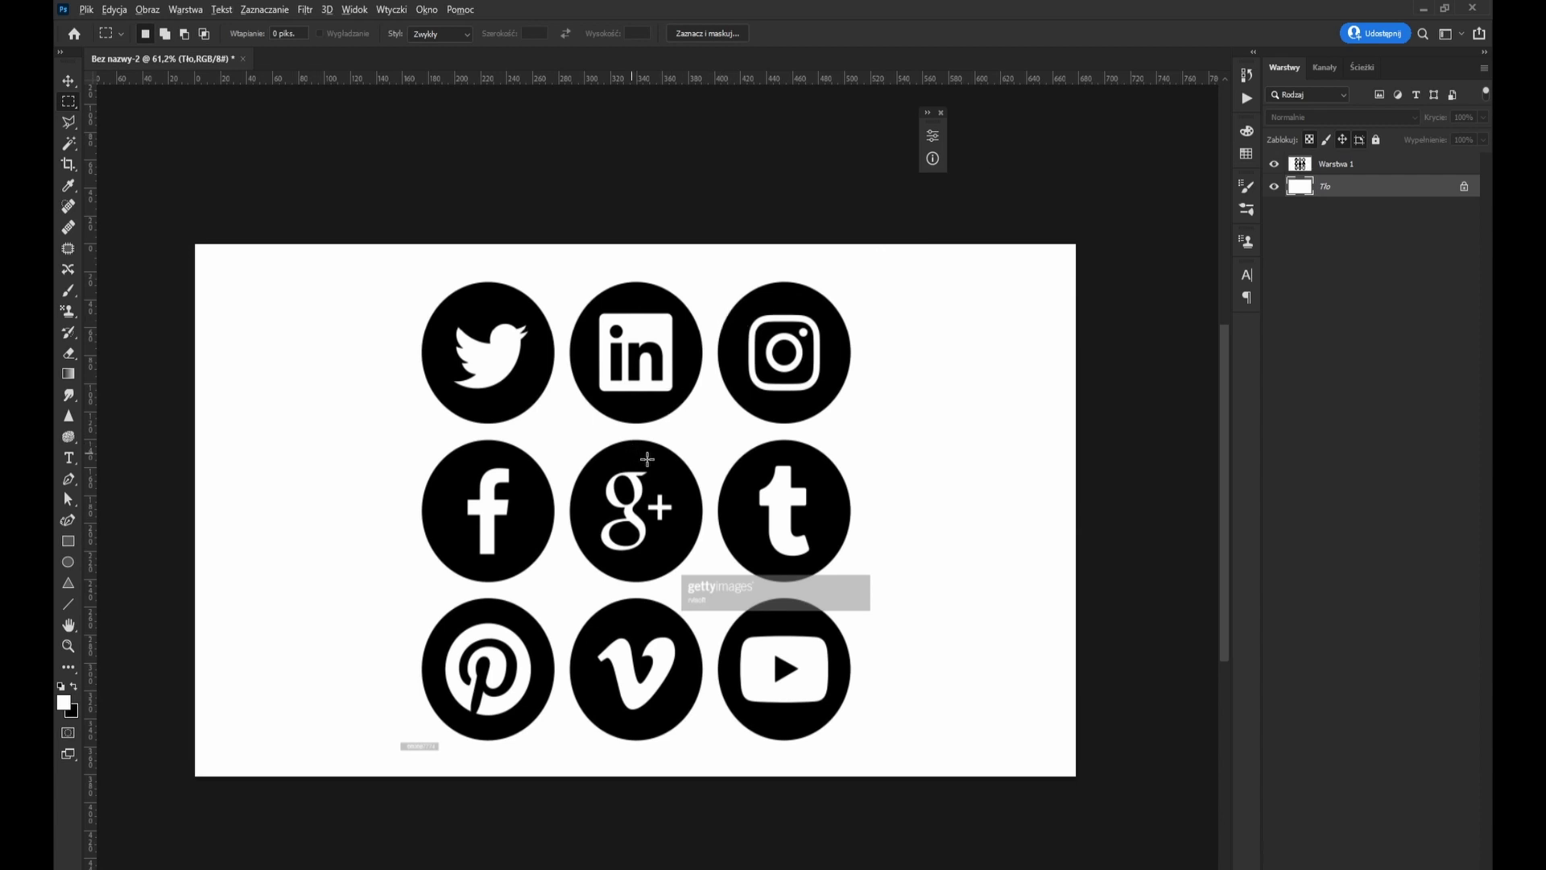
Box the YouTube icon on Warstwa 1 and clear the other social icons around it
scroll(648, 459, "up", 1)
scroll(647, 459, "down", 1)
scroll(645, 460, "down", 1)
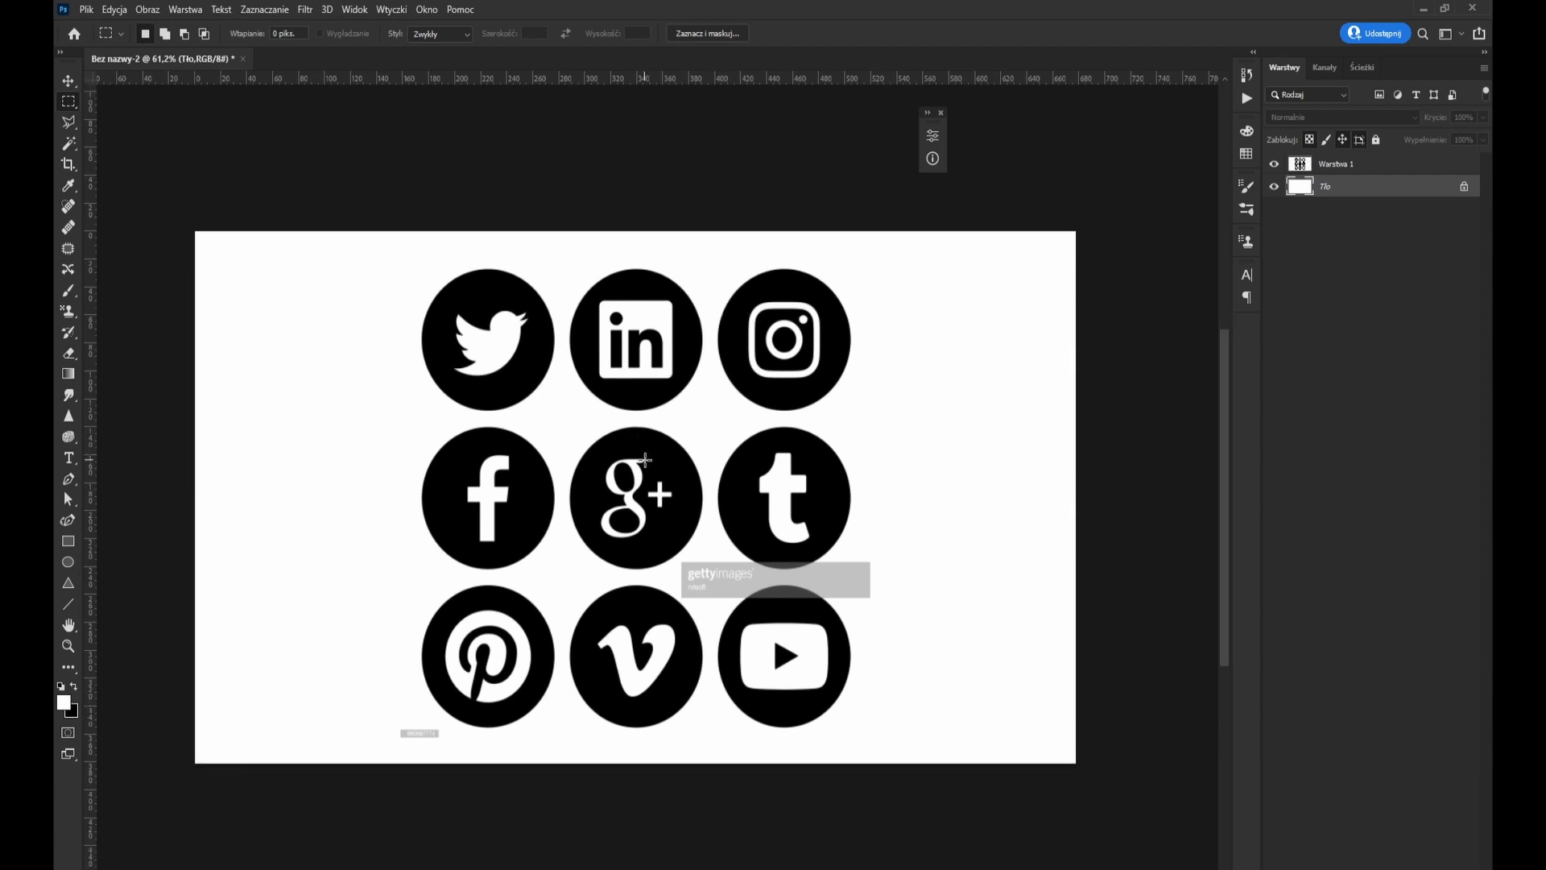
scroll(645, 460, "down", 1)
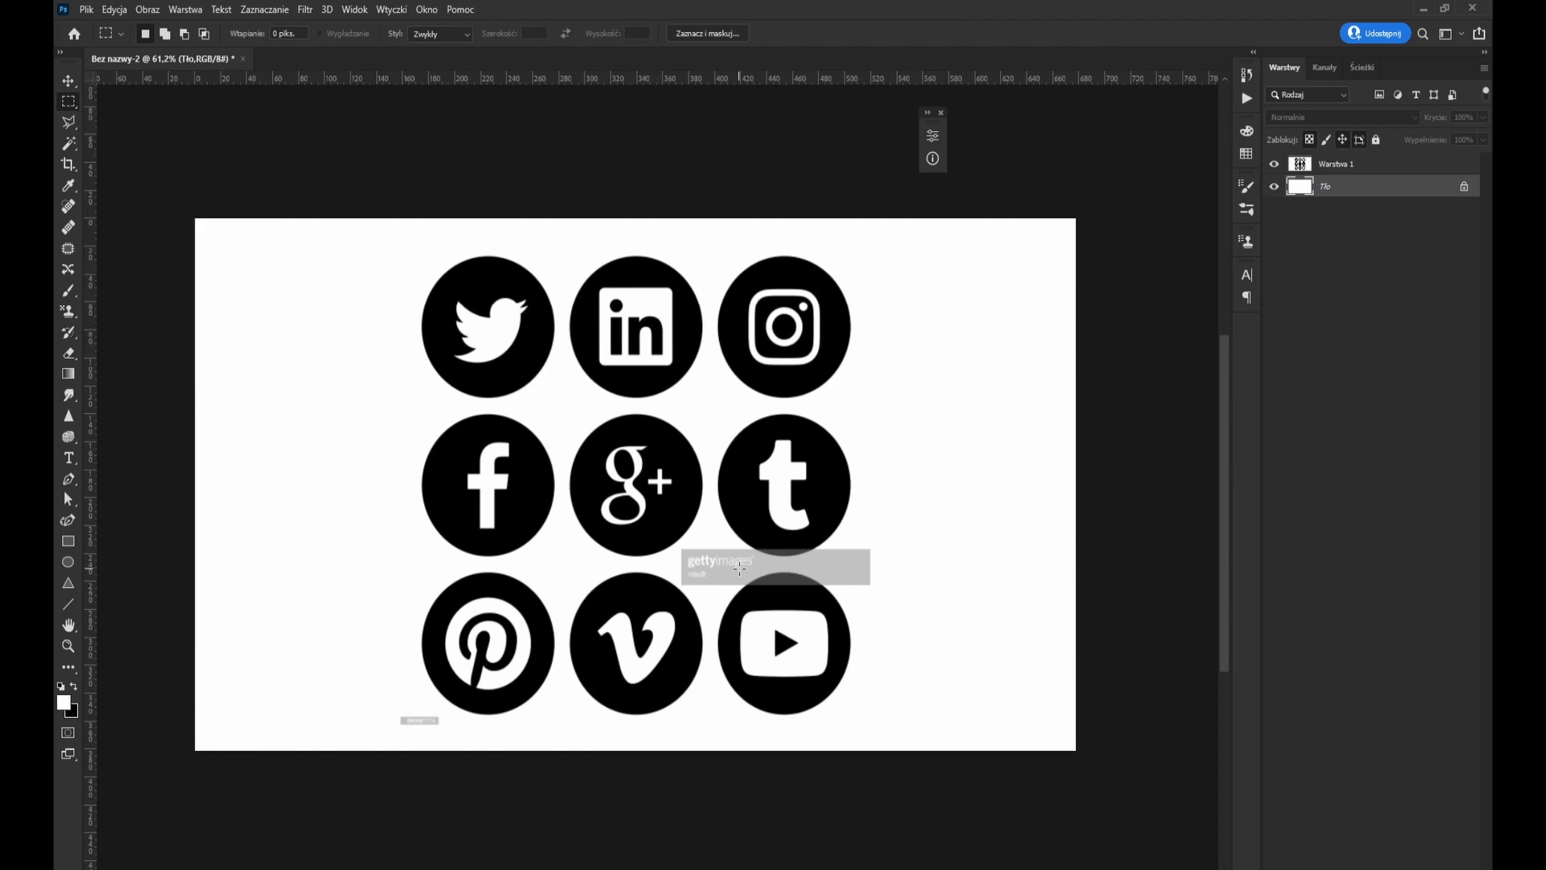
left_click_drag(706, 558, 883, 724)
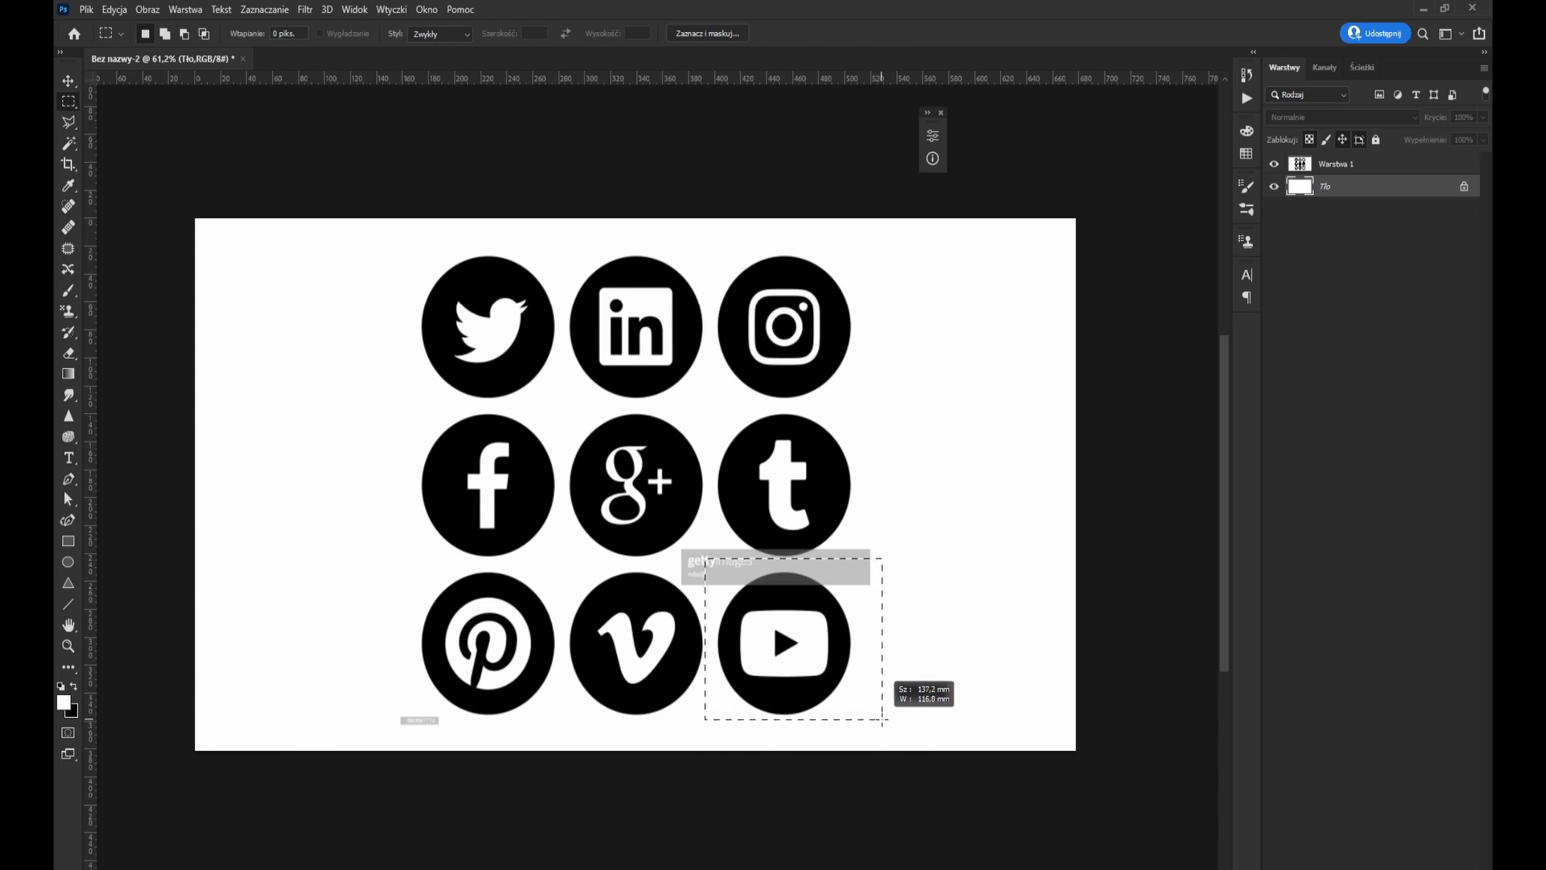
left_click(1337, 164)
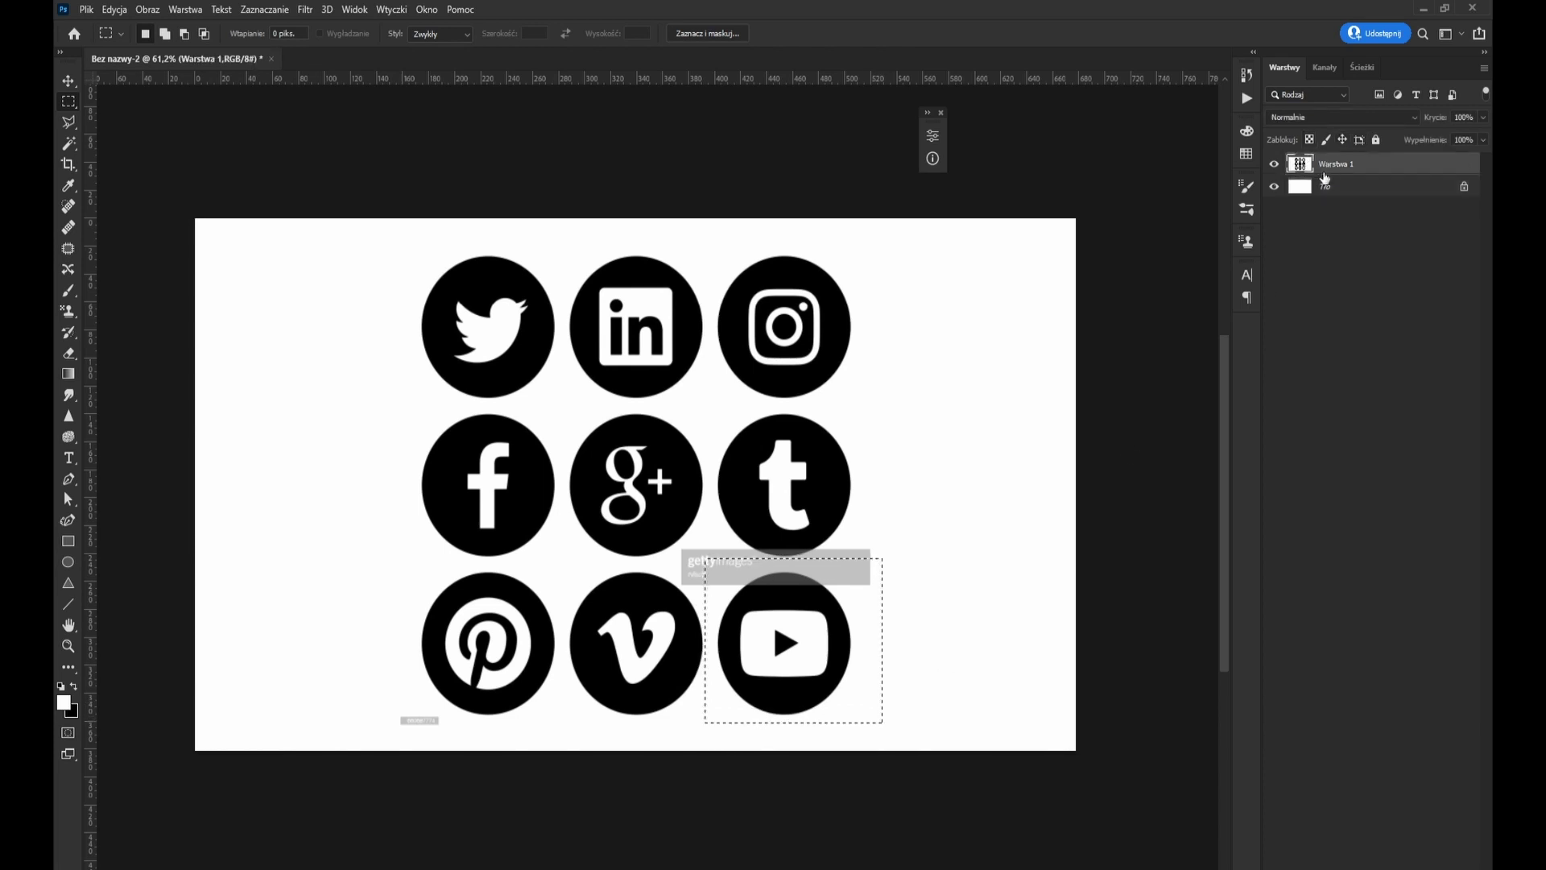
key("Delete")
key("ctrl+d")
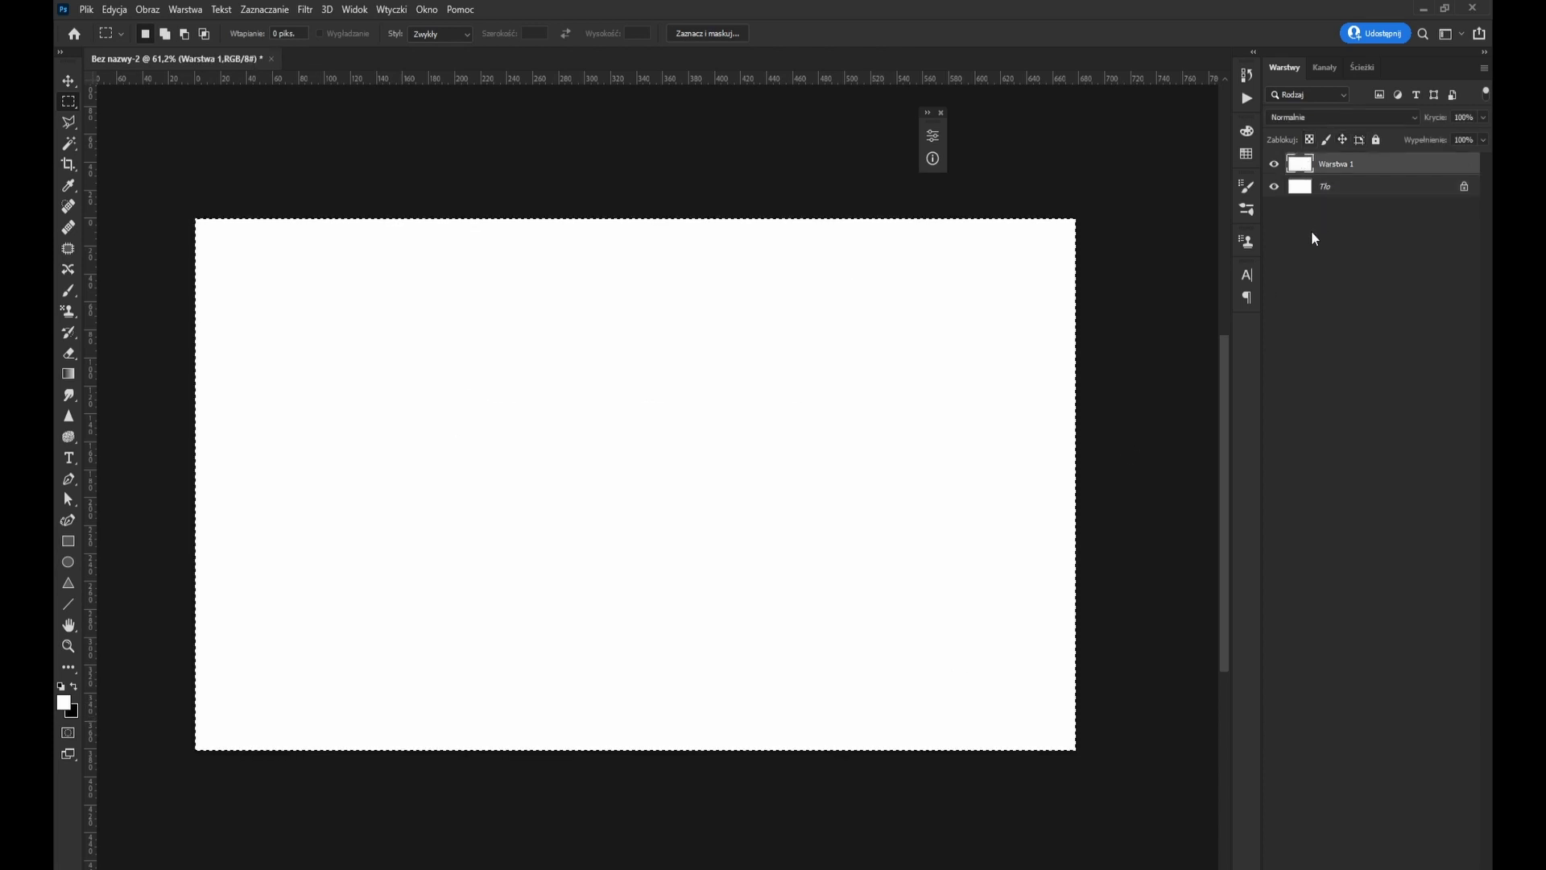
scroll(663, 437, "up", 2)
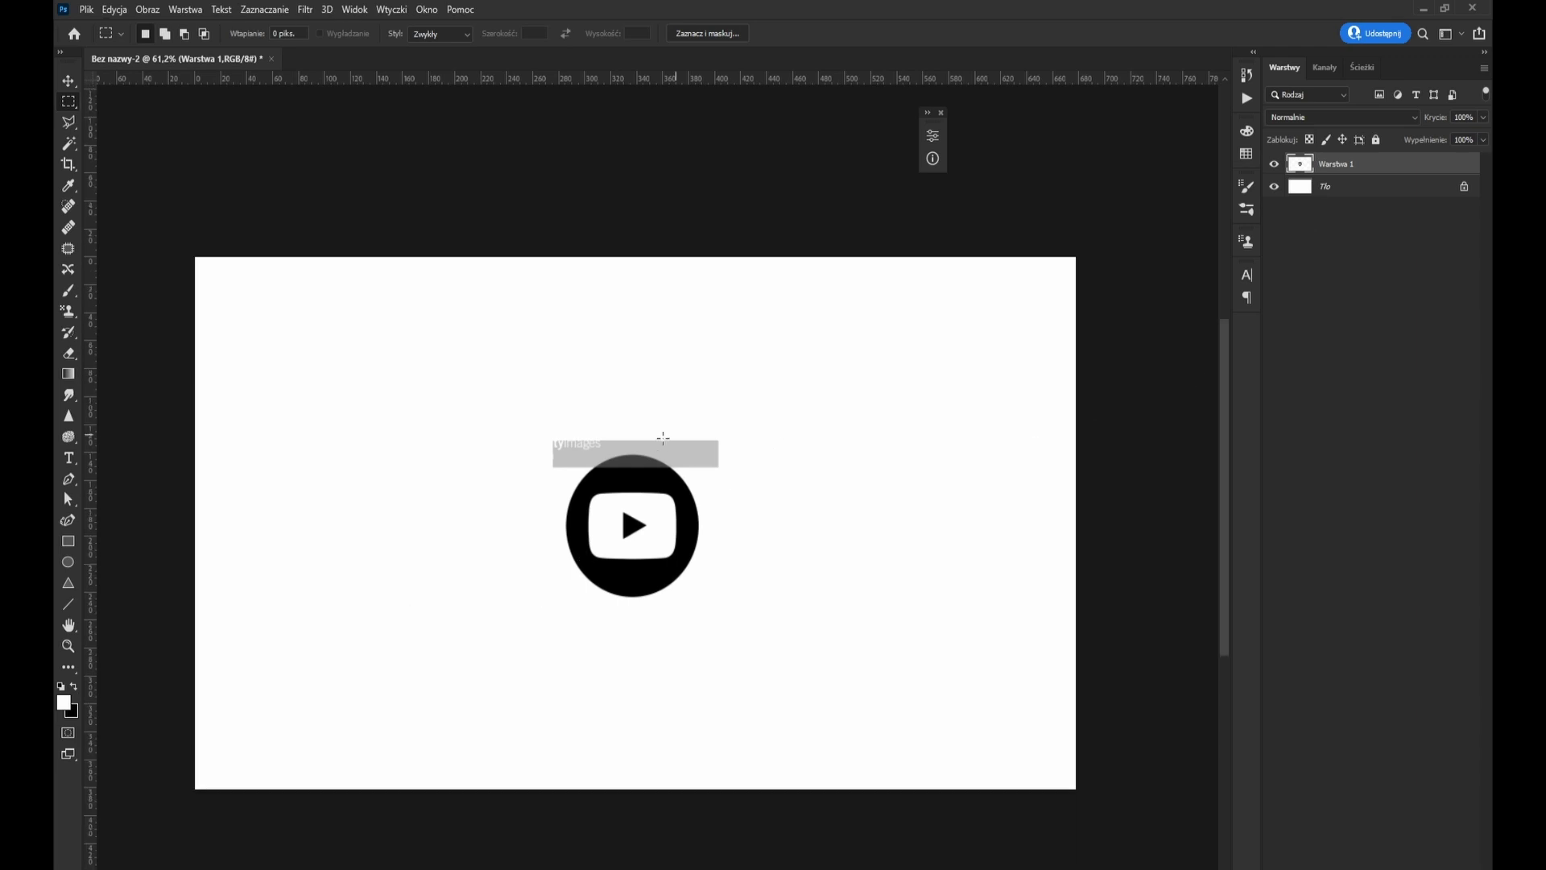
scroll(650, 490, "up", 2)
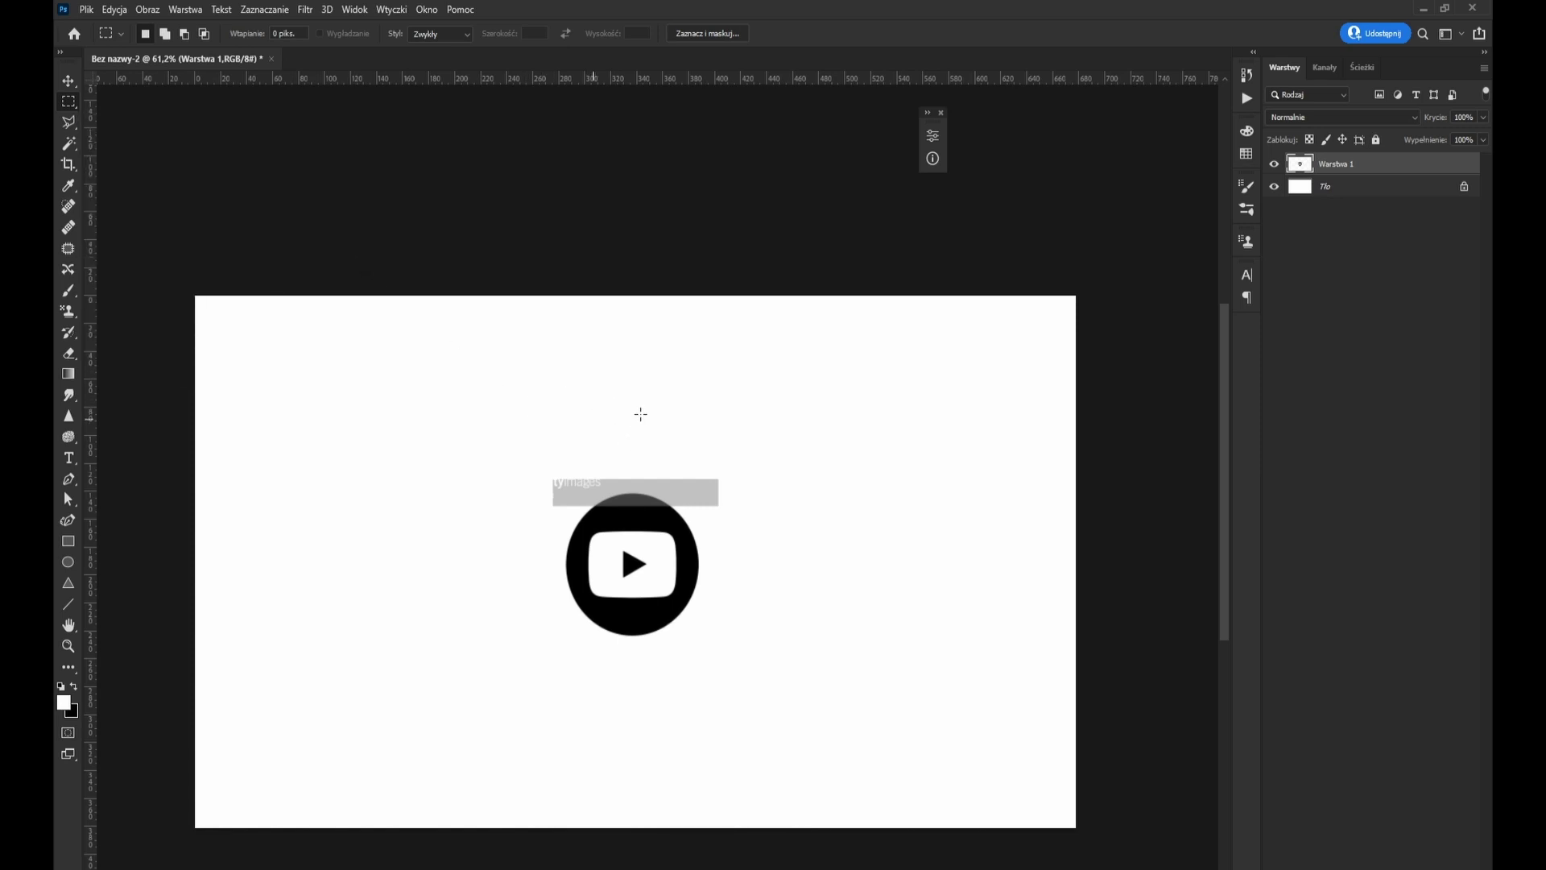
scroll(617, 480, "down", 2)
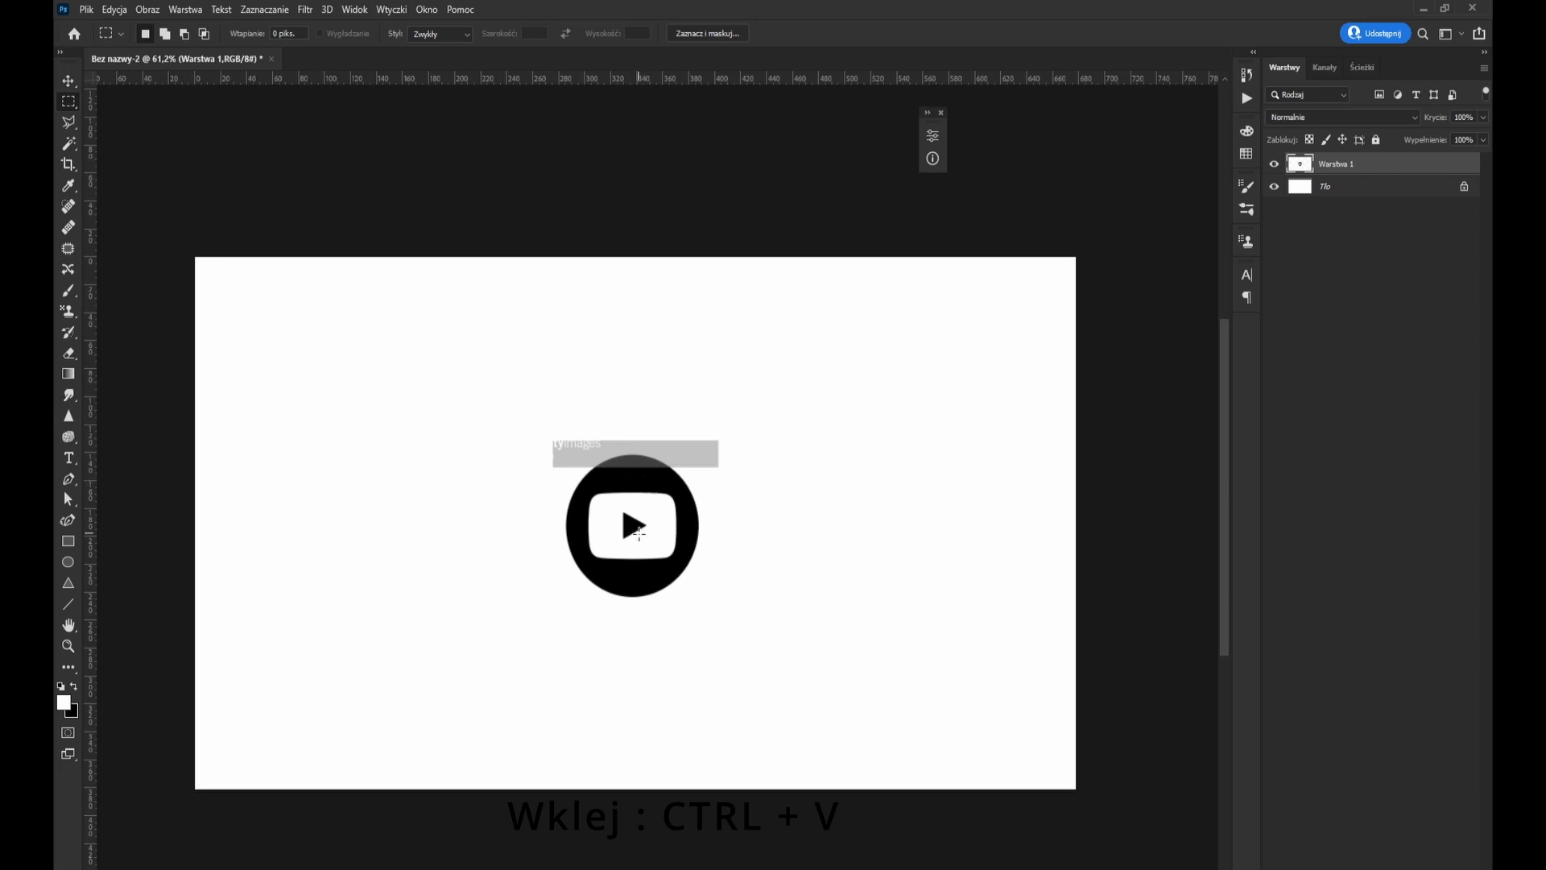
scroll(647, 581, "up", 4)
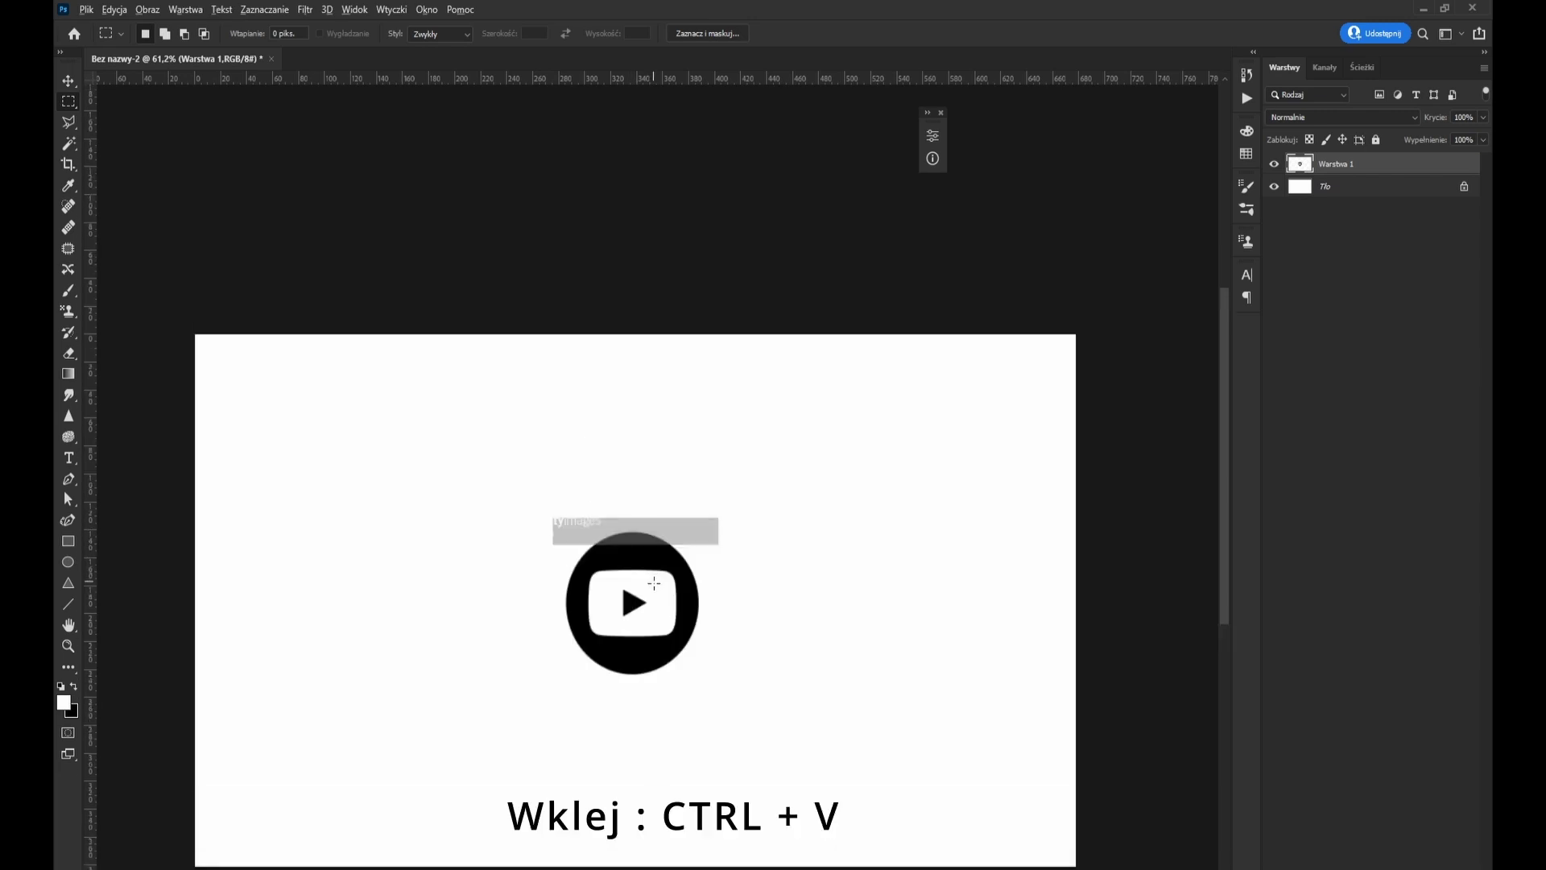
scroll(654, 520, "down", 5)
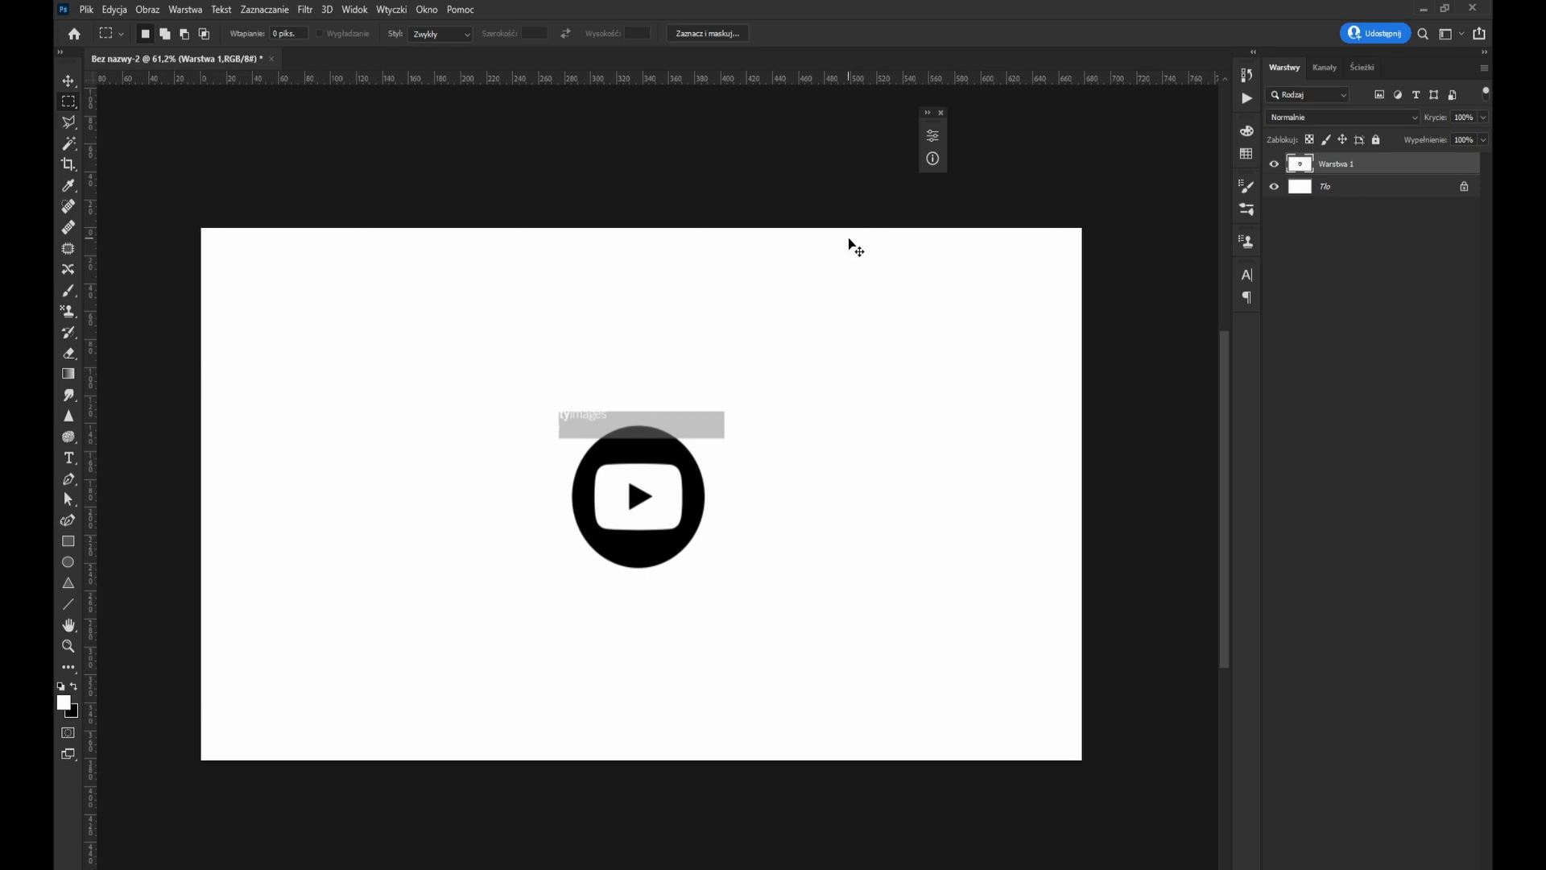
Invert the icon's colours and keep only the black play button with its white triangle
key("ctrl+i")
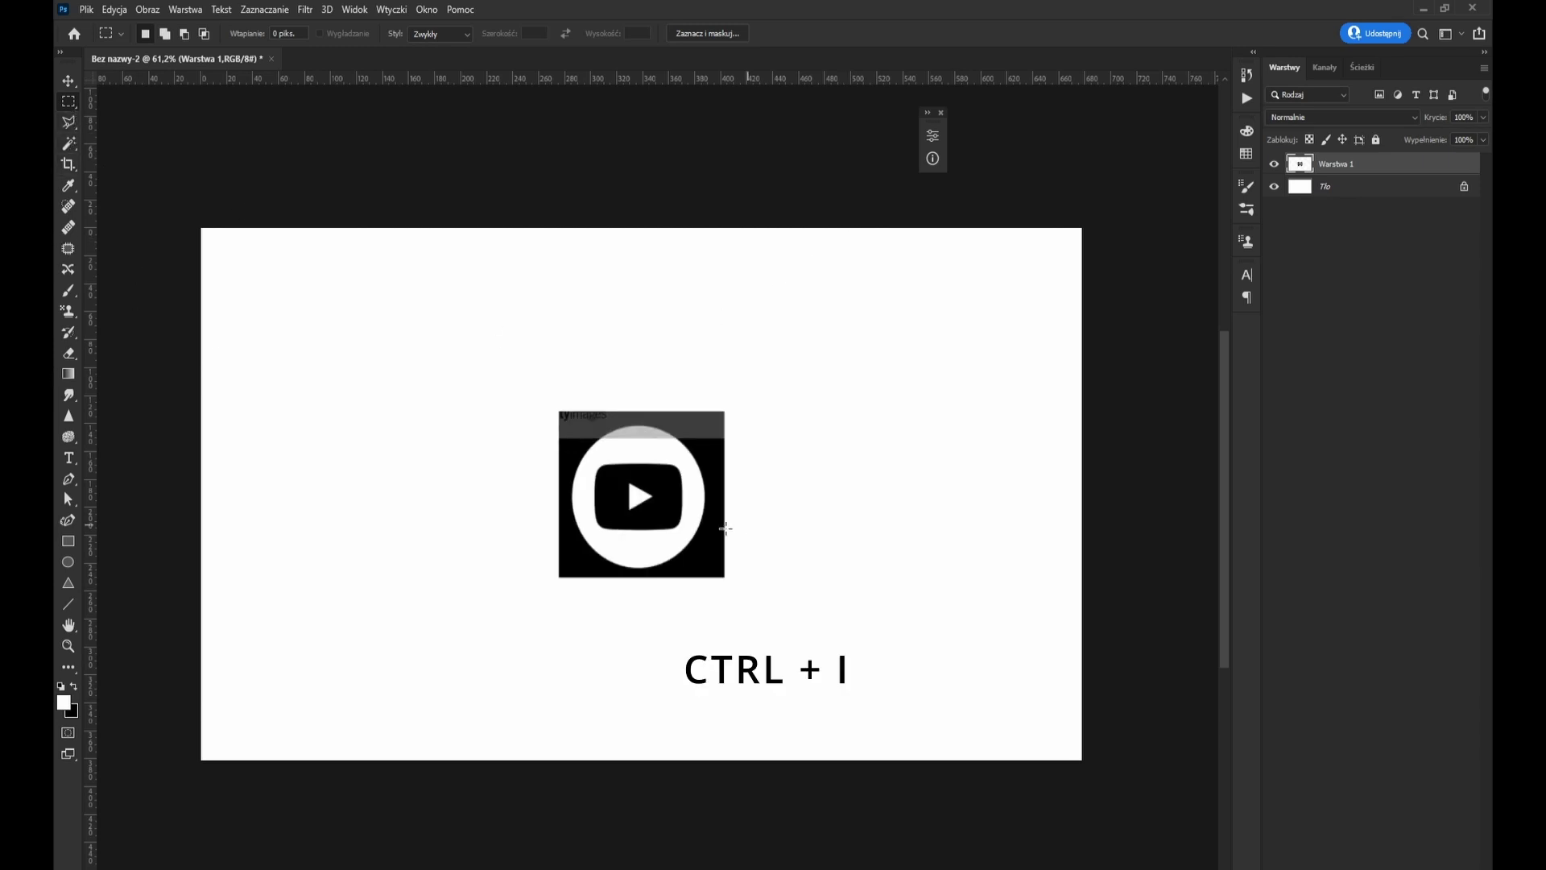
left_click_drag(594, 457, 687, 531)
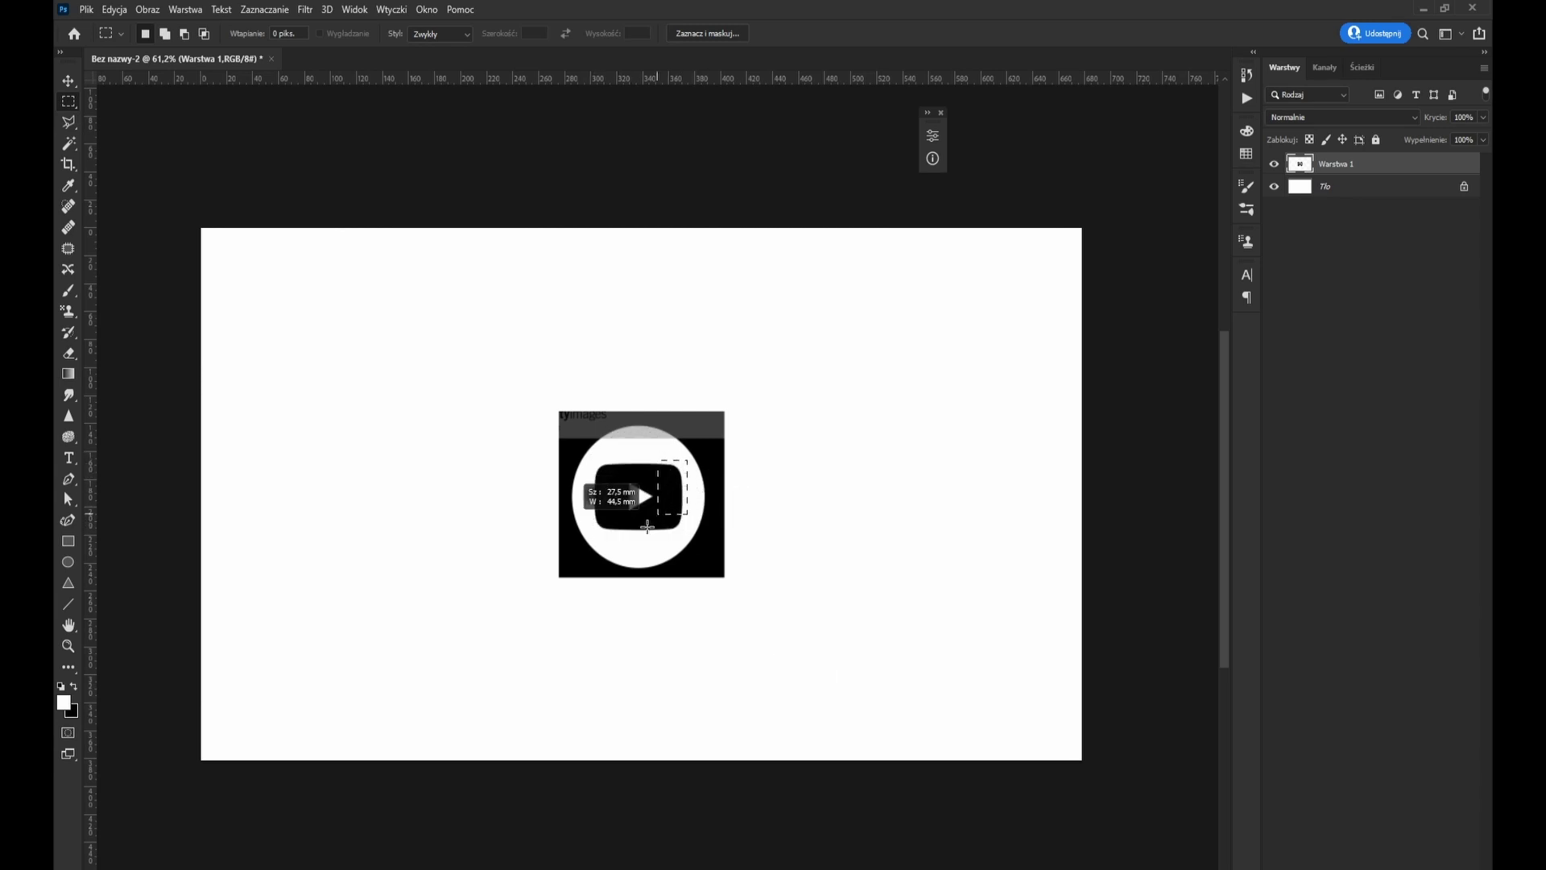
left_click_drag(687, 460, 592, 535)
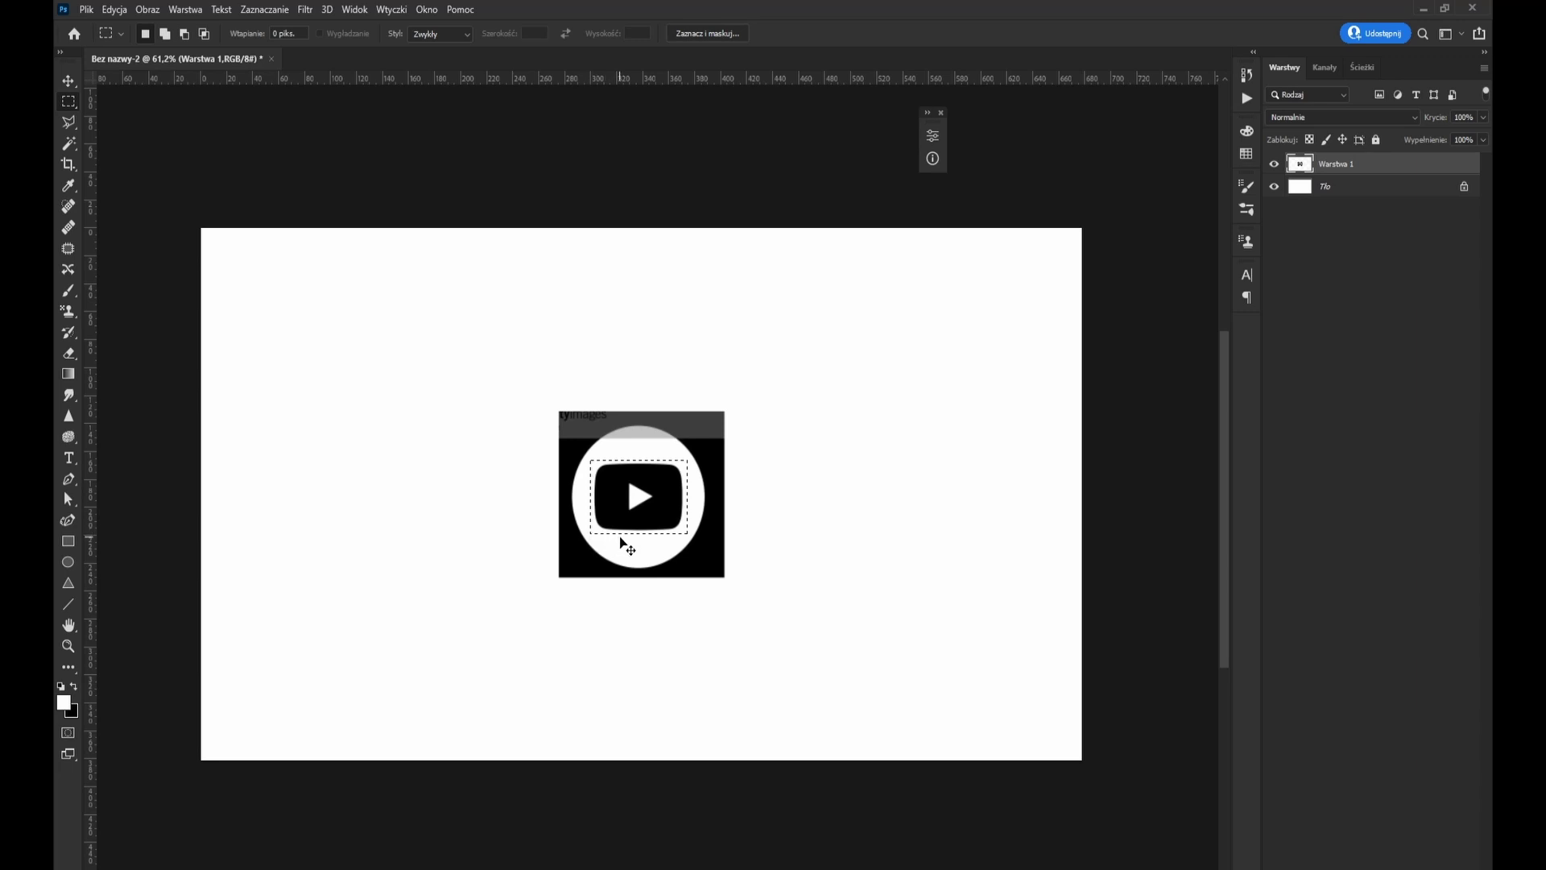
key("Delete")
key("ctrl+d")
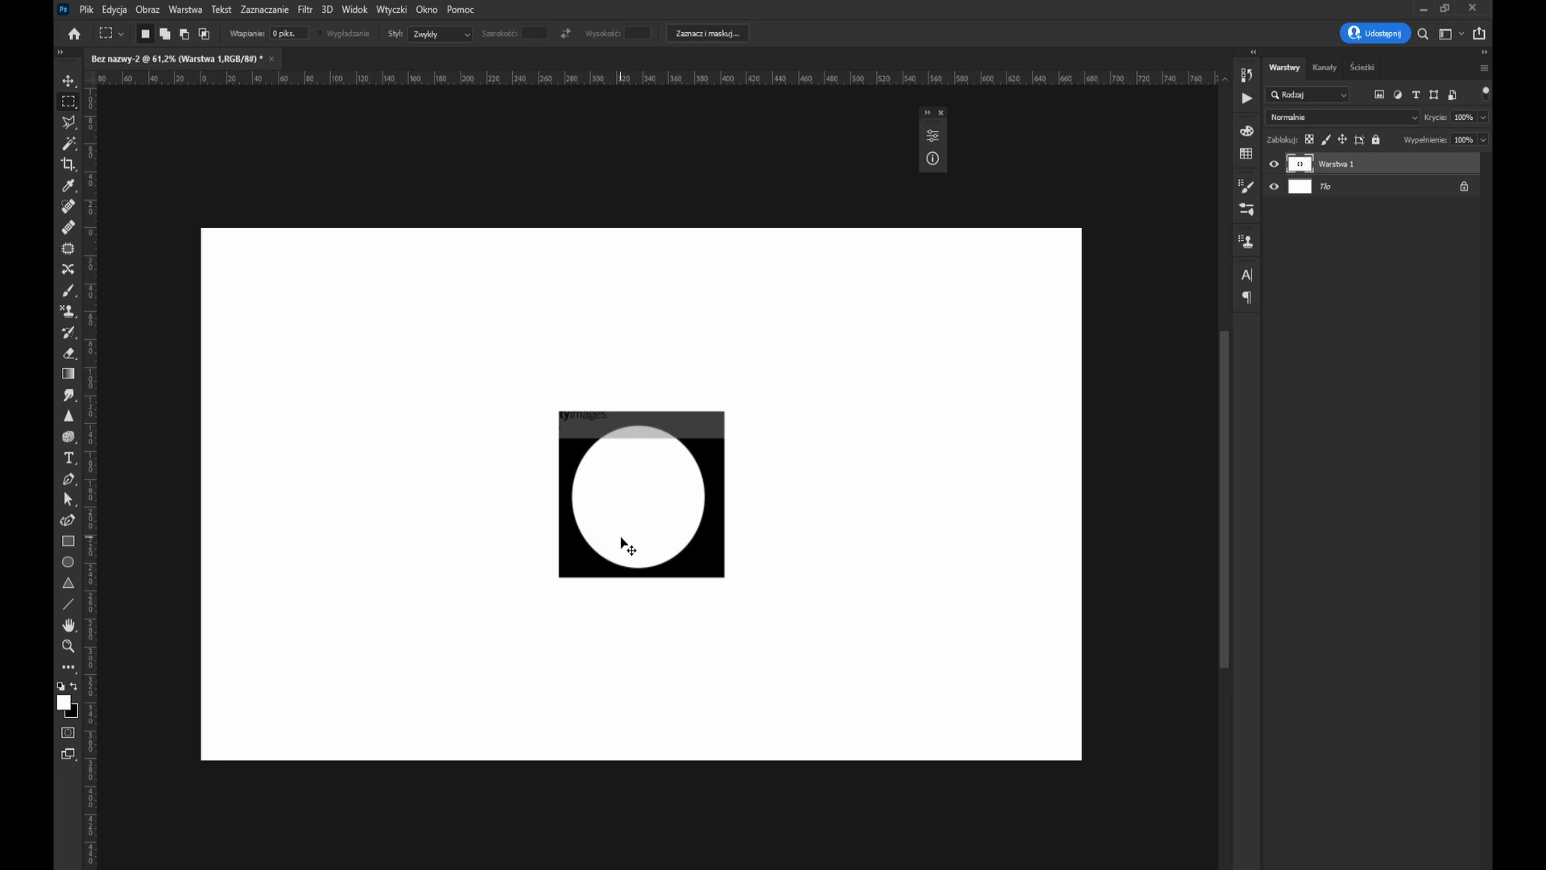
key("ctrl+a")
key("Delete")
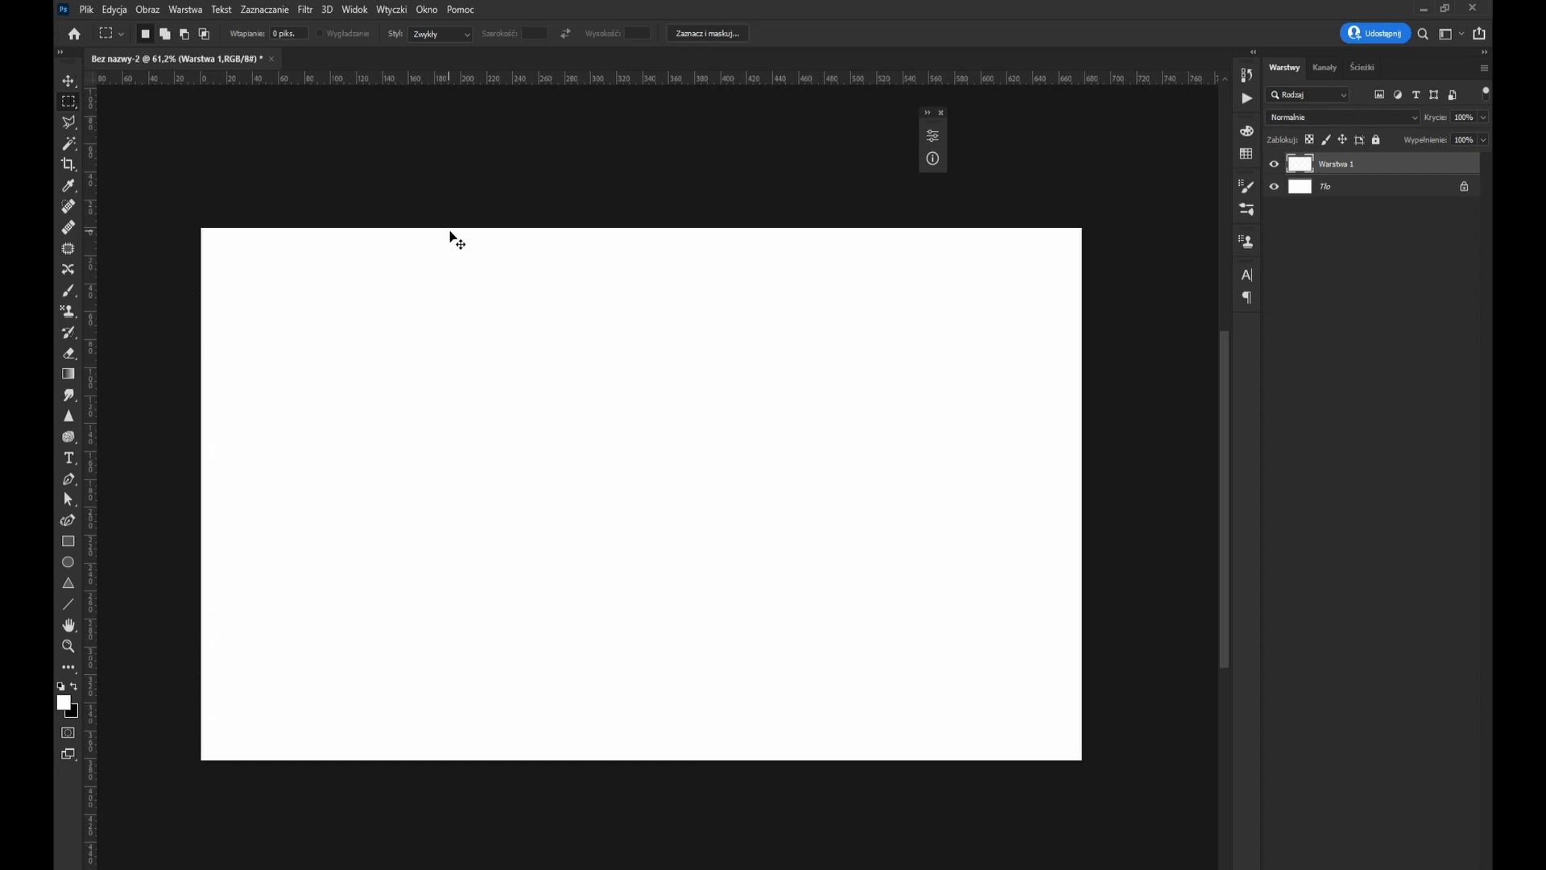
key("ctrl+z")
key("ctrl+z")
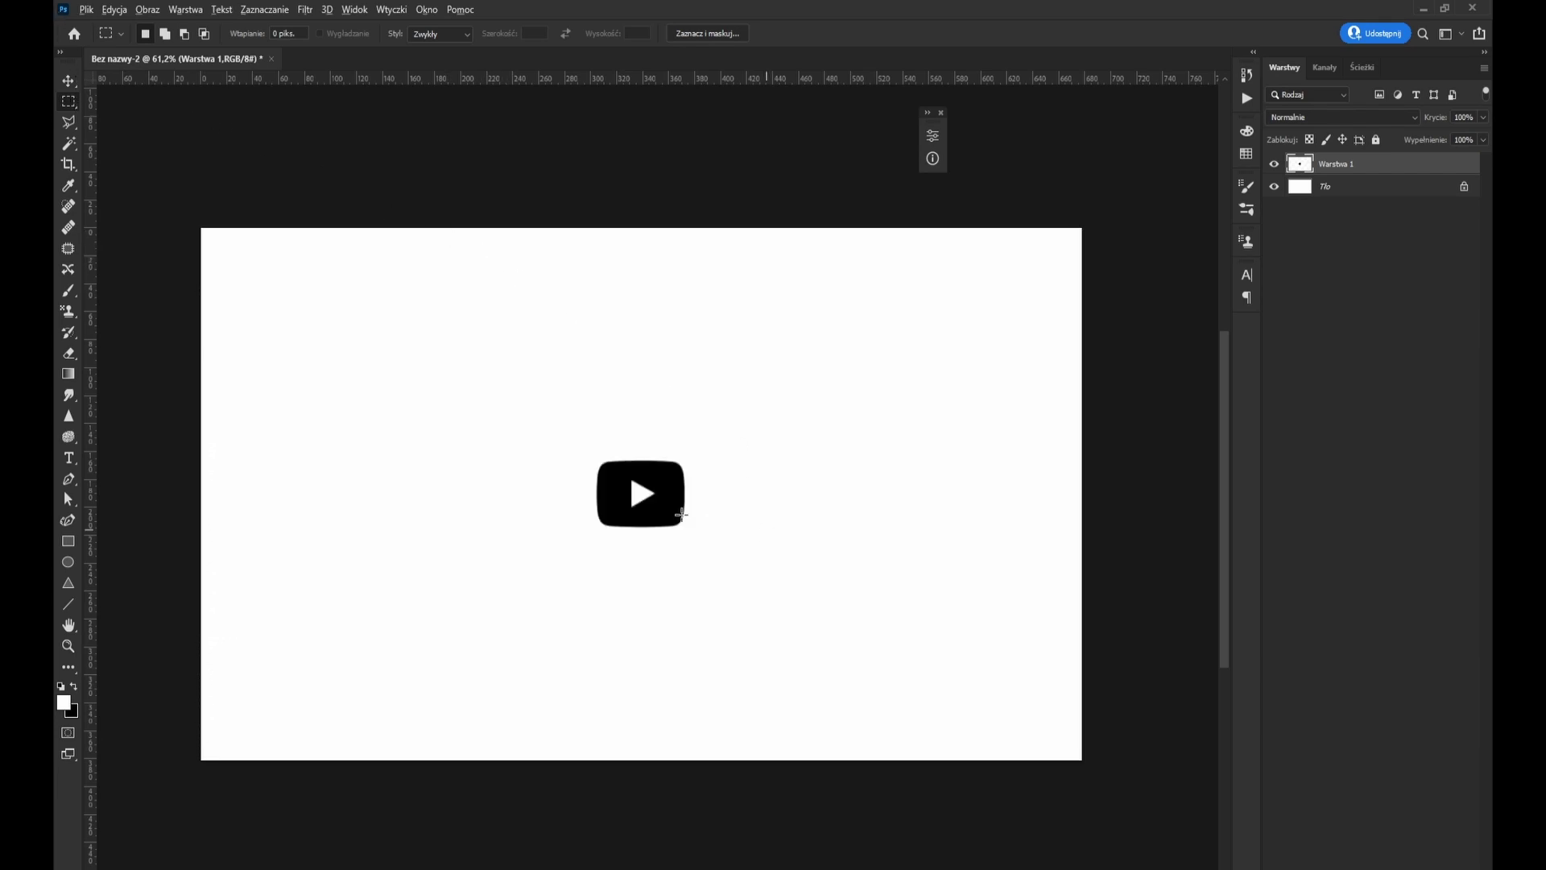
Magic-wand the white area around the play button, then return to Rectangular Marquee and deselect
scroll(683, 527, "up", 1)
scroll(689, 551, "up", 1, "alt")
scroll(631, 559, "up", 3, "alt")
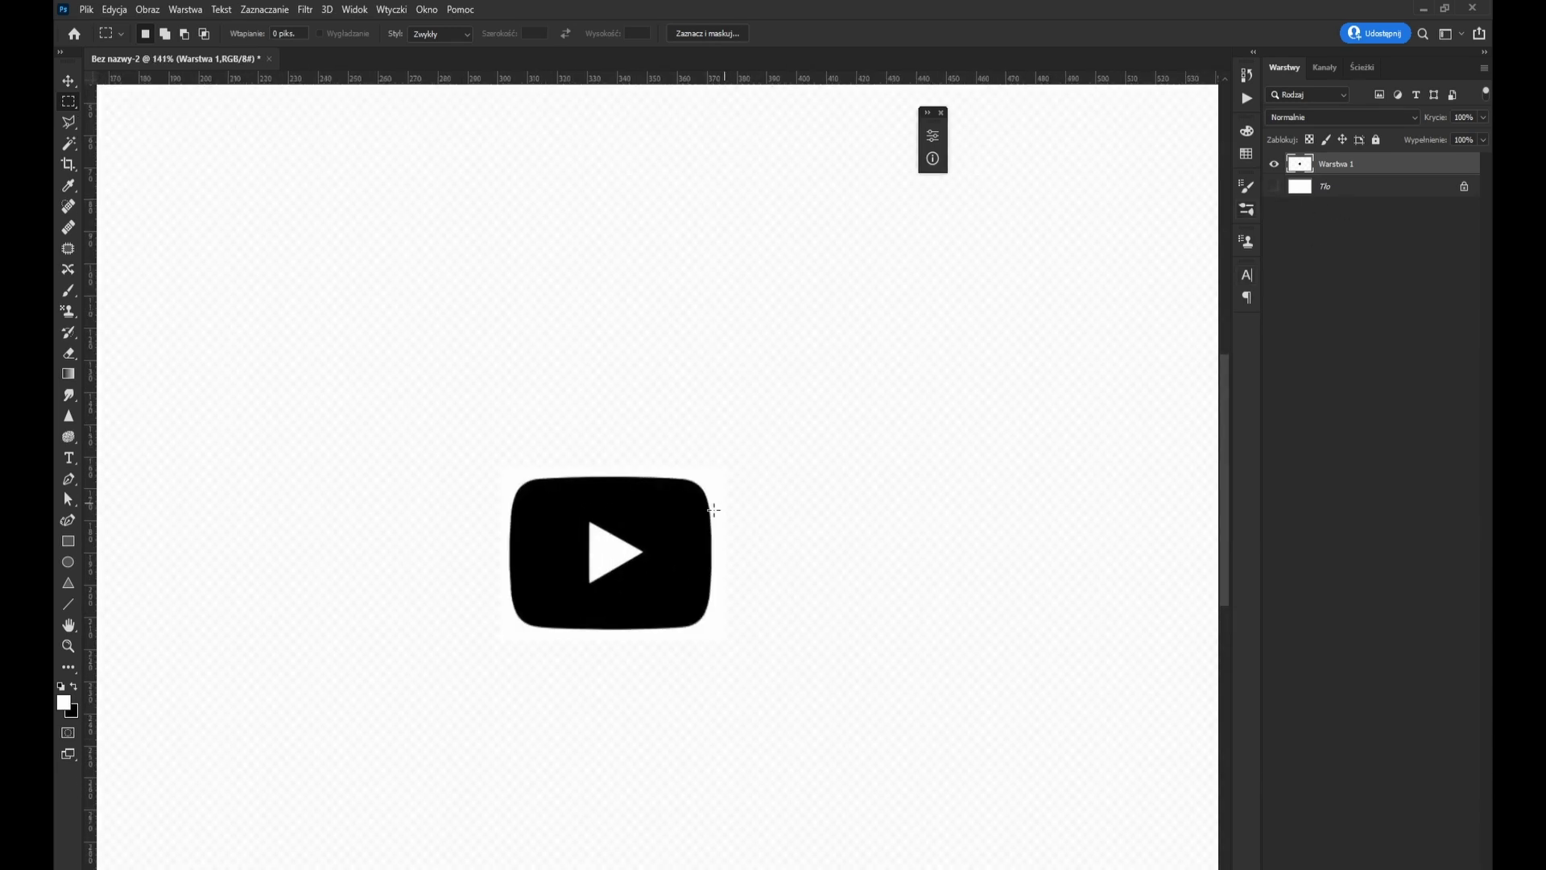
scroll(662, 571, "up", 3, "alt")
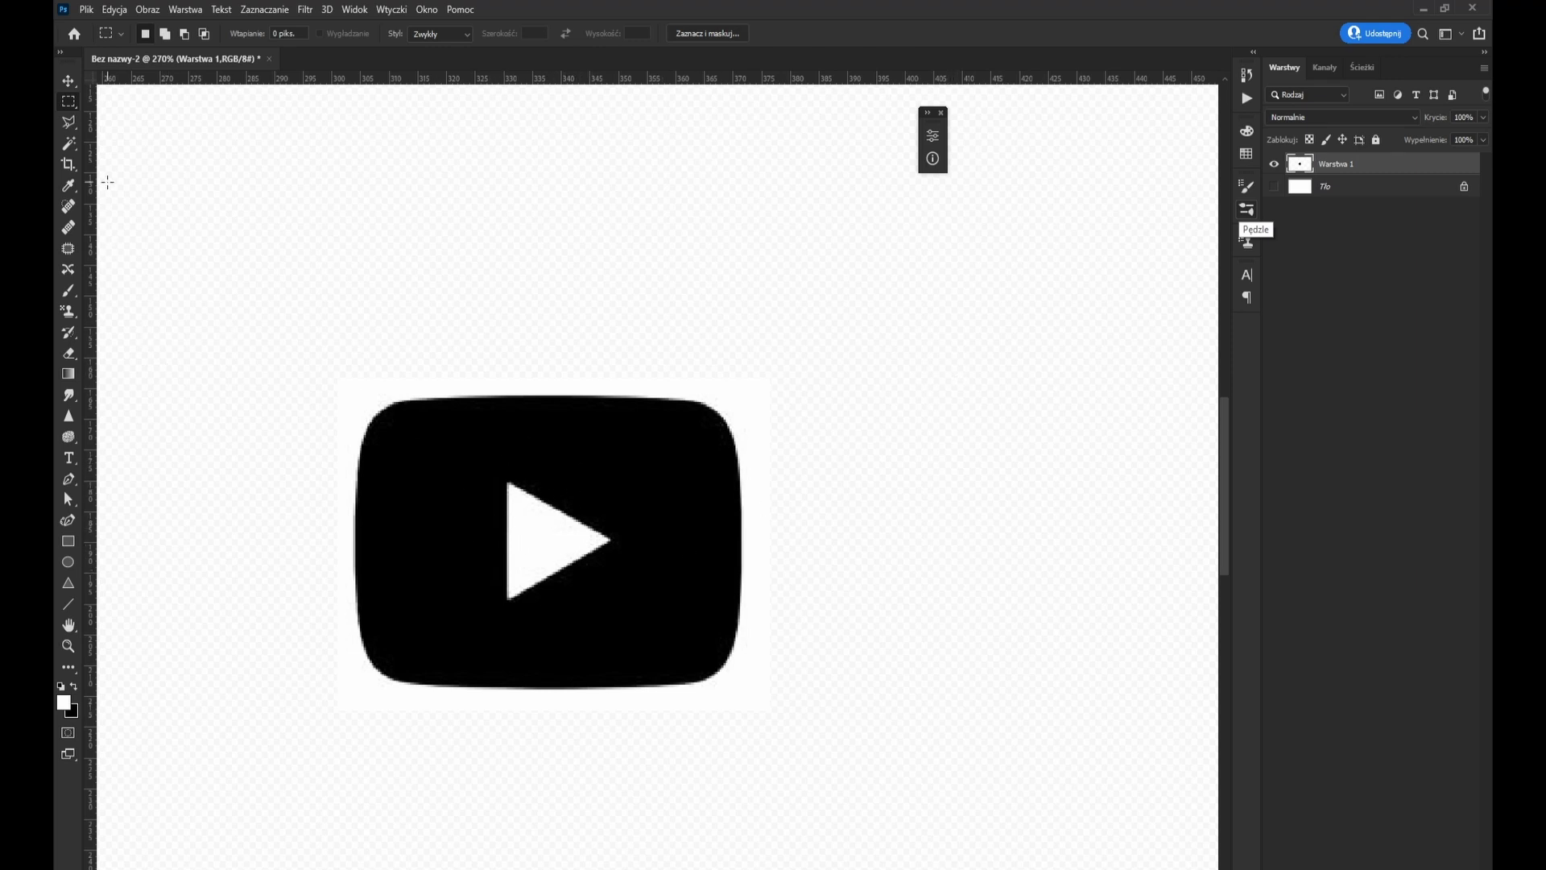
left_click(67, 142)
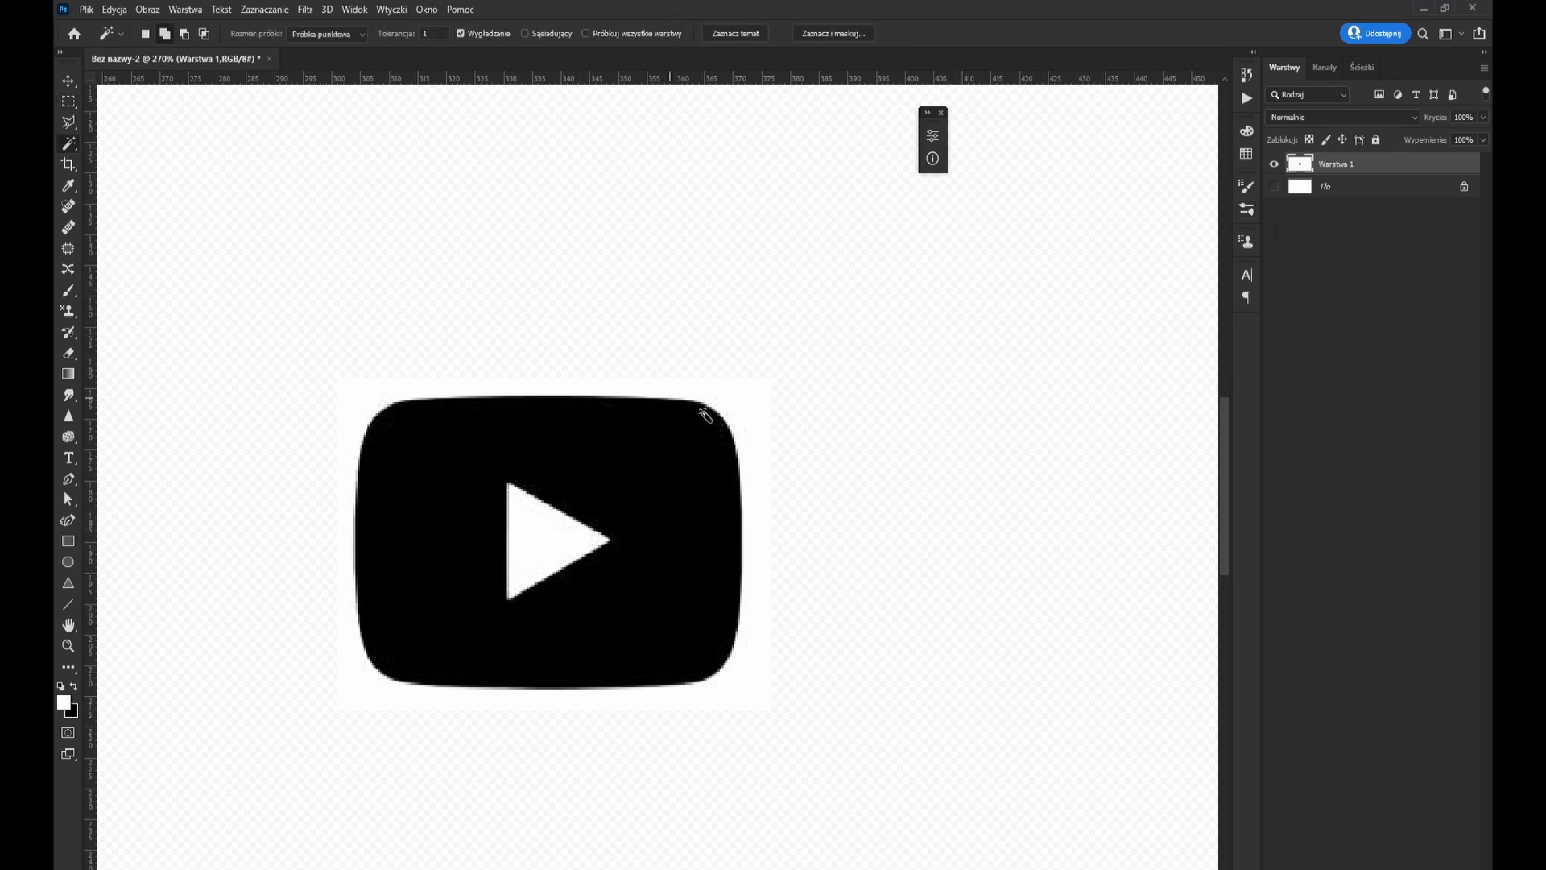
left_click(758, 403)
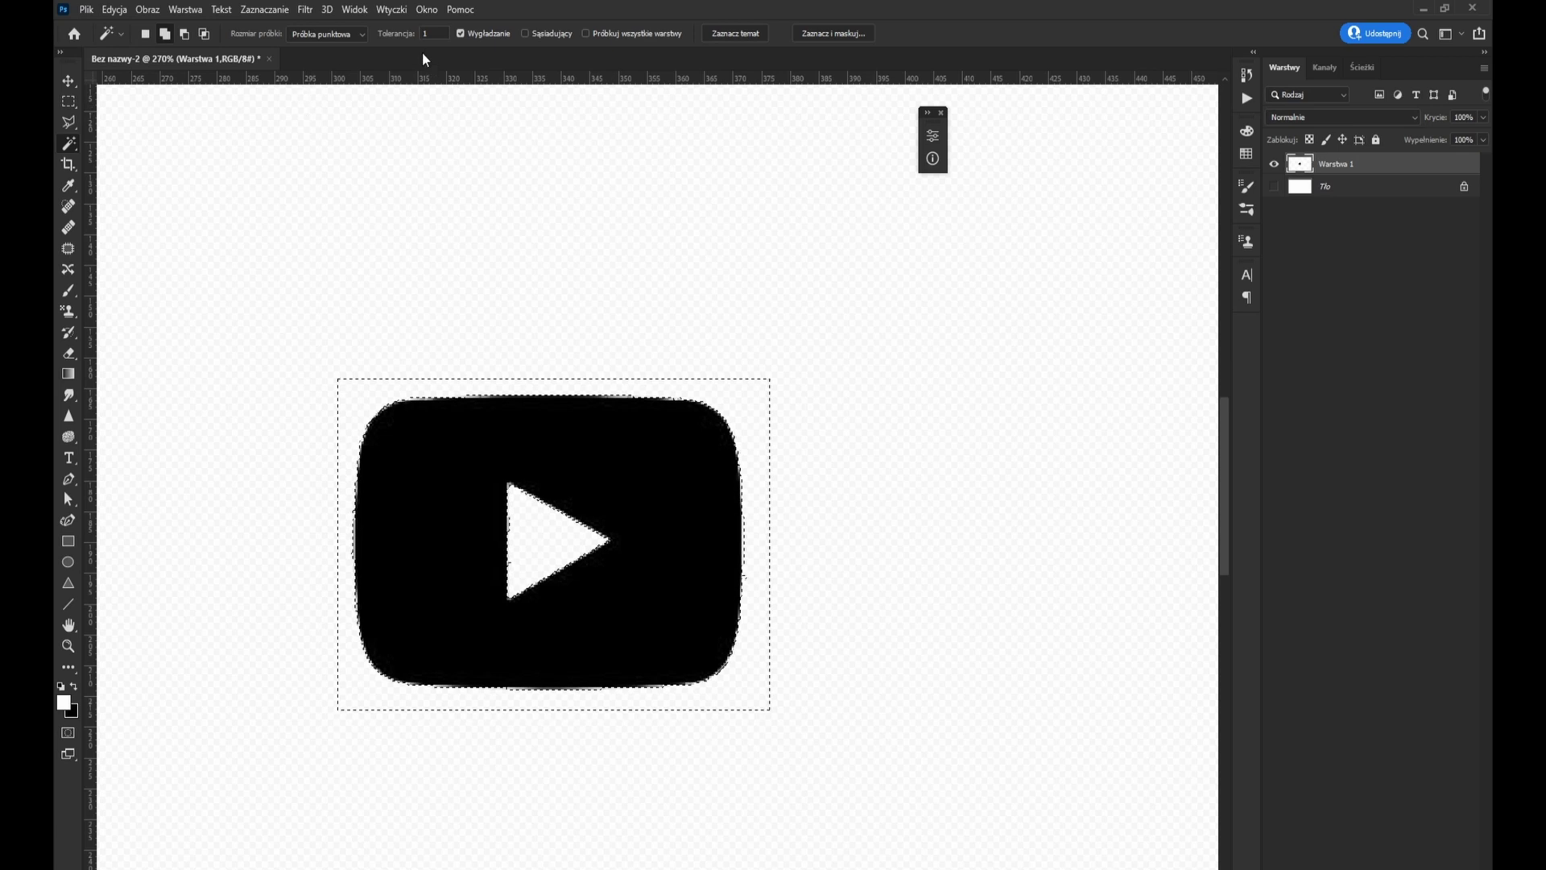
left_click(68, 101)
left_click(263, 180)
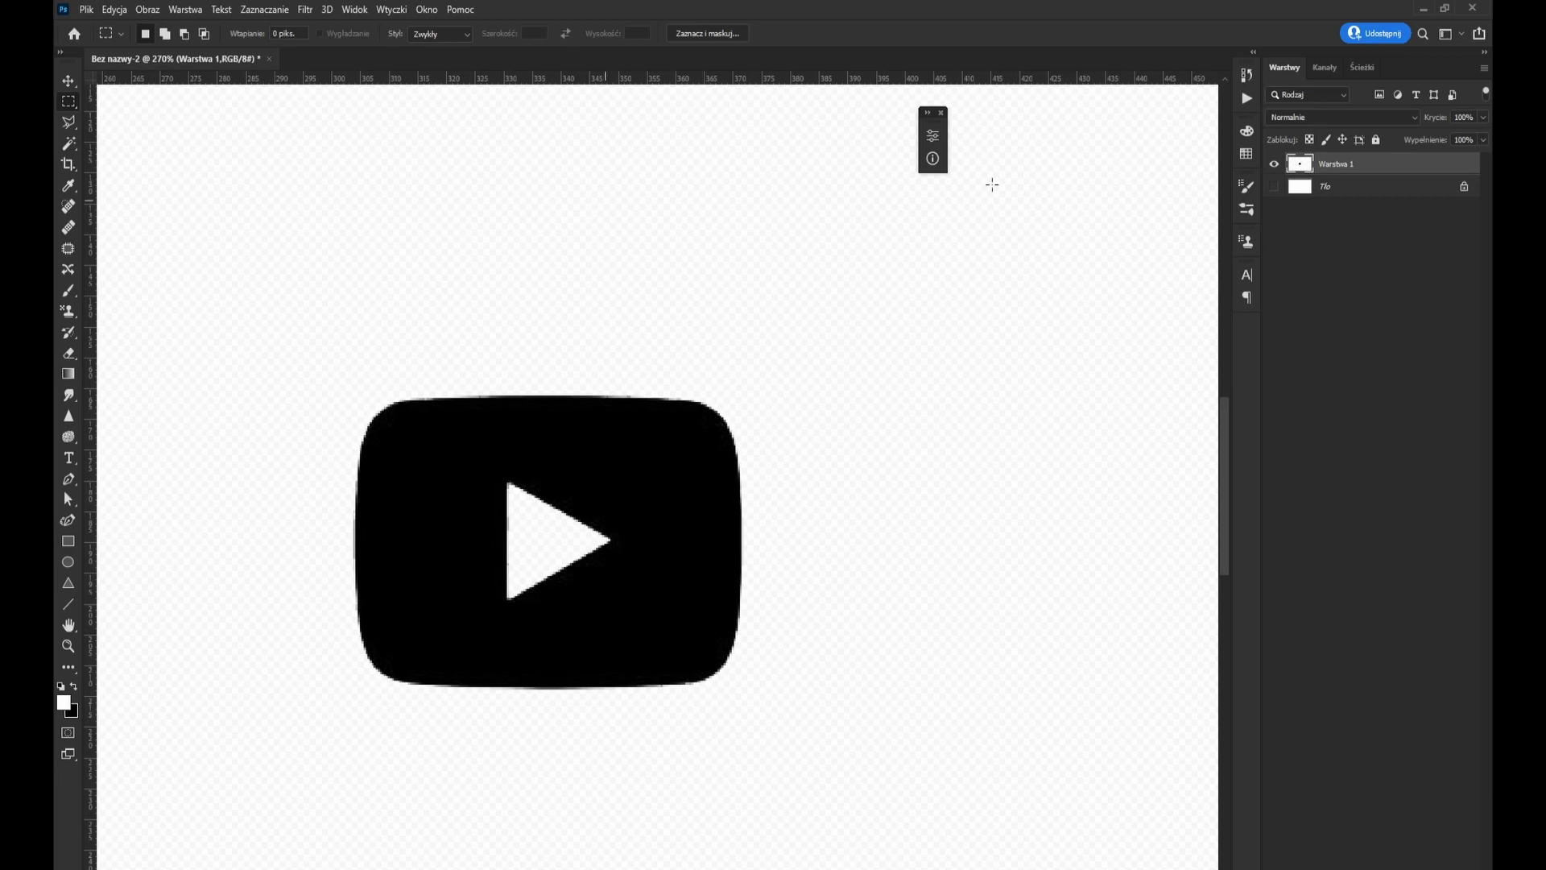
Unlock the Tło background as Warstwa 0, dismissing the layer style and hue dialogs
left_click(1298, 190)
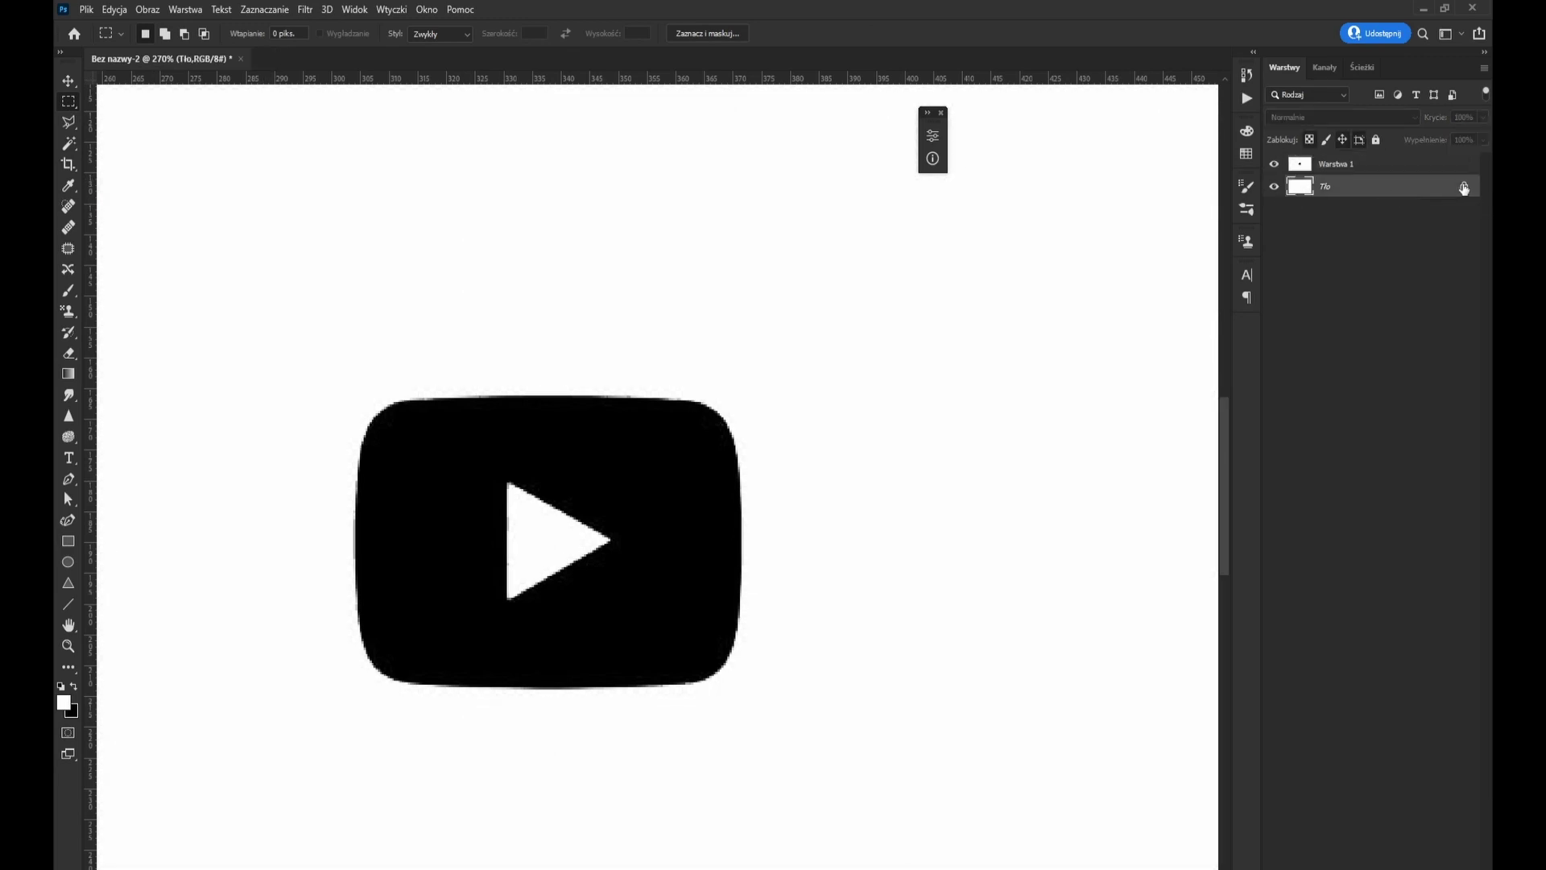
left_click(1464, 188)
double_click(1417, 186)
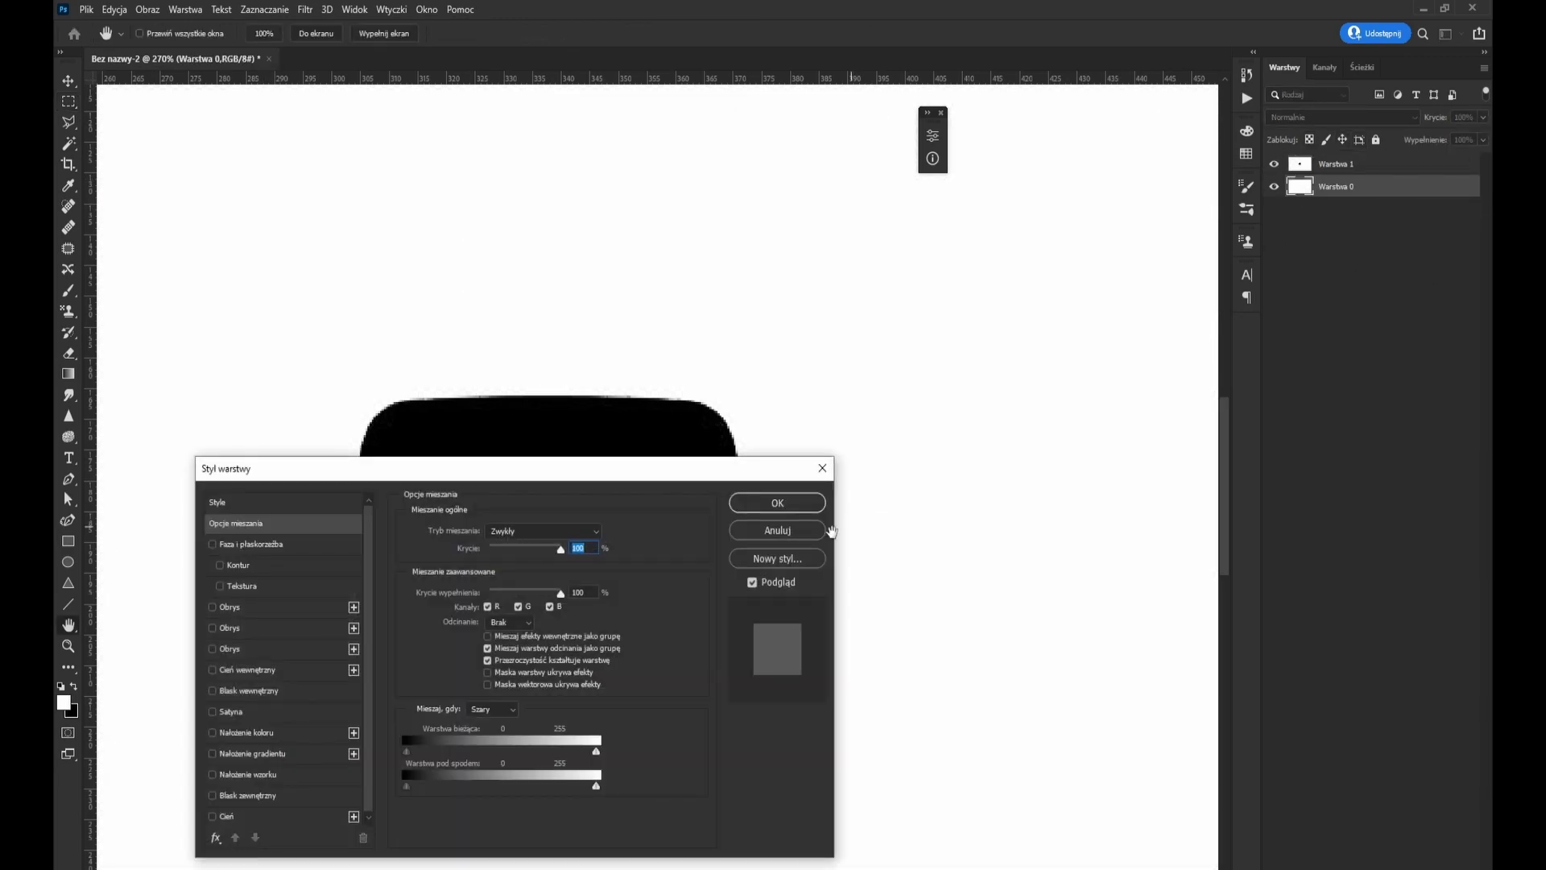
left_click(808, 538)
key("ctrl+u")
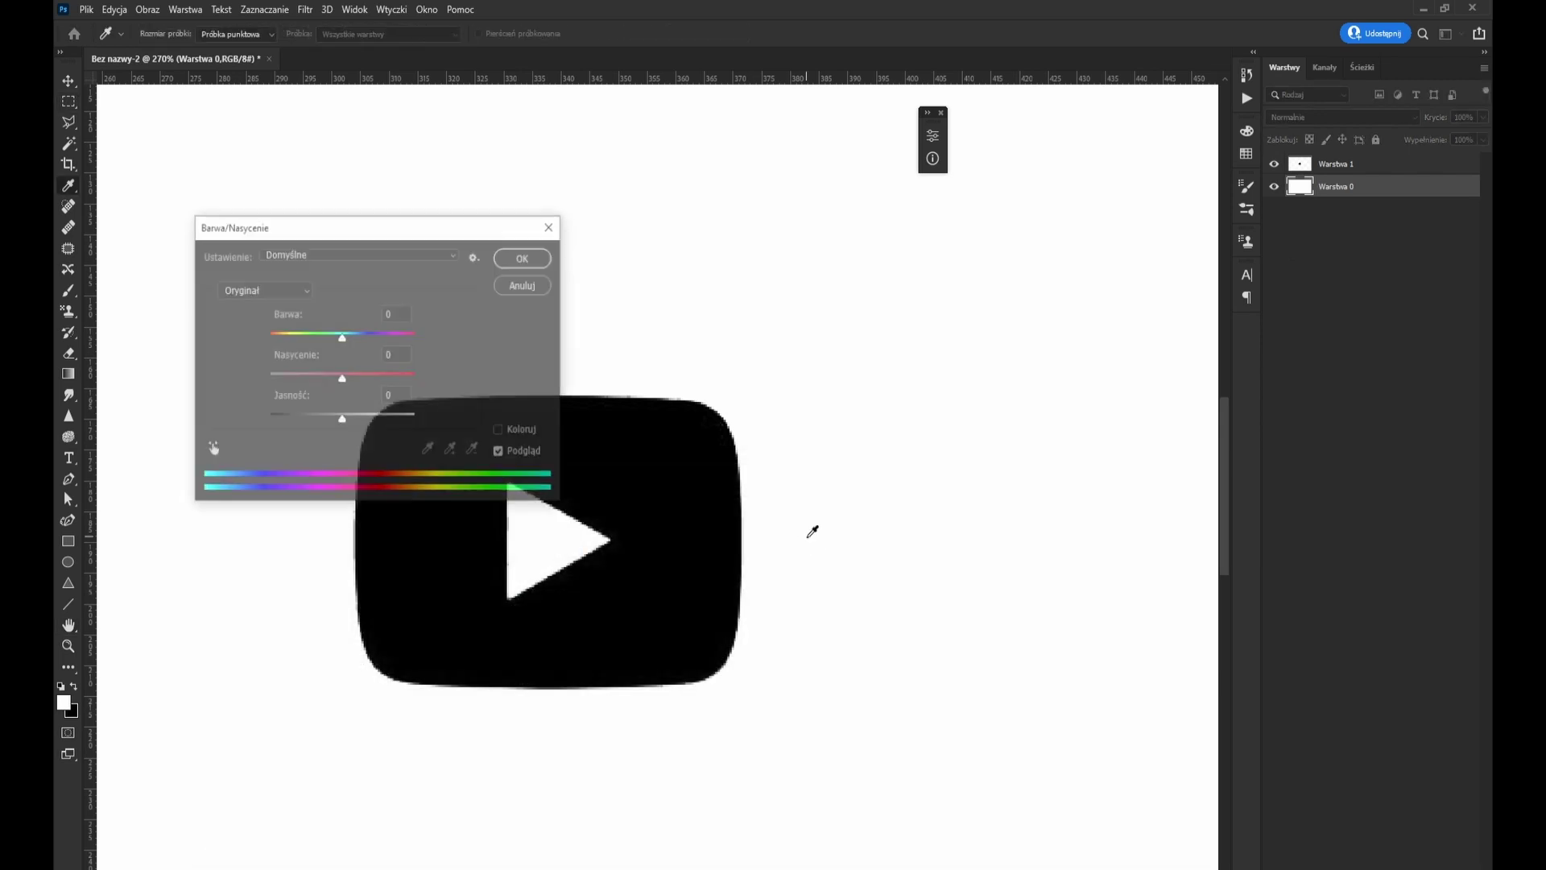
left_click_drag(341, 337, 392, 337)
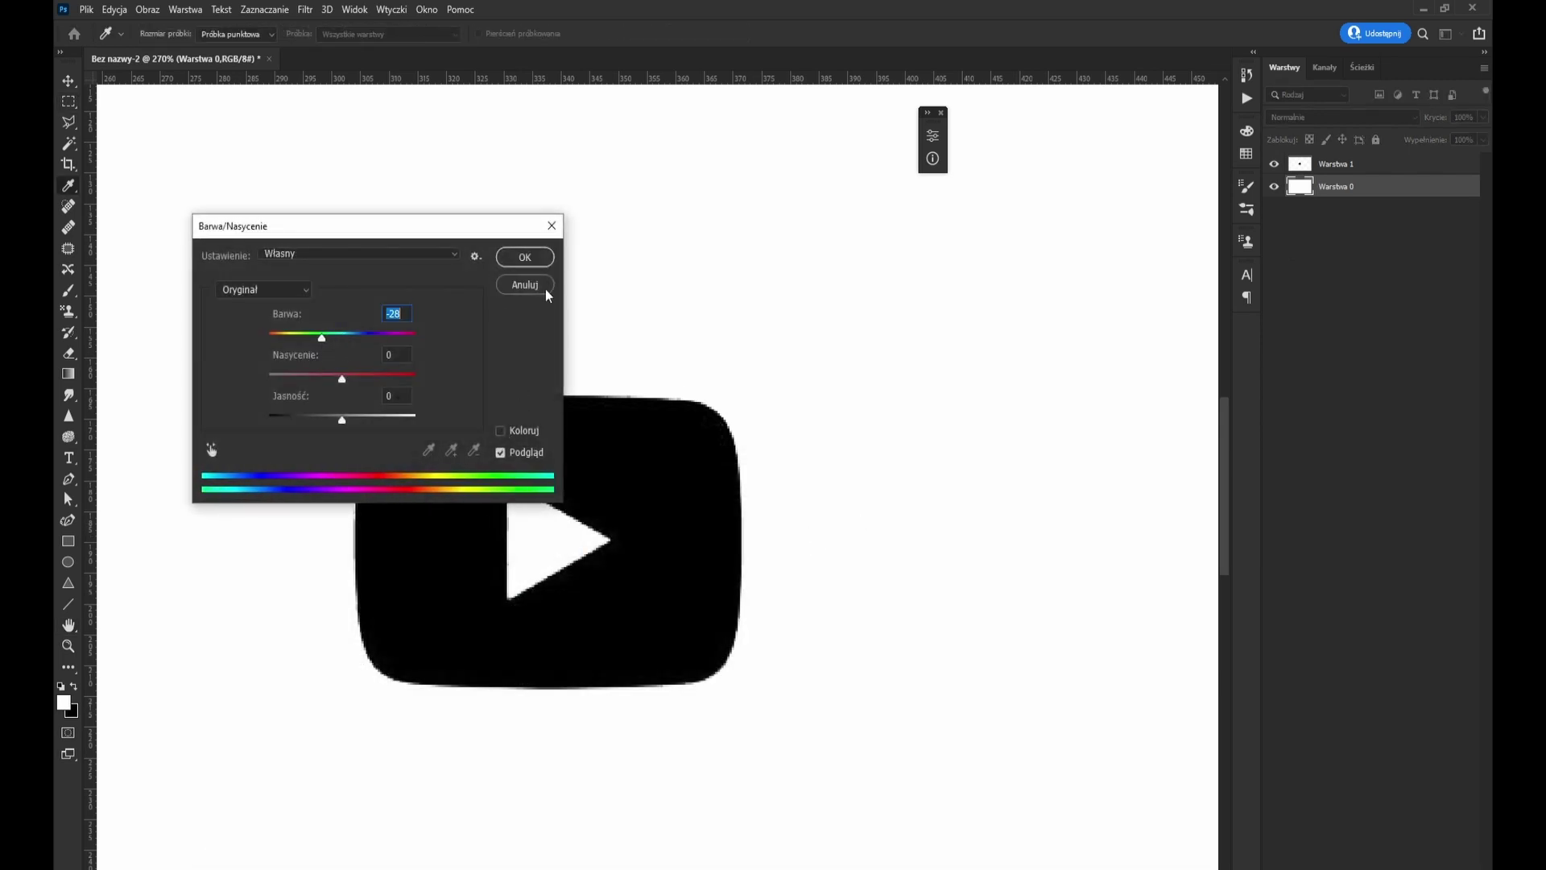
left_click(525, 284)
Set the foreground colour to bright red, then delete a test red brush stroke
left_click(69, 290)
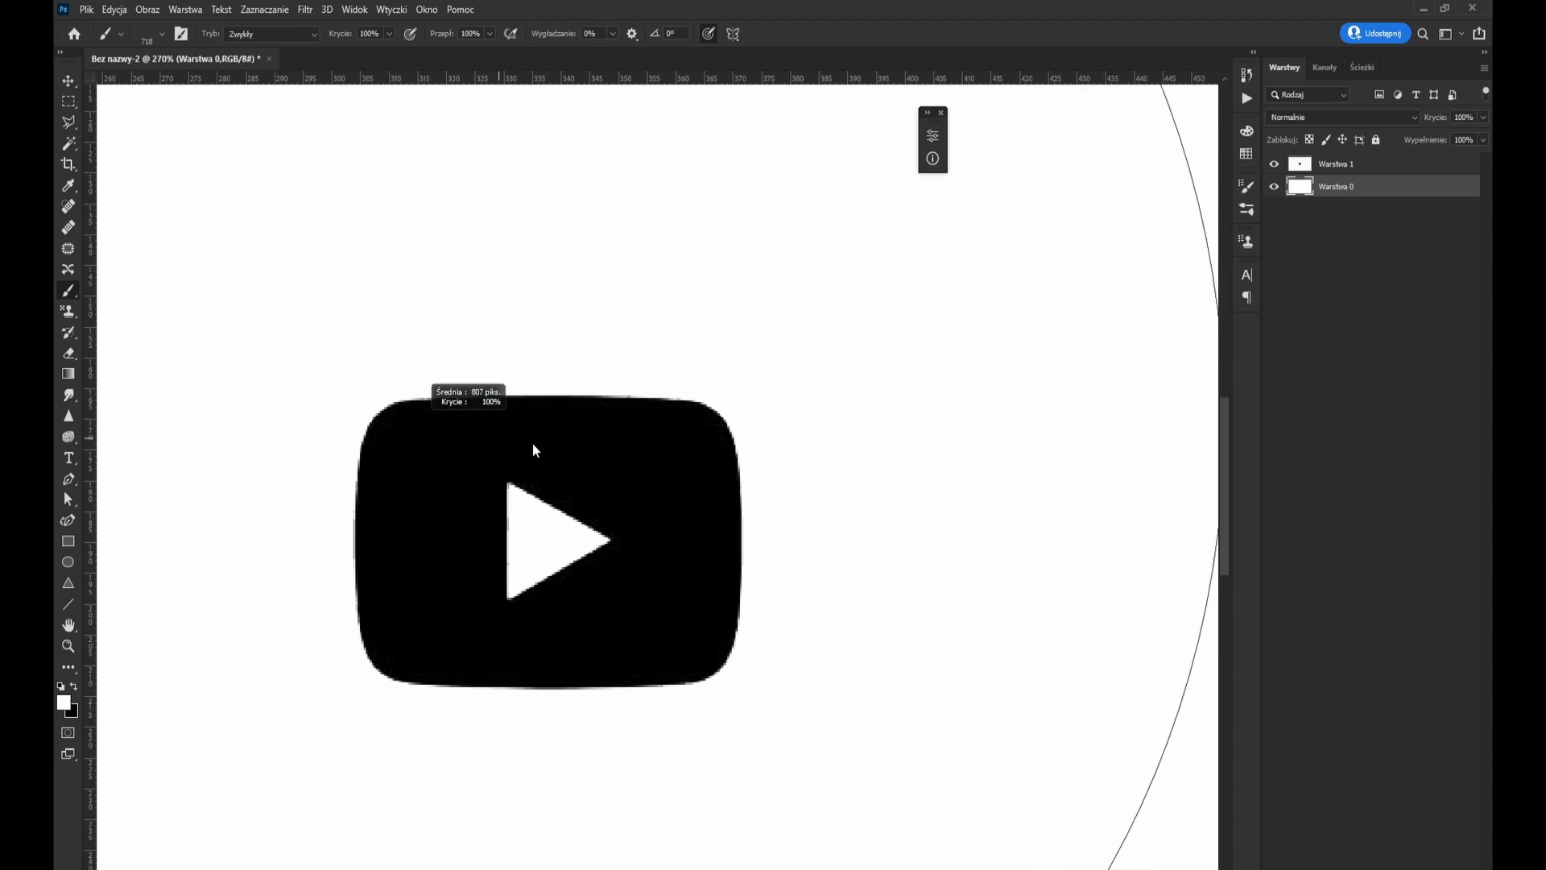
key("x")
left_click(64, 701)
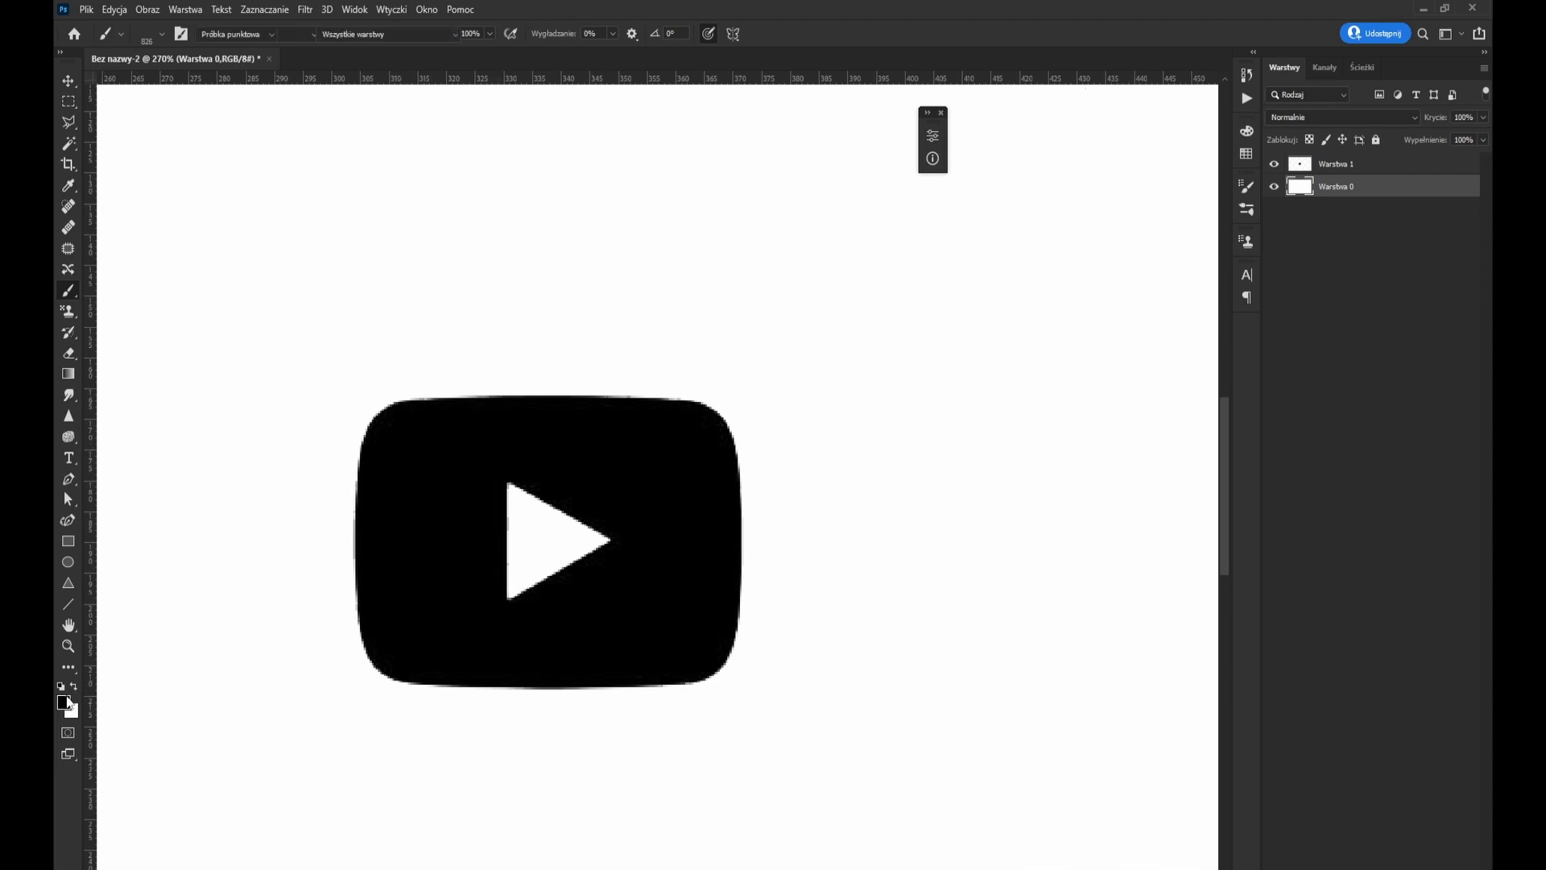
left_click_drag(461, 565, 539, 408)
left_click(714, 393)
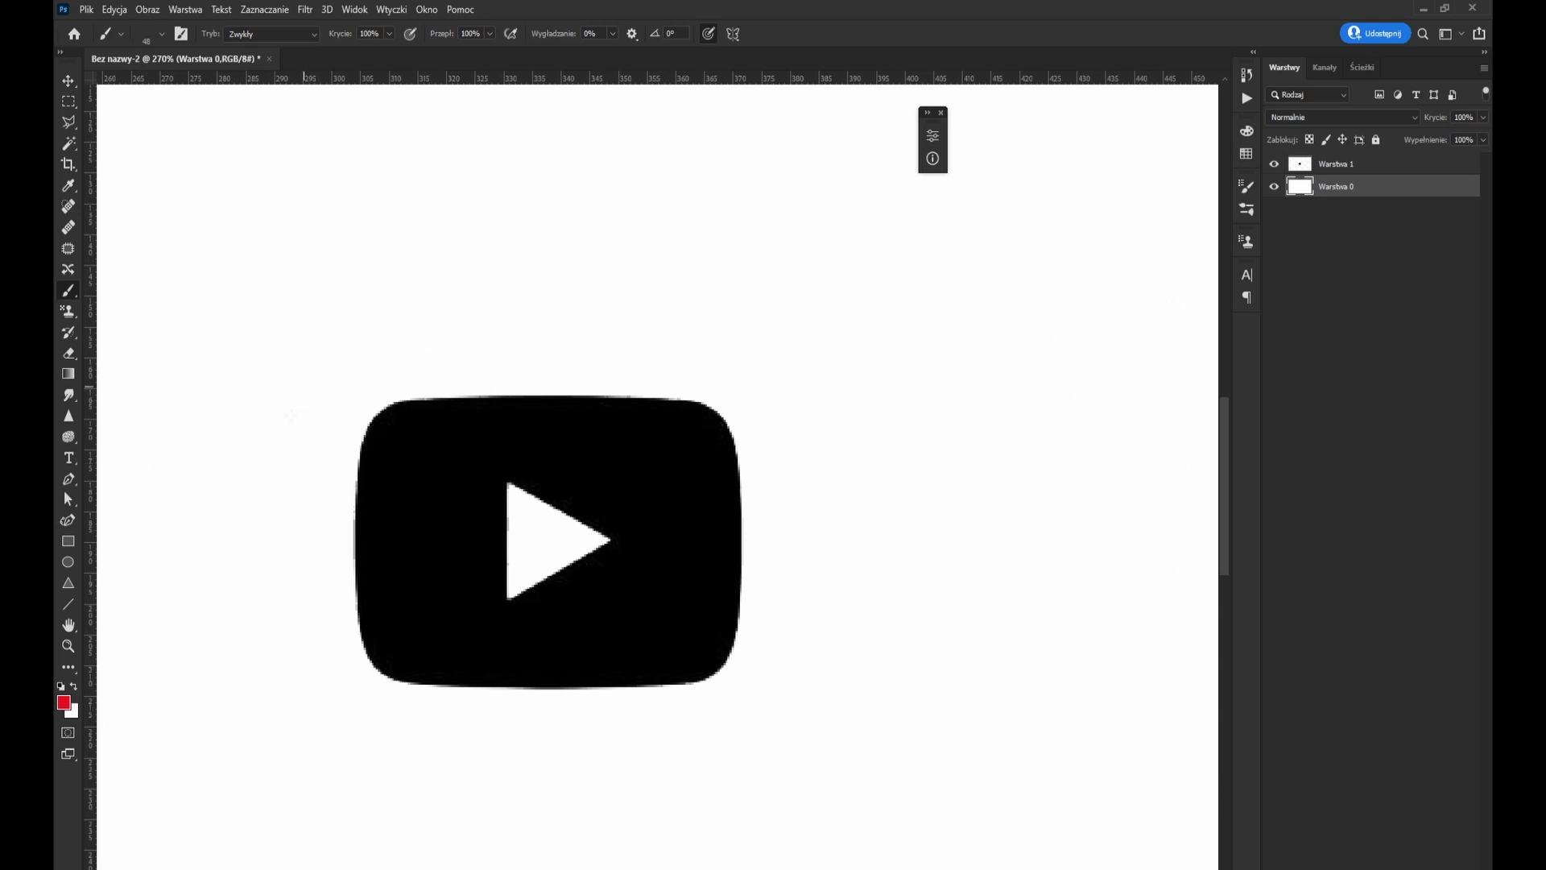
mouse_move(370, 377)
left_mouse_down()
mouse_move(433, 516)
mouse_move(397, 500)
mouse_move(604, 473)
mouse_move(466, 500)
left_mouse_up()
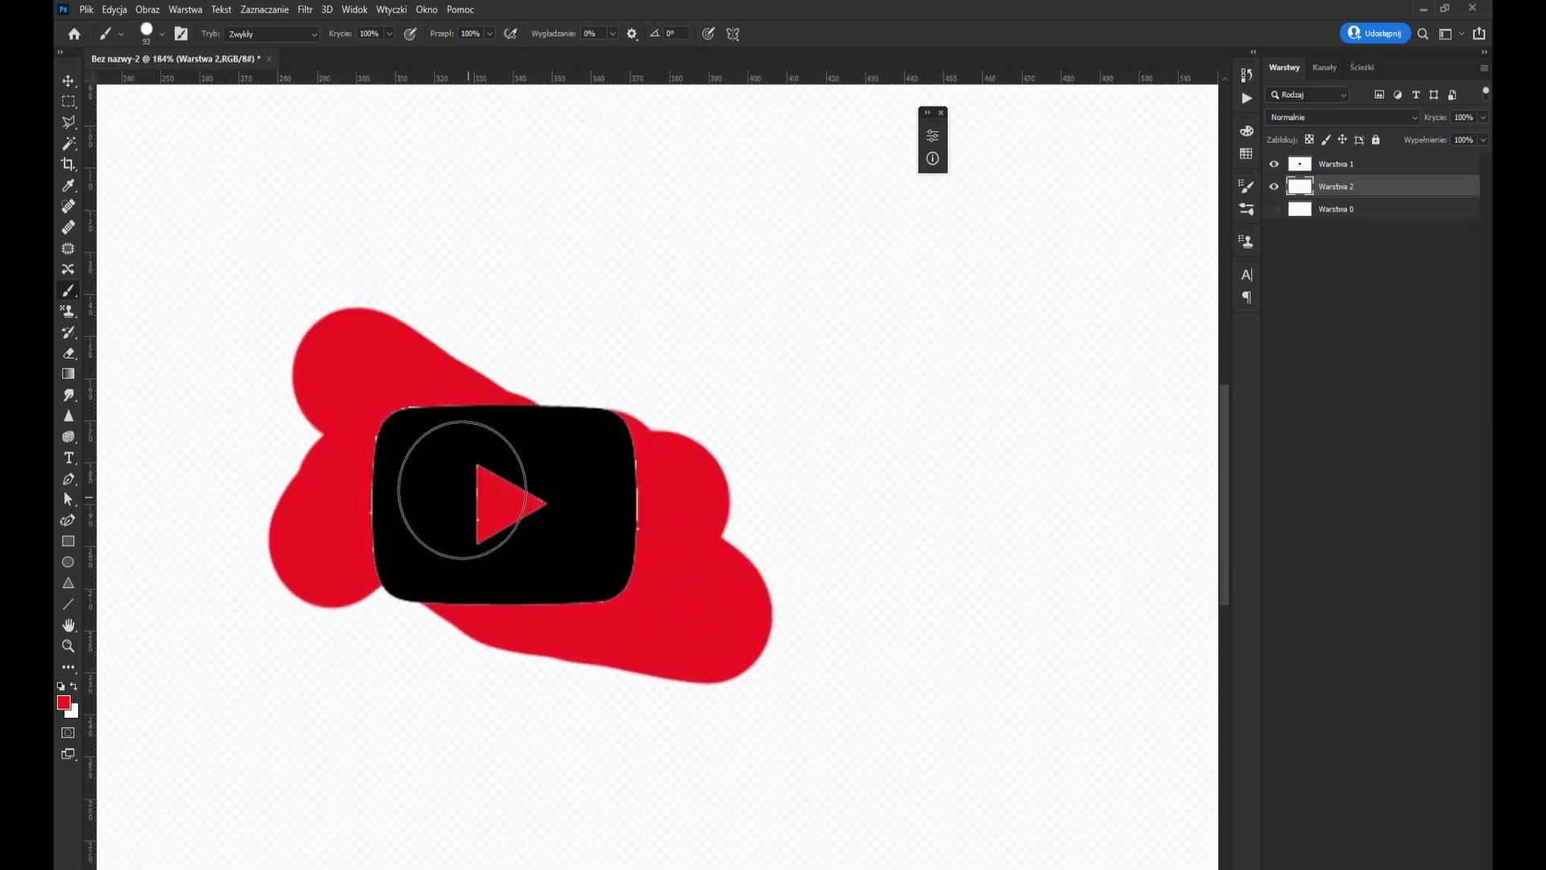
key("Delete")
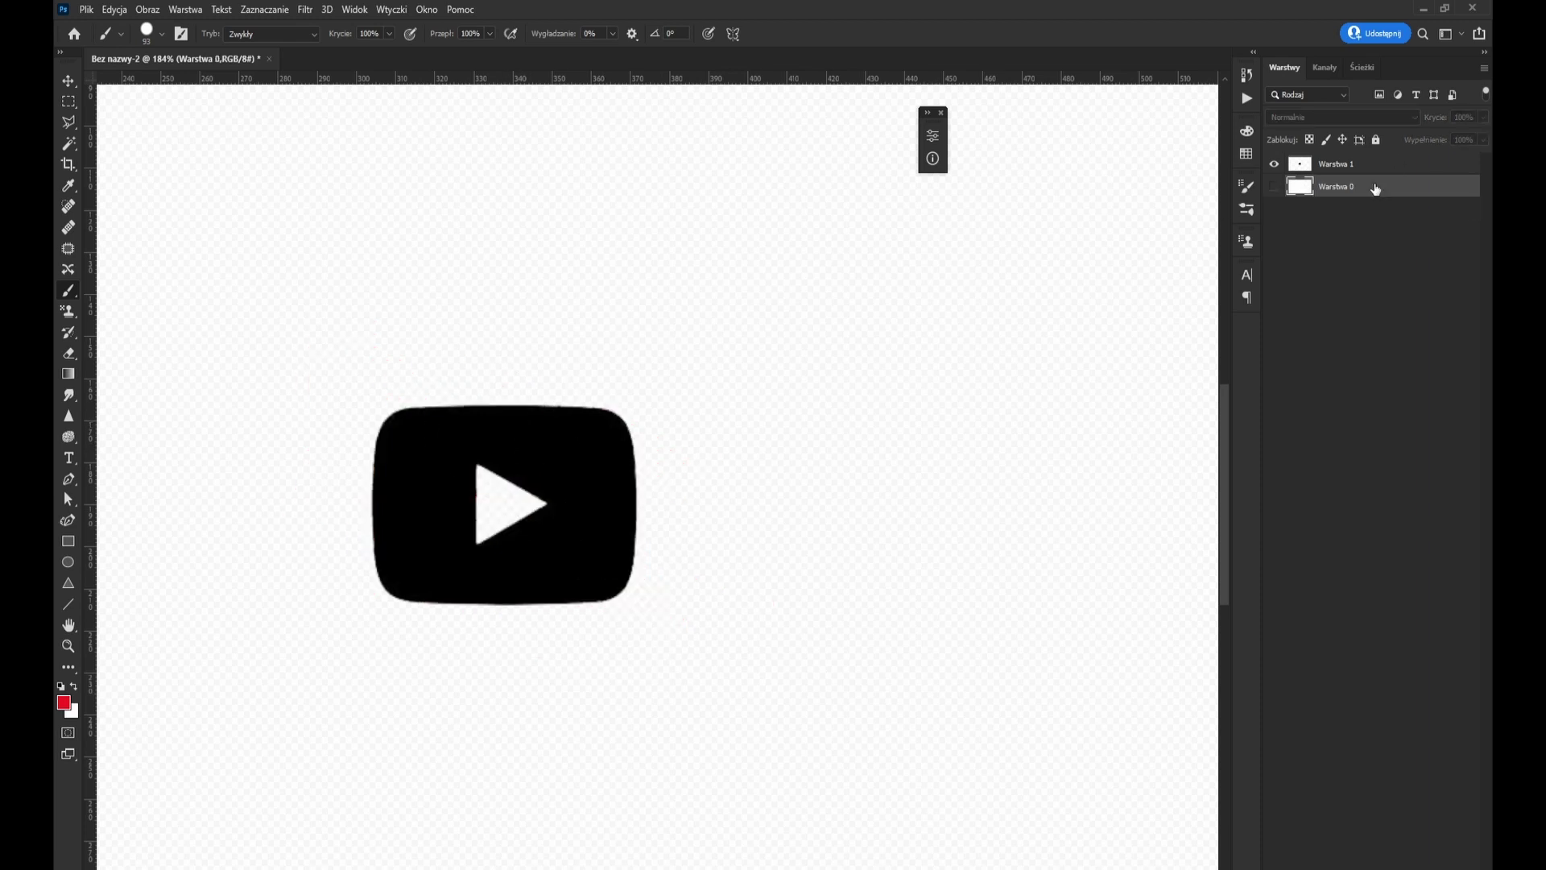
Load the Warstwa 1 play-button pixels as a selection via its layer thumbnail
left_click(1349, 165)
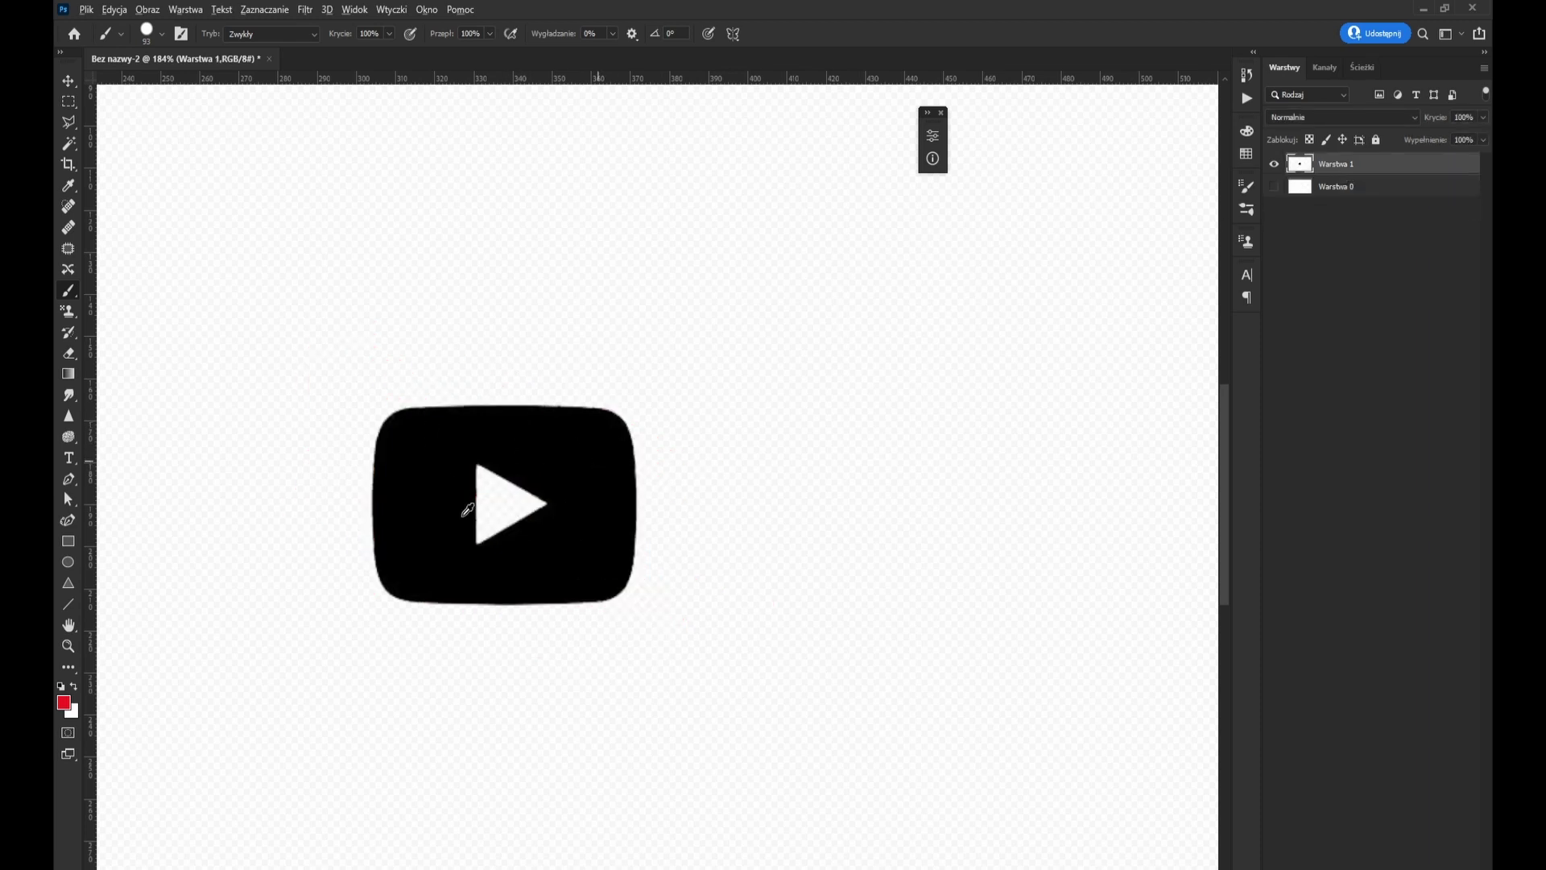
scroll(476, 523, "up", 1)
scroll(476, 523, "up", 2)
scroll(487, 521, "down", 1)
scroll(497, 522, "down", 1)
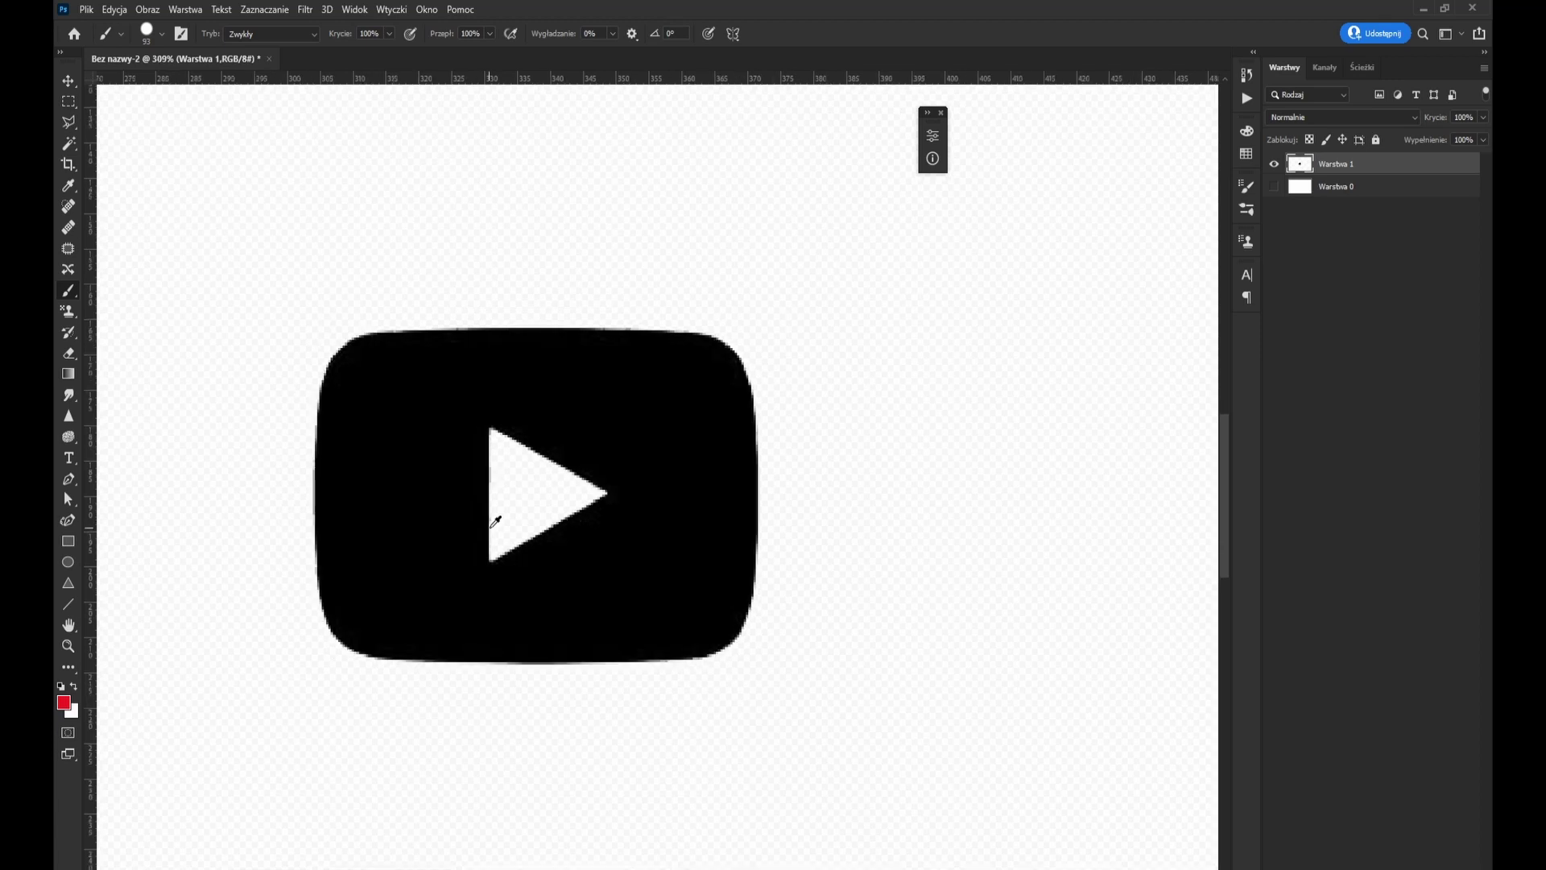
scroll(504, 491, "down", 1)
scroll(518, 459, "down", 1)
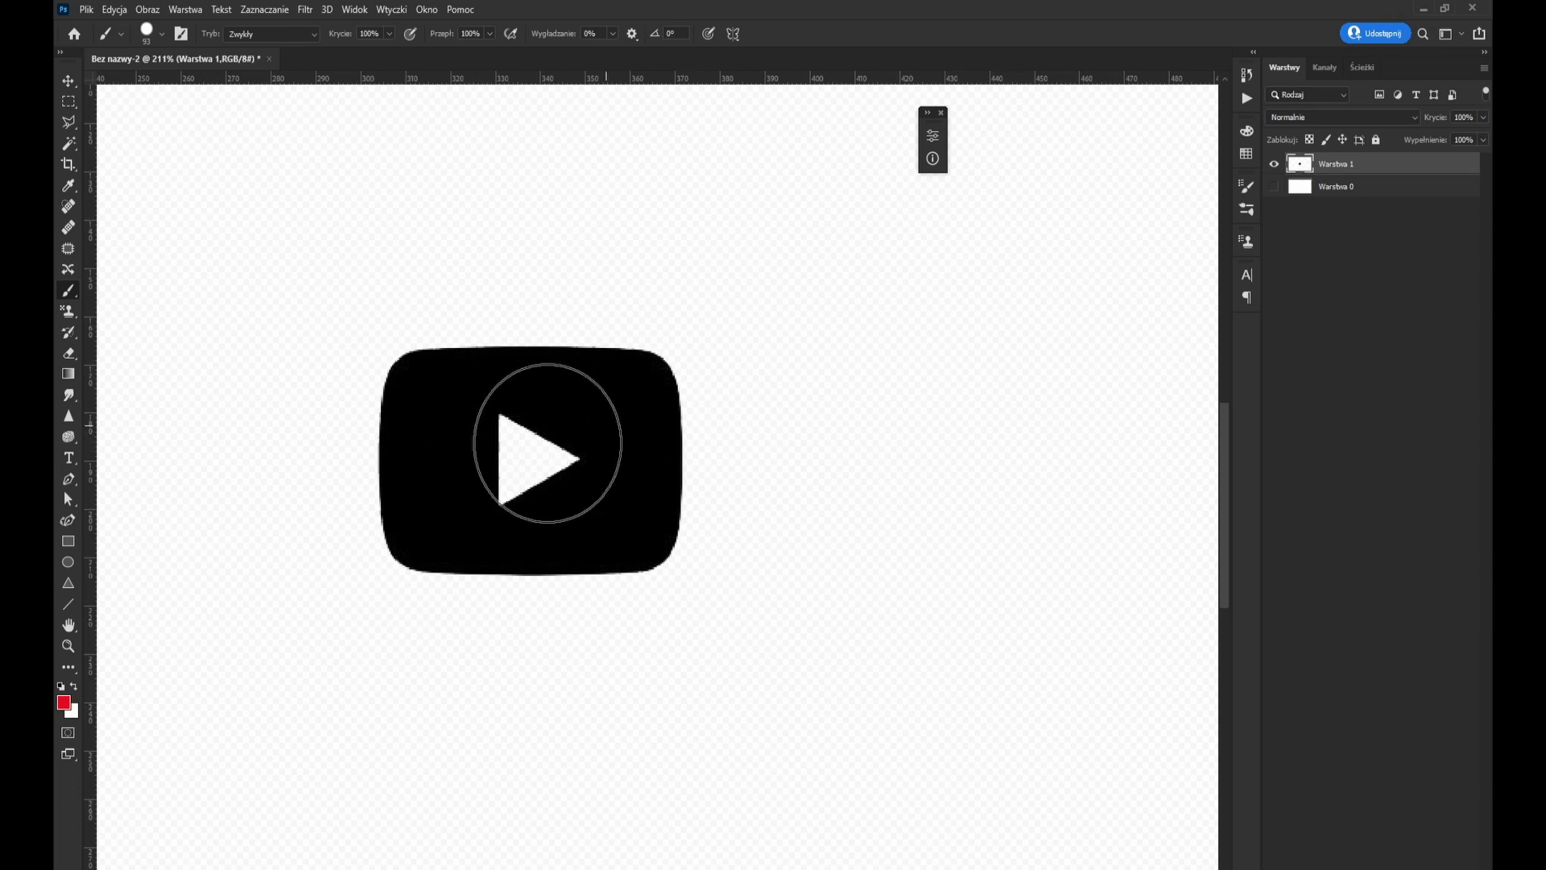
scroll(552, 407, "down", 1)
scroll(552, 407, "down", 1)
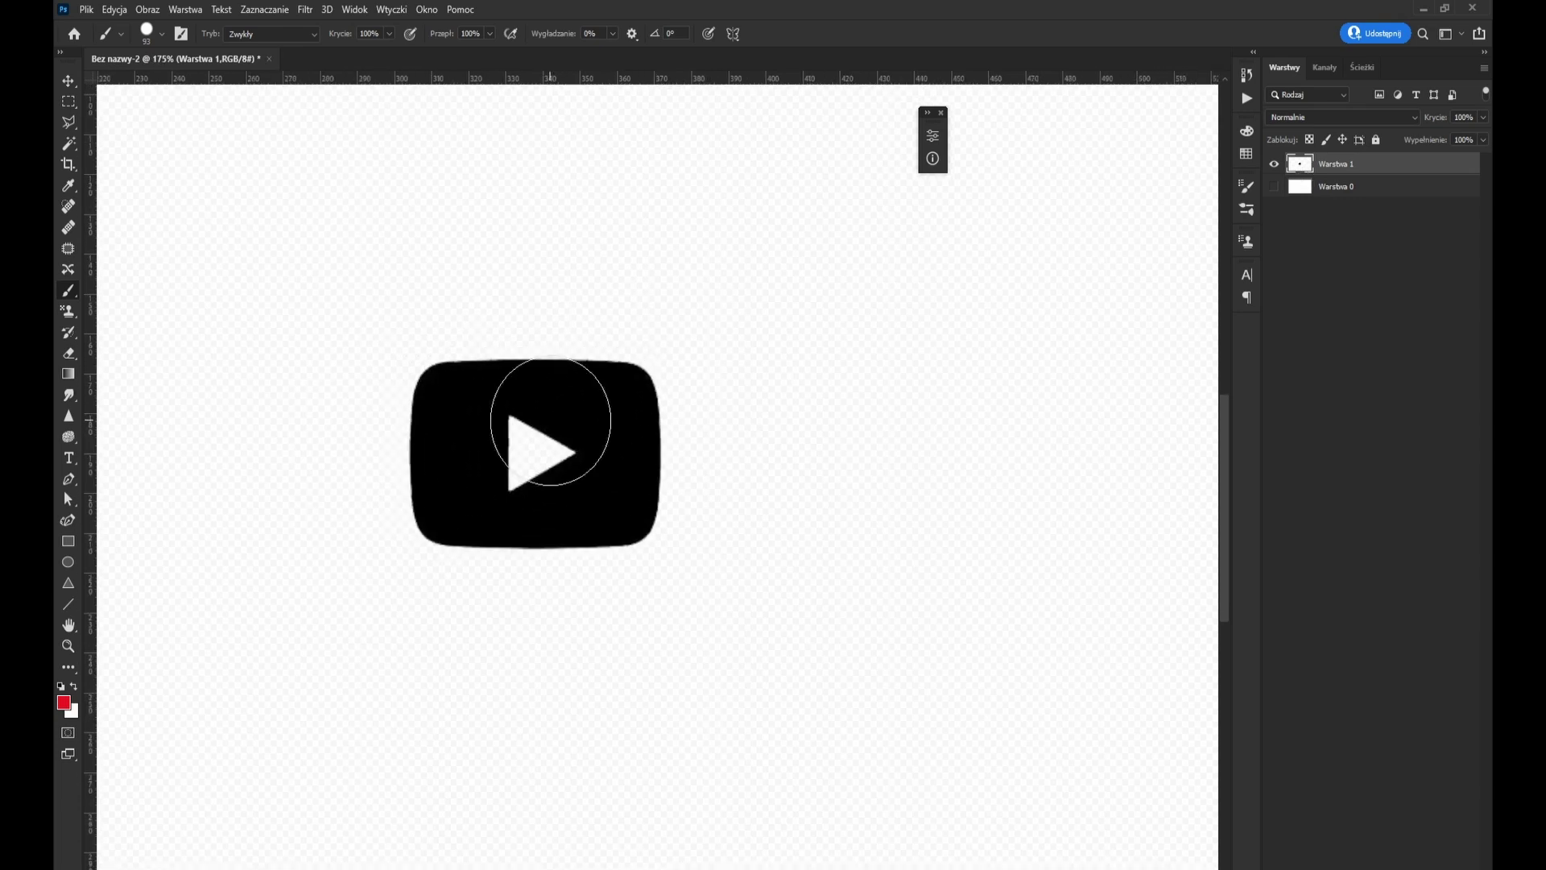
scroll(564, 387, "up", 1)
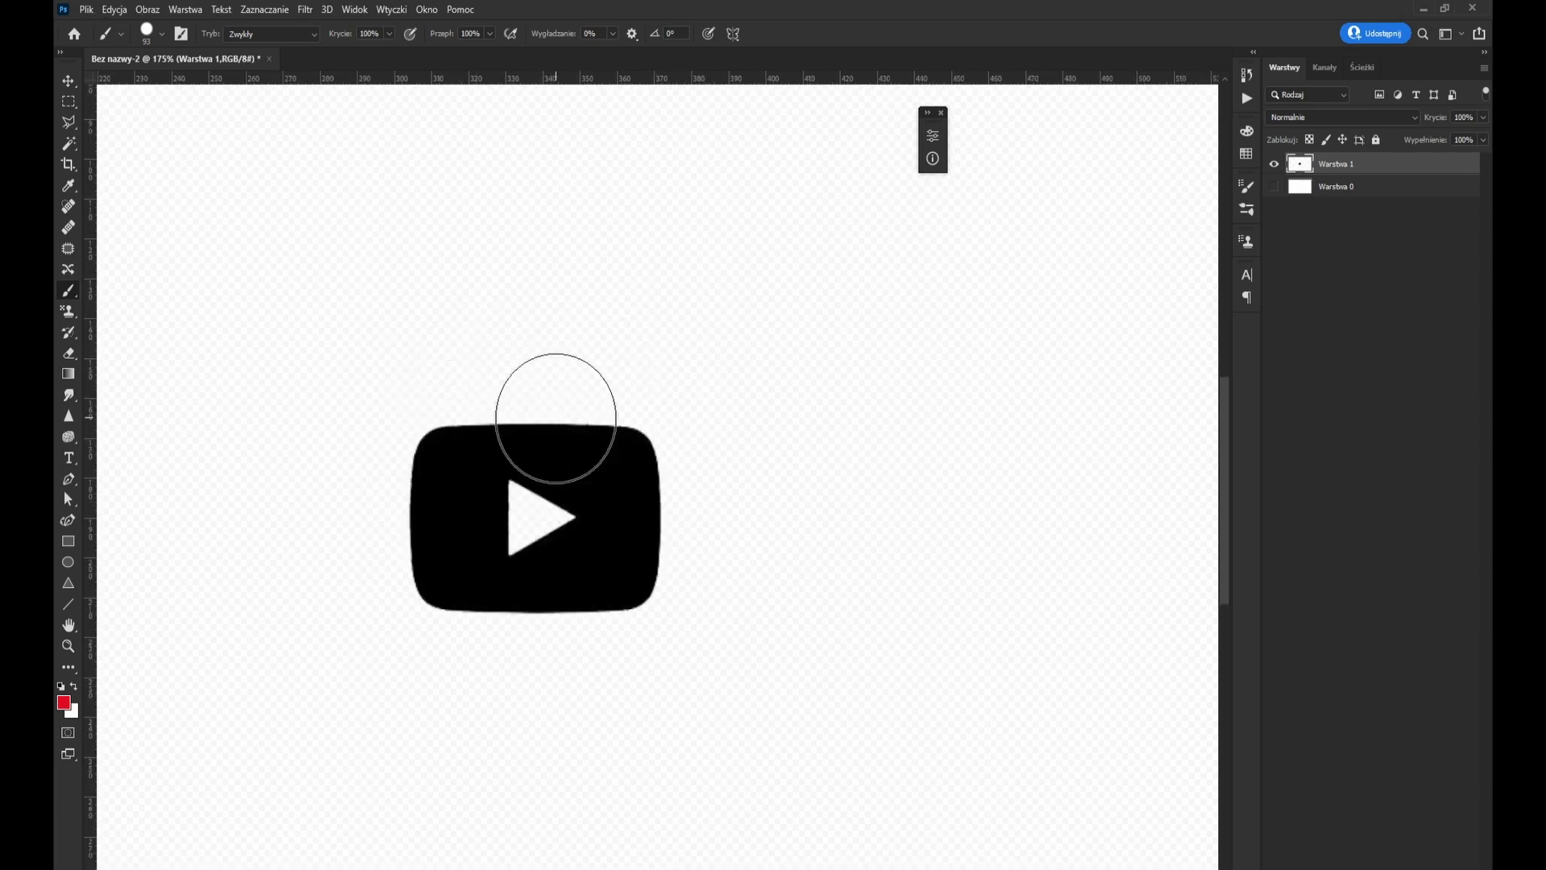
scroll(523, 487, "up", 1)
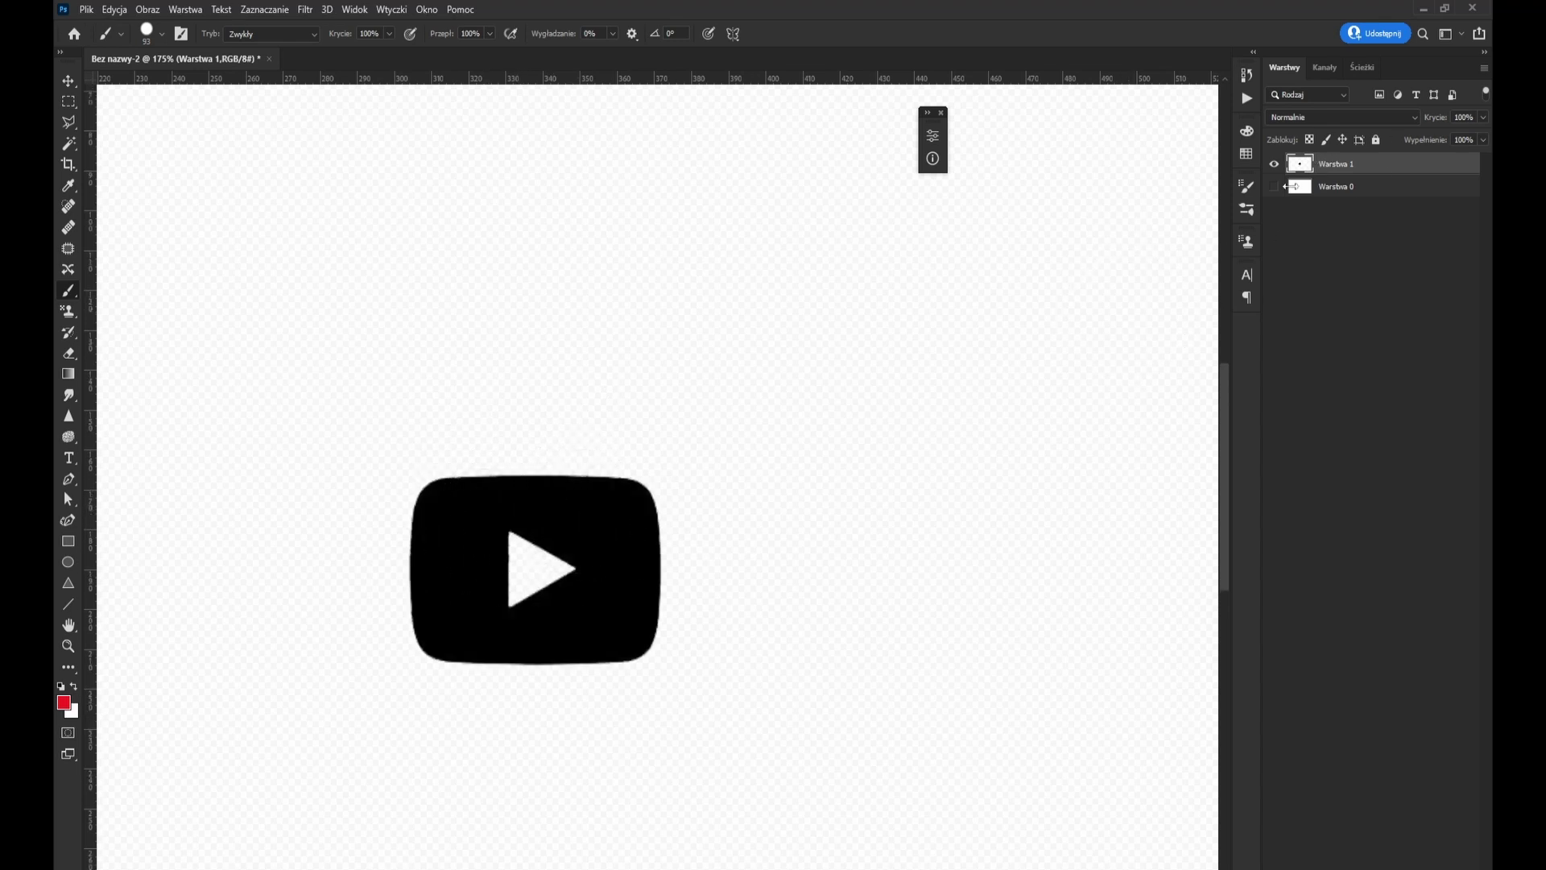
scroll(390, 458, "down", 1)
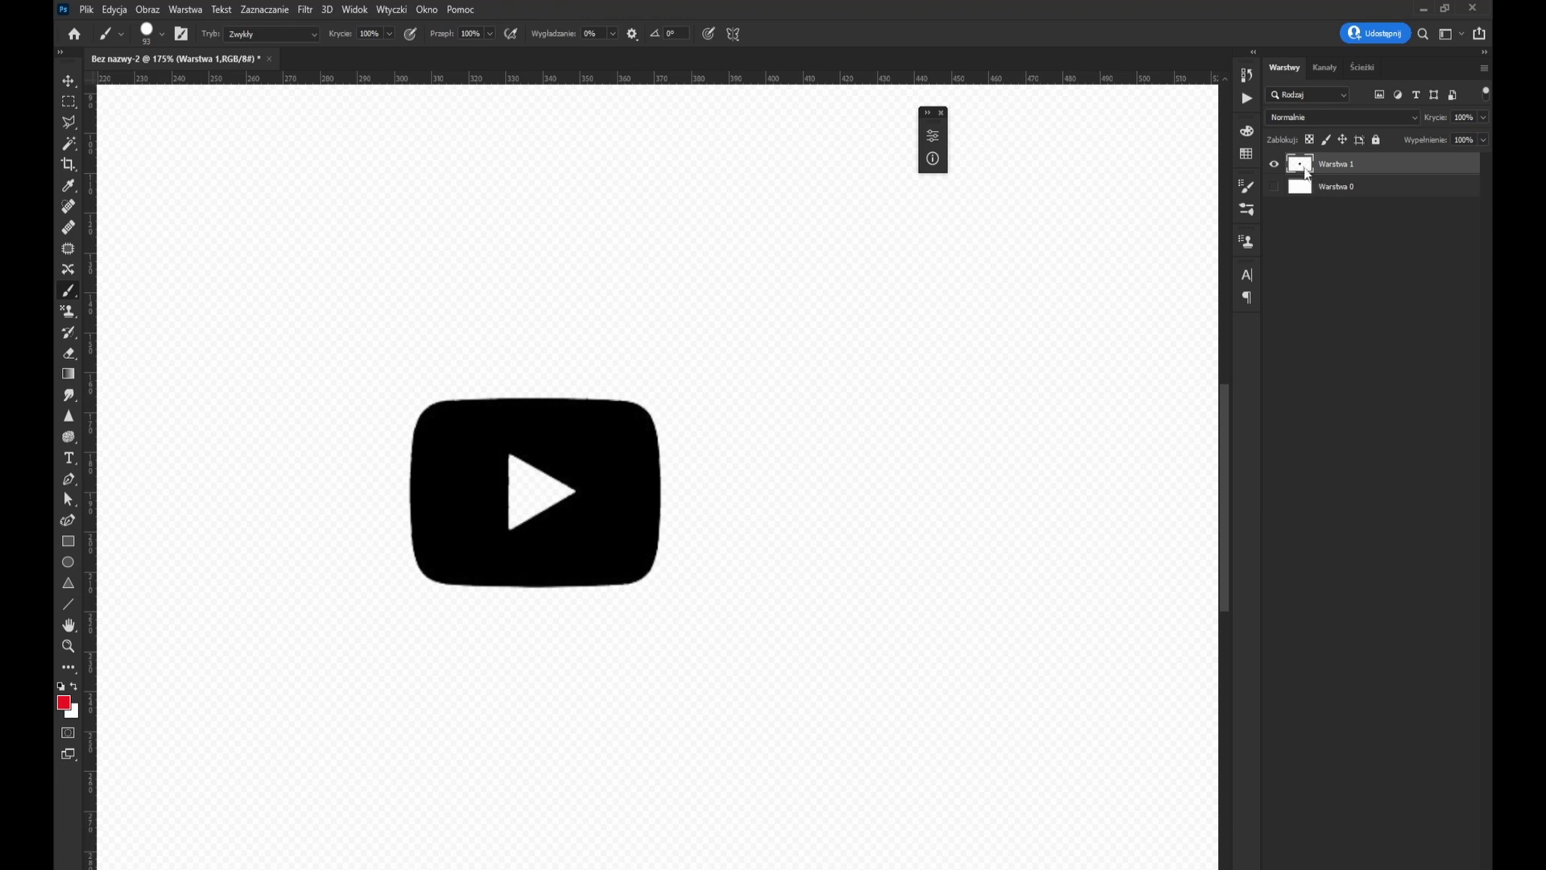
left_click(1302, 166, "ctrl")
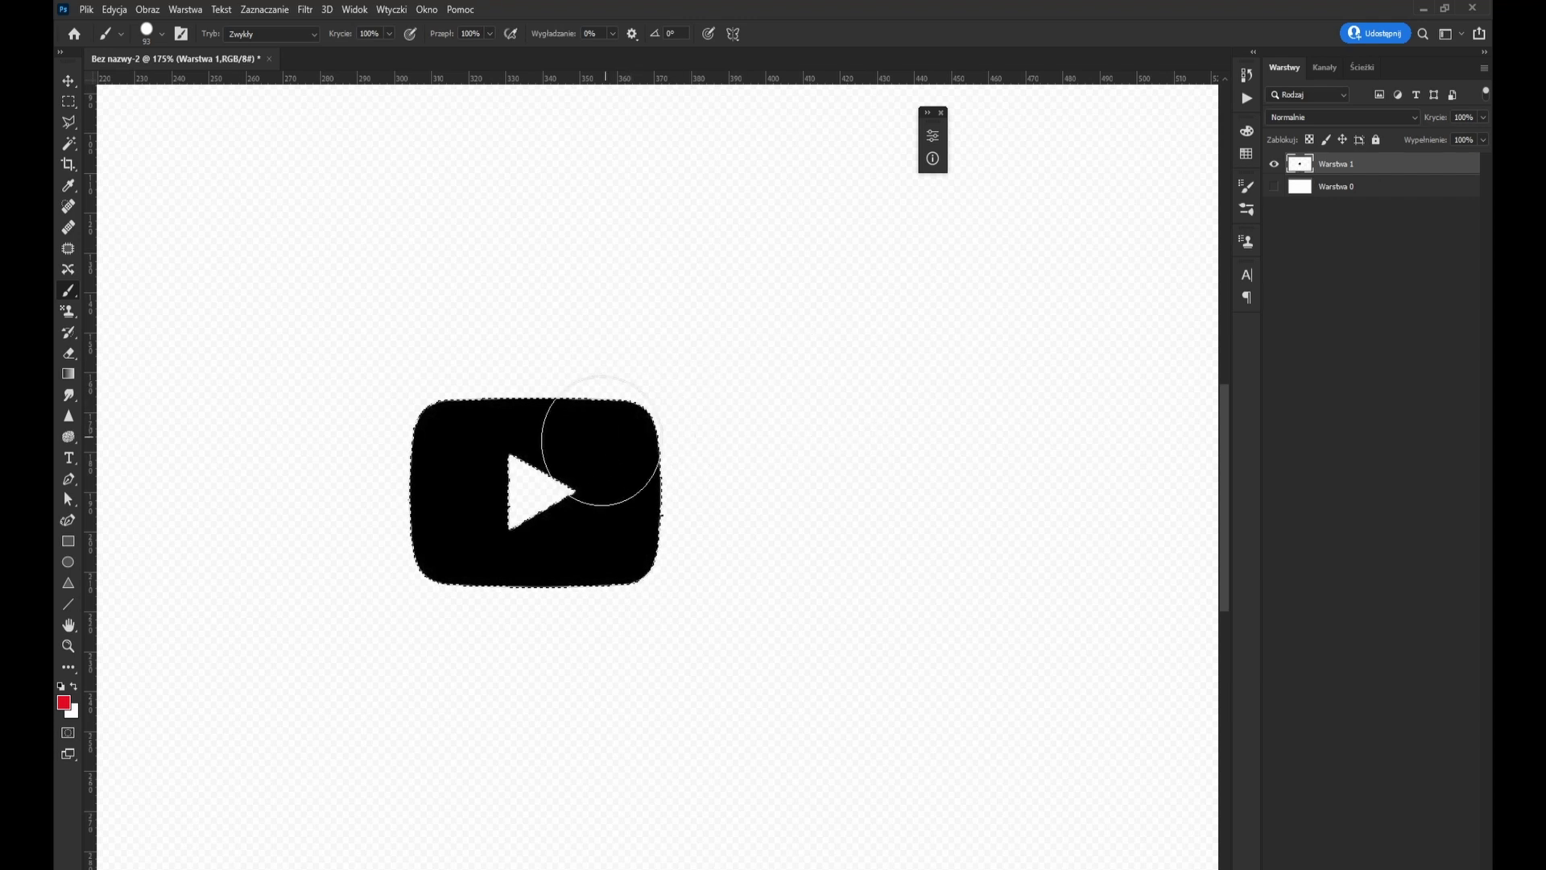
Turn the icon selection into a work path at 1,0 tolerance and view it in Paths
left_click(71, 98)
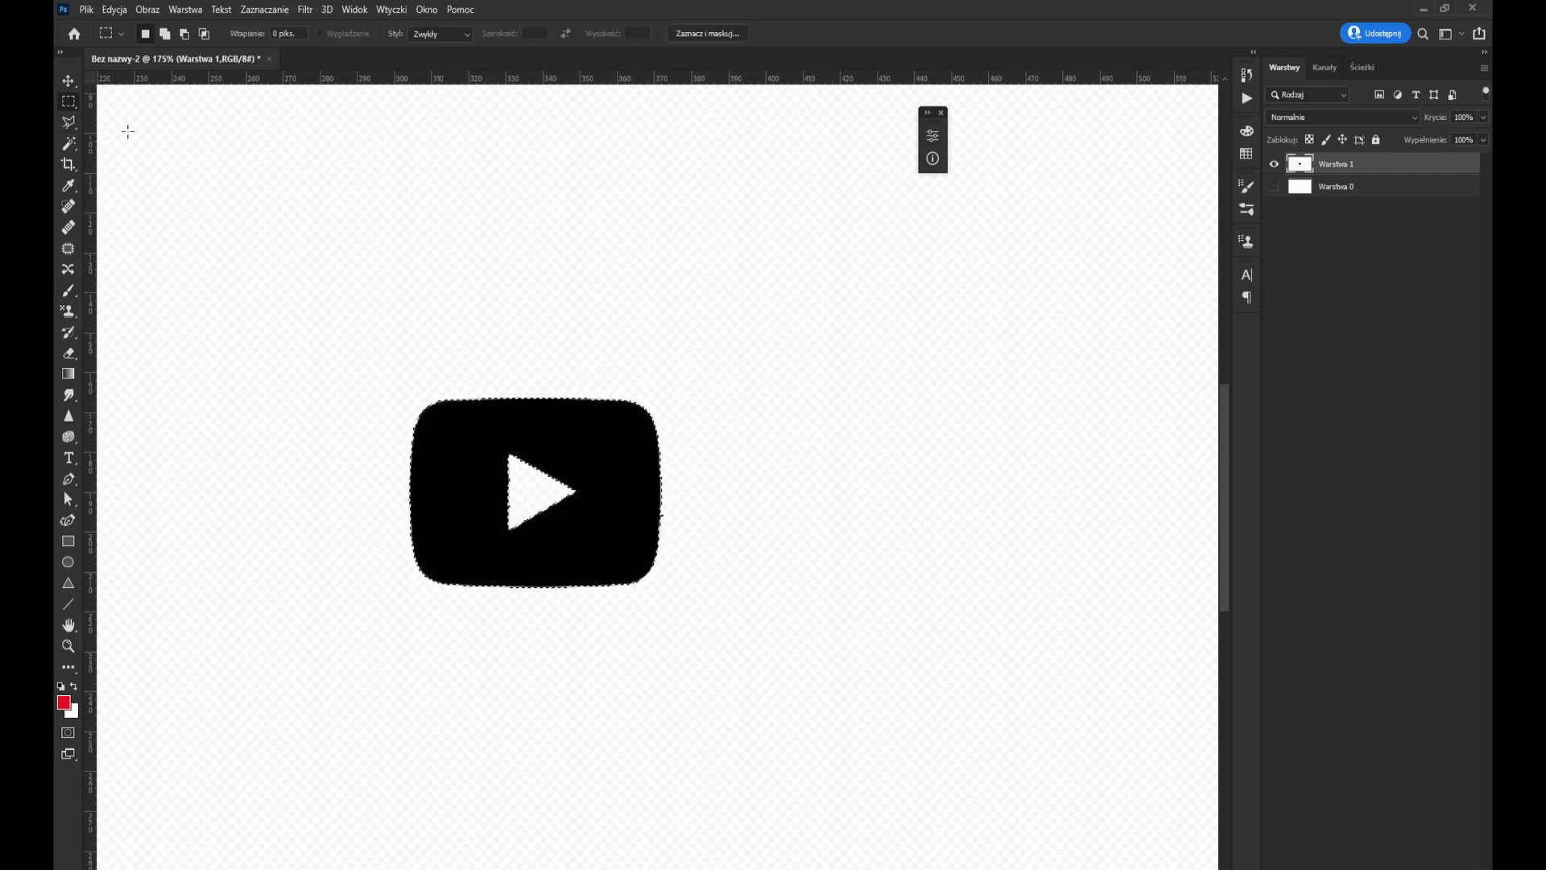
right_click(482, 415)
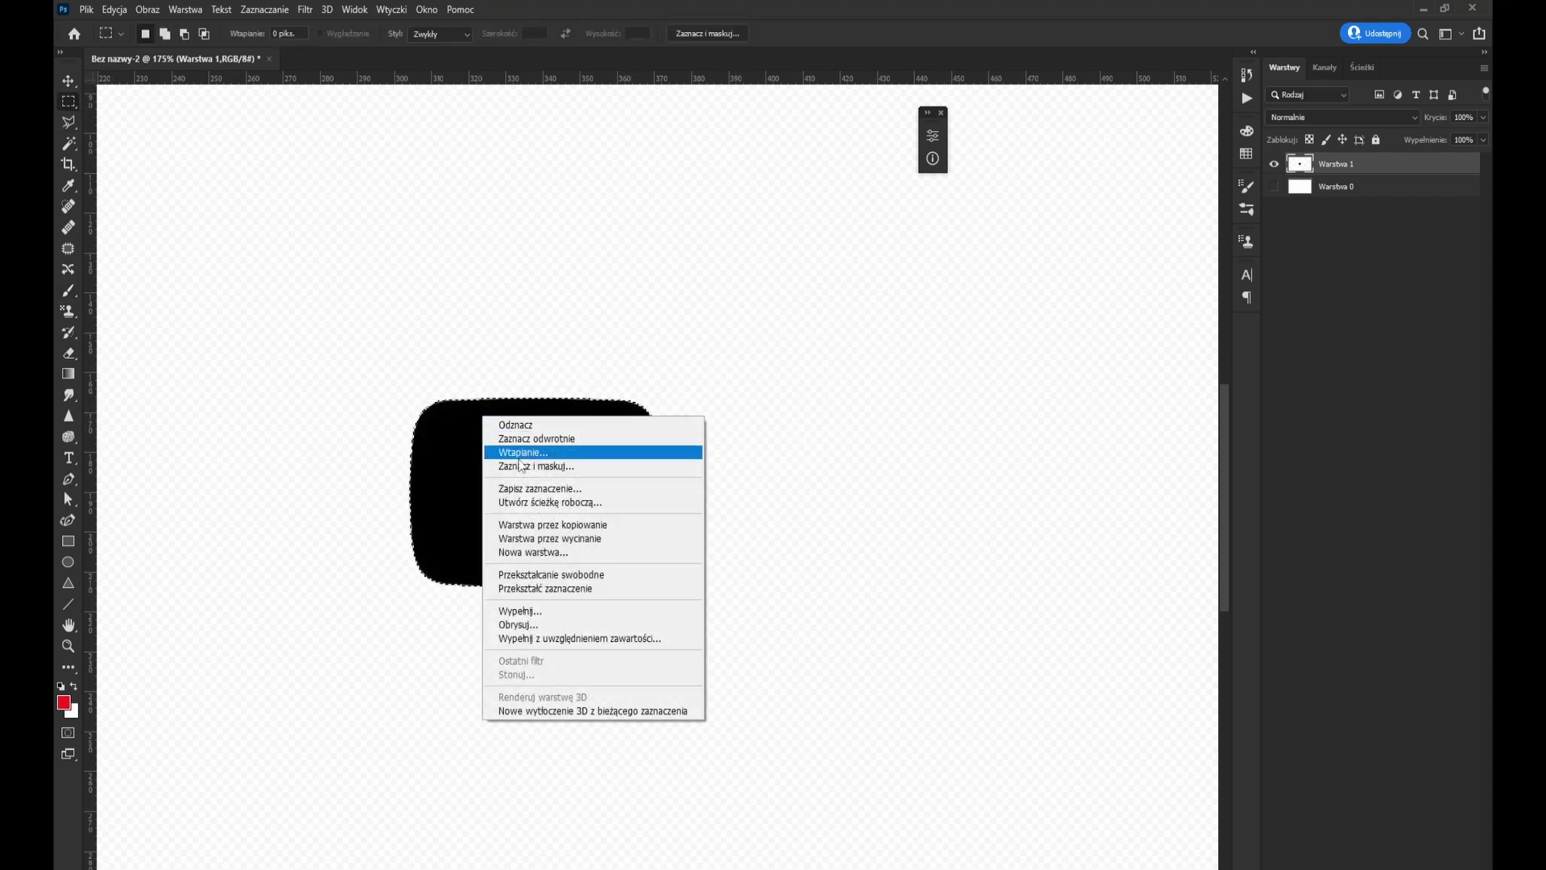
left_click(567, 502)
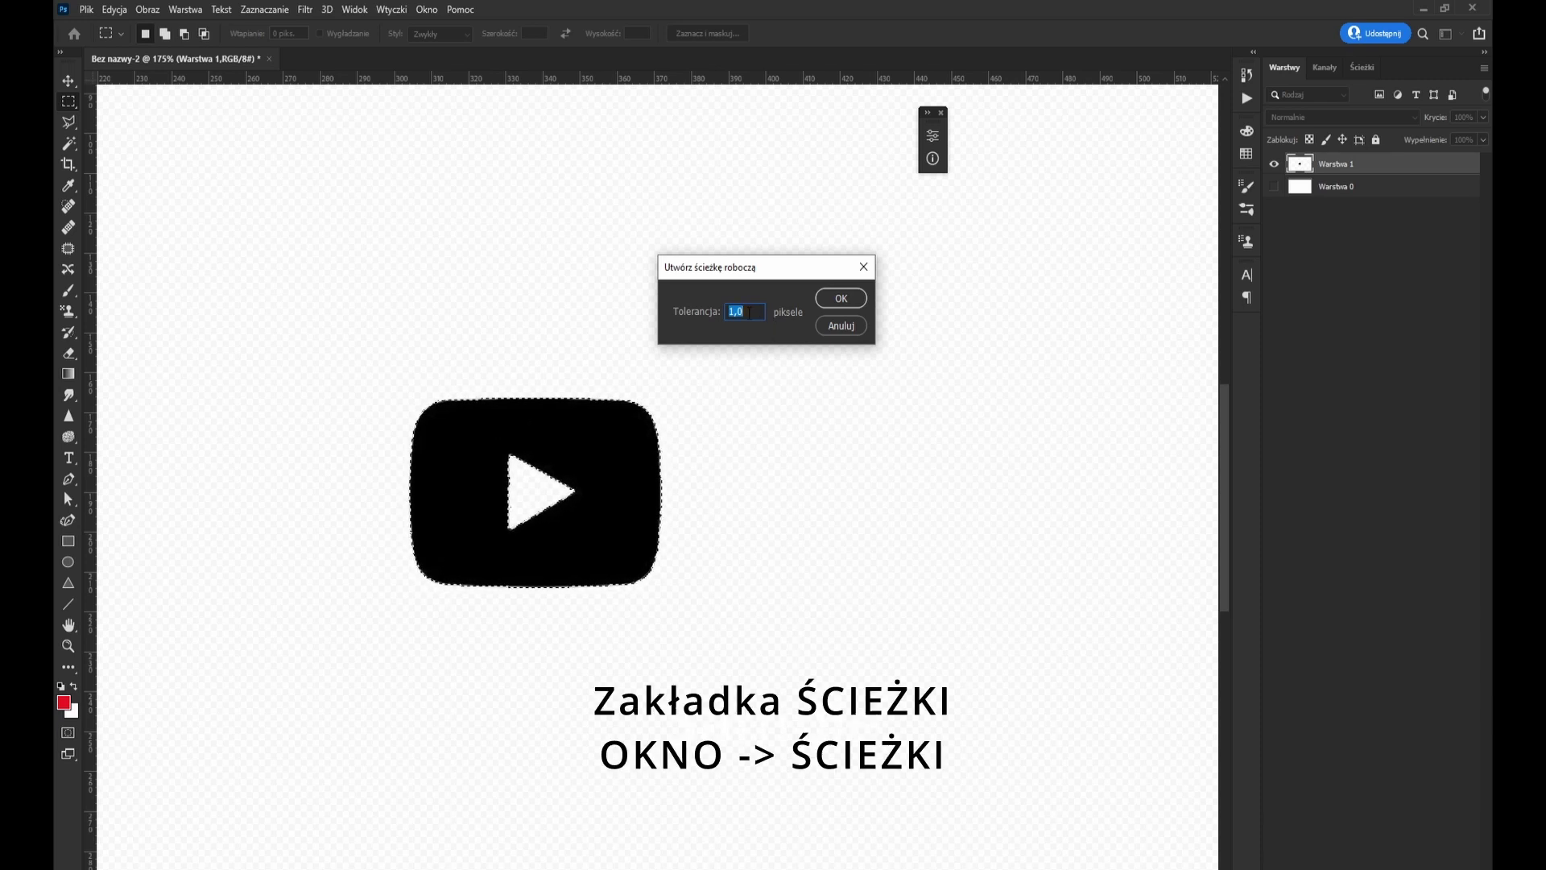
left_click(840, 299)
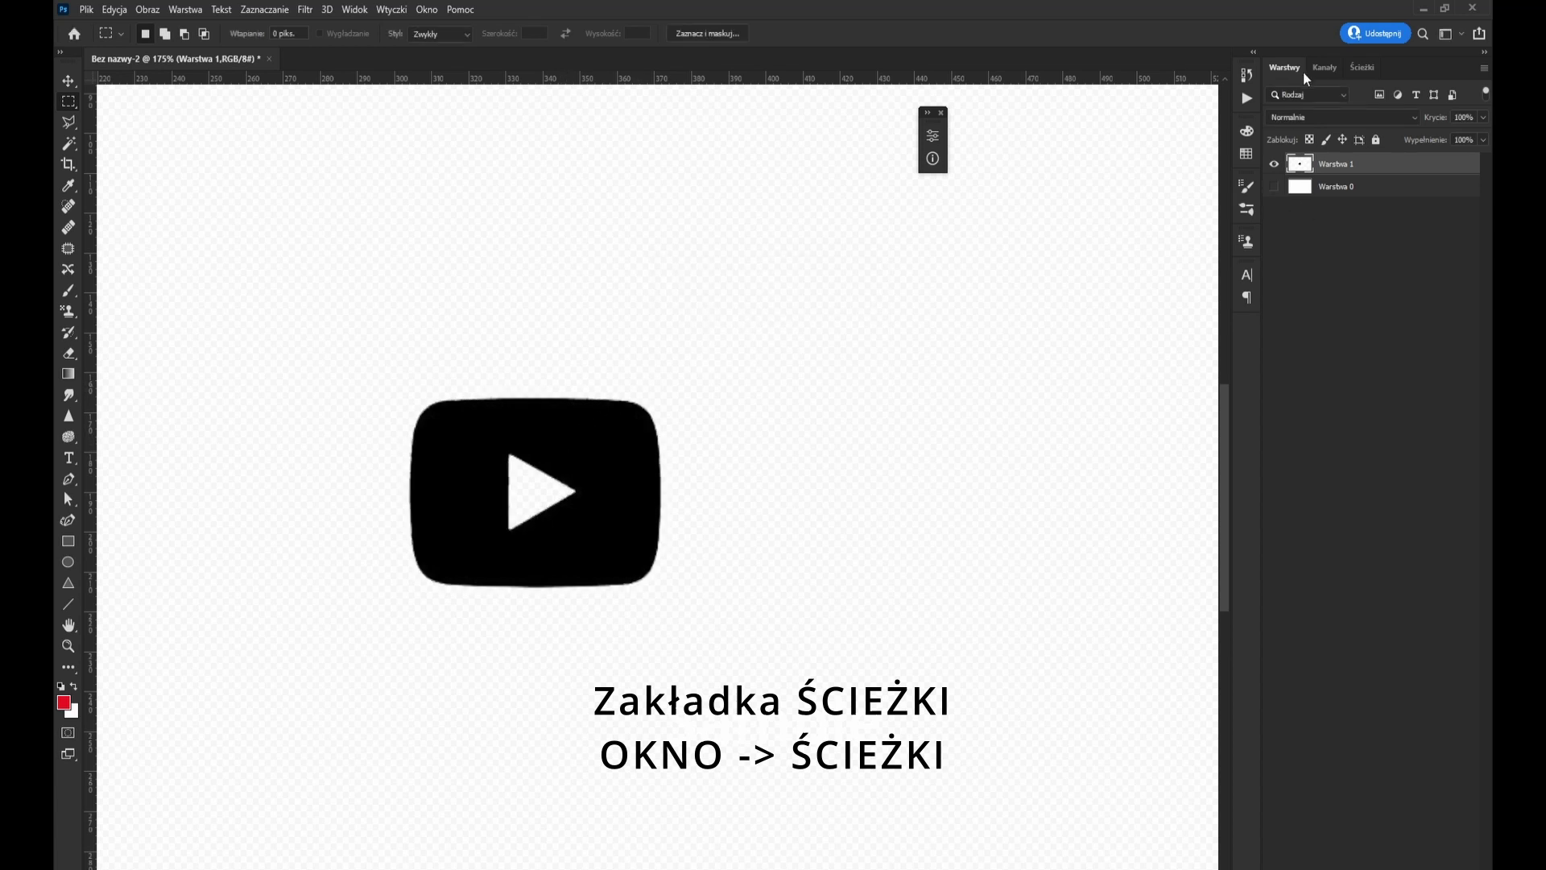
left_click(1371, 66)
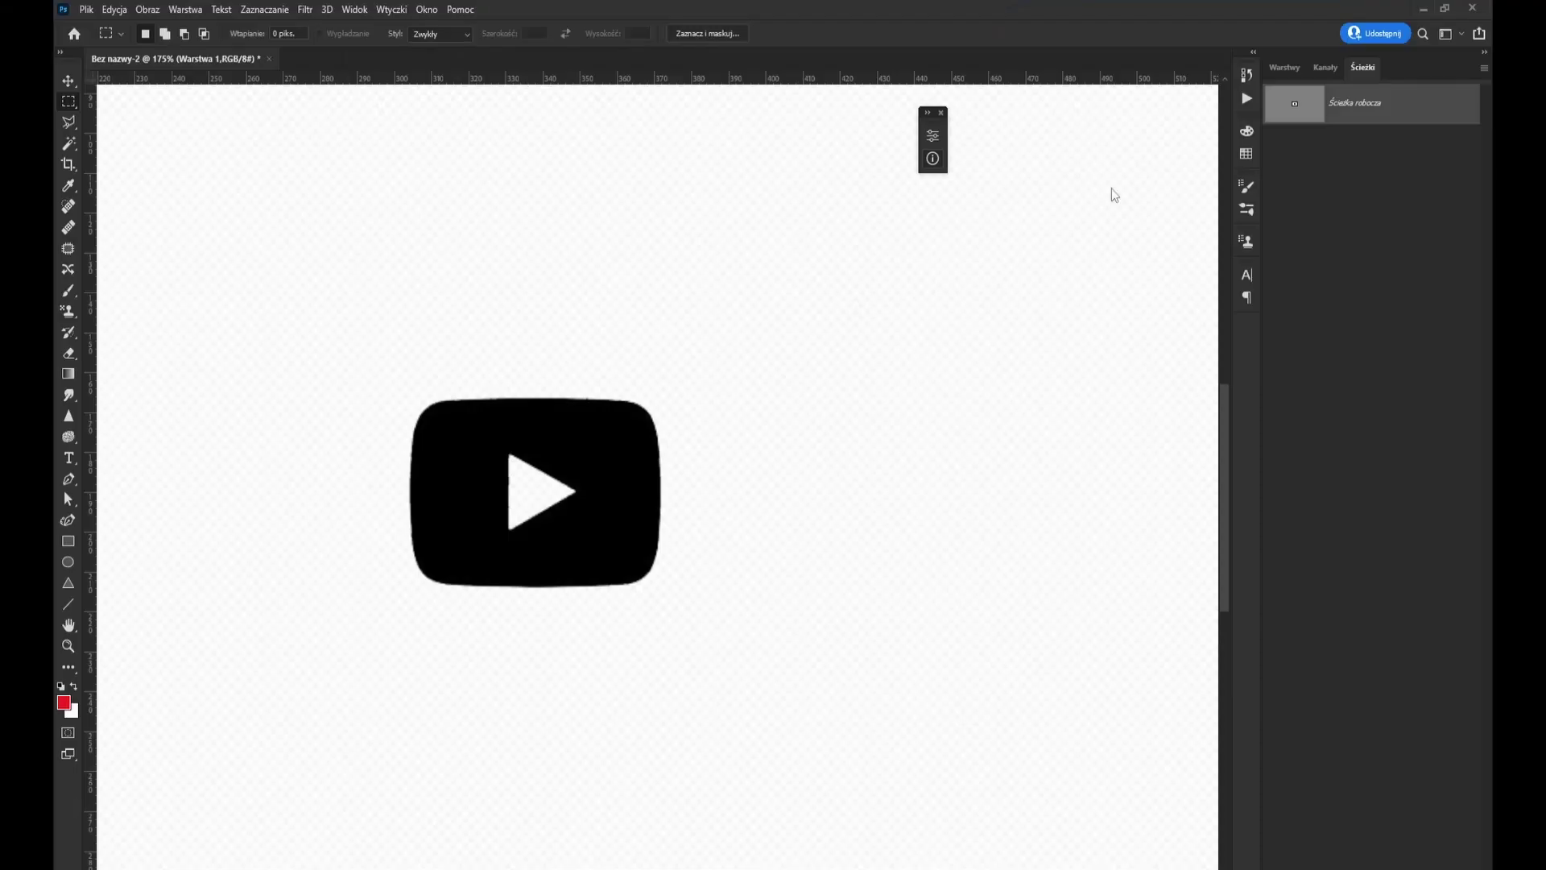
Switch to the Paint Bucket tool and browse the workspace options without changes
right_click(71, 500)
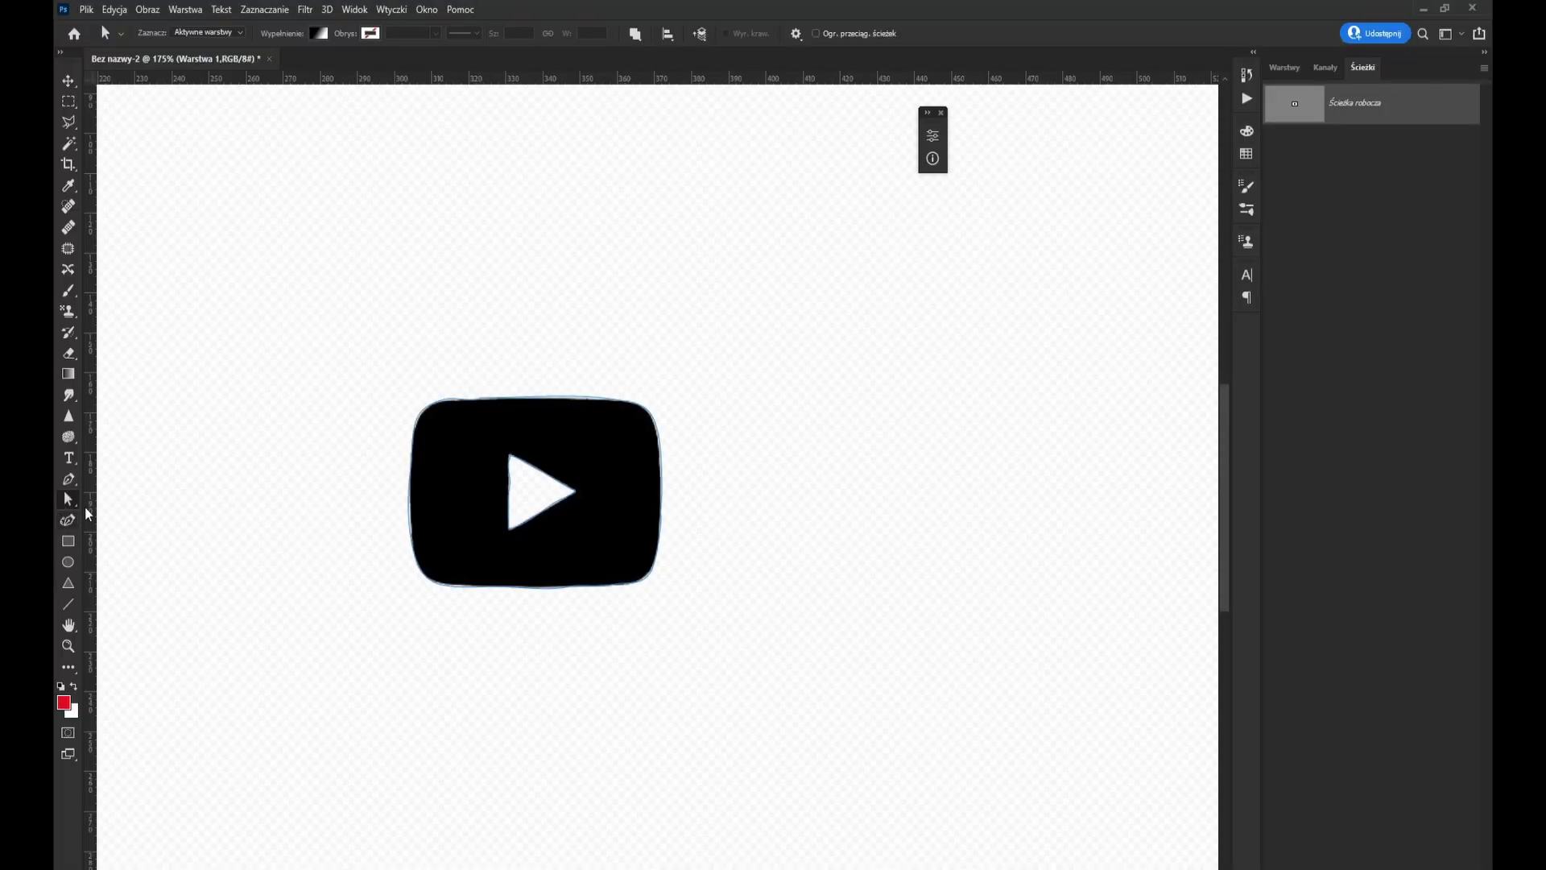
left_click(73, 673)
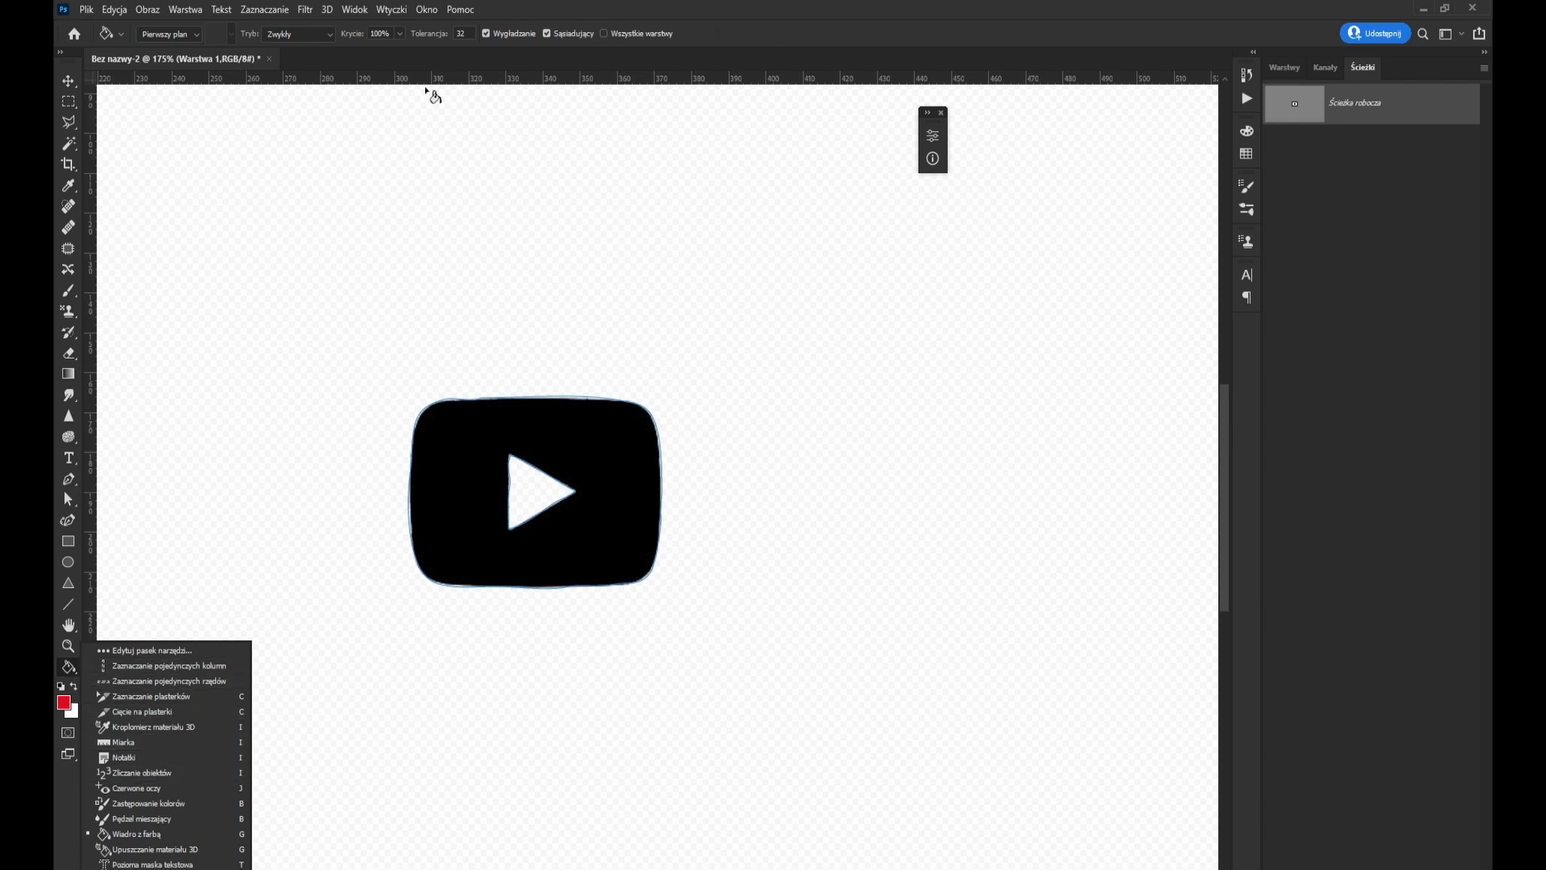
left_click(582, 2)
left_click(425, 12)
mouse_move(508, 42)
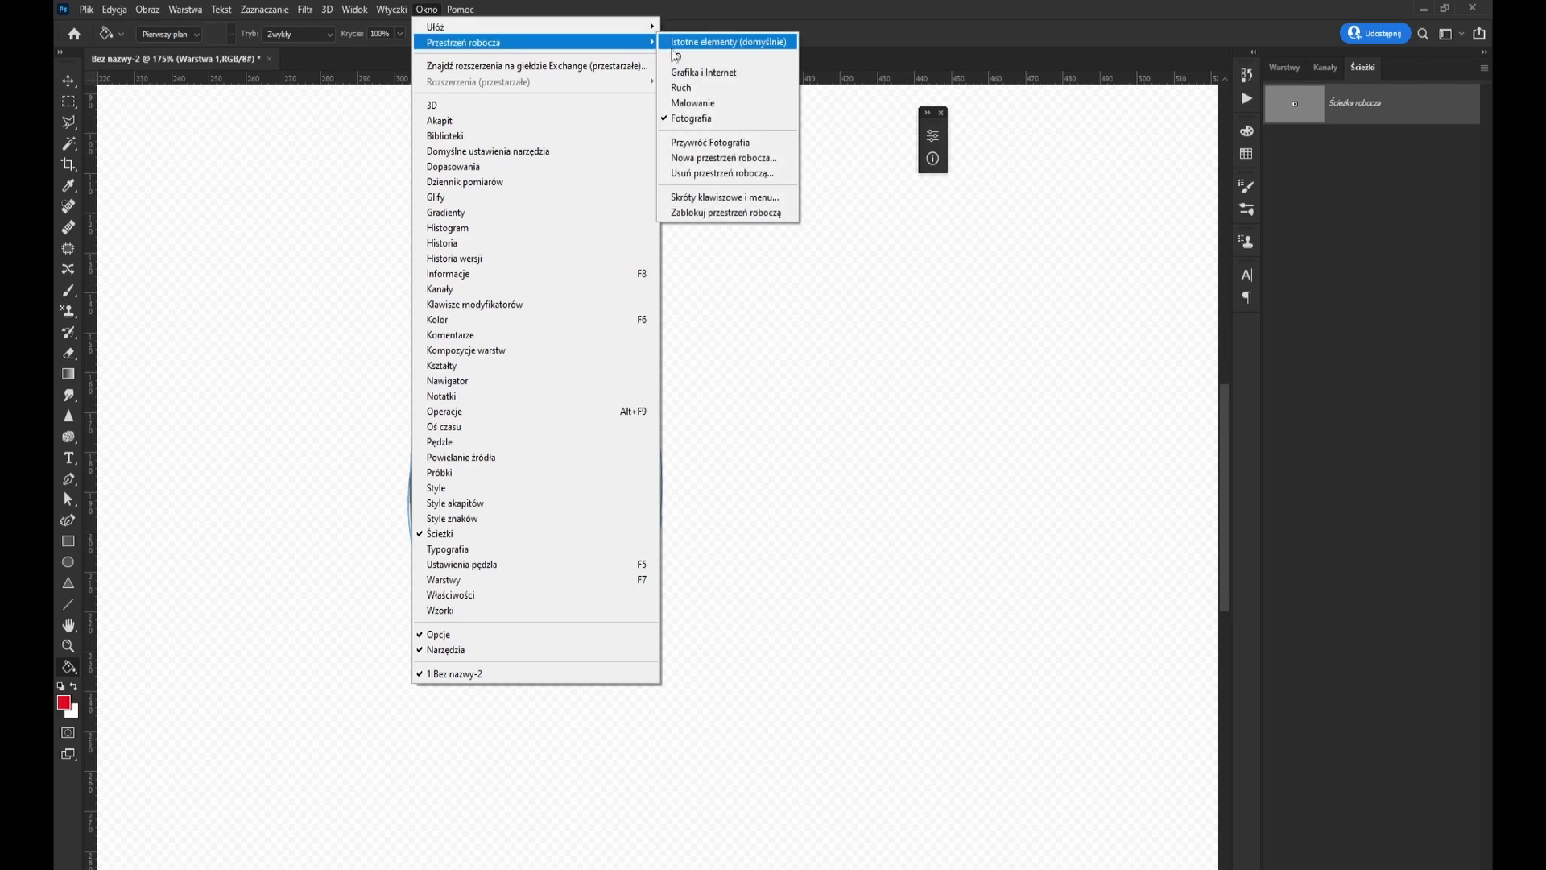
left_click(677, 8)
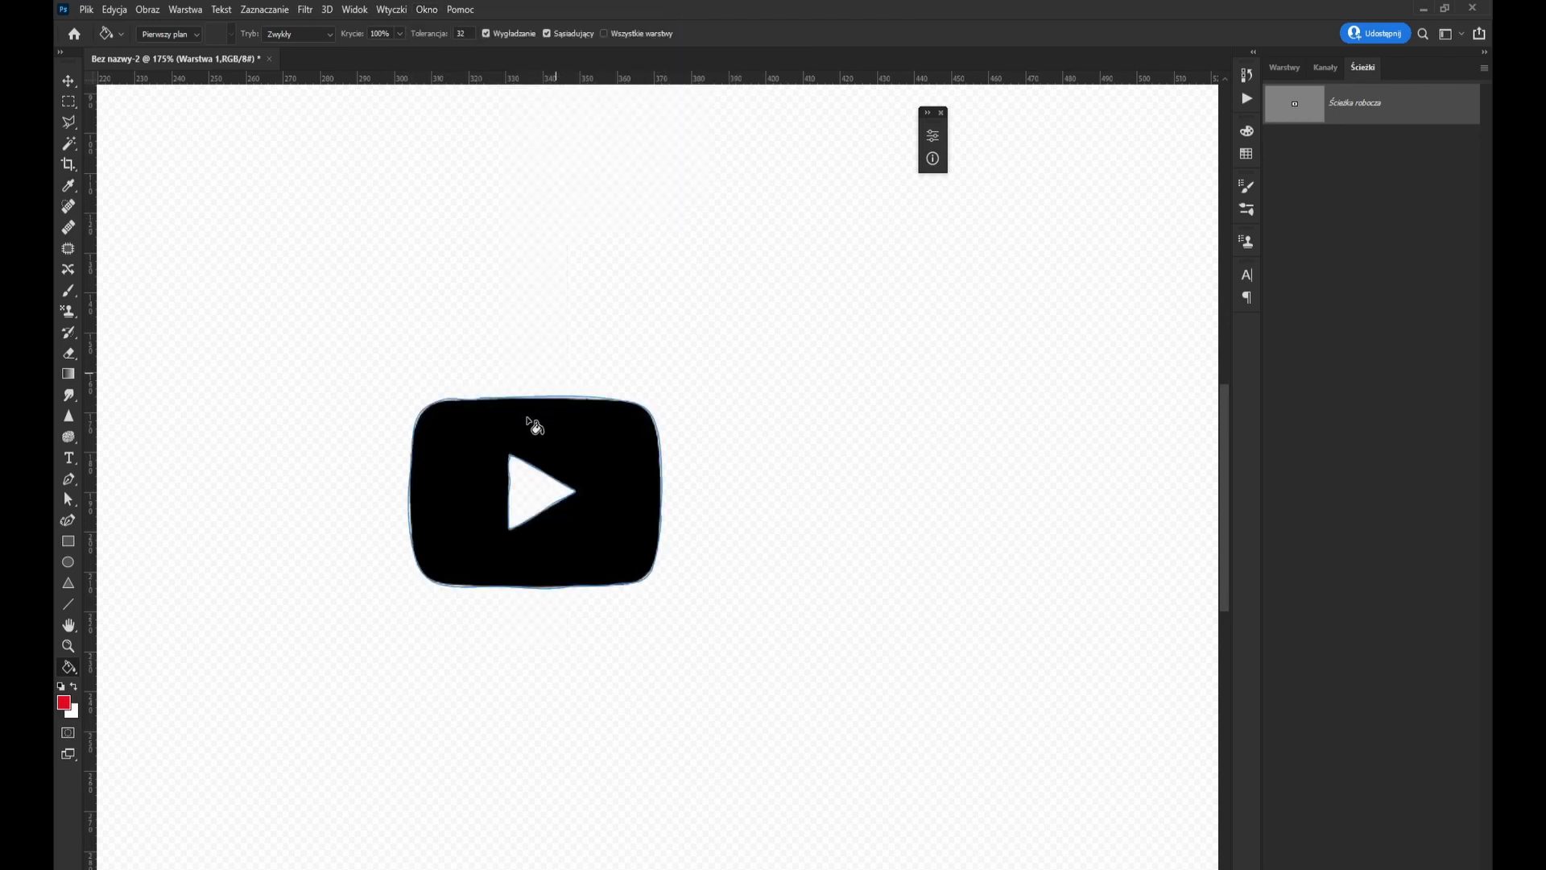
Add a red f32020 Solid Color fill layer over the icon and hide Warstwa 1
left_click(1284, 67)
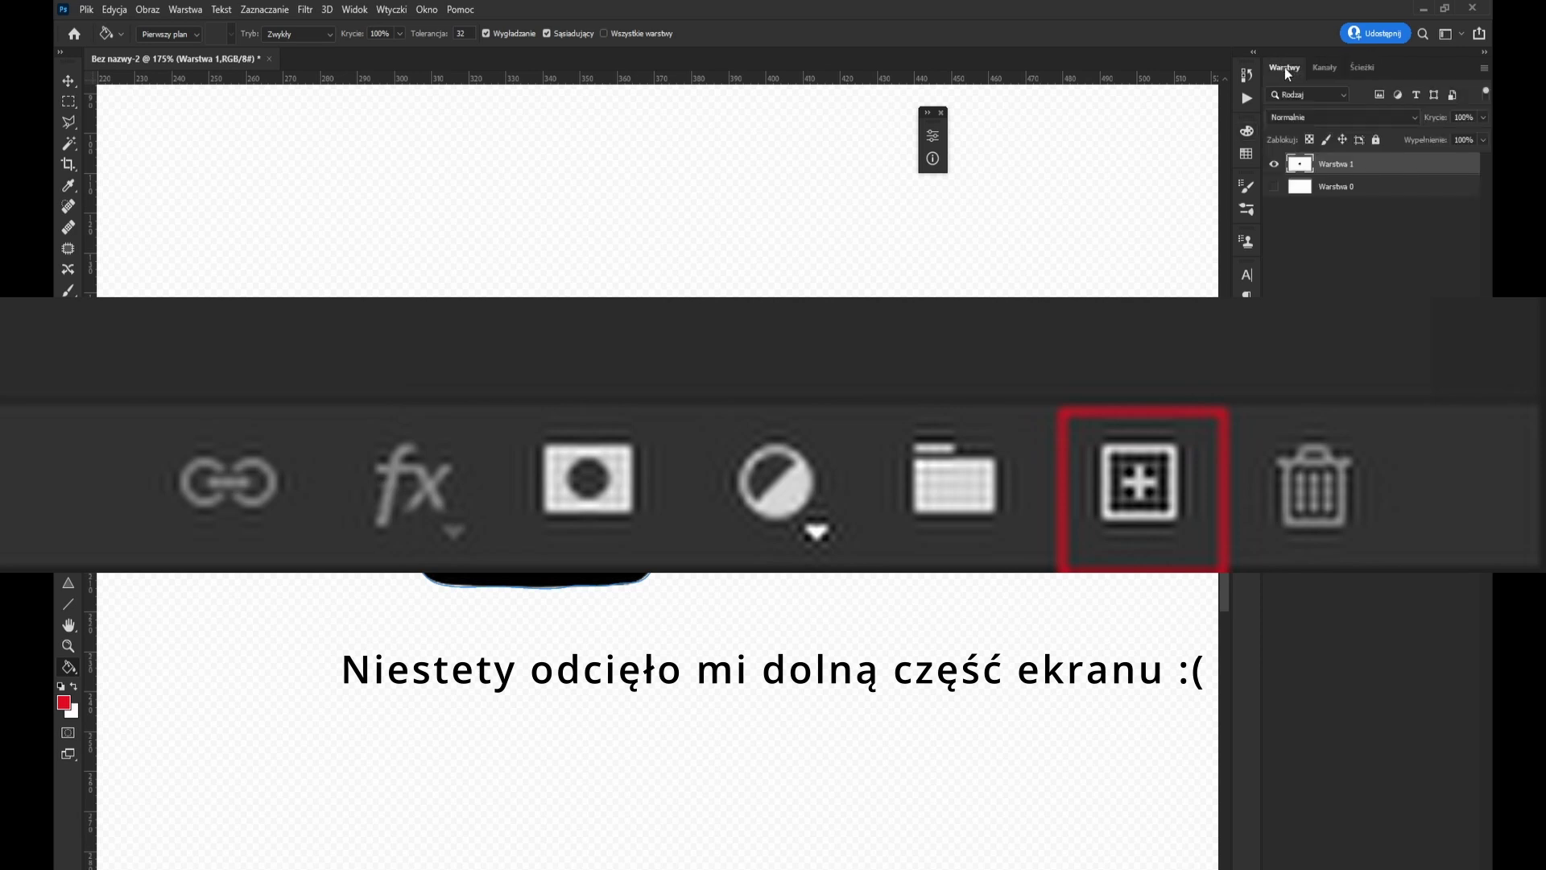
key("ctrl+alt+shift+n")
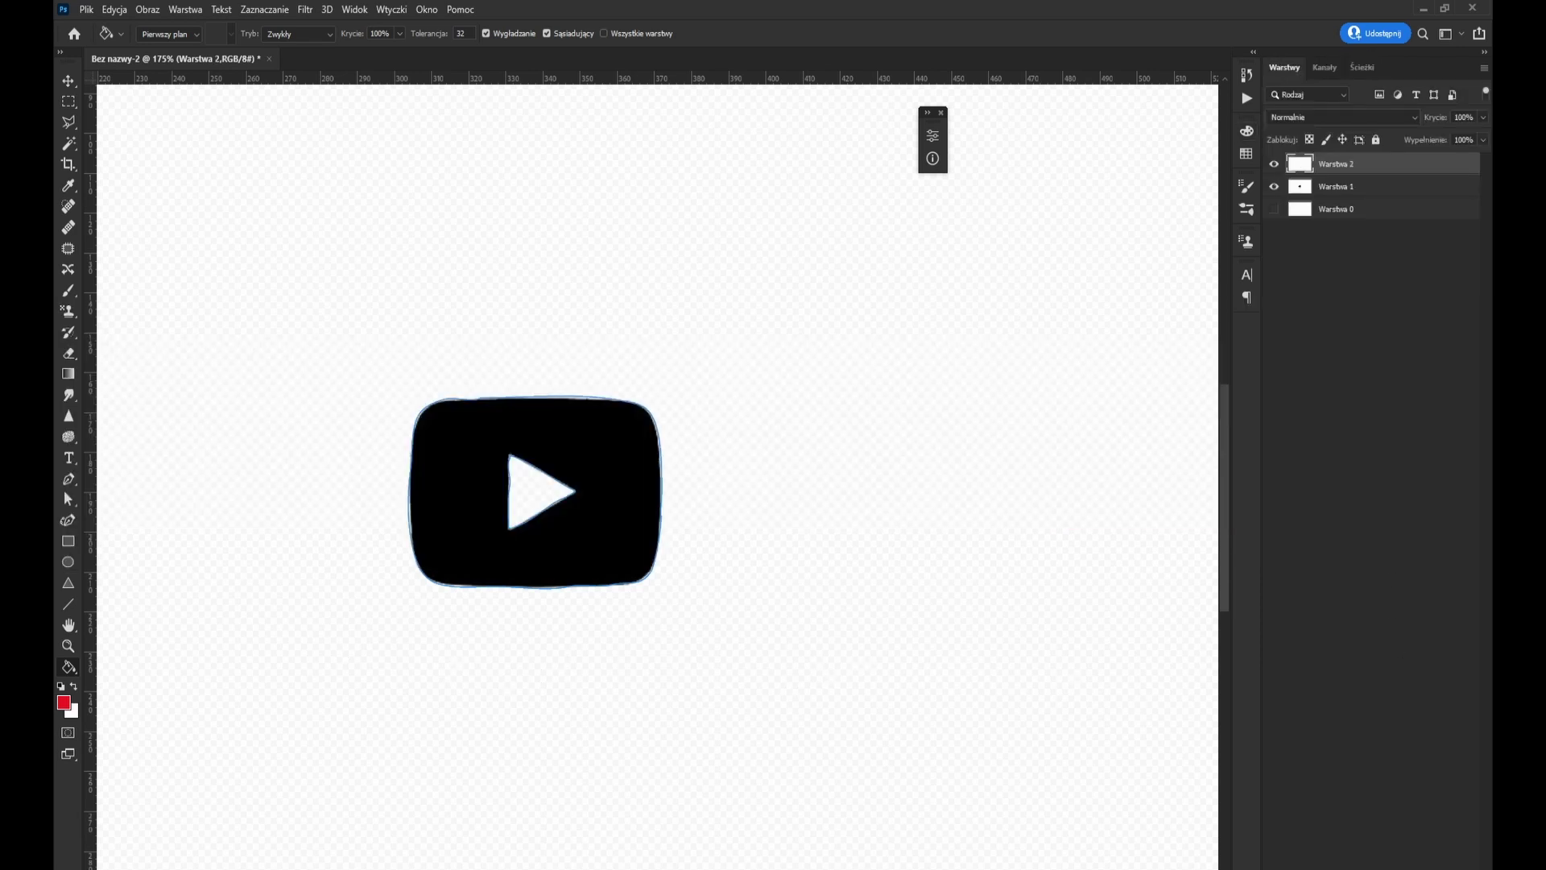
left_click(1361, 865)
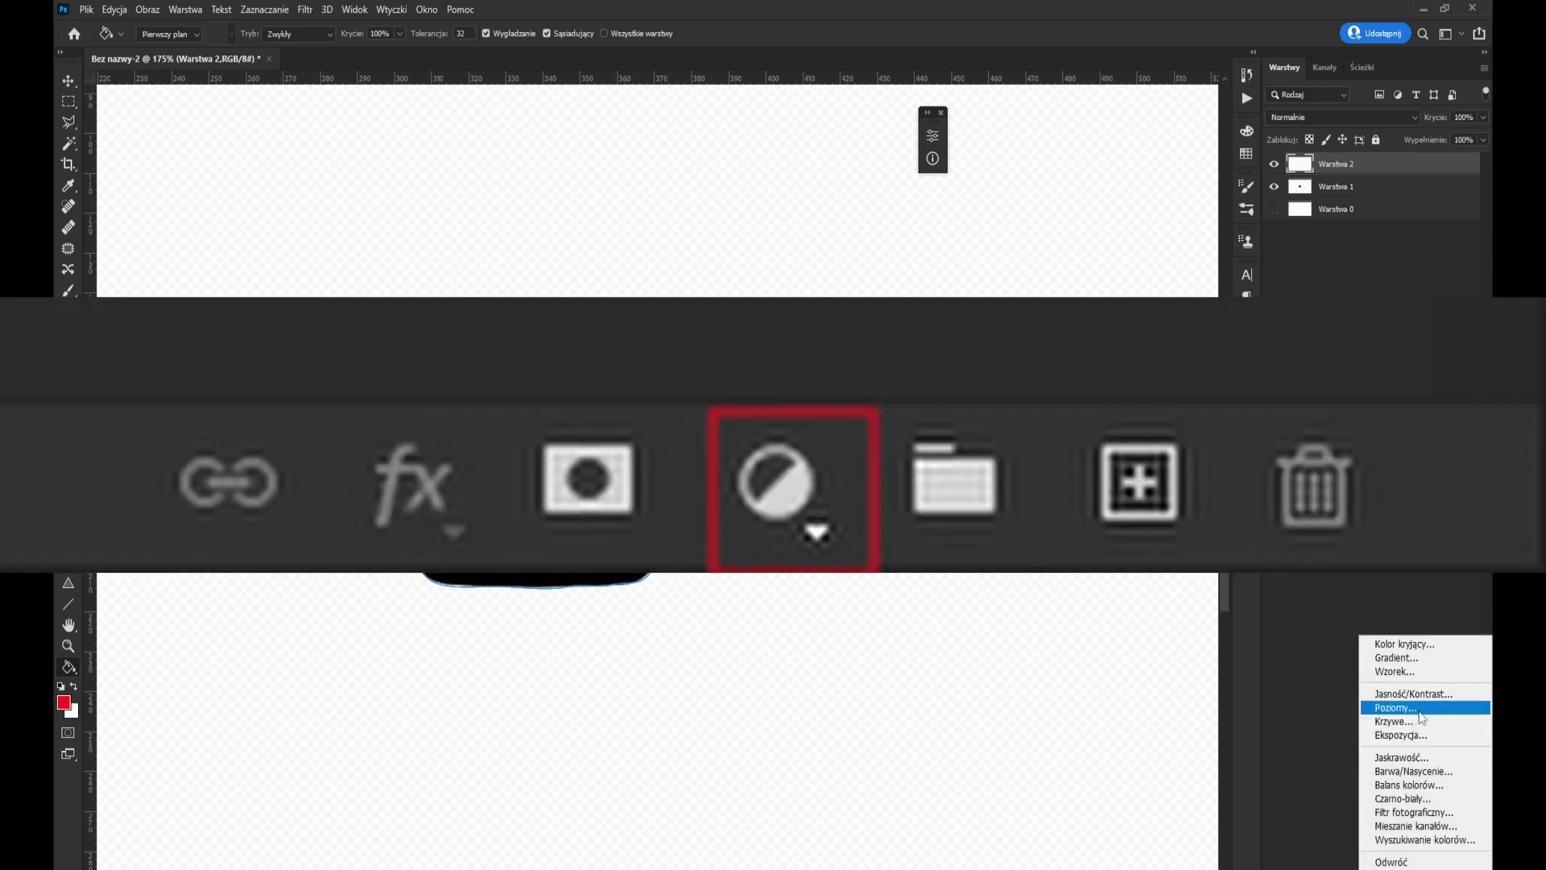
left_click(1405, 645)
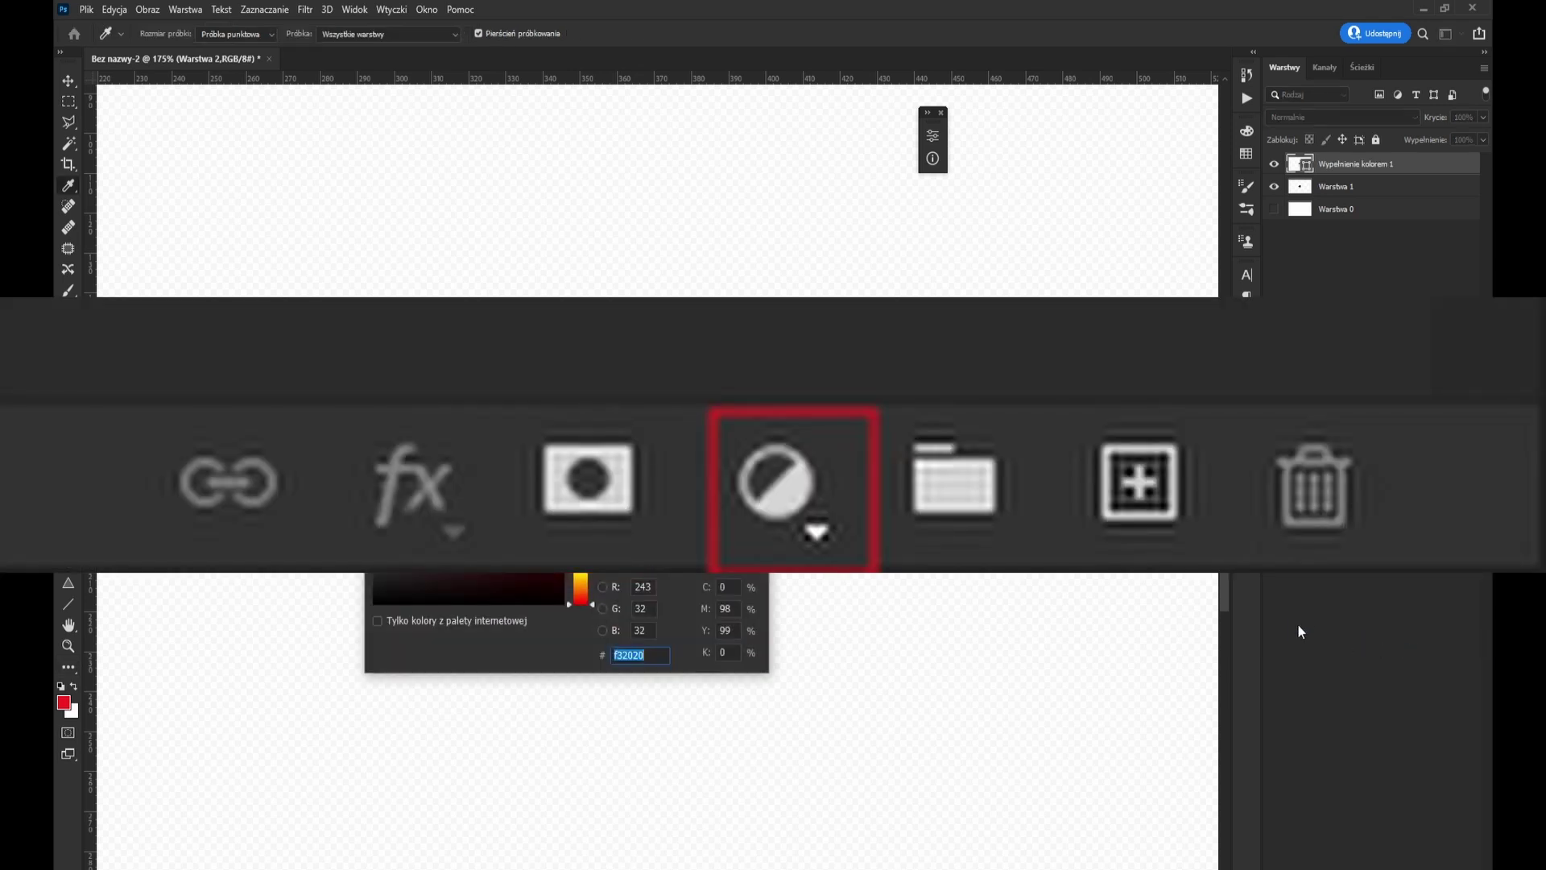
left_click_drag(655, 370, 950, 350)
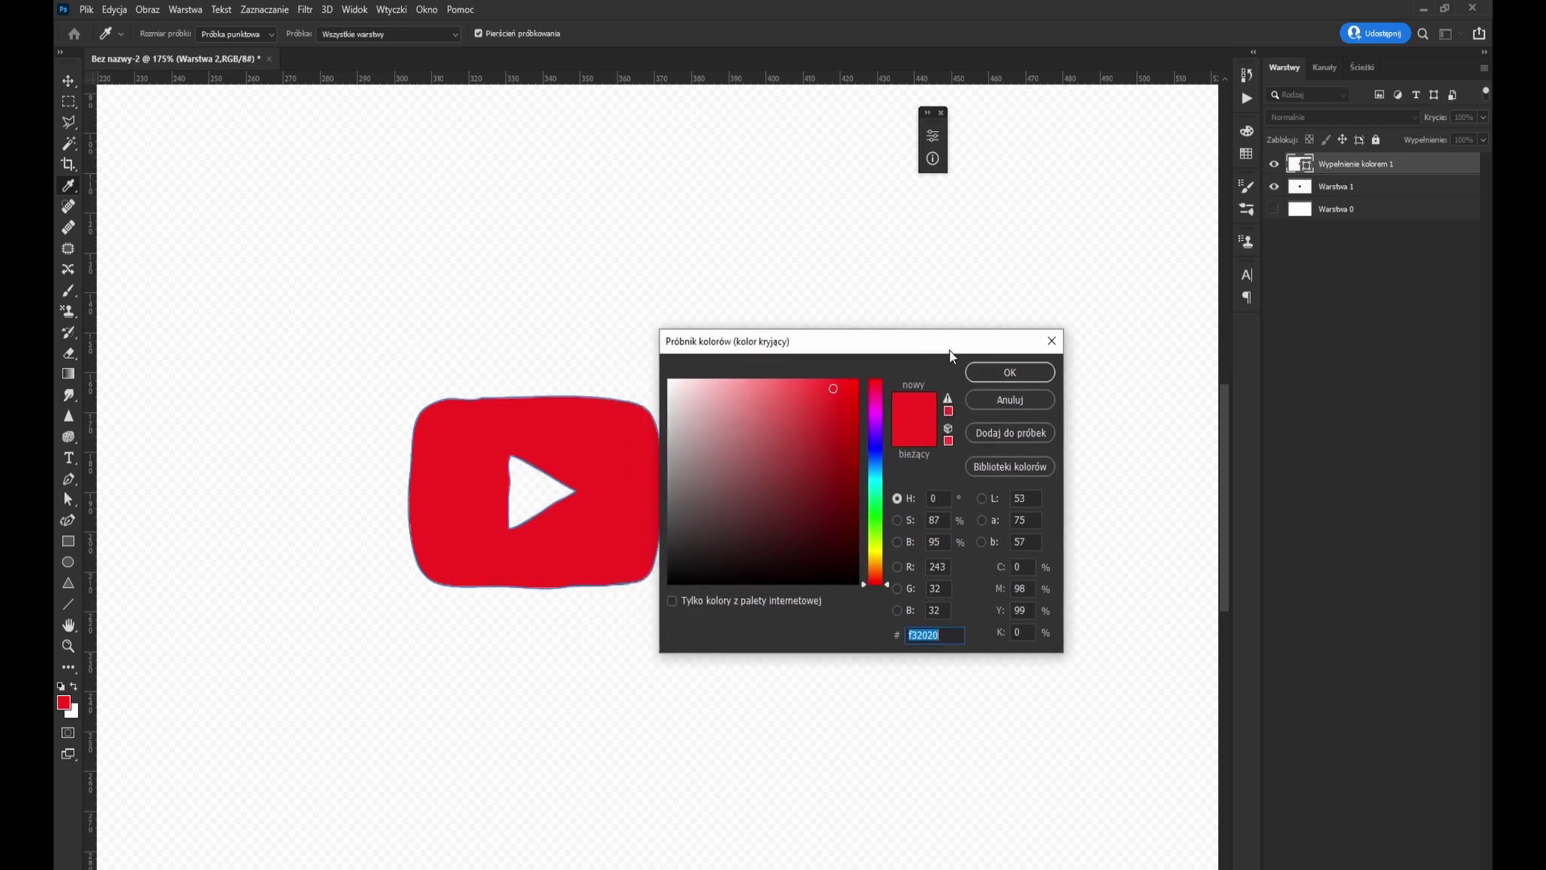
left_click(1011, 374)
key("g")
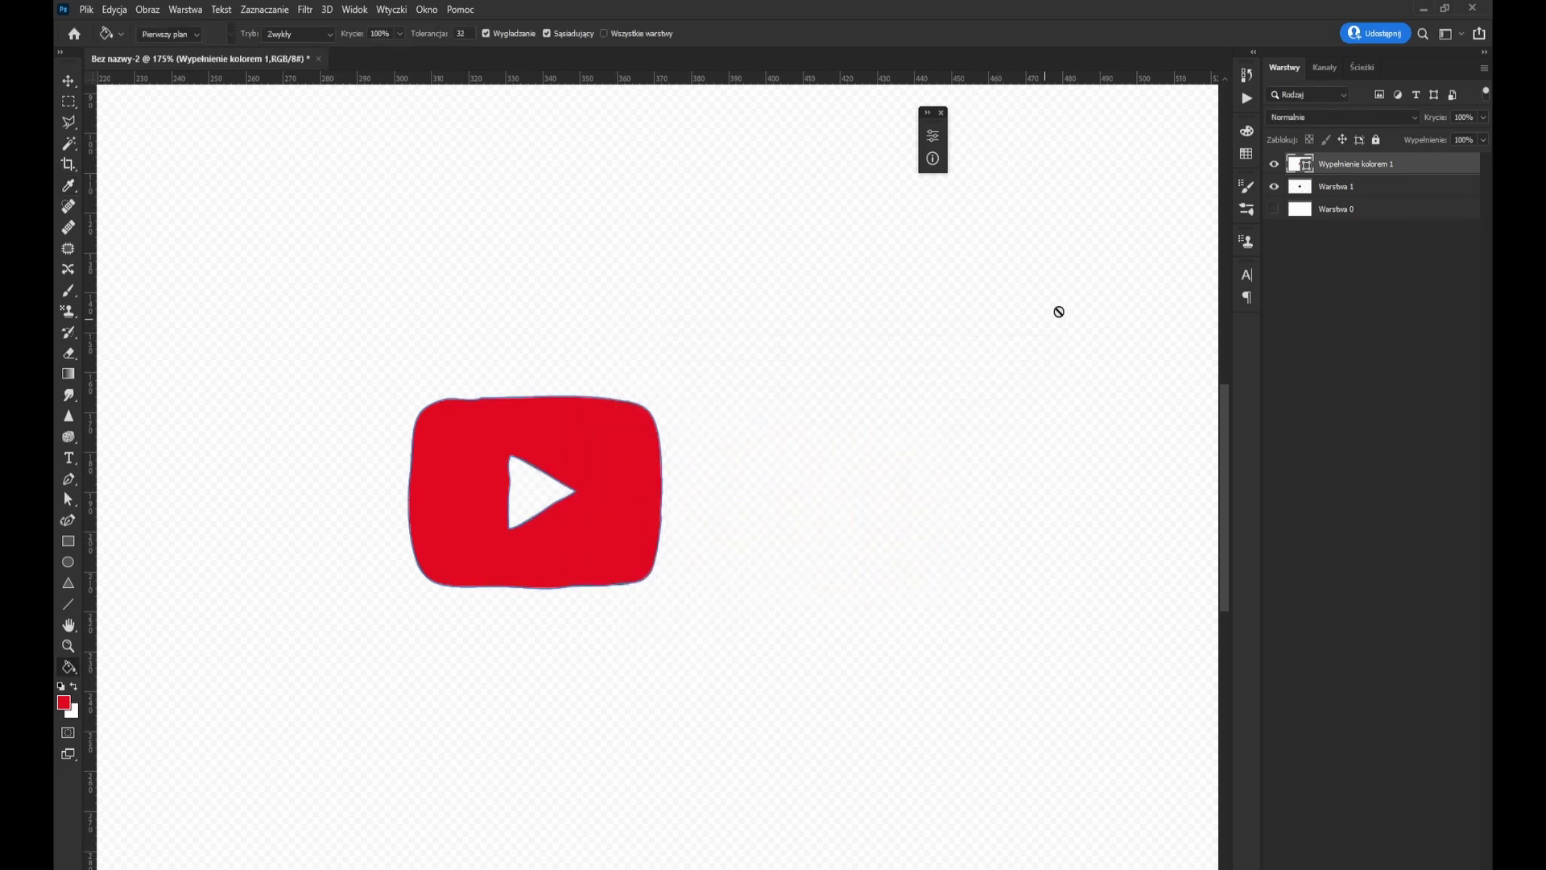
left_click(1274, 187)
Zoom in on the red logo, then delete the Wypełnienie kolorem 1 fill layer
scroll(567, 474, "up", 3)
scroll(505, 486, "left", 2)
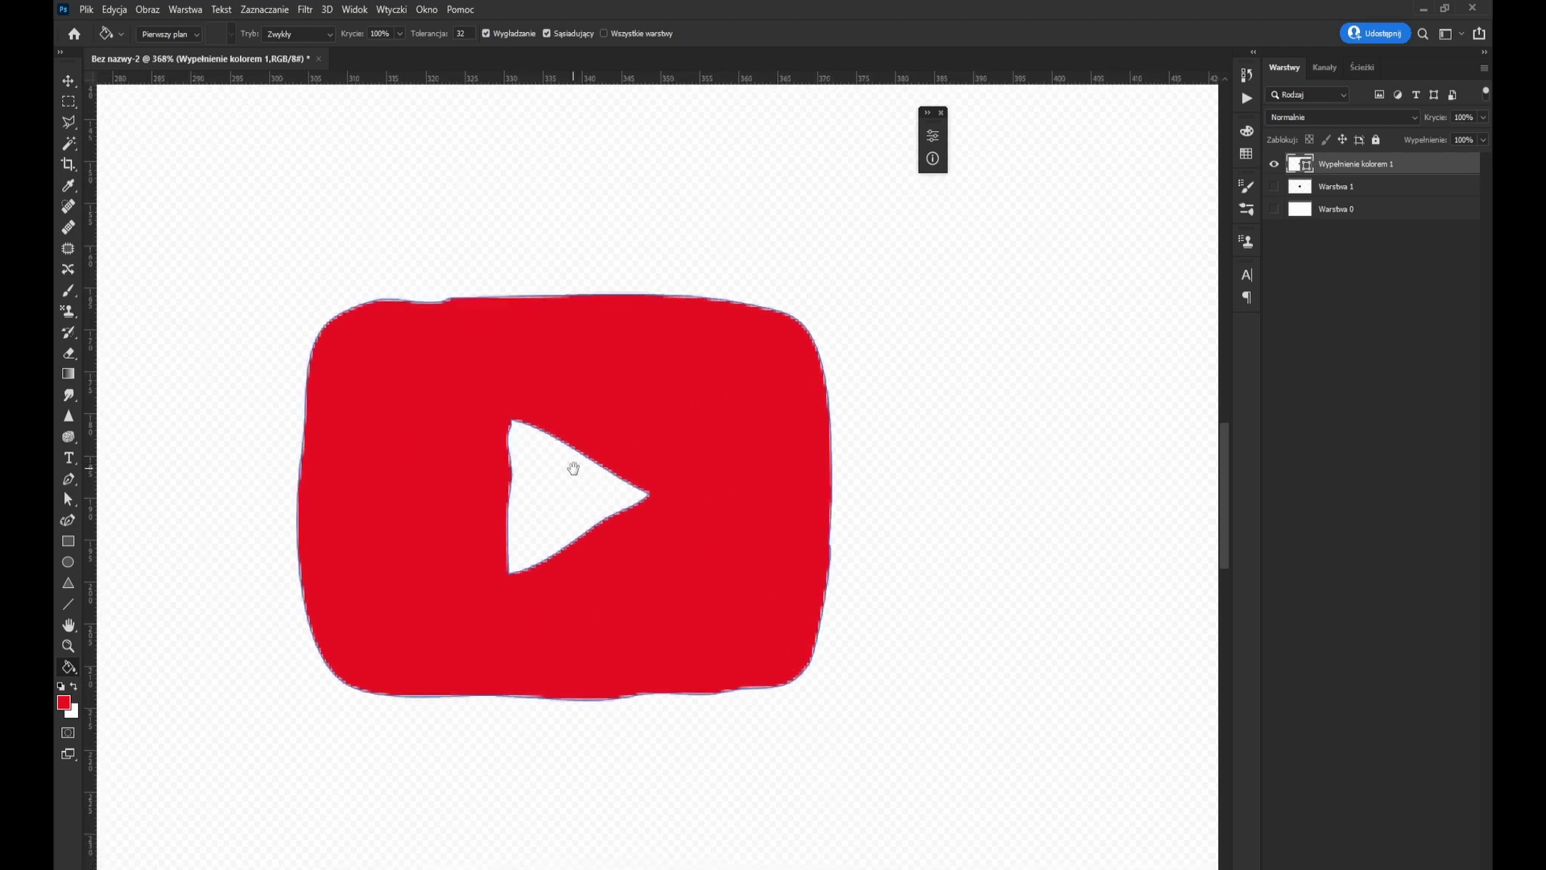
left_click(68, 103)
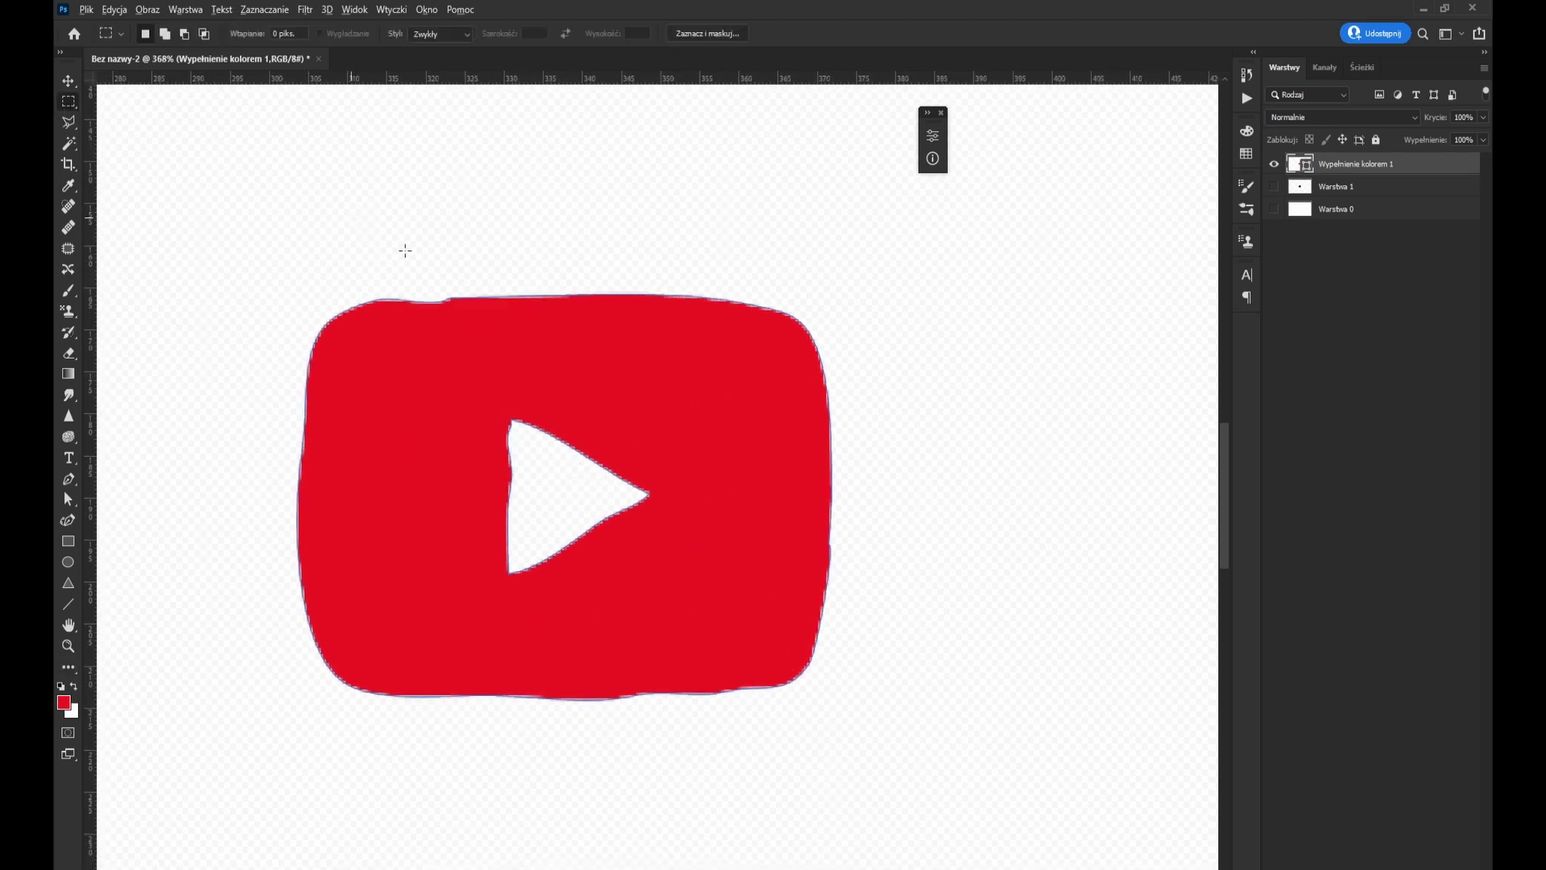
scroll(445, 259, "up", 1)
scroll(447, 263, "down", 1)
left_click_drag(466, 248, 508, 287)
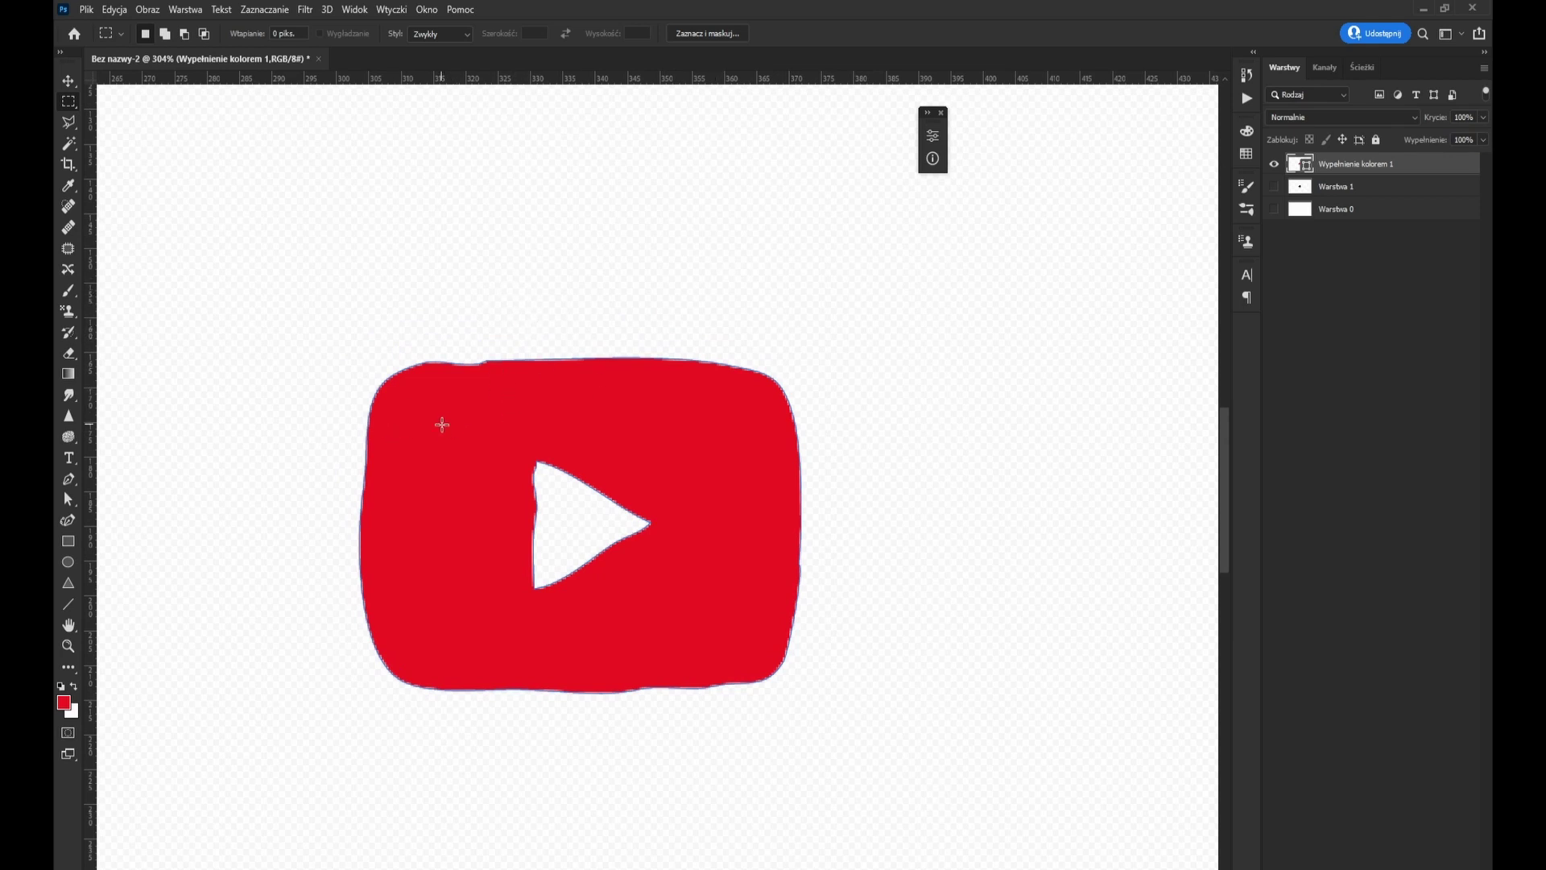
scroll(497, 433, "down", 1)
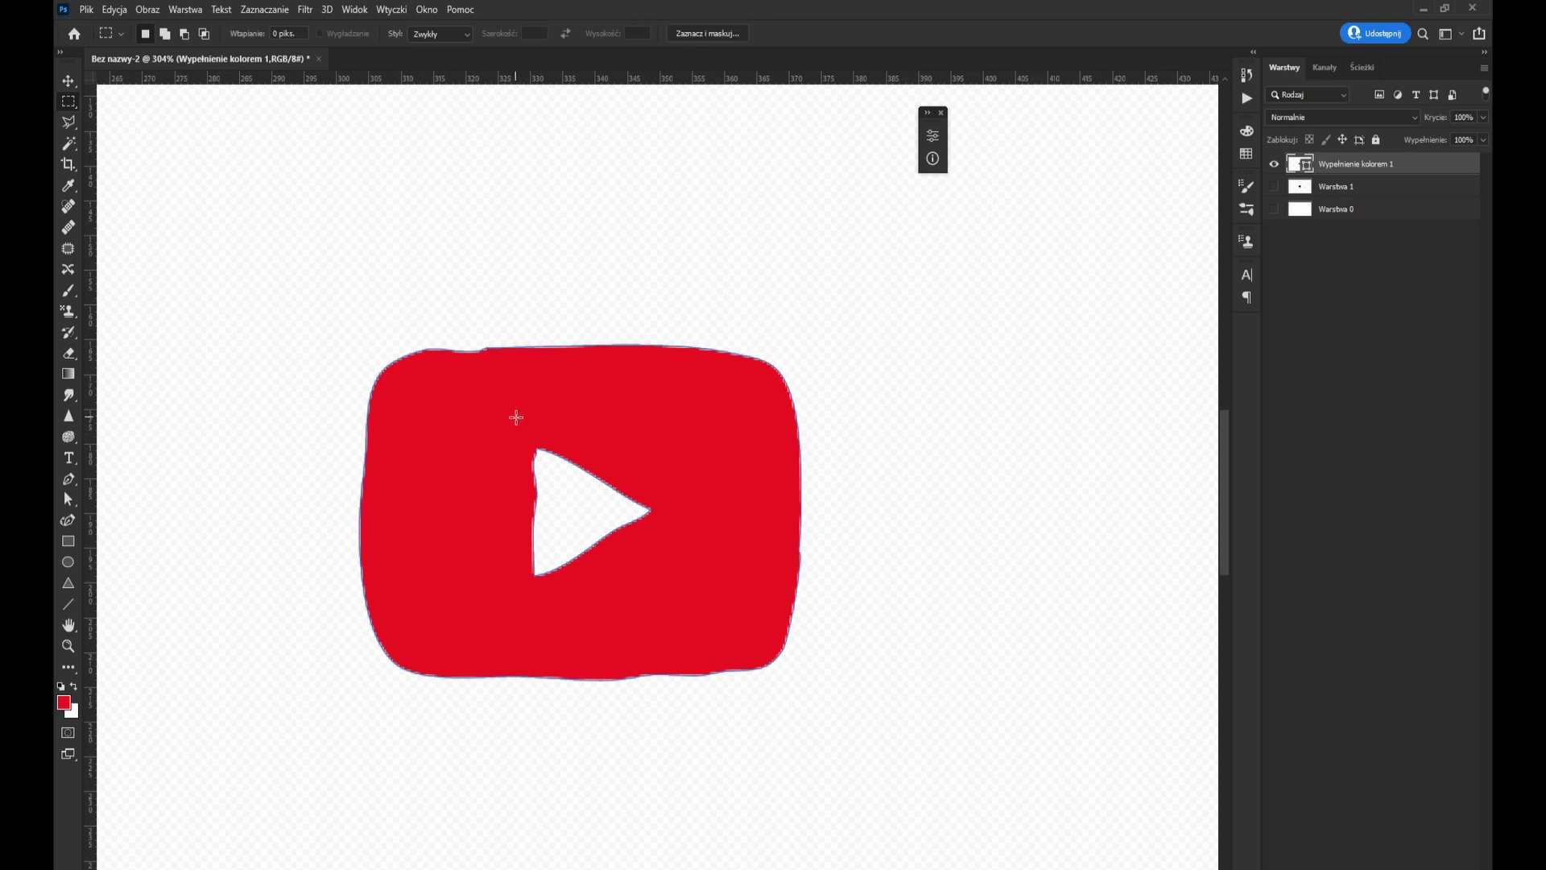
scroll(519, 415, "down", 1)
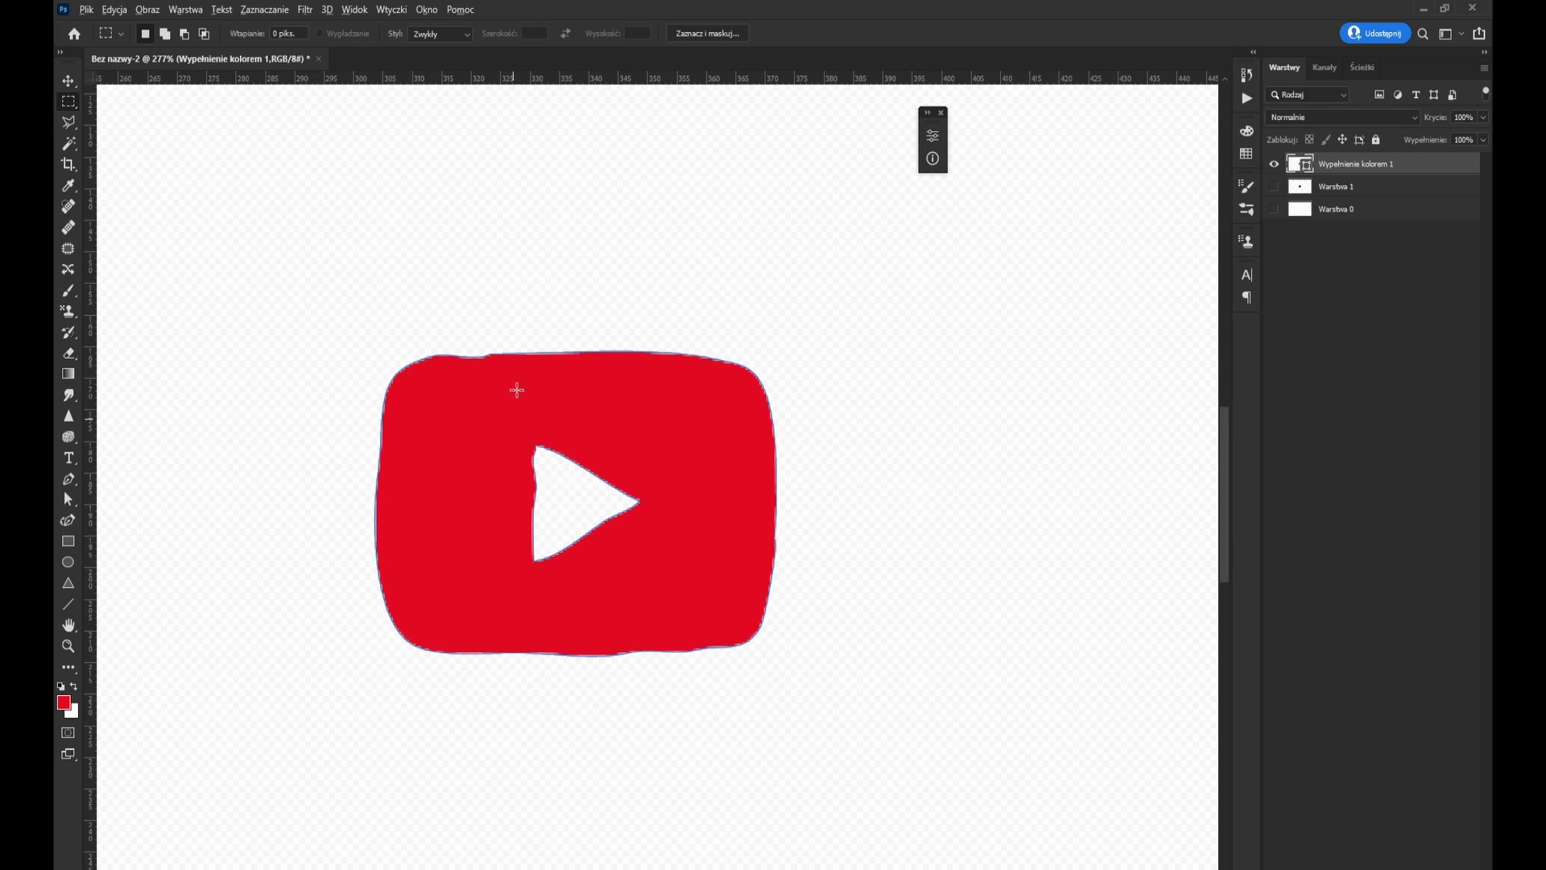
scroll(514, 395, "down", 1)
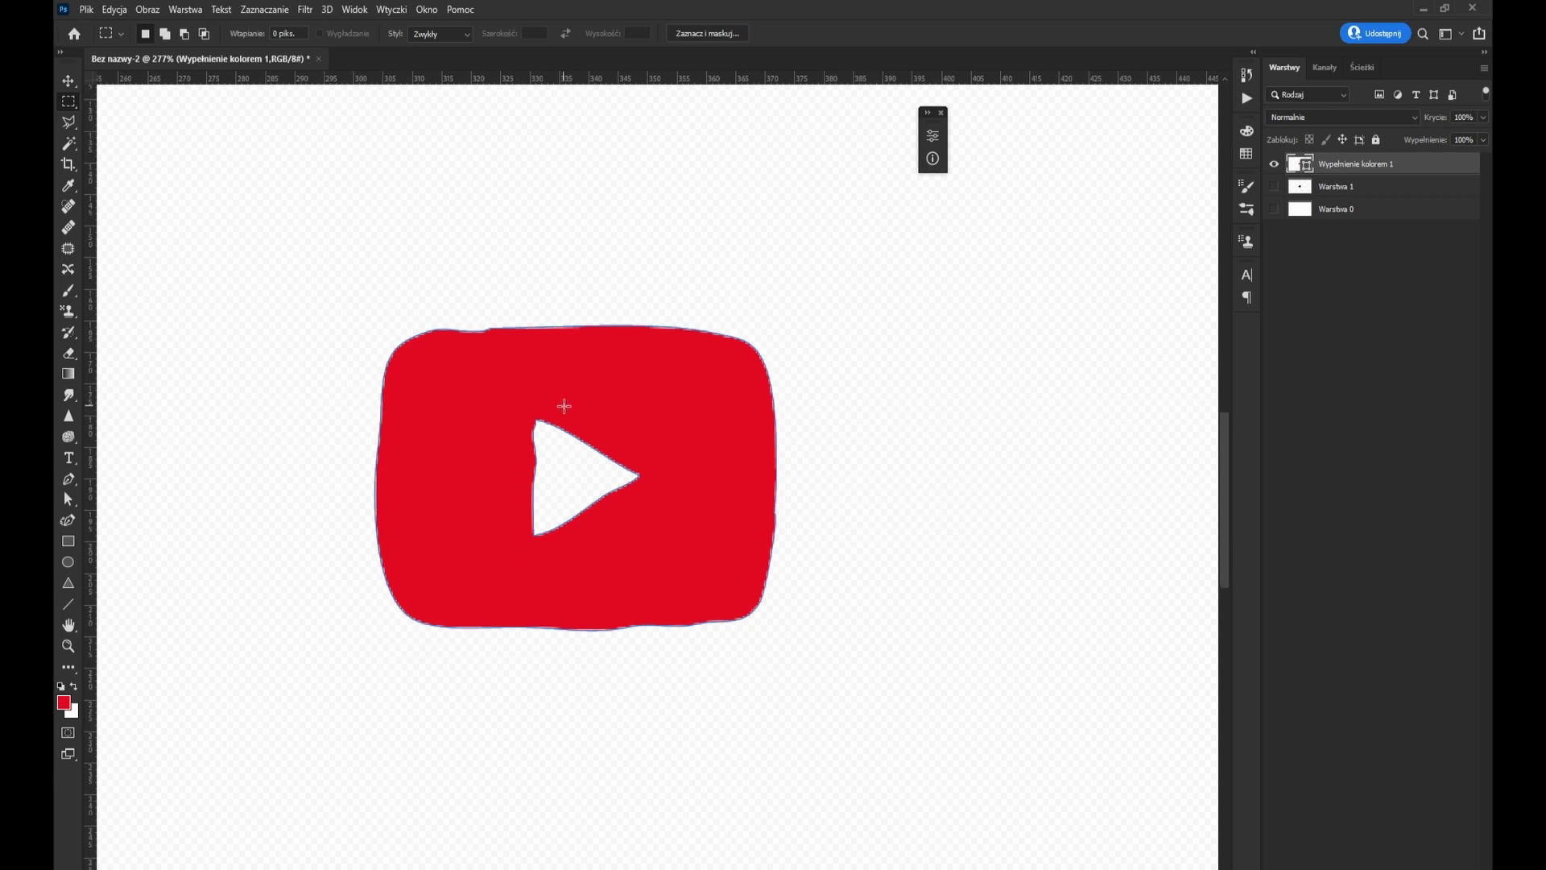
scroll(563, 406, "down", 2)
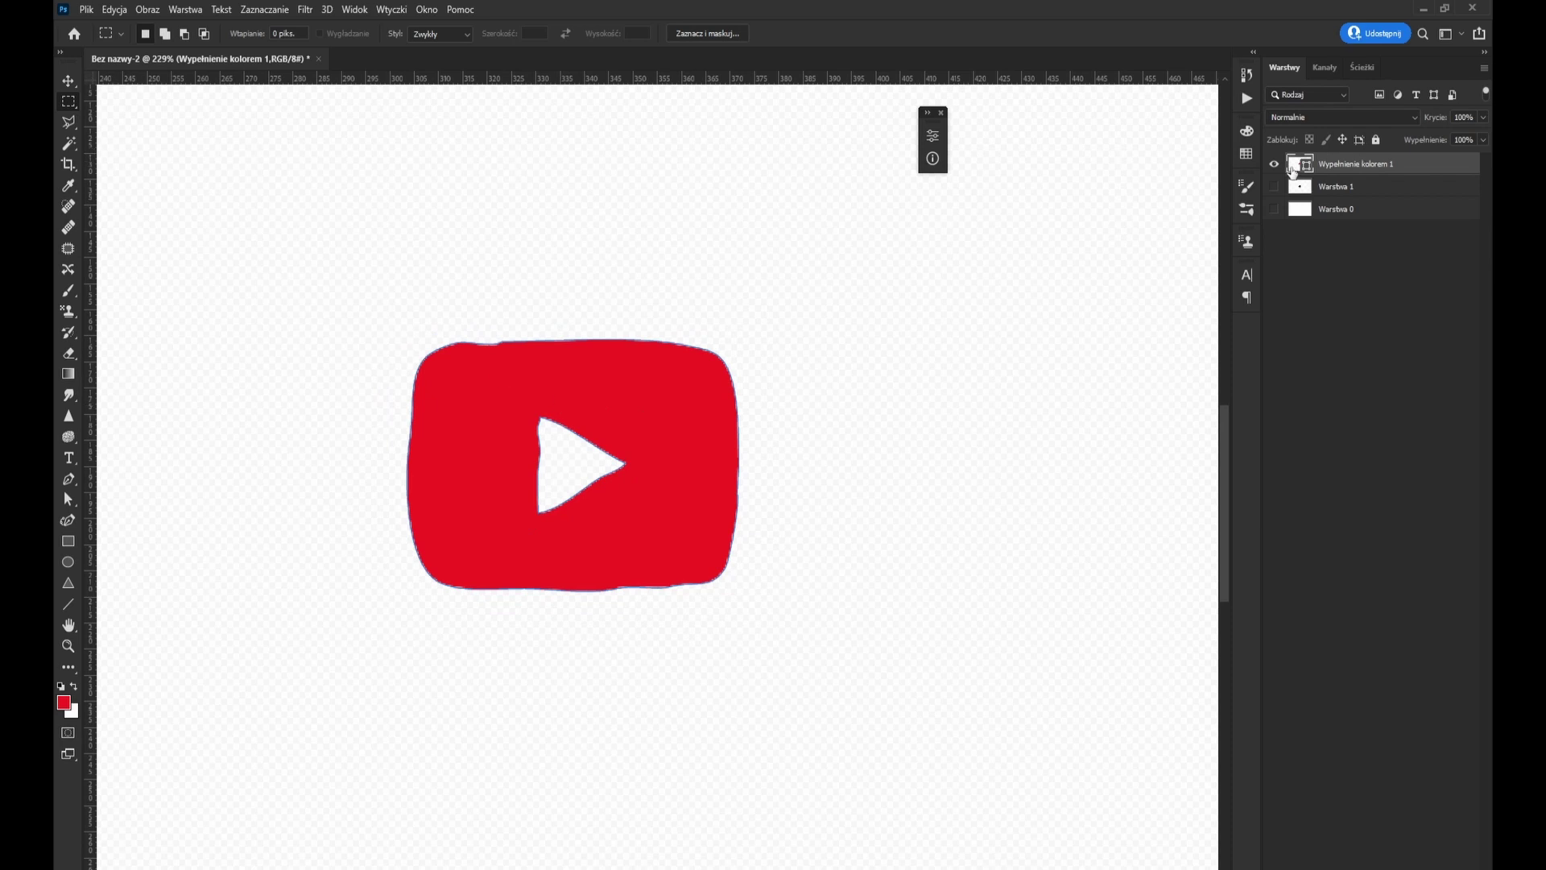
key("Delete")
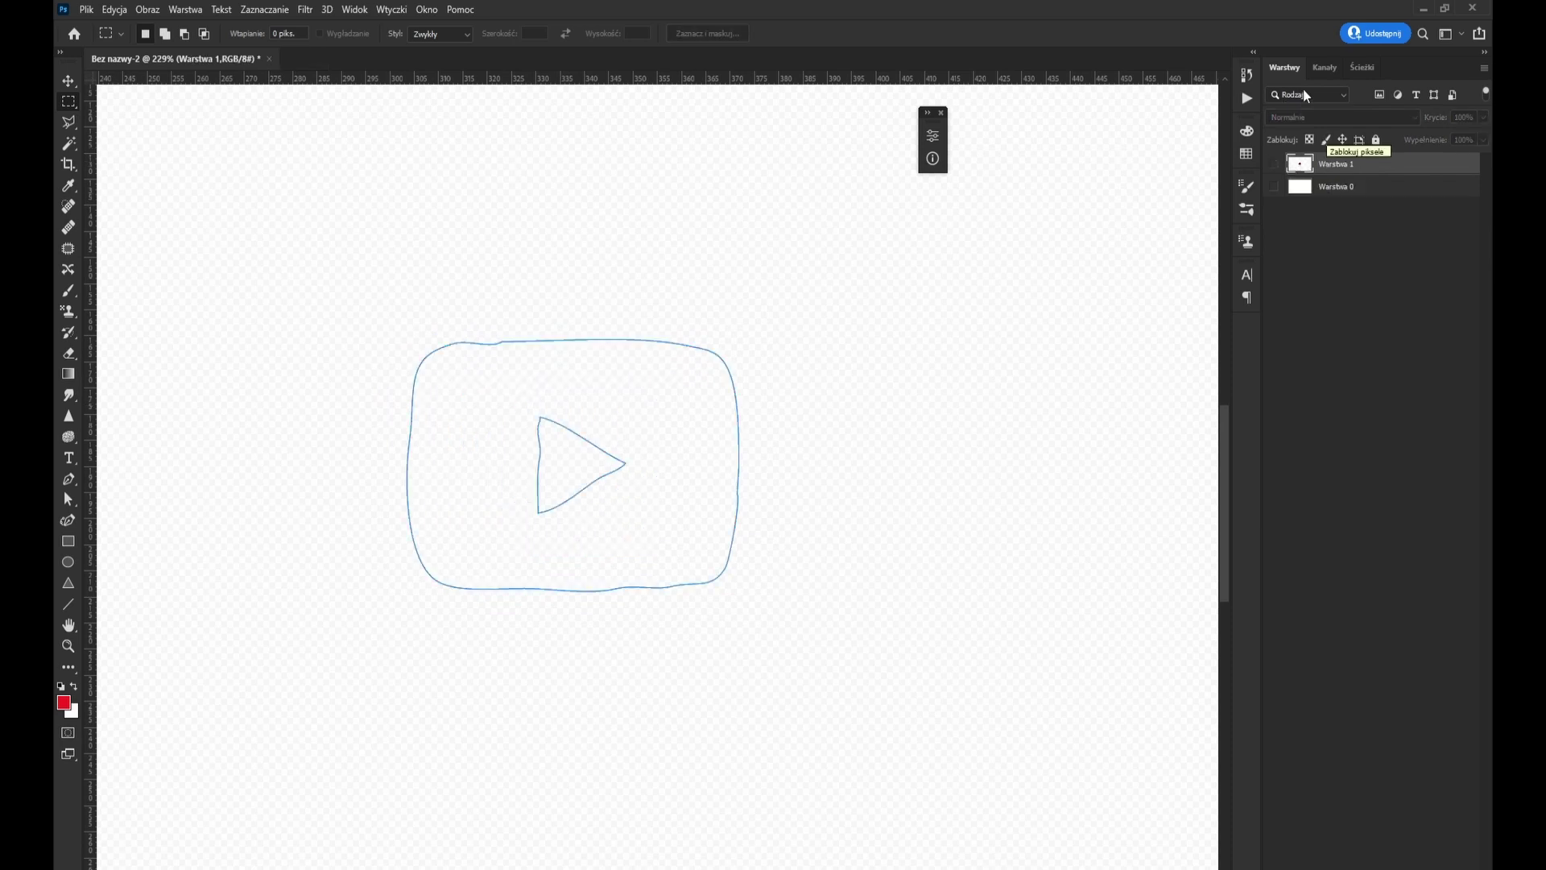
Select the entire icon path with the path selection tool and delete it, returning to Layers
left_click(1357, 67)
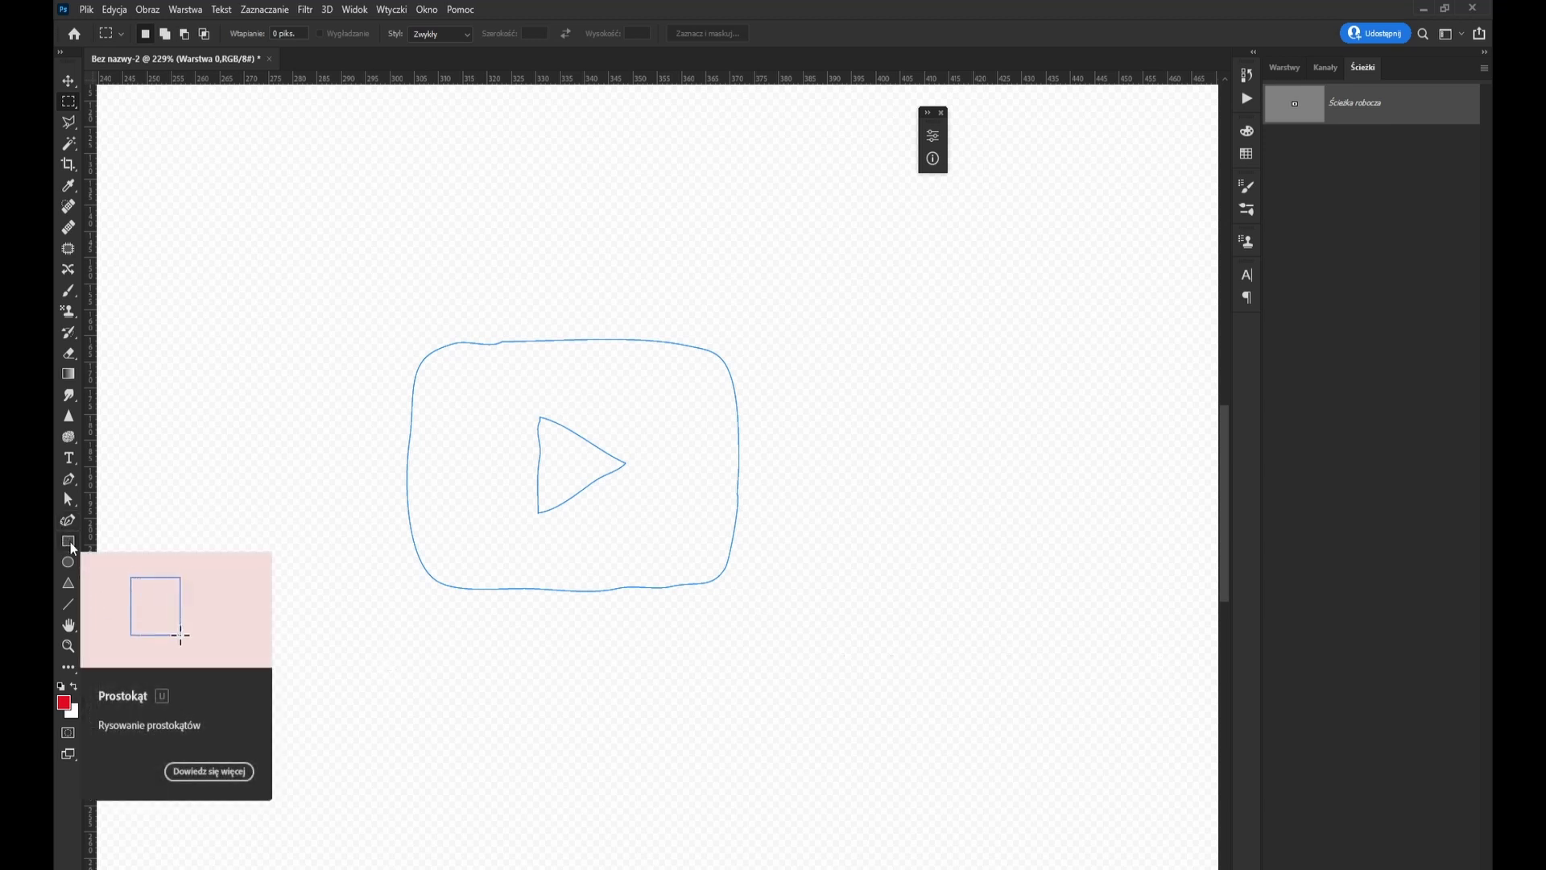
left_click(71, 500)
left_click_drag(329, 295, 903, 698)
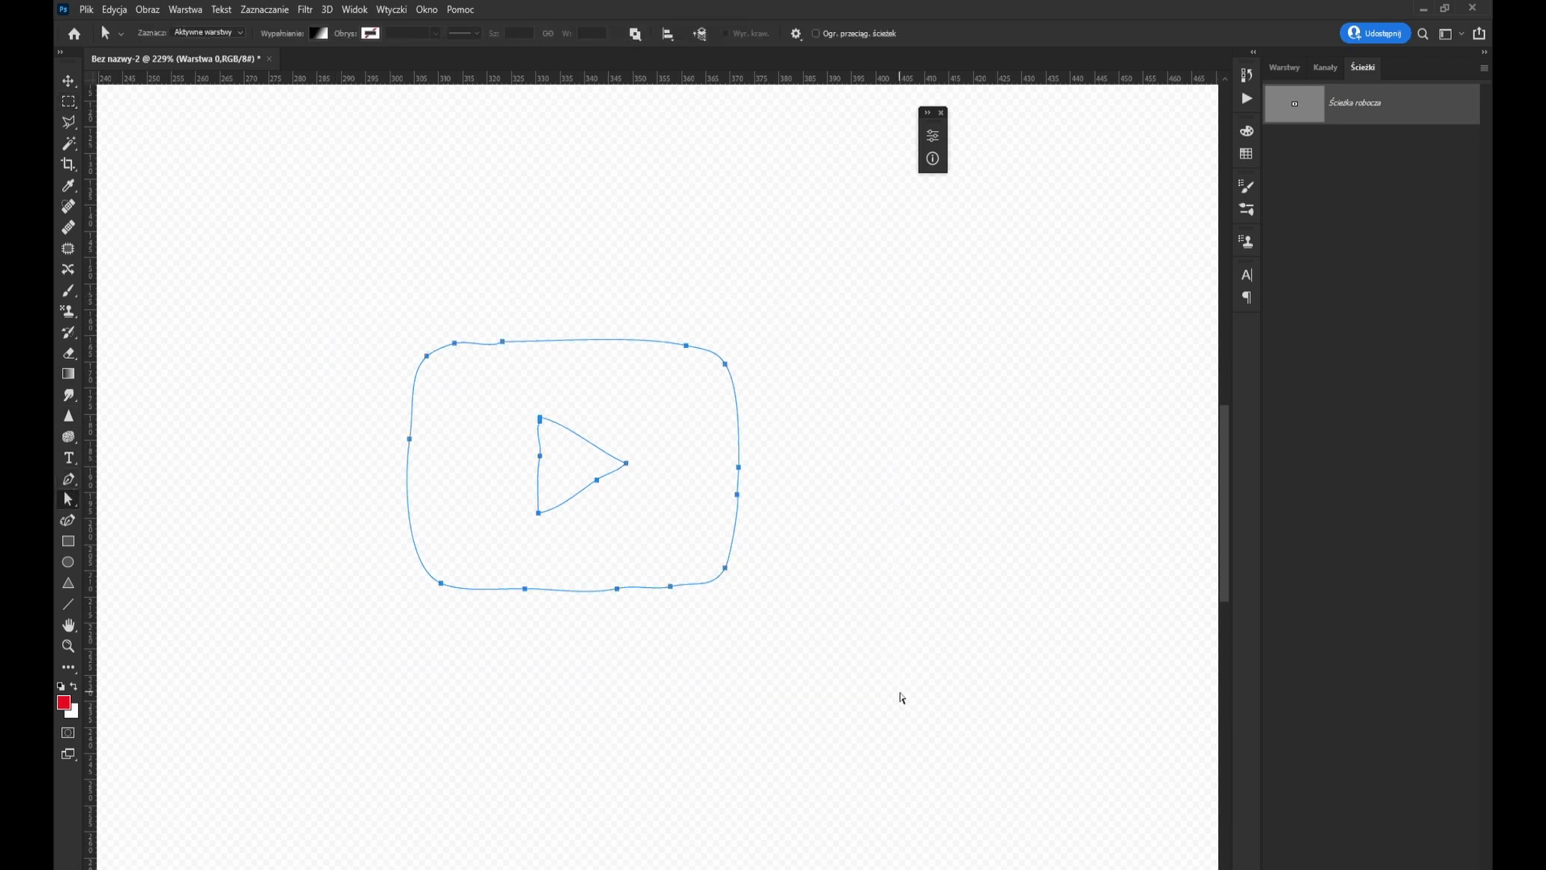
key("Delete")
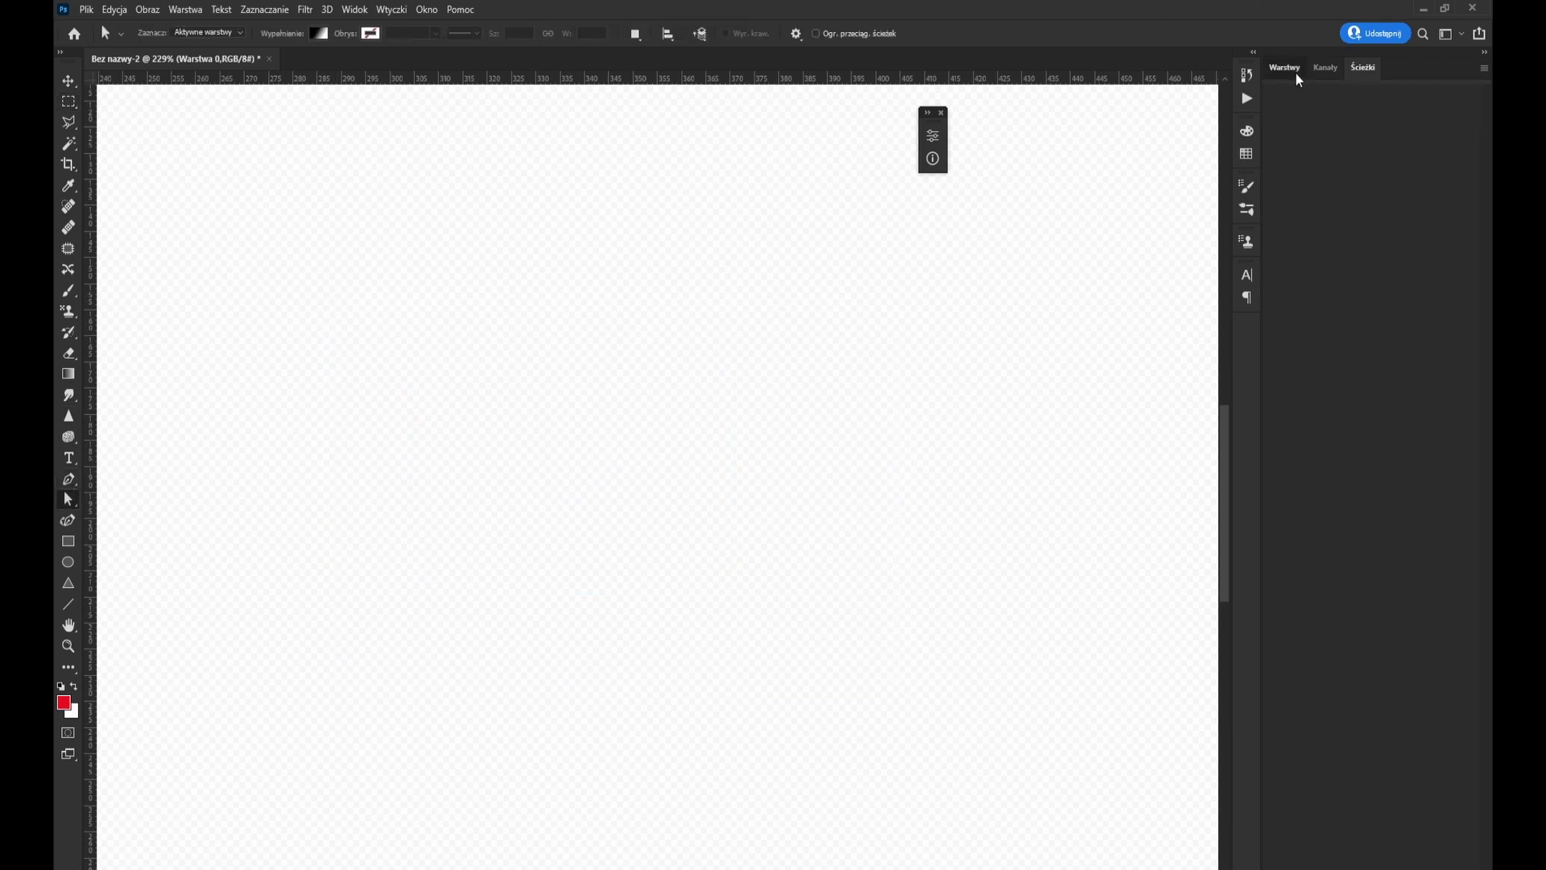
left_click(1295, 71)
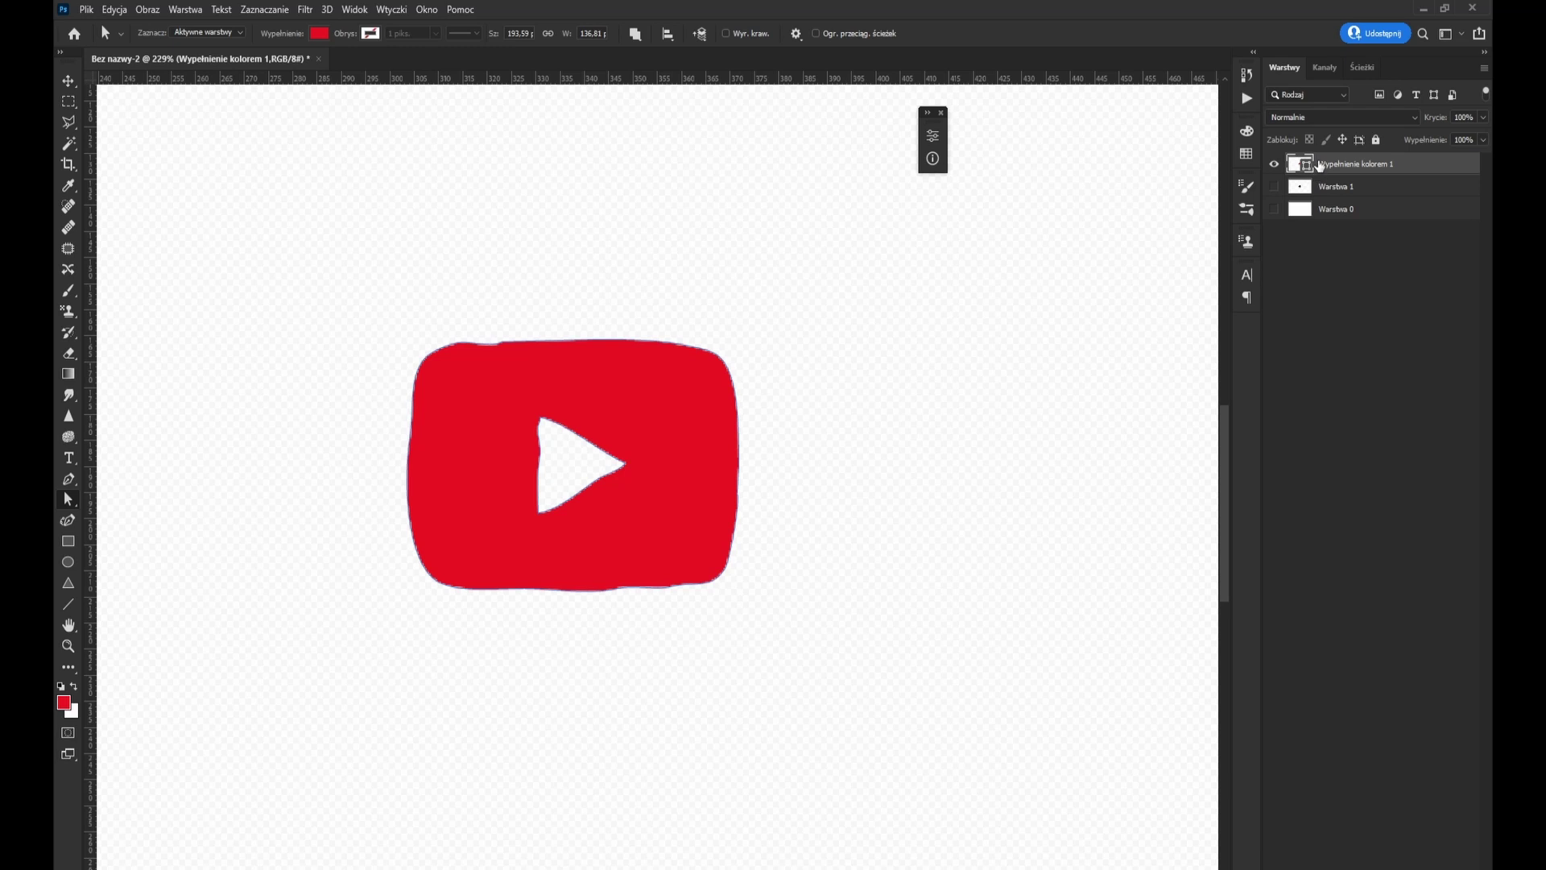
Delete the red Color Fill layer and make Warstwa 1 and Warstwa 0 visible again
left_click(1320, 166)
right_click(1350, 164)
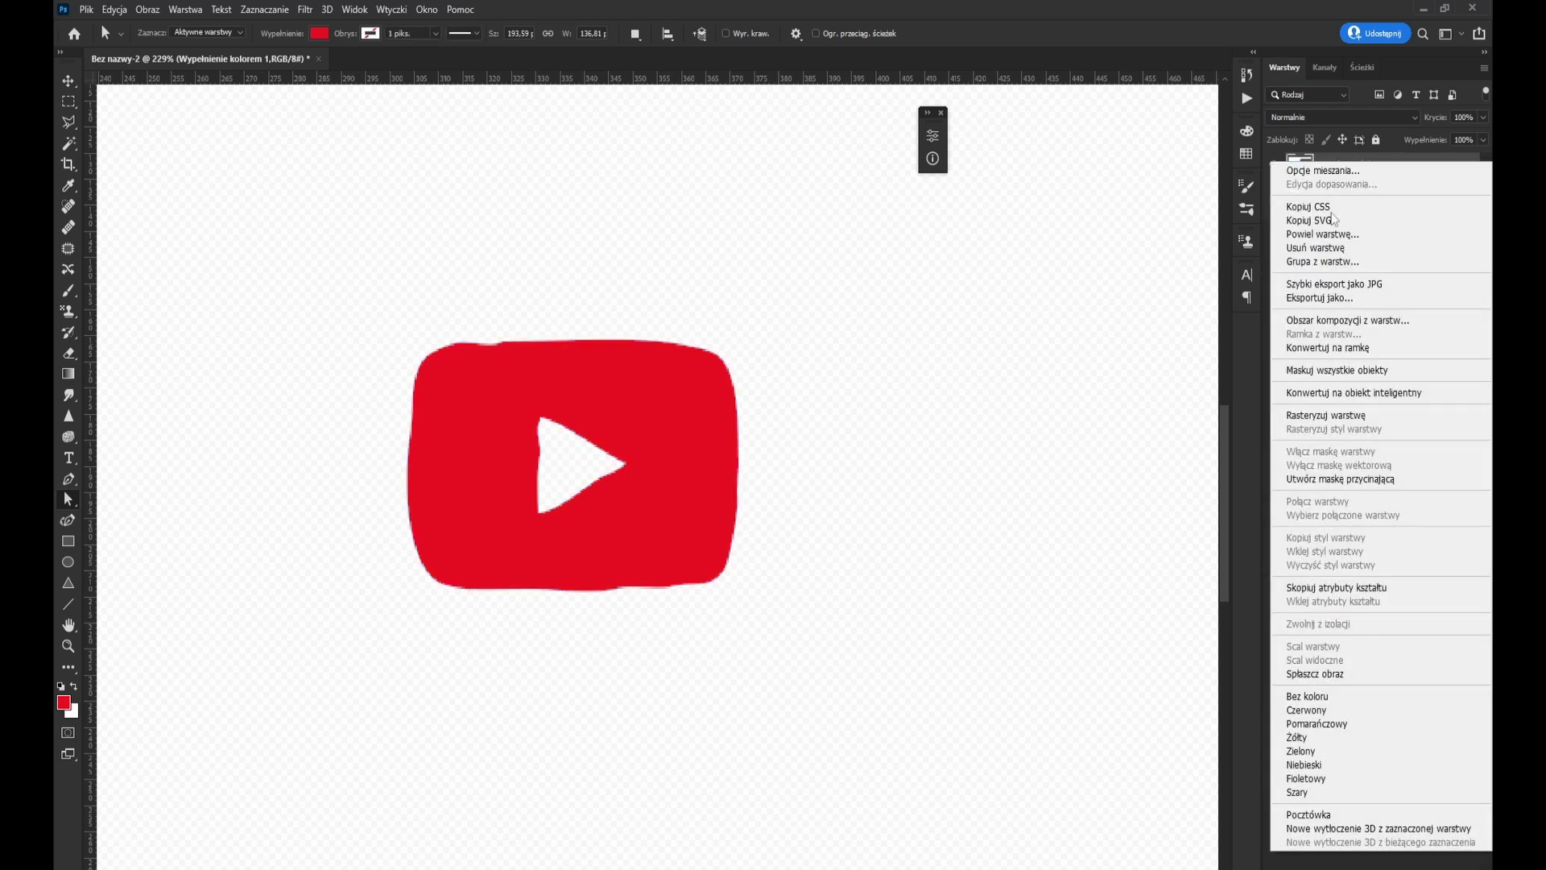
left_click(1425, 159)
right_click(1425, 159)
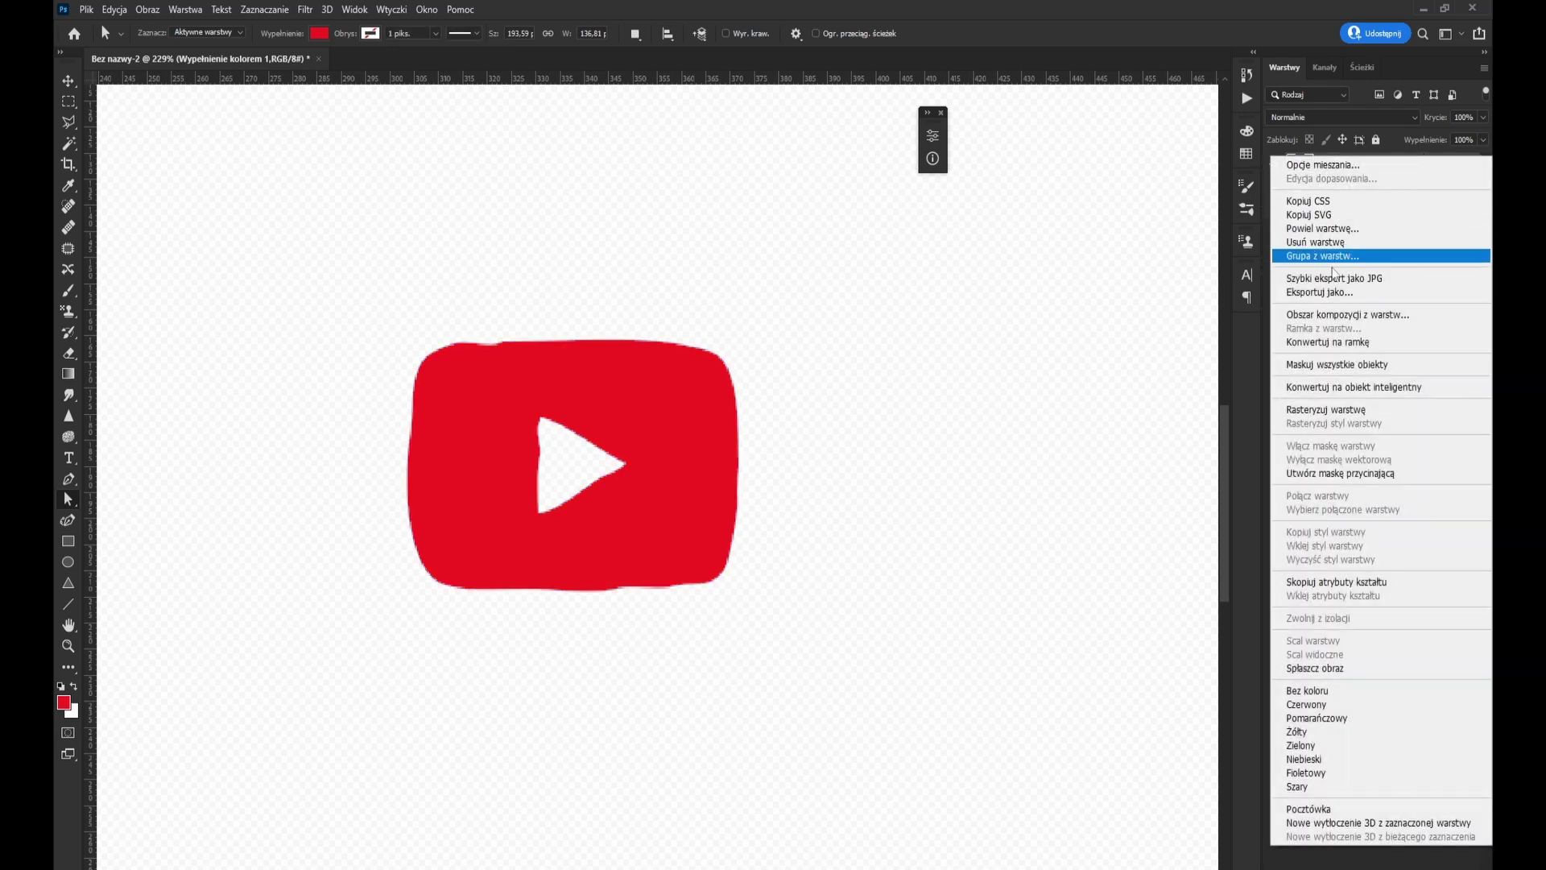
left_click(1418, 140)
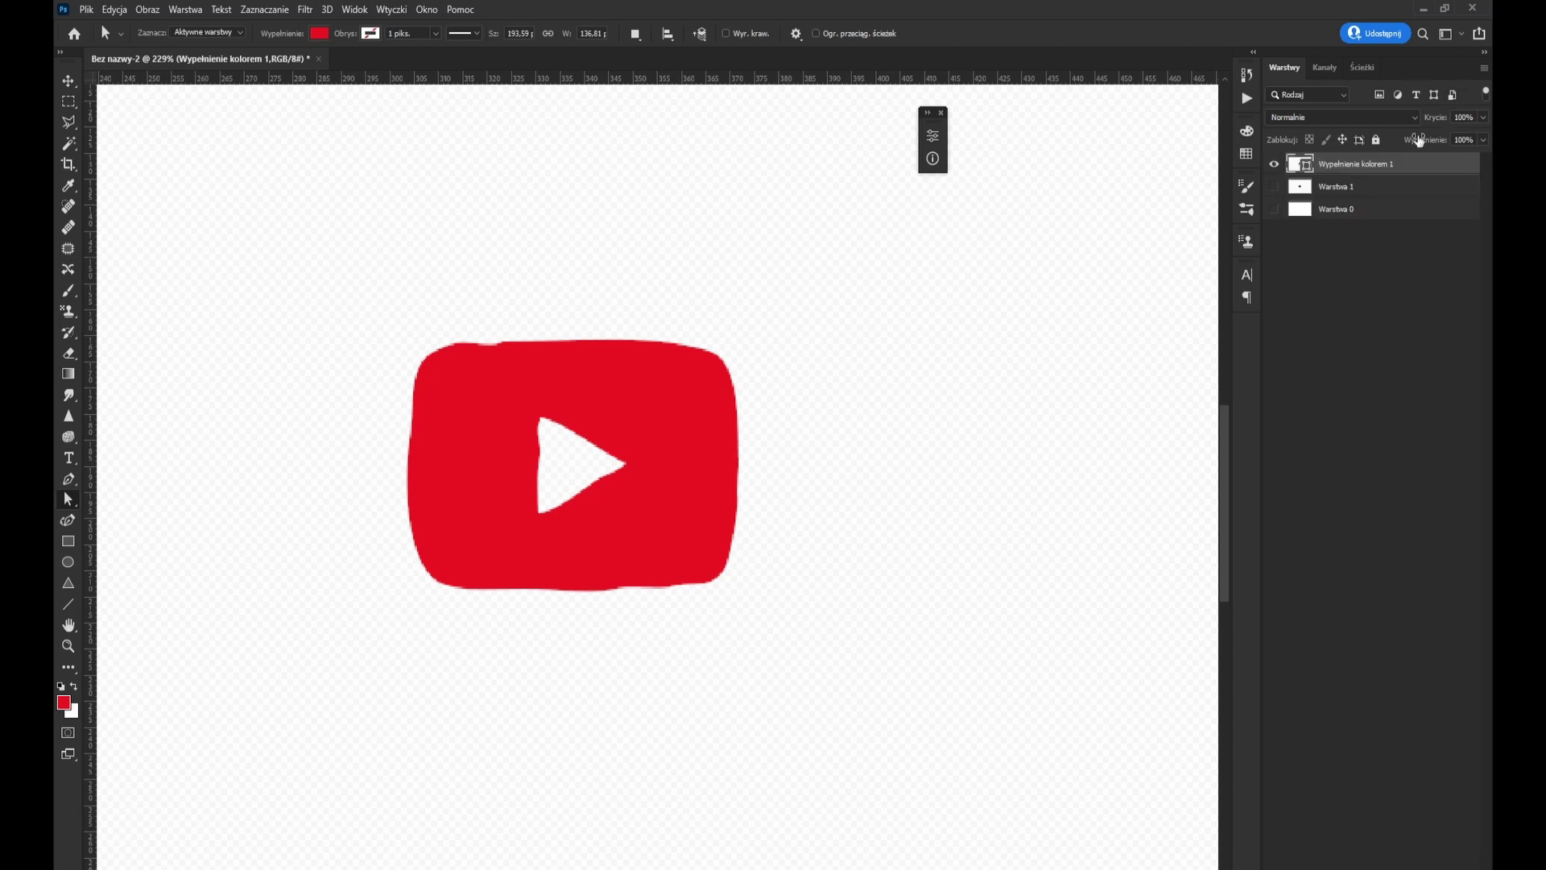
key("Delete")
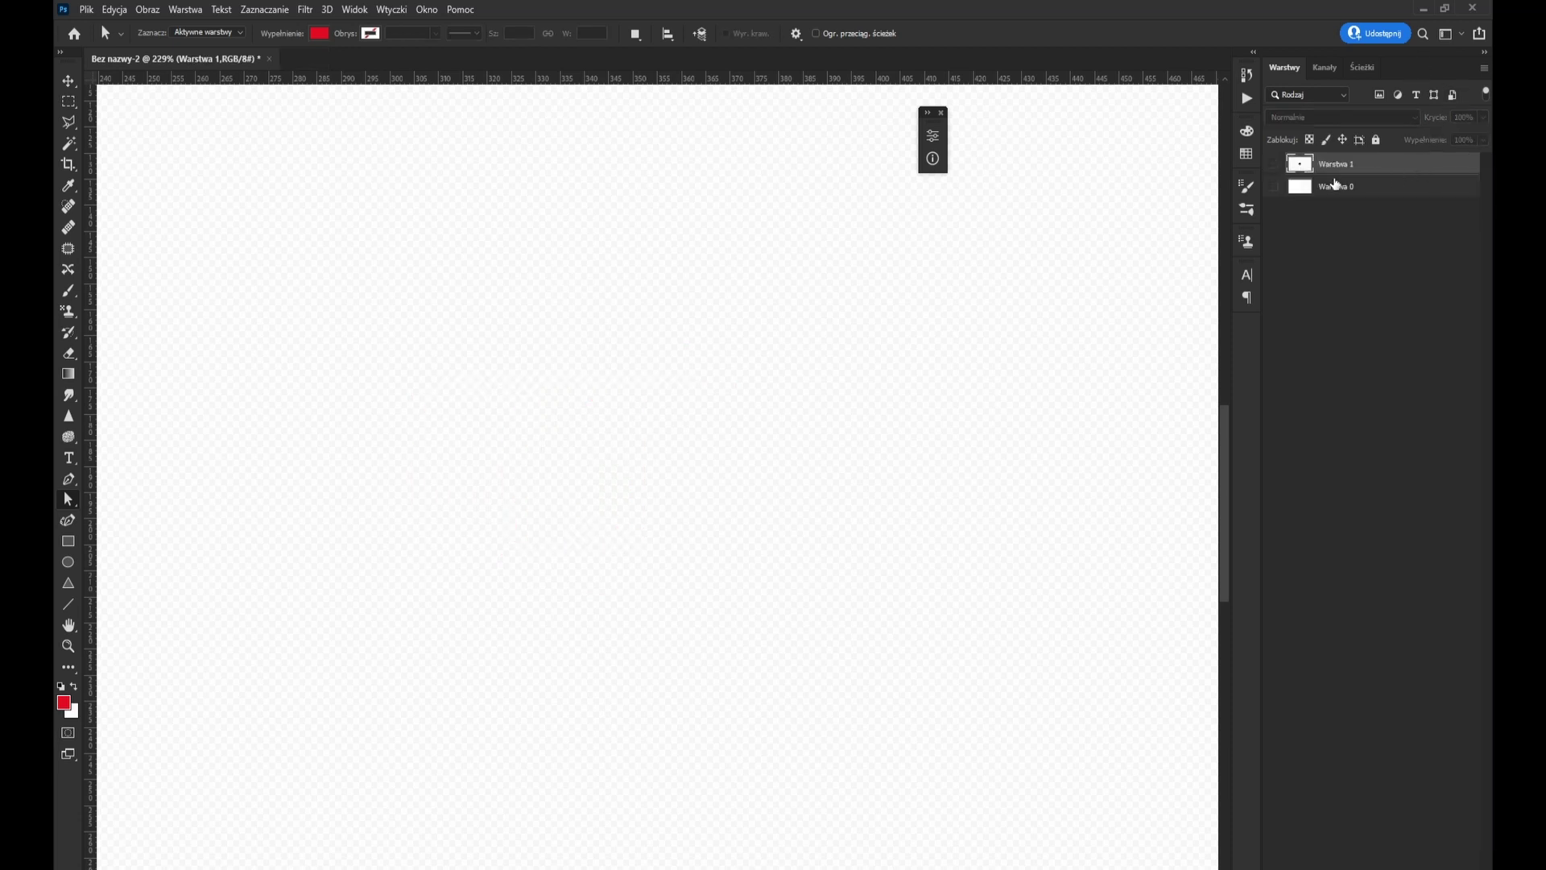
left_click(1274, 164)
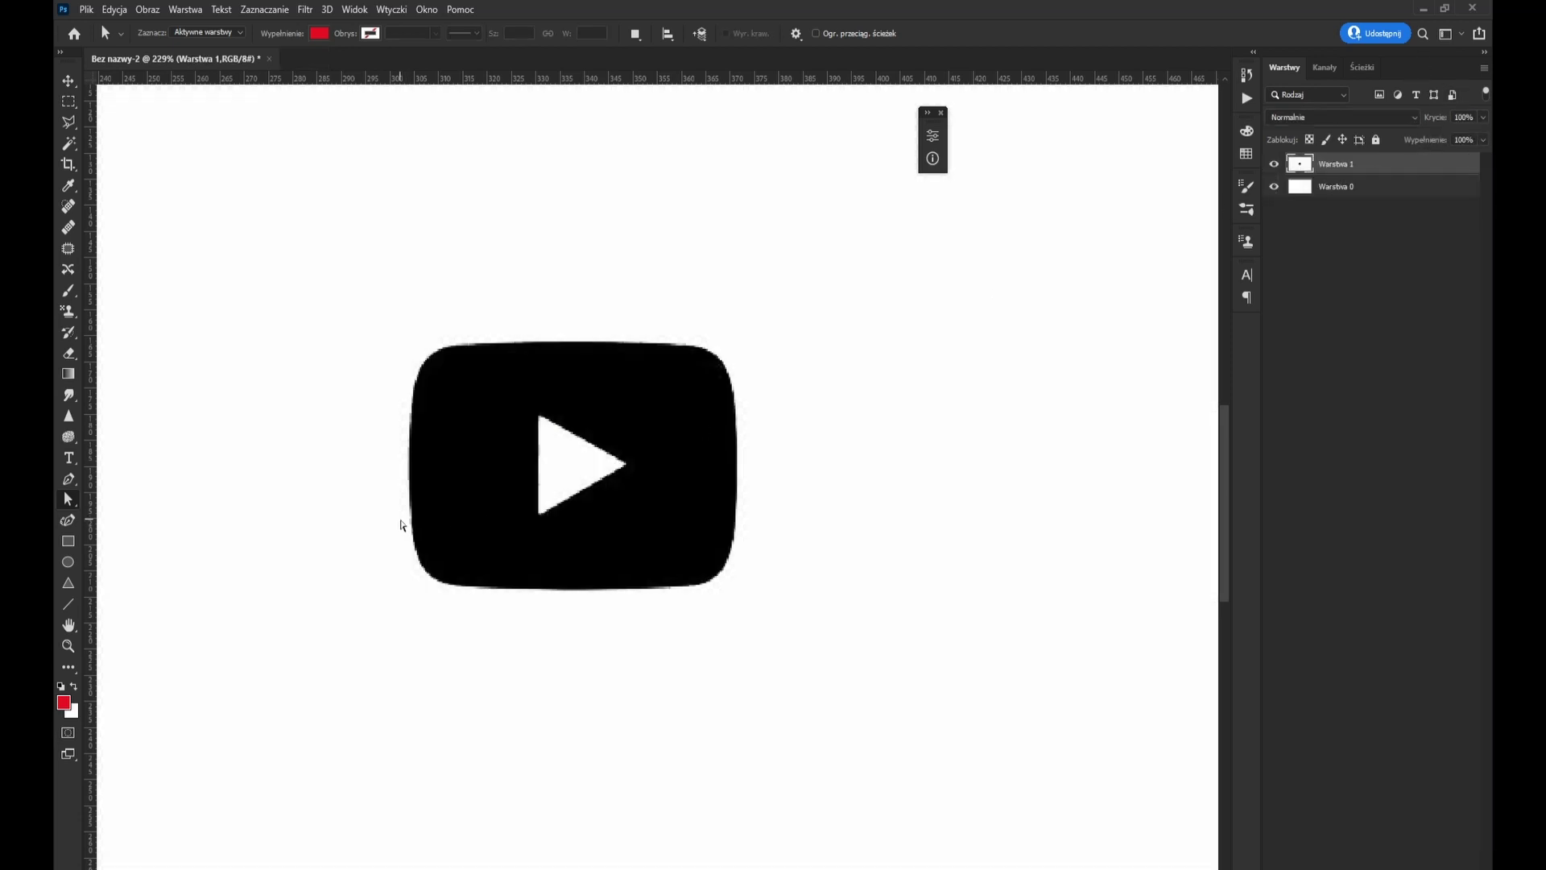
left_click(147, 8)
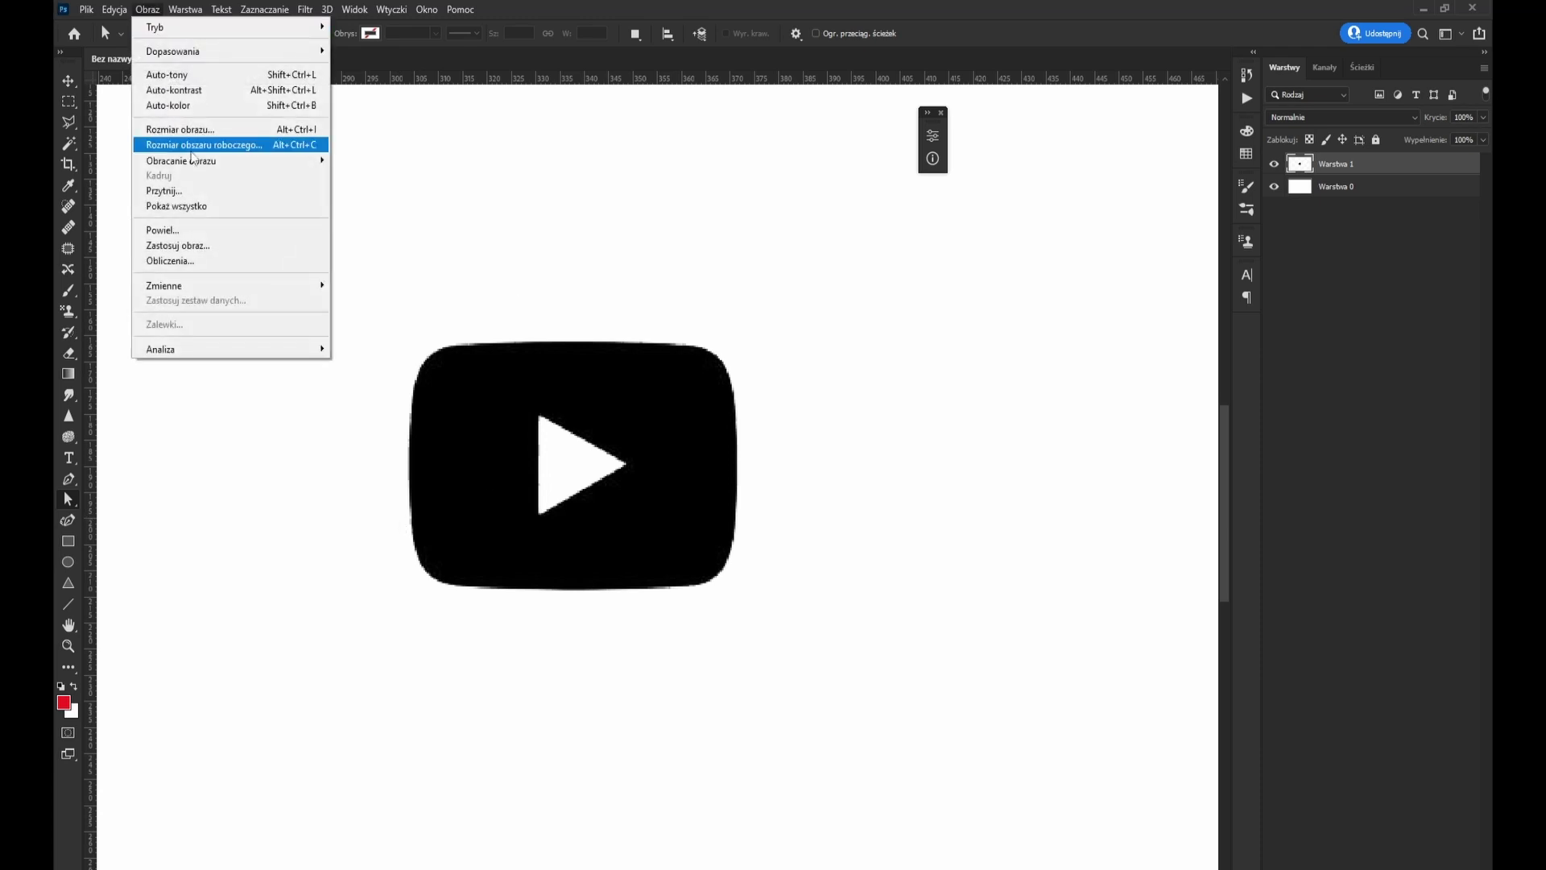
left_click(196, 129)
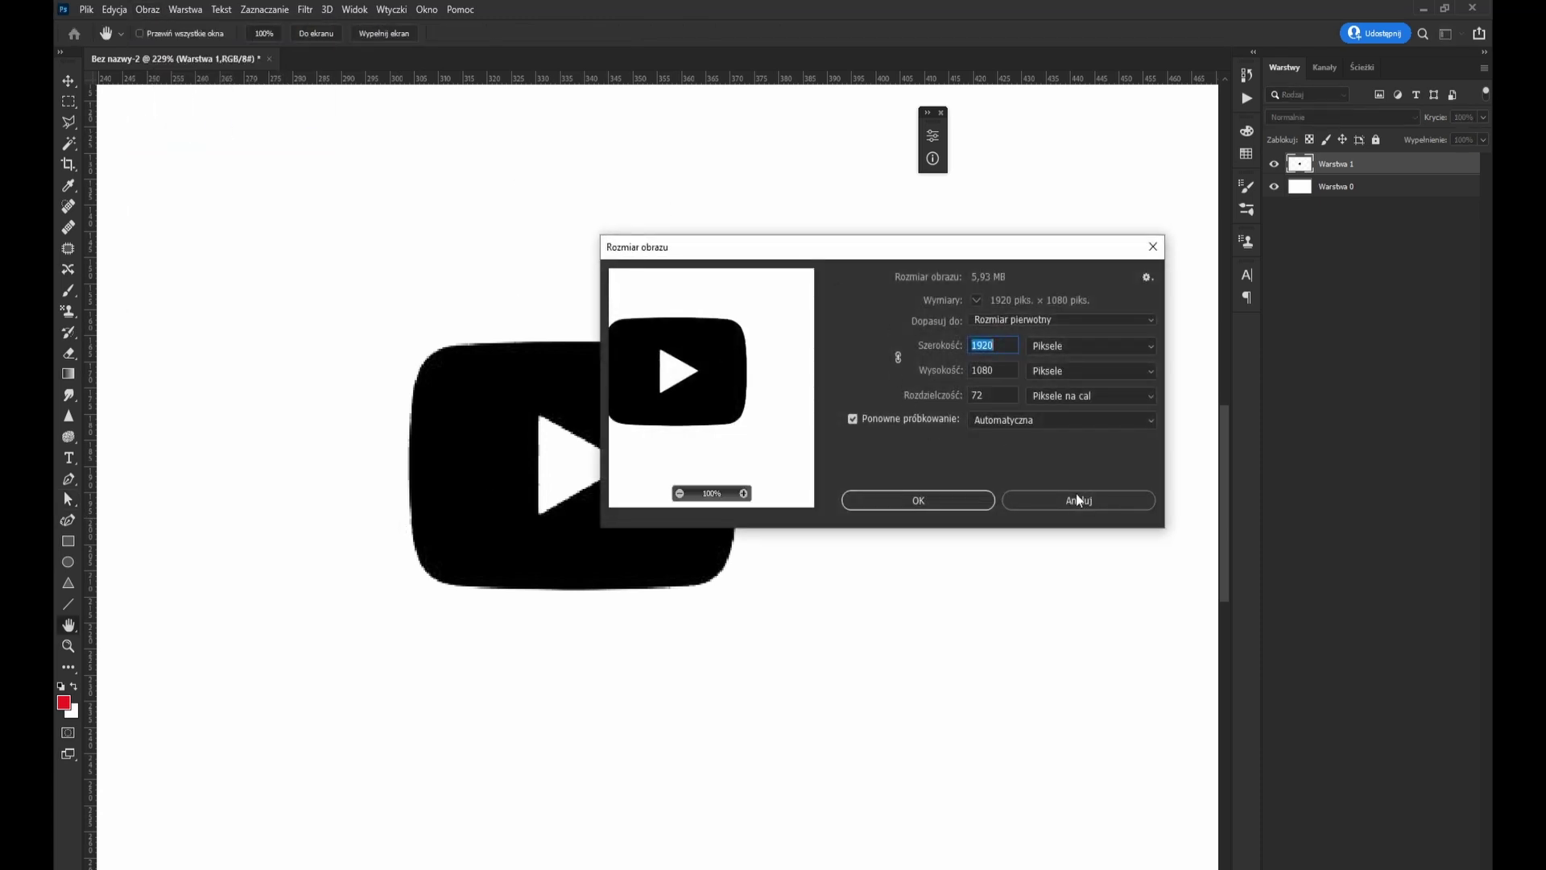
left_click(1080, 499)
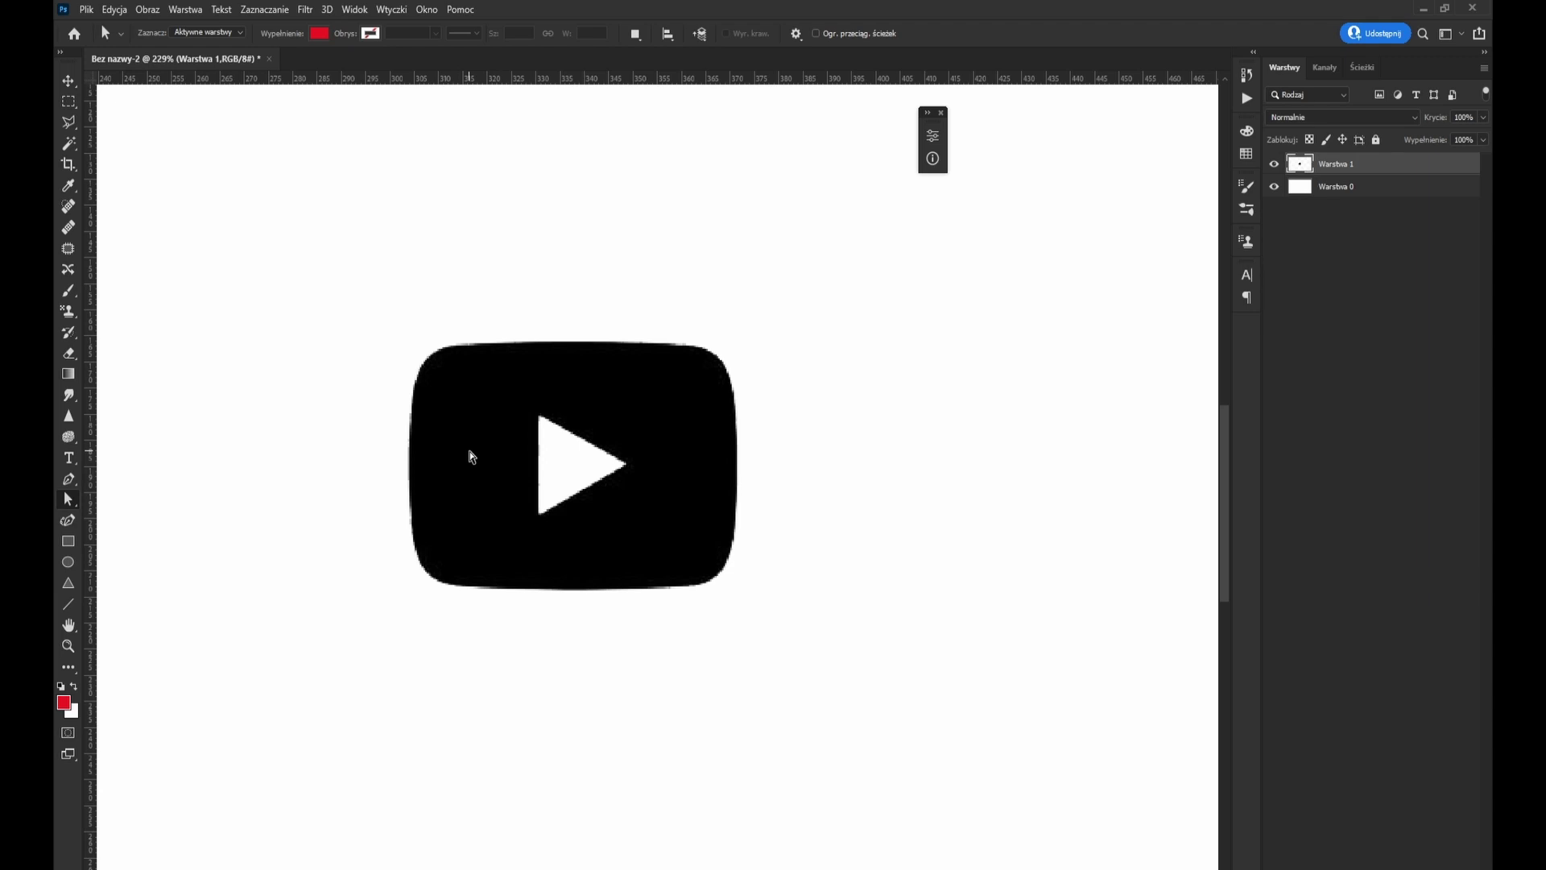
left_click(158, 12)
left_click(204, 131)
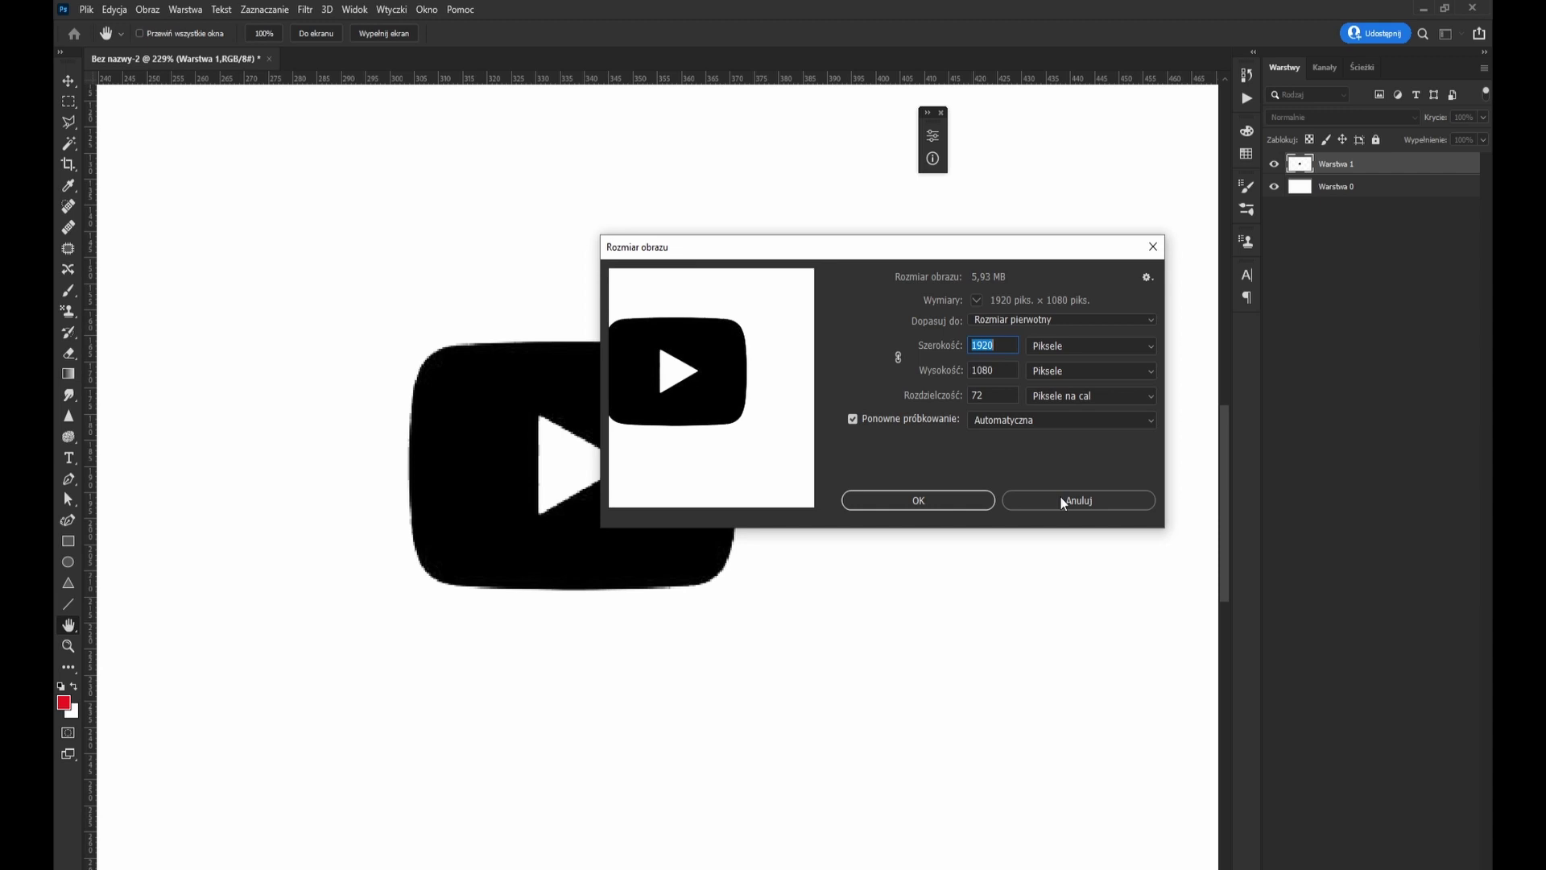
left_click(1063, 501)
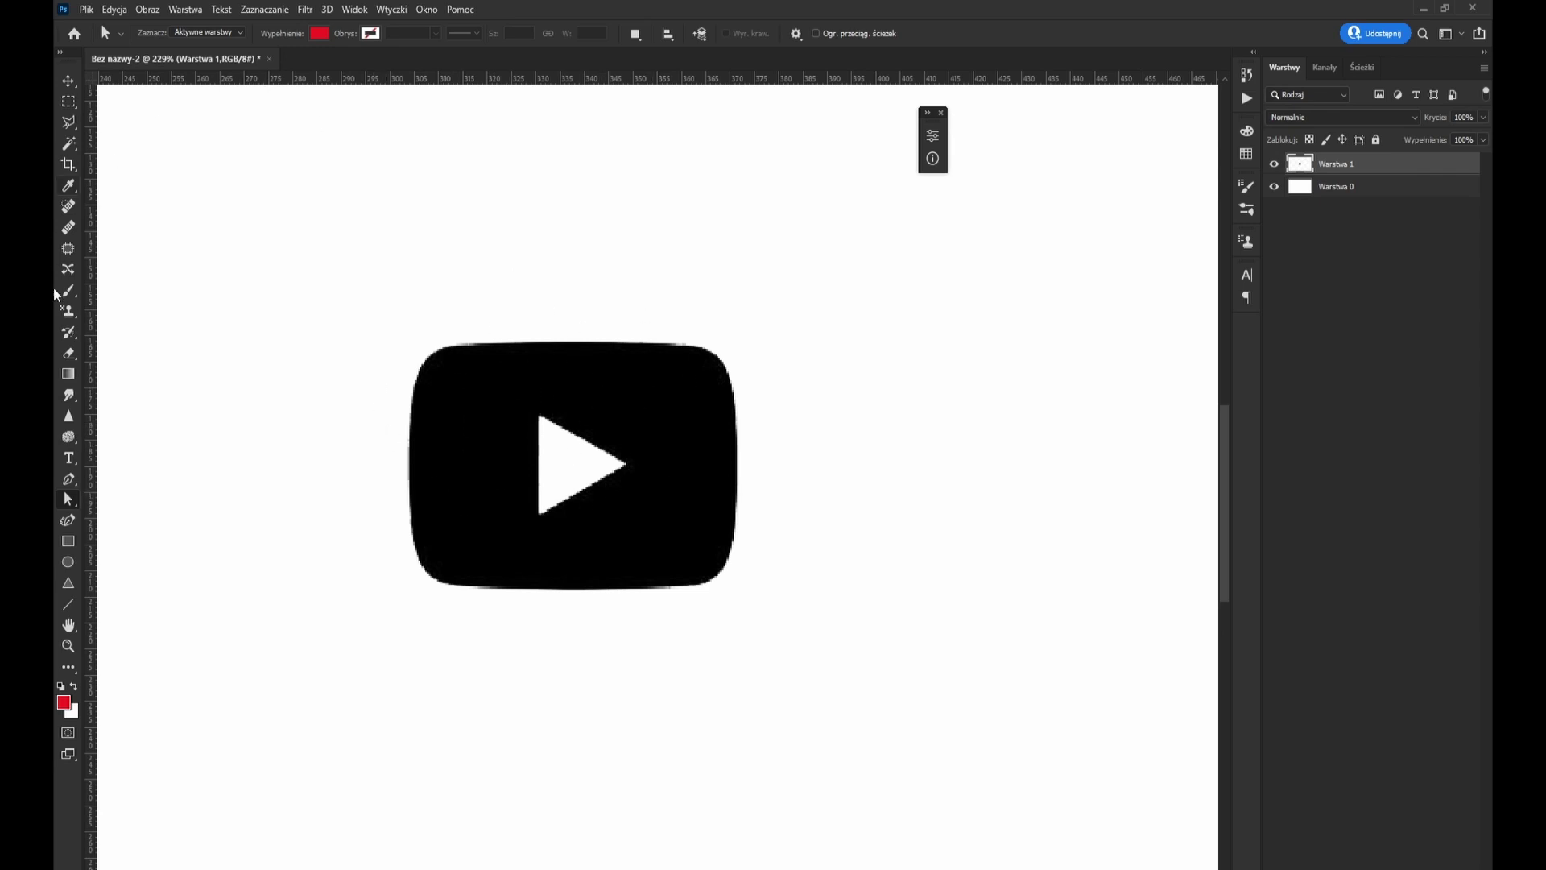
On a new empty layer, draw a rectangle path over the logo's body
left_click(70, 482)
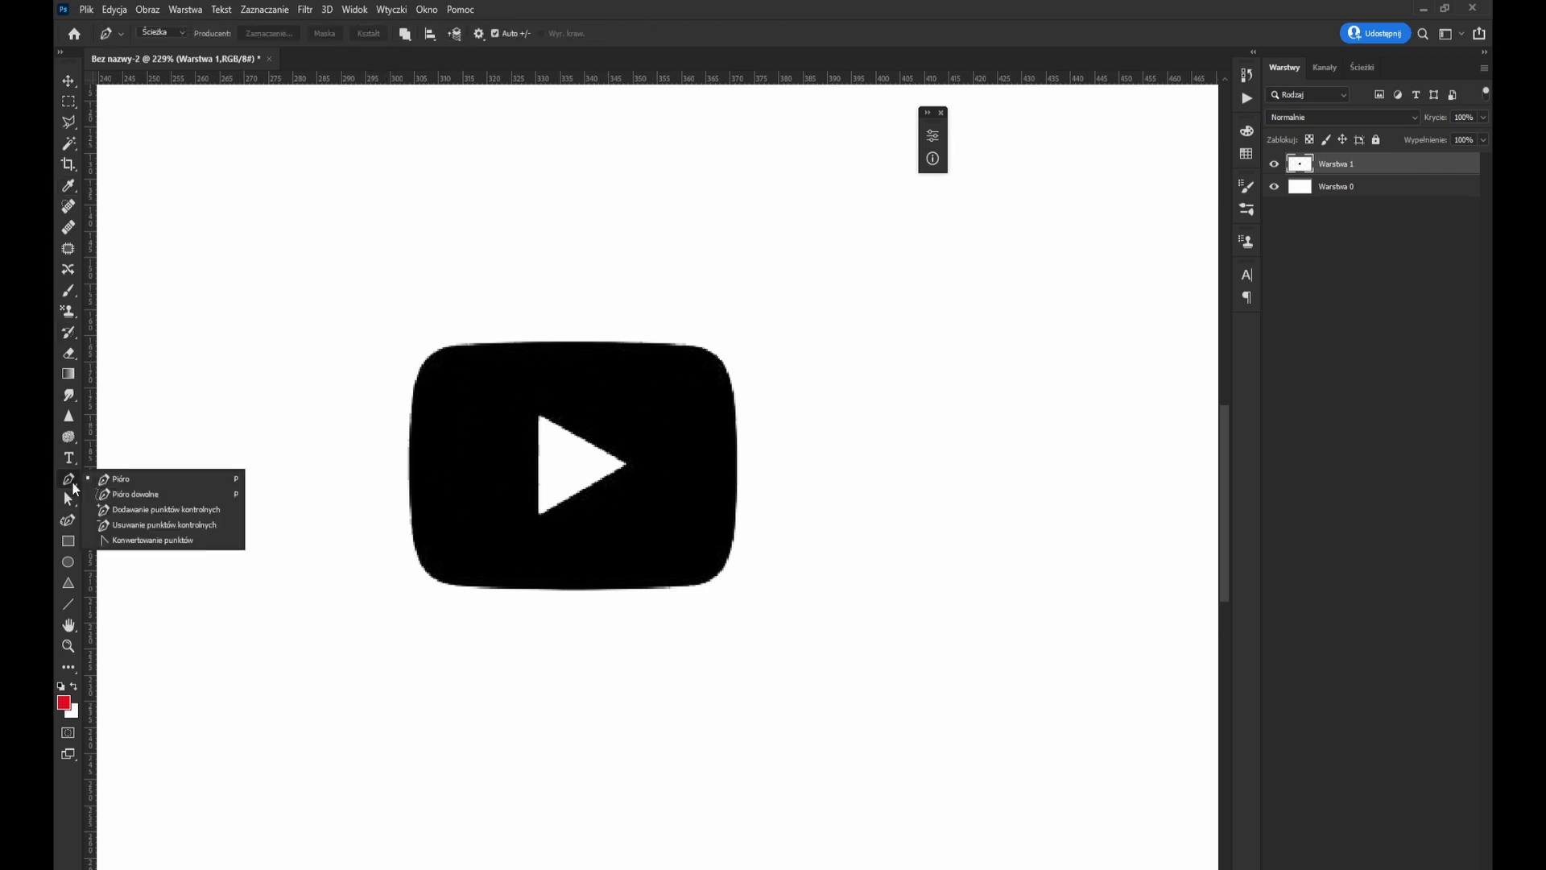
left_click(74, 538)
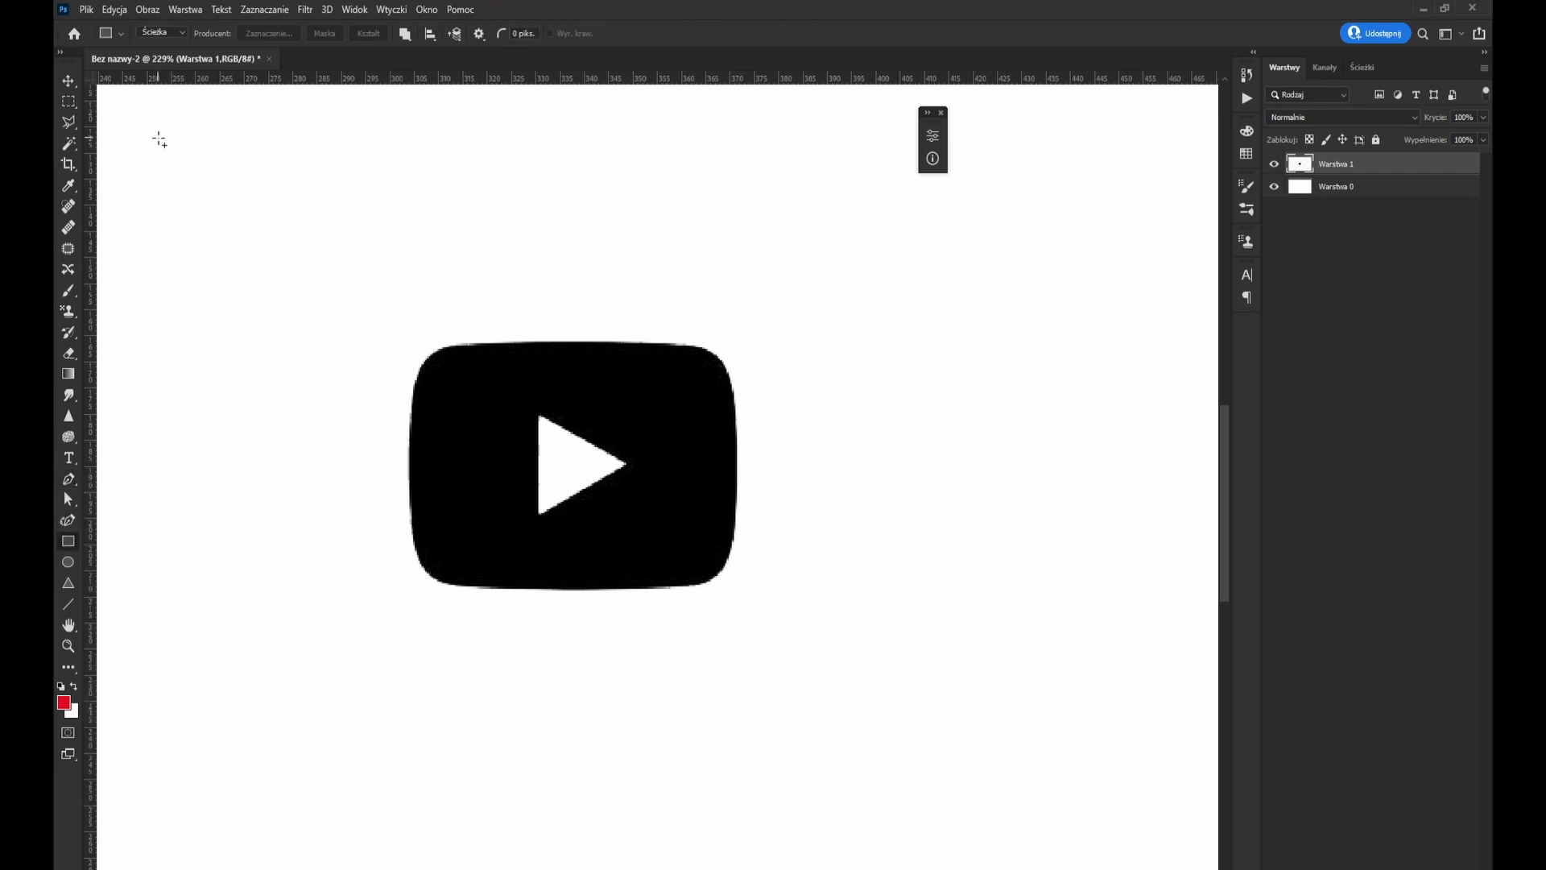
left_click(171, 31)
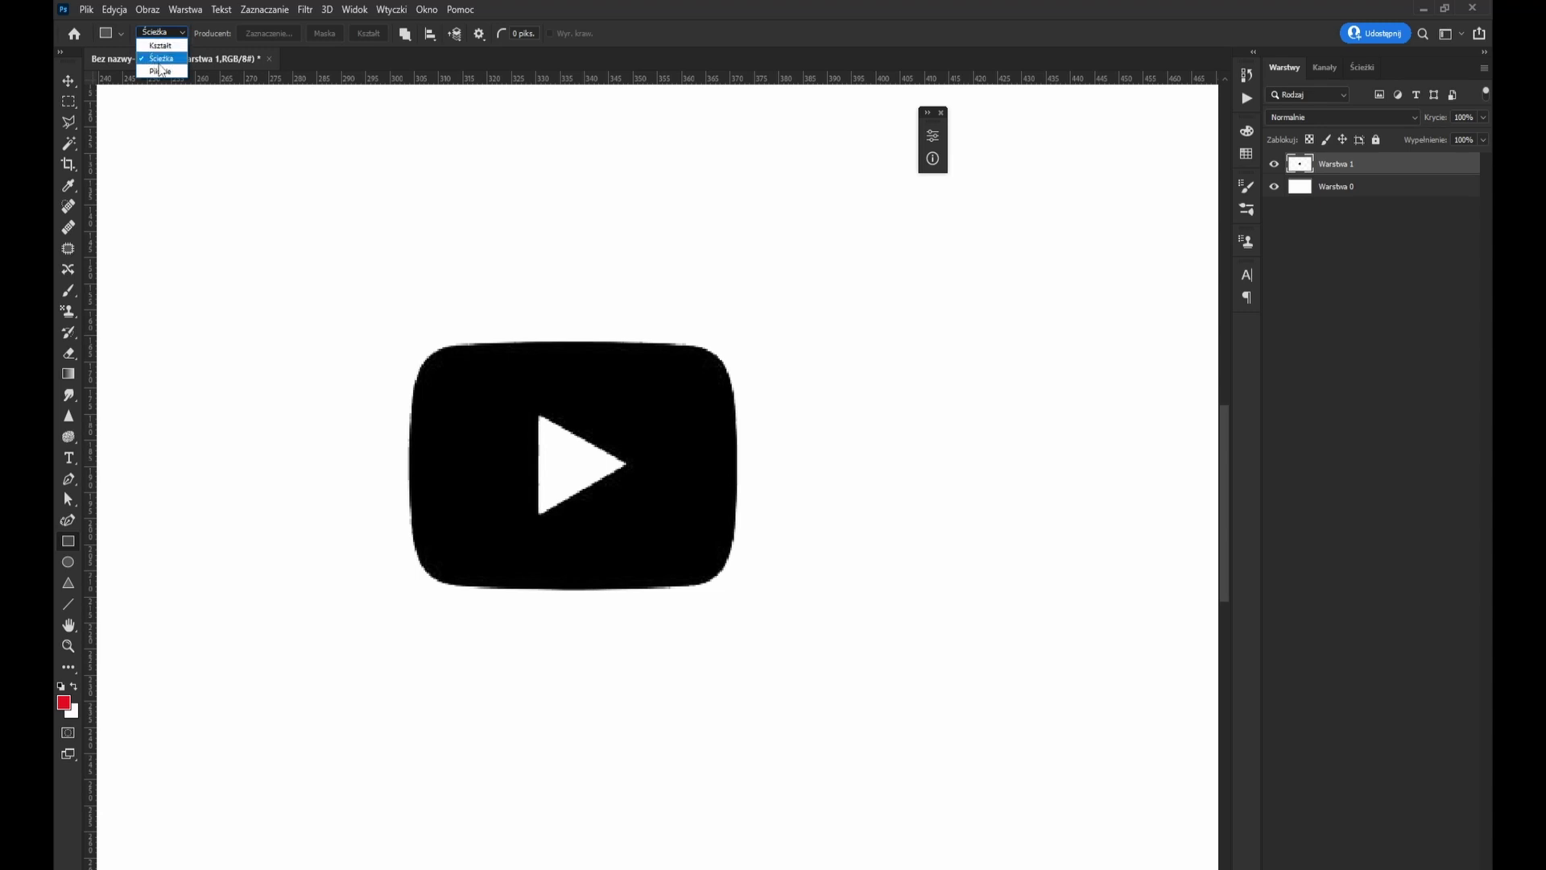
key("Escape")
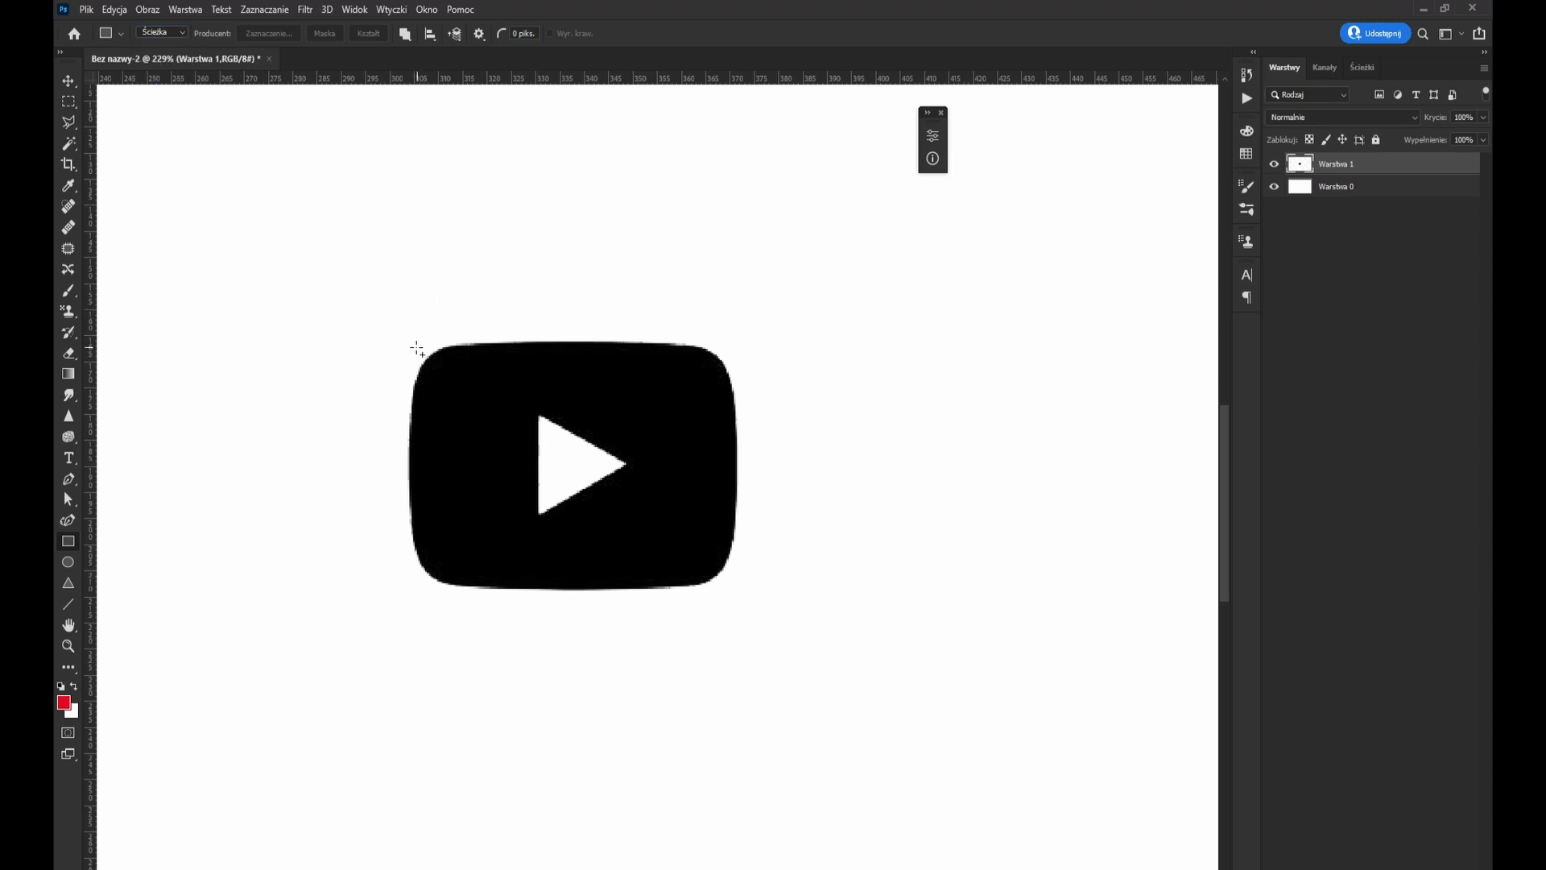
key("ctrl+shift+alt+n")
mouse_move(411, 343)
left_mouse_down()
mouse_move(577, 559)
mouse_move(738, 589)
left_mouse_up()
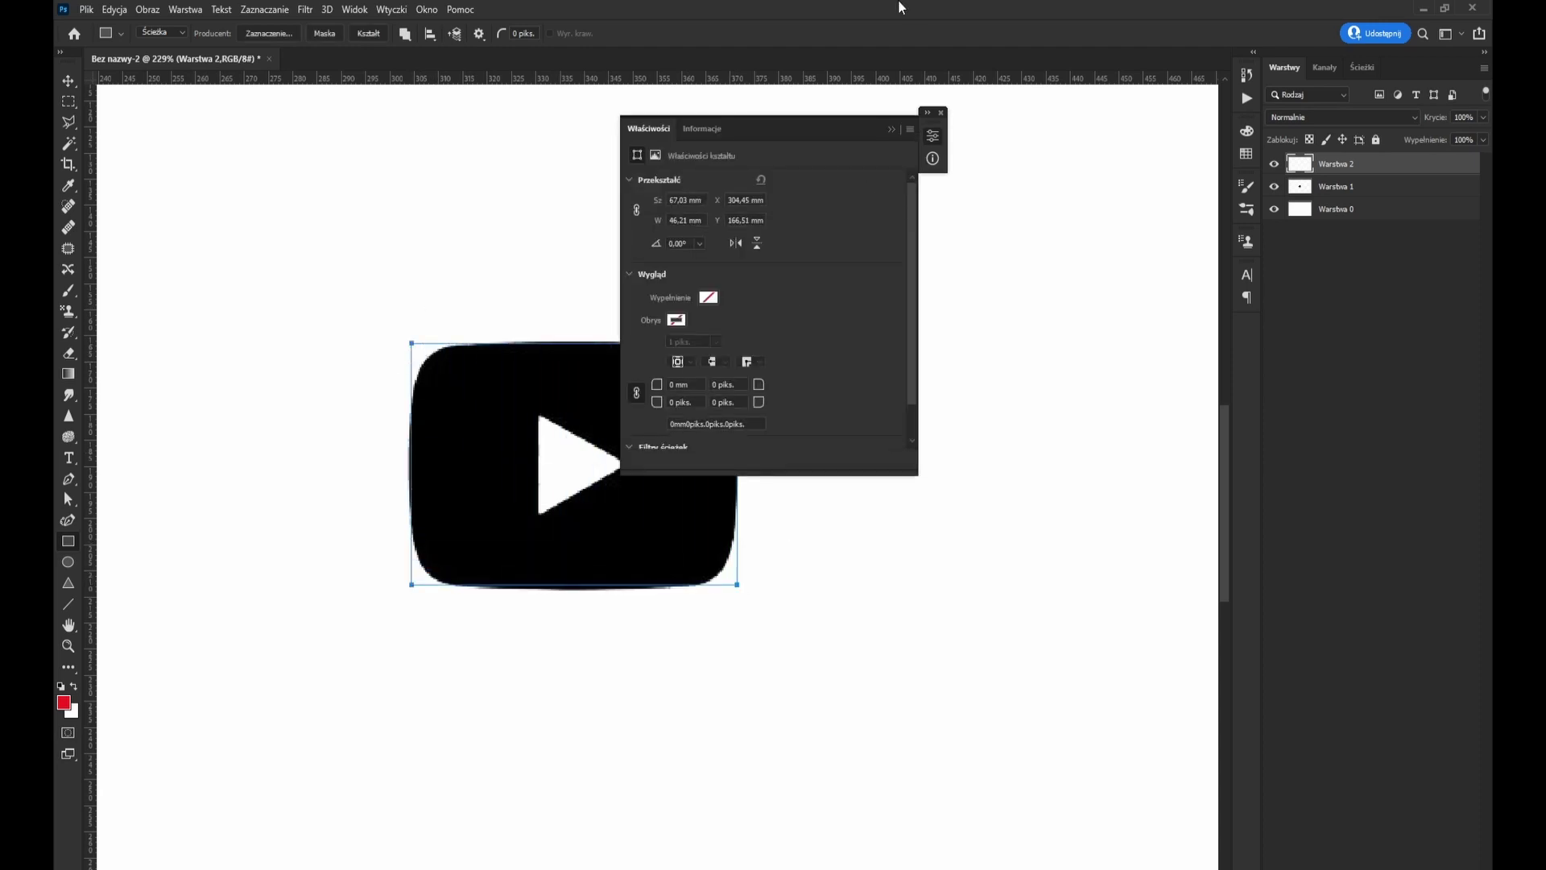
Round all four rectangle corners to 9 mm and check the Paths list
left_click_drag(781, 131, 990, 142)
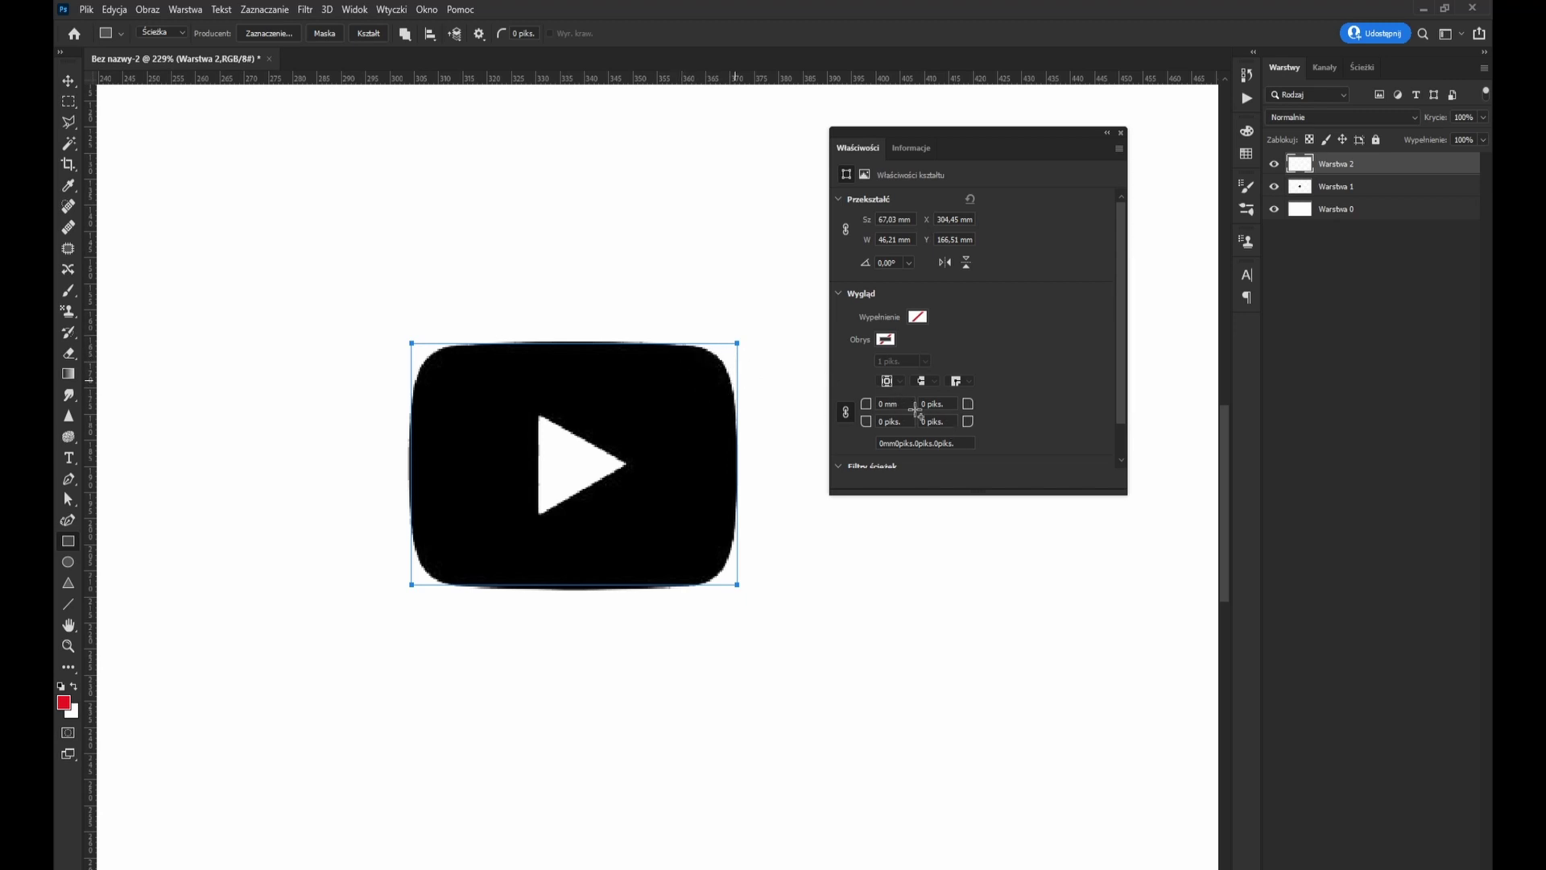
left_click(890, 404)
left_click(842, 412)
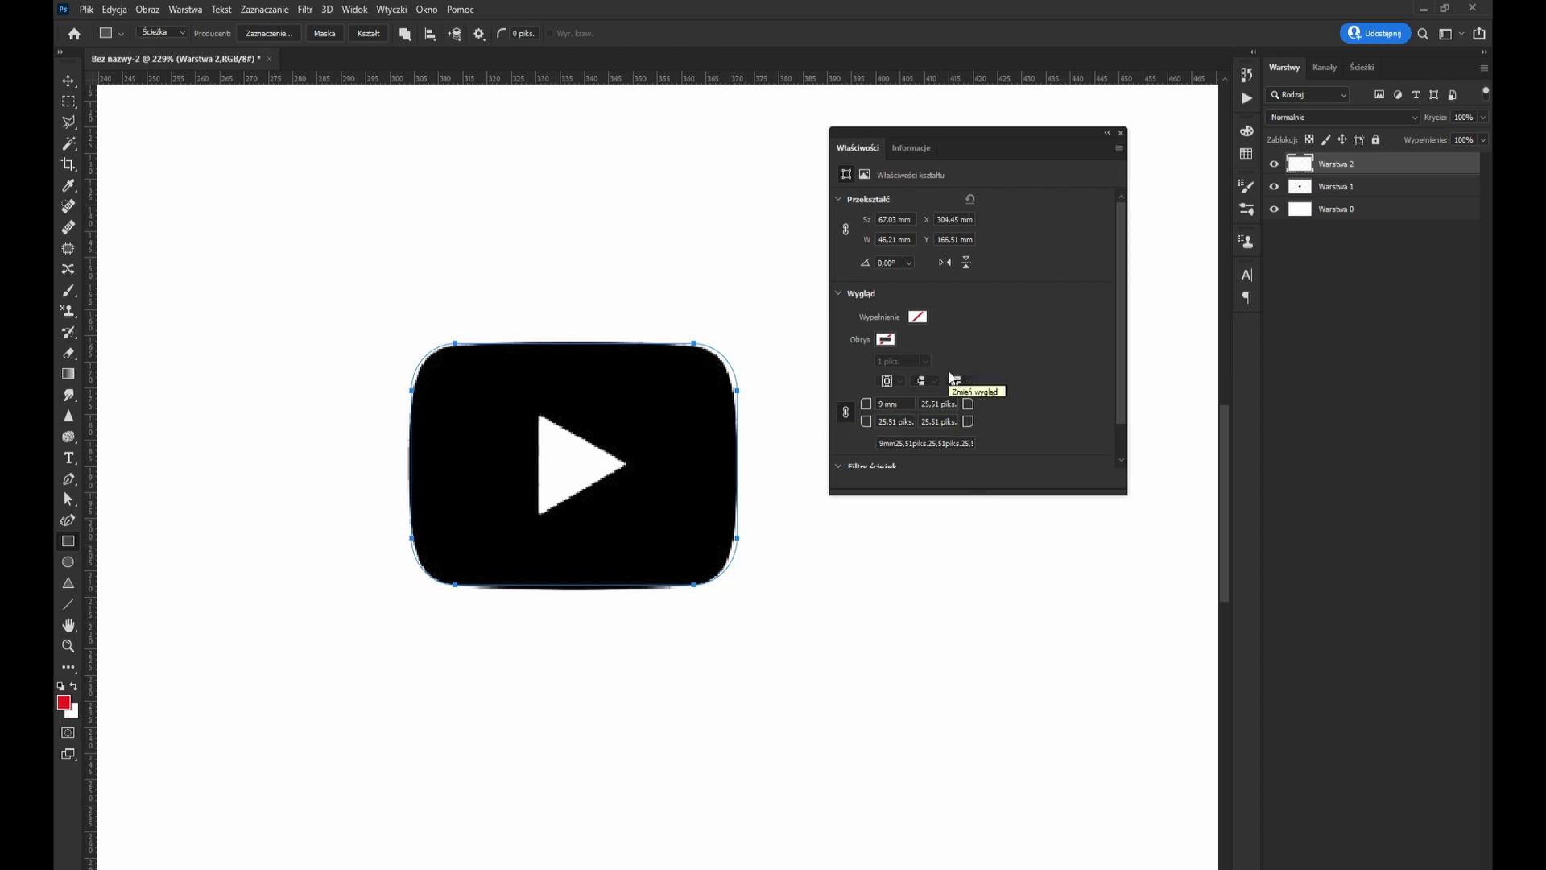
left_click(1107, 134)
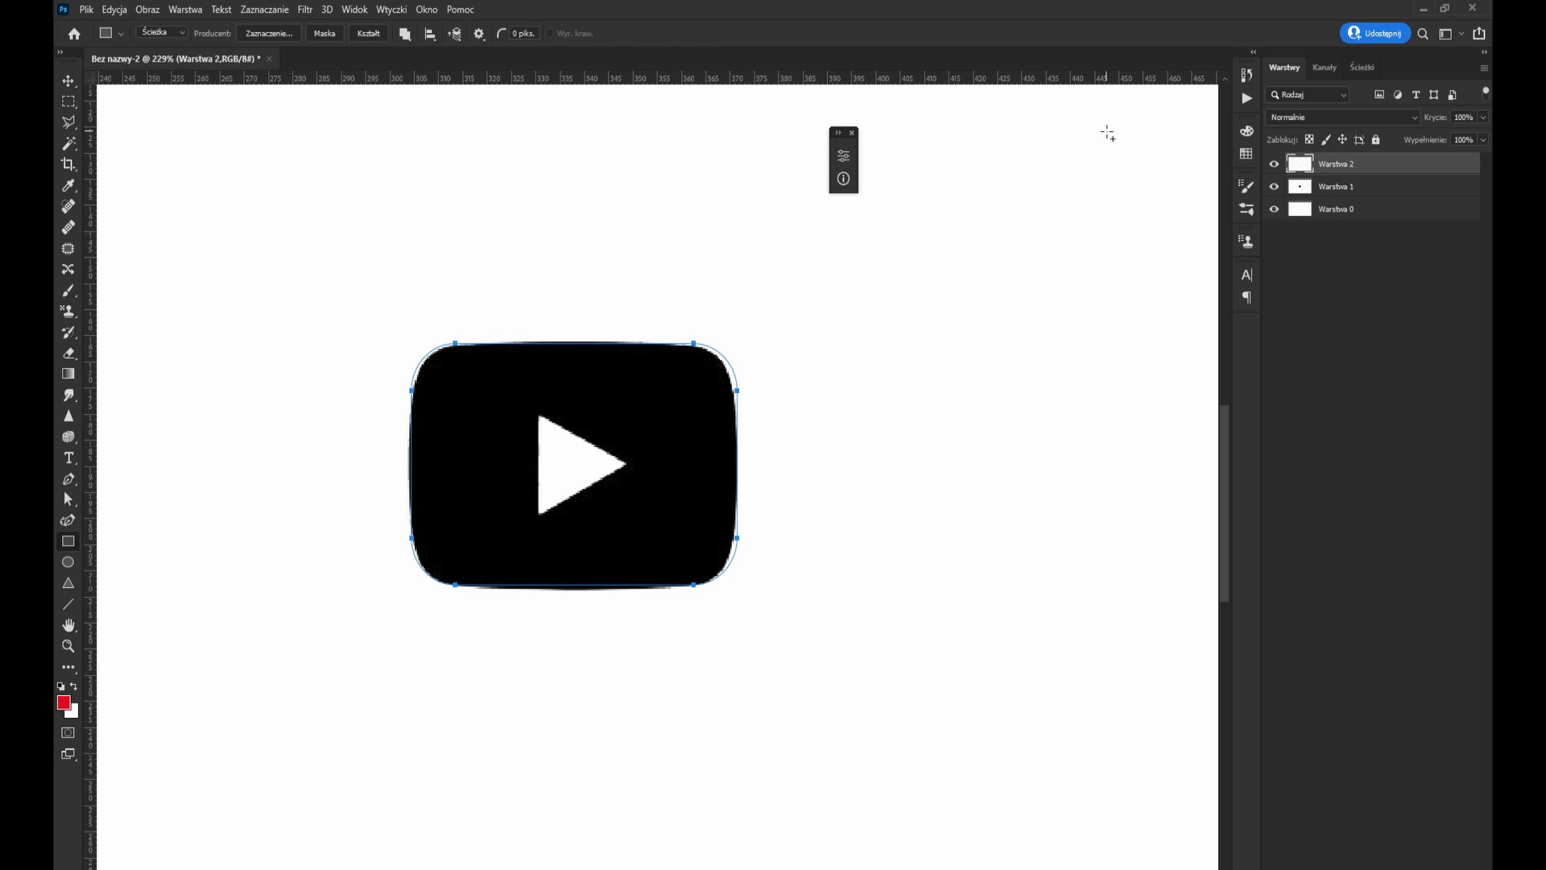
left_click(1362, 69)
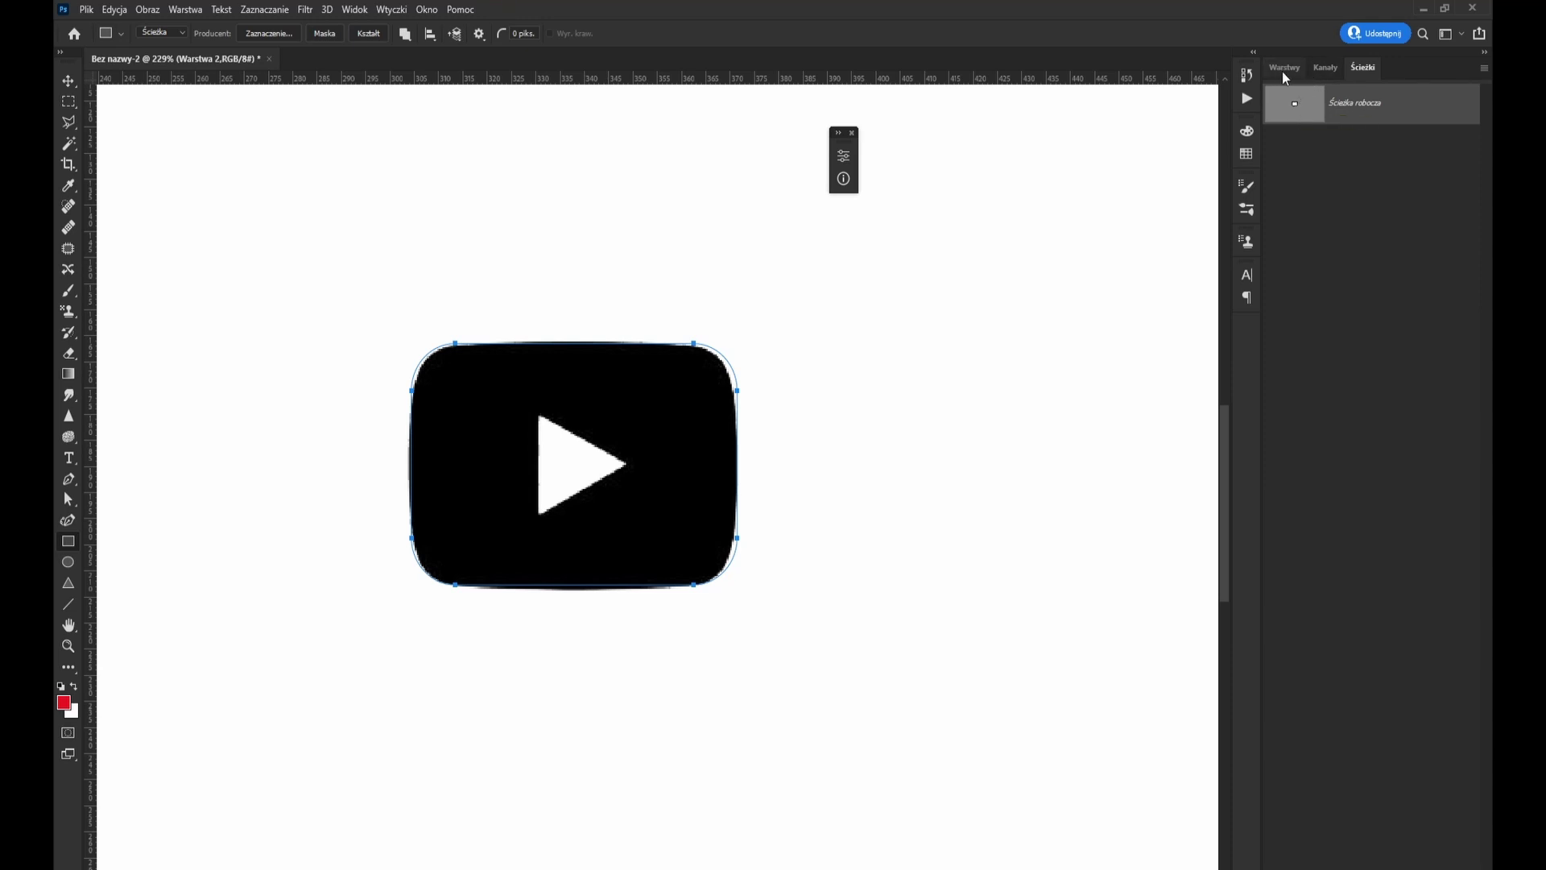
left_click(1286, 71)
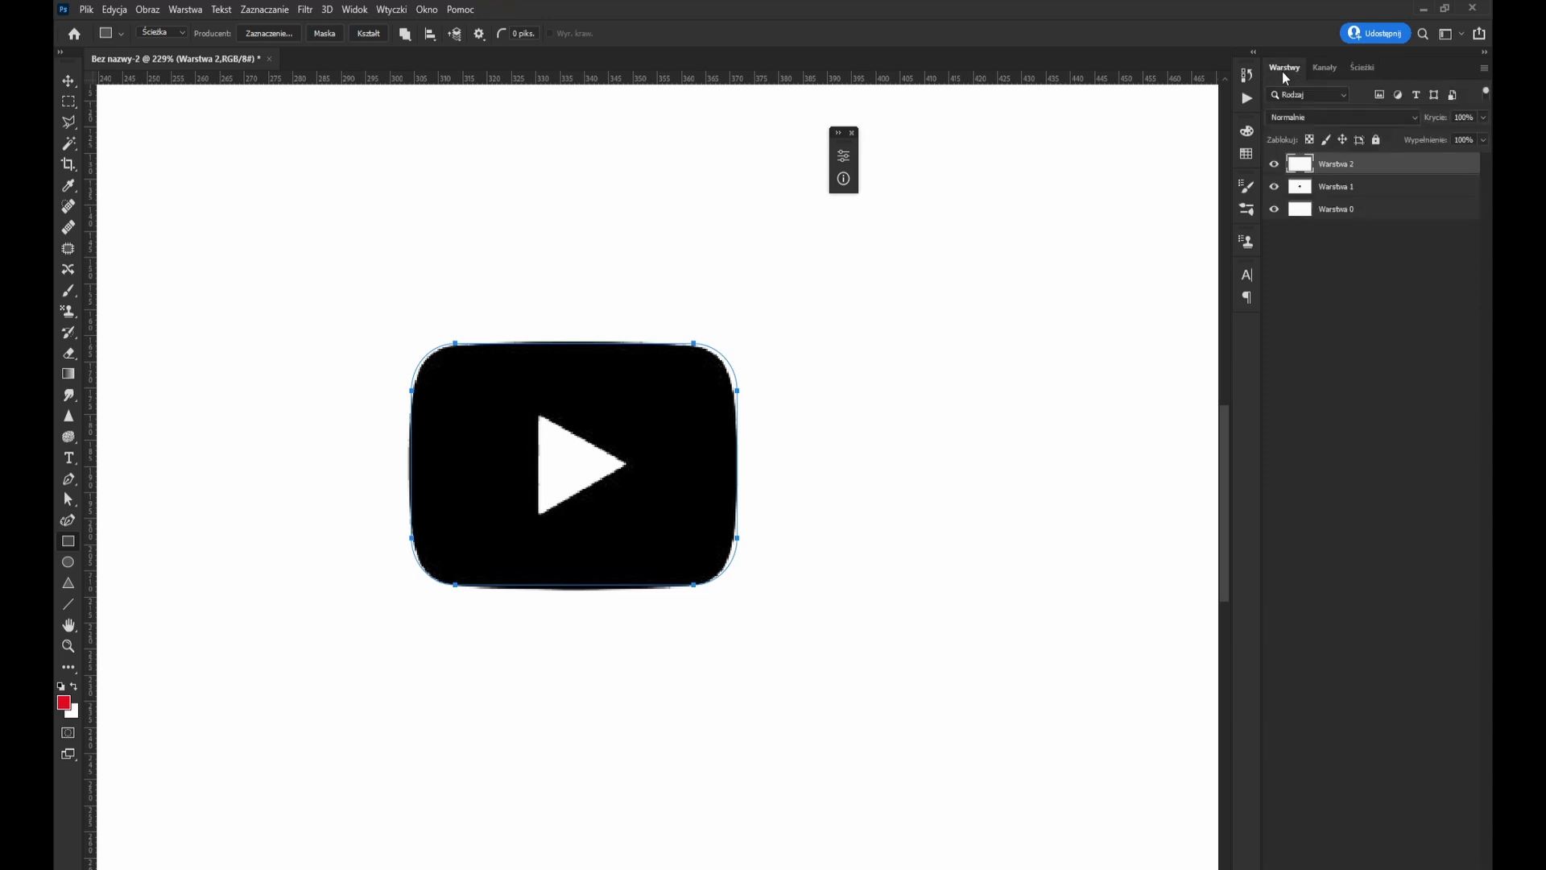
left_click(69, 479)
Add and adjust anchor points on the path's top and bottom edges, nudging both edges outward
left_click(542, 345)
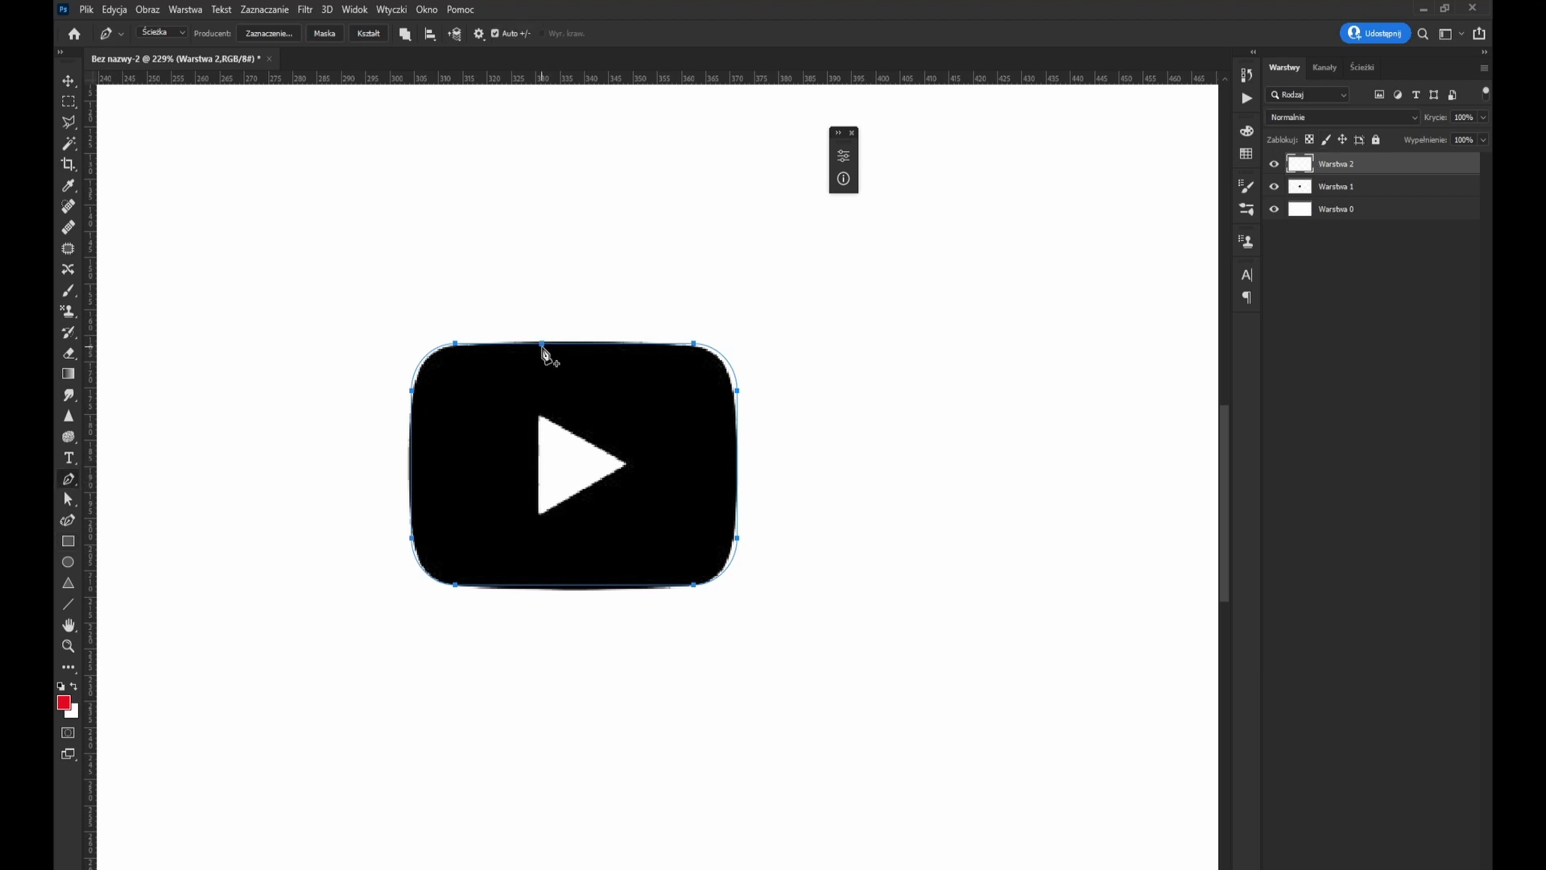
left_click_drag(542, 345, 571, 344)
scroll(573, 346, "up", 1)
scroll(573, 346, "up", 1)
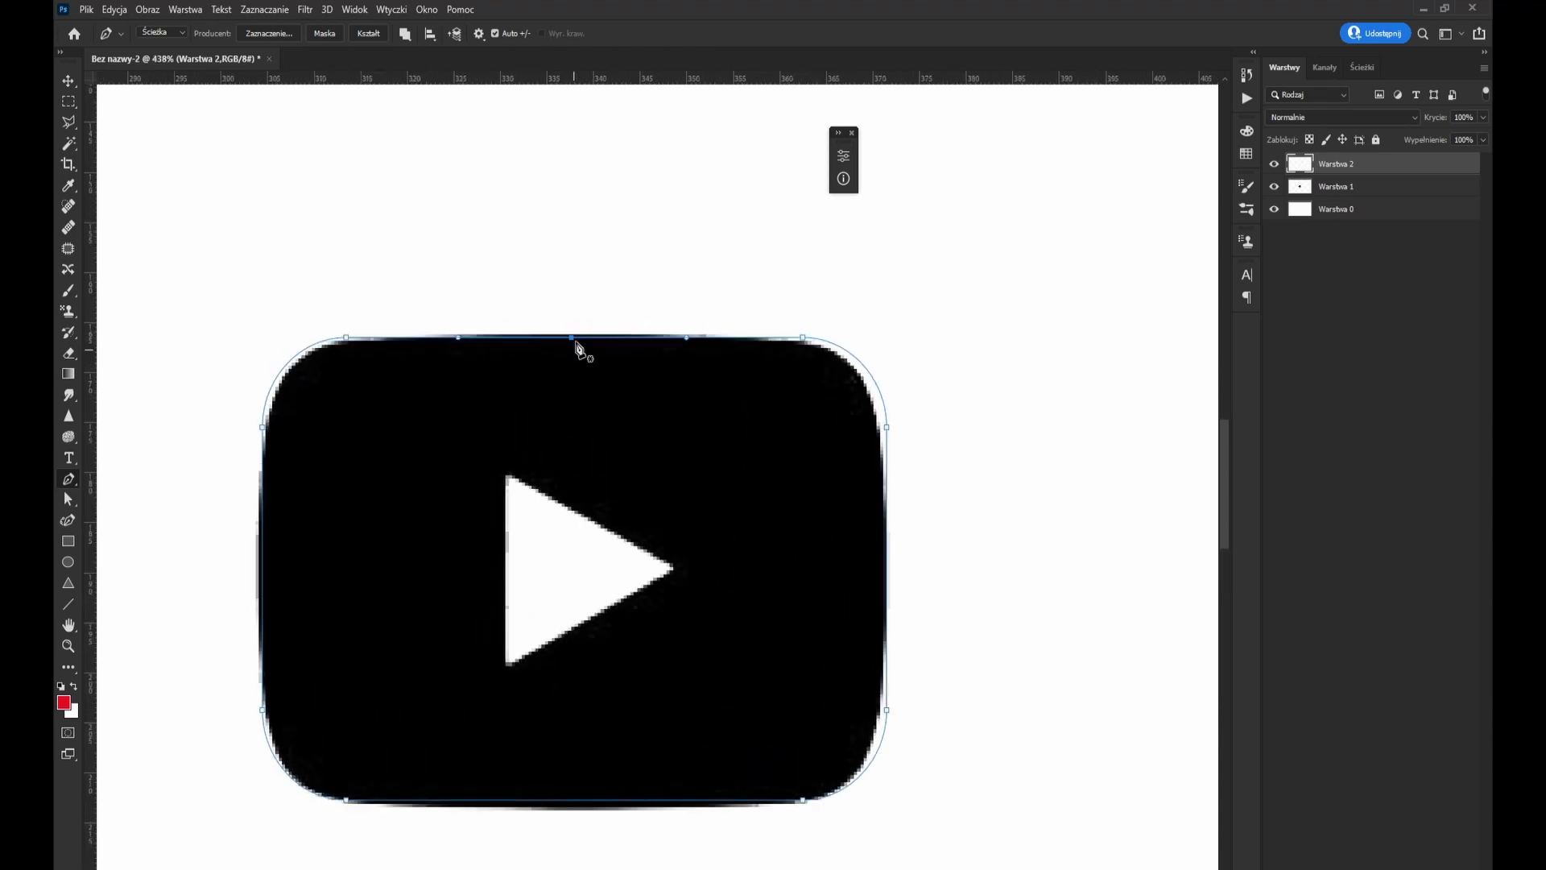
scroll(577, 348, "up", 1)
left_click(574, 388)
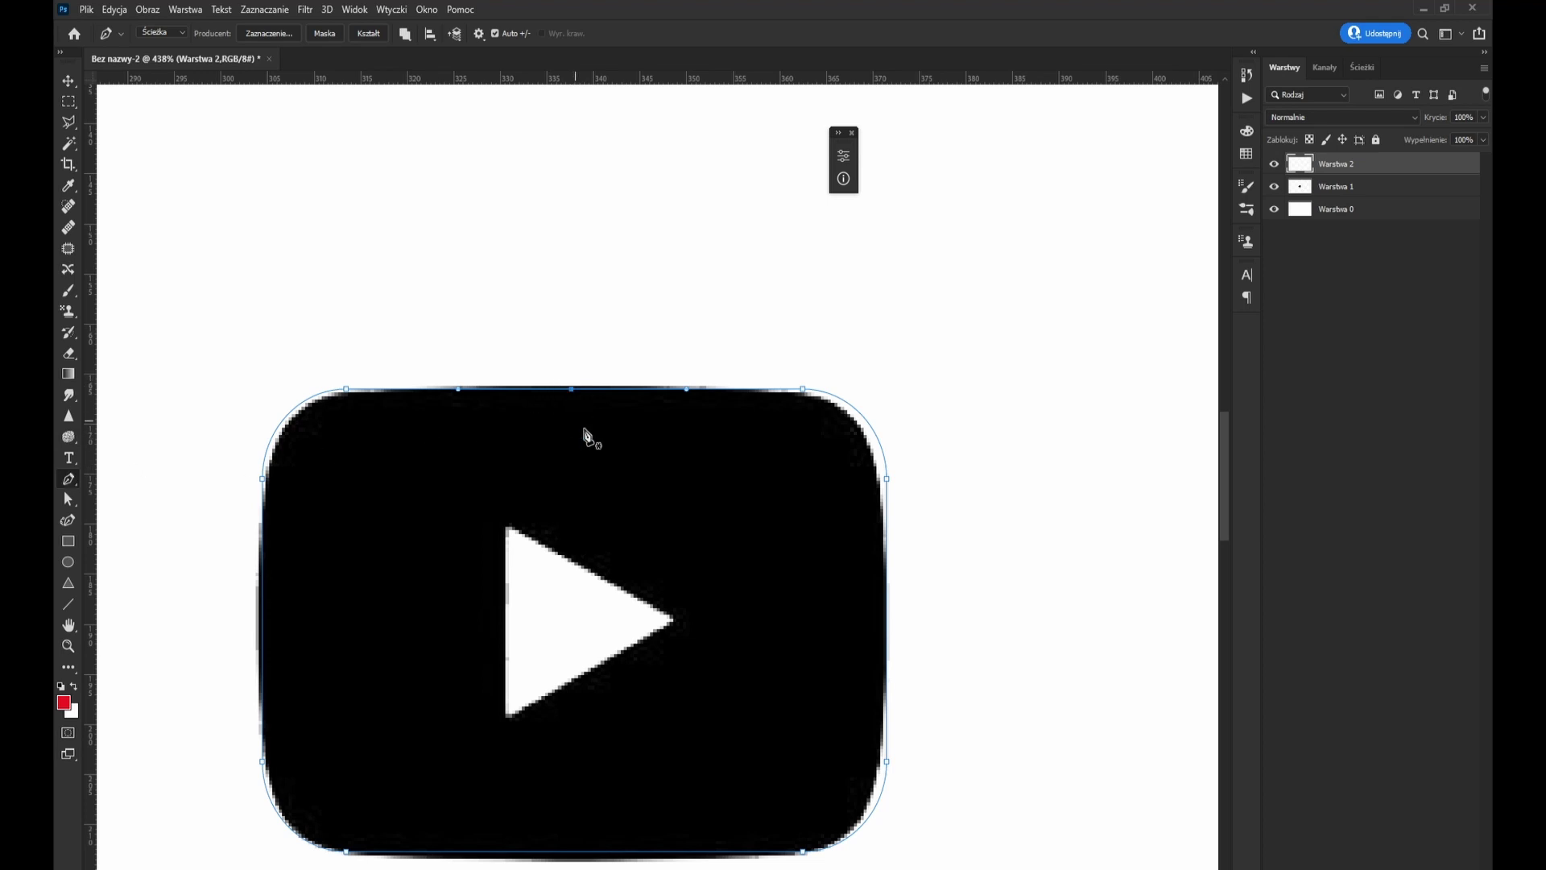
left_click(580, 851)
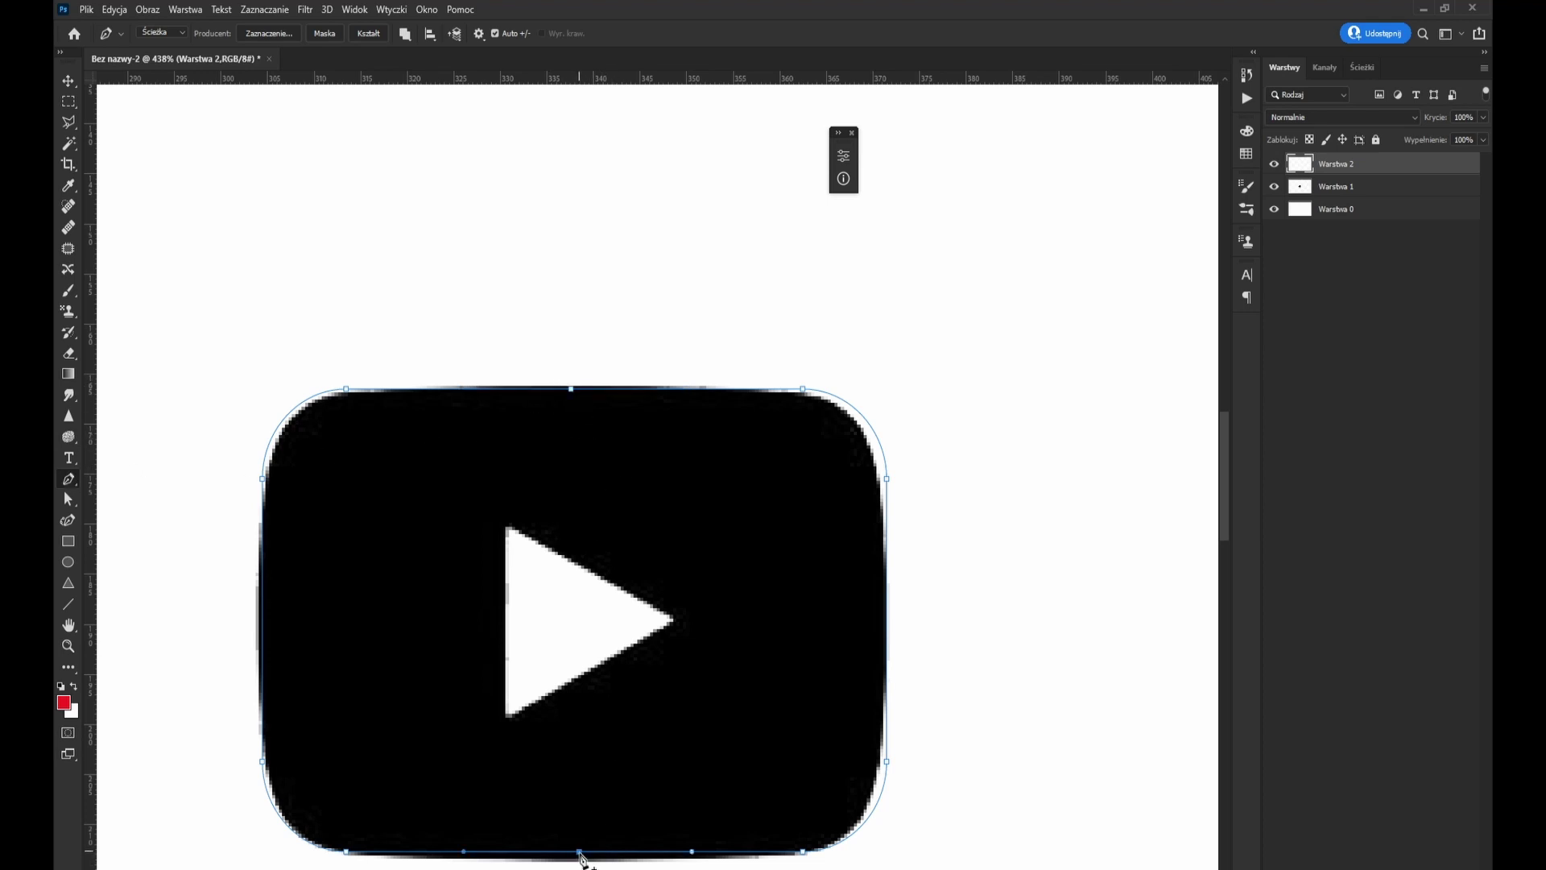
left_click_drag(582, 857, 583, 864)
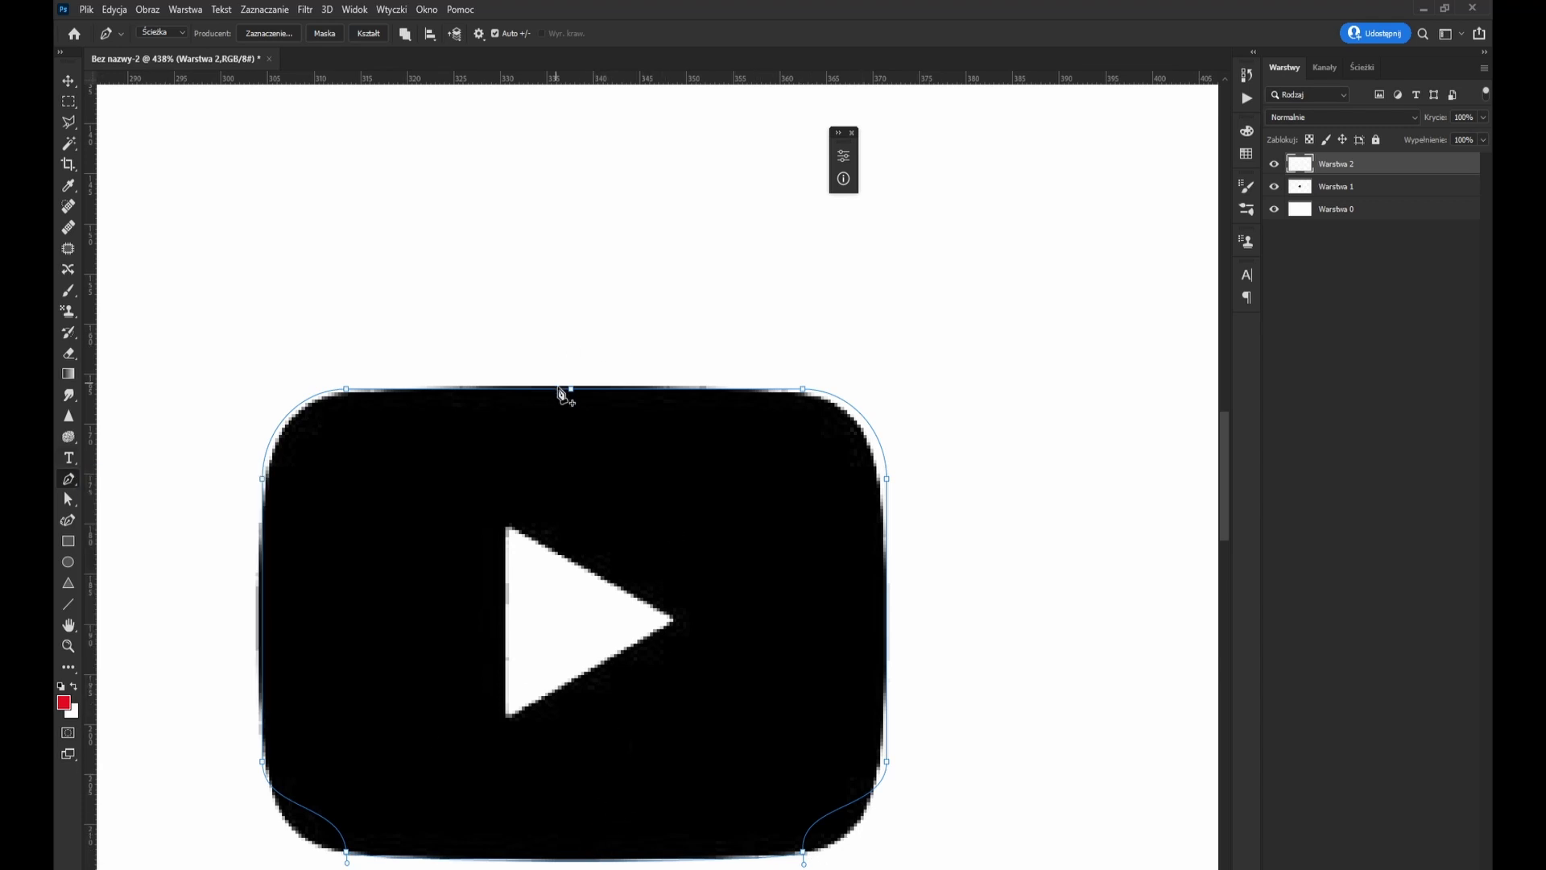
left_click_drag(569, 390, 572, 382)
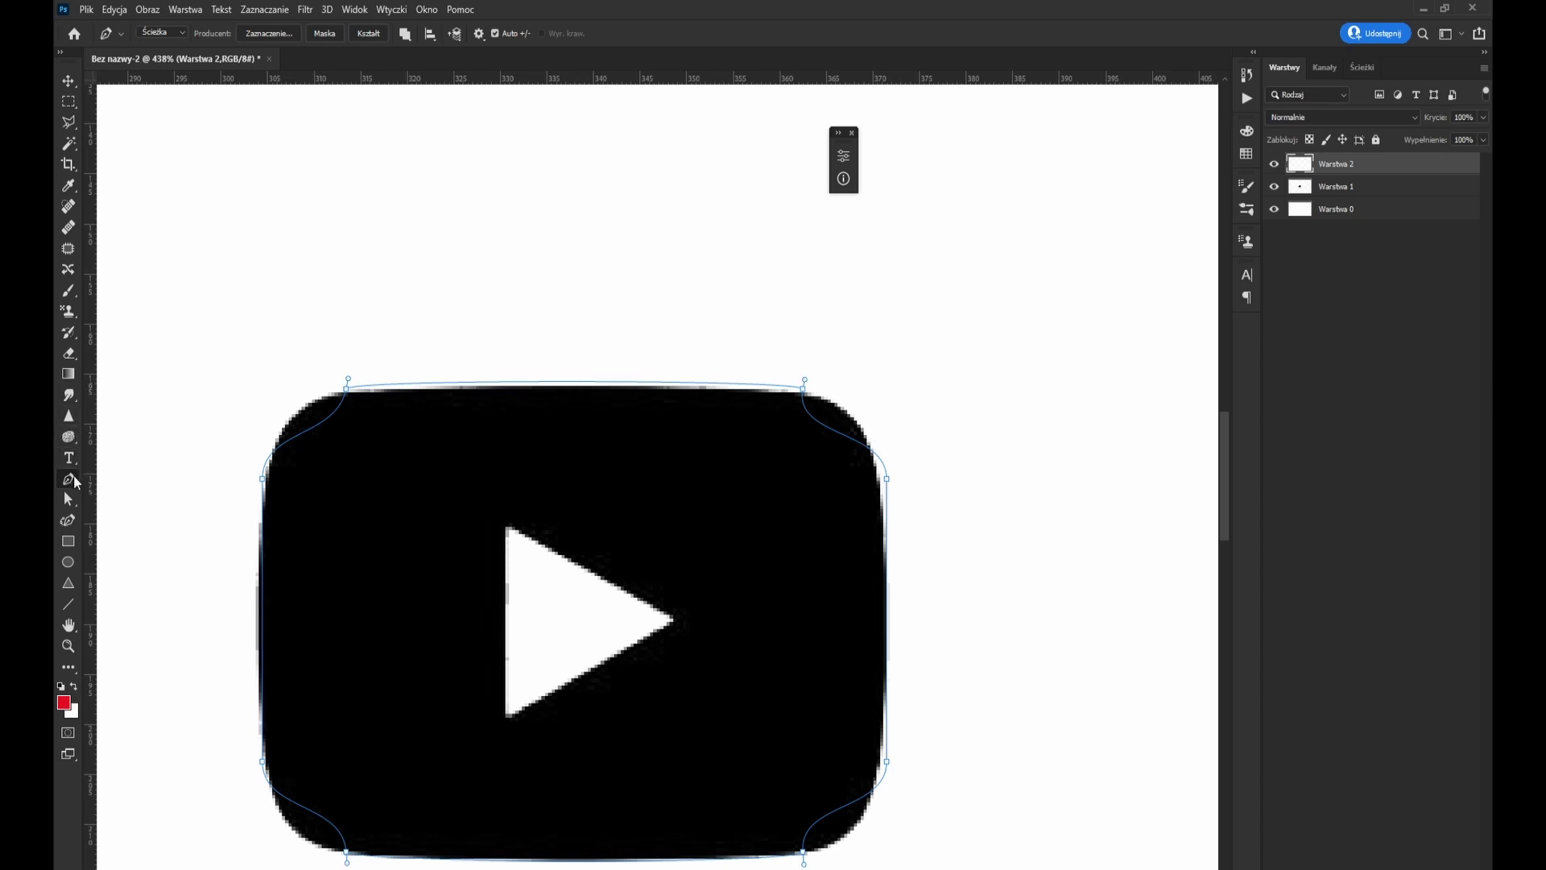
Convert the top-left, top-right and bottom-right corner anchors to straighten the edges
right_click(70, 480)
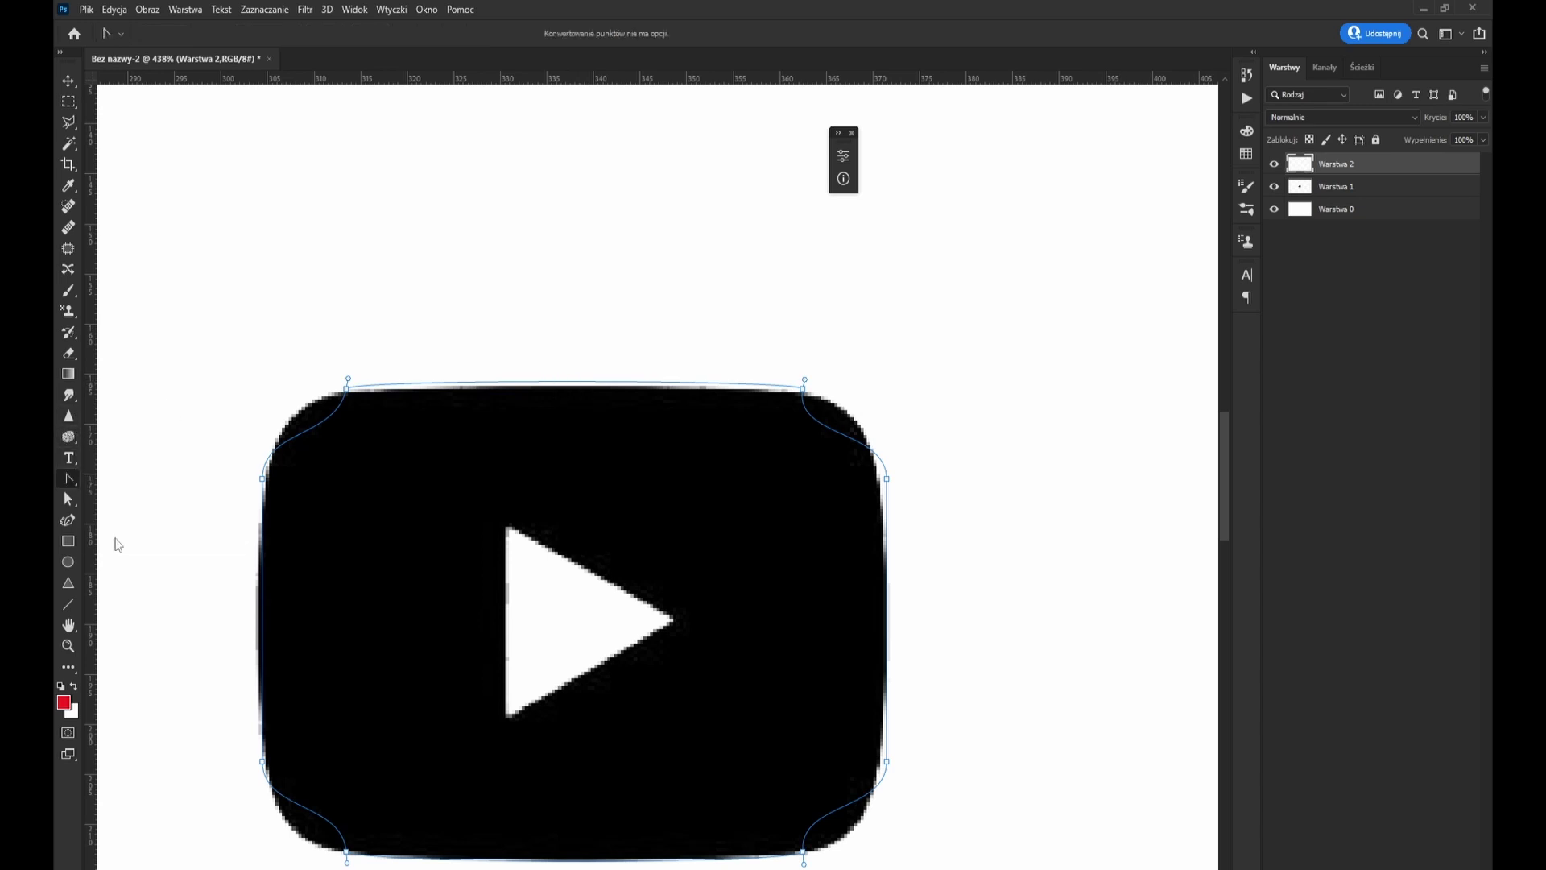
left_click(117, 541)
left_click_drag(352, 396, 335, 435)
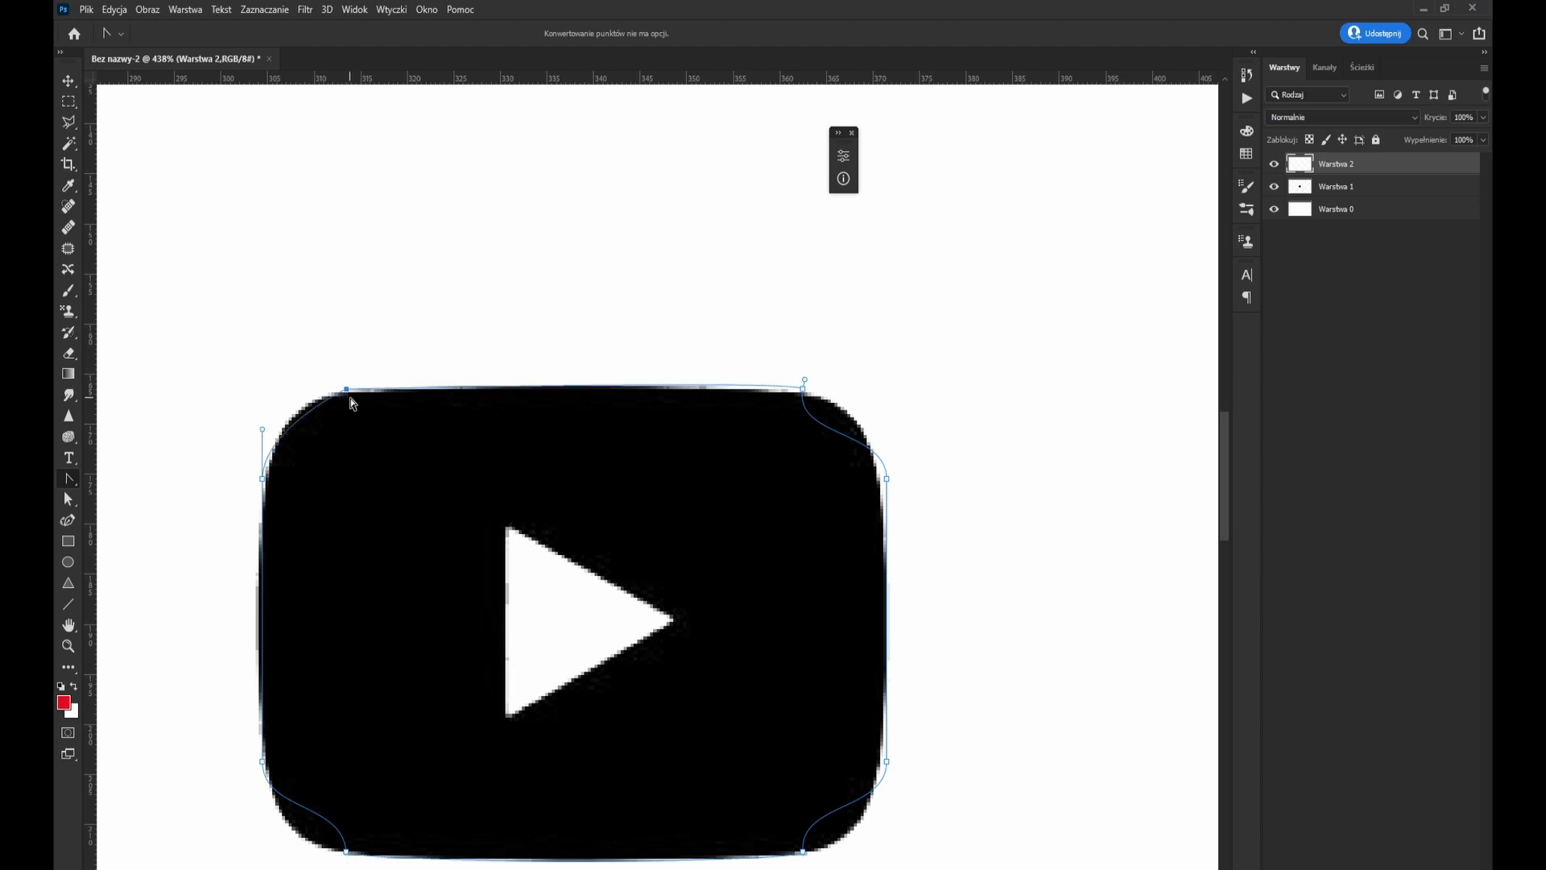
left_click_drag(805, 390, 822, 401)
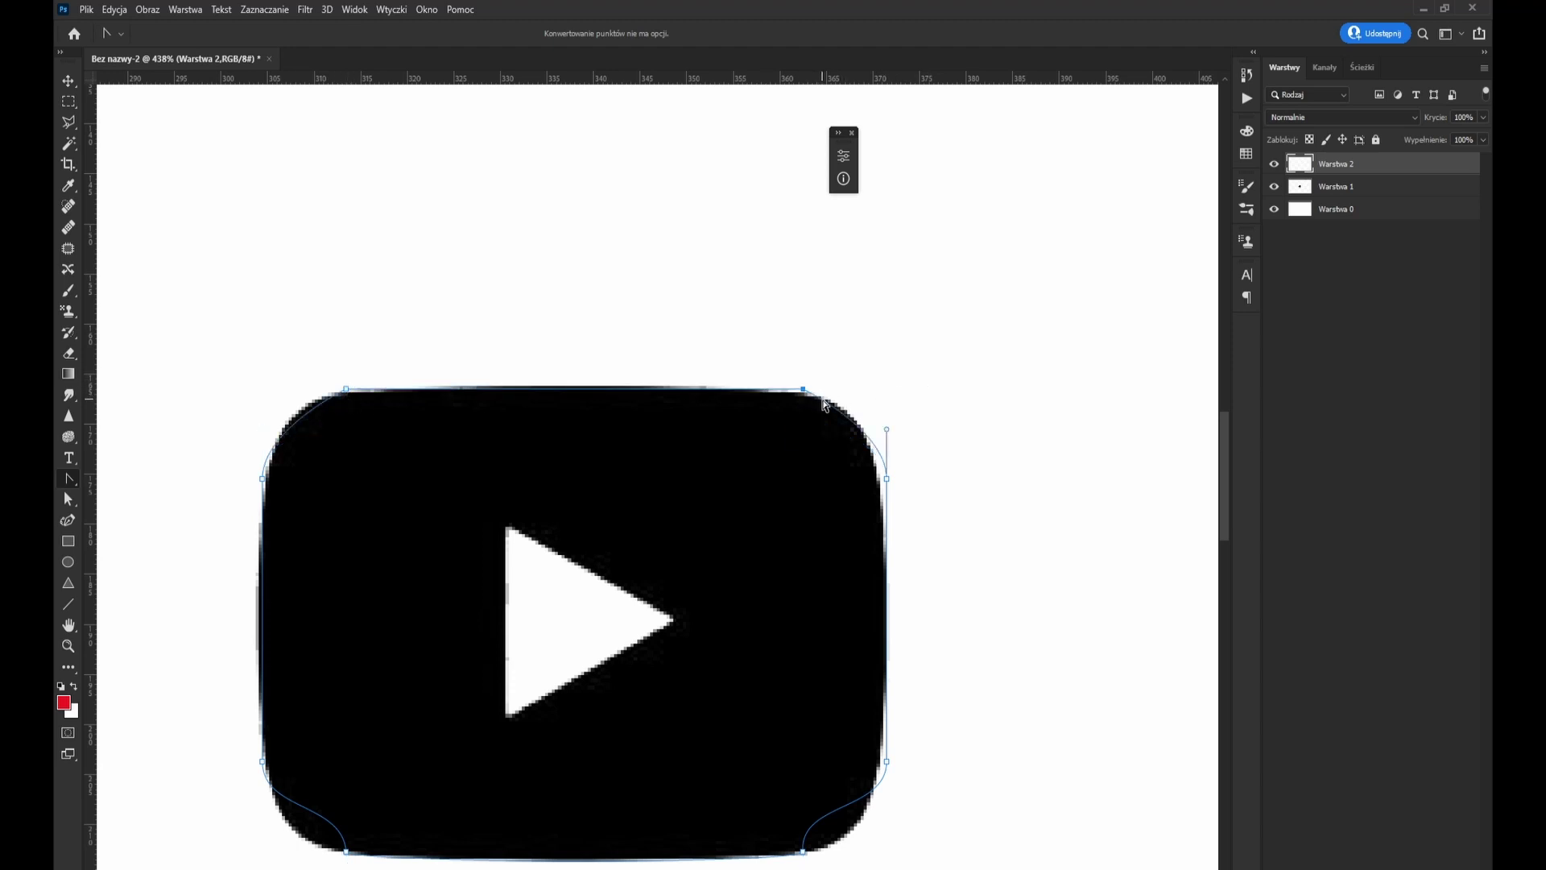
left_click(805, 852)
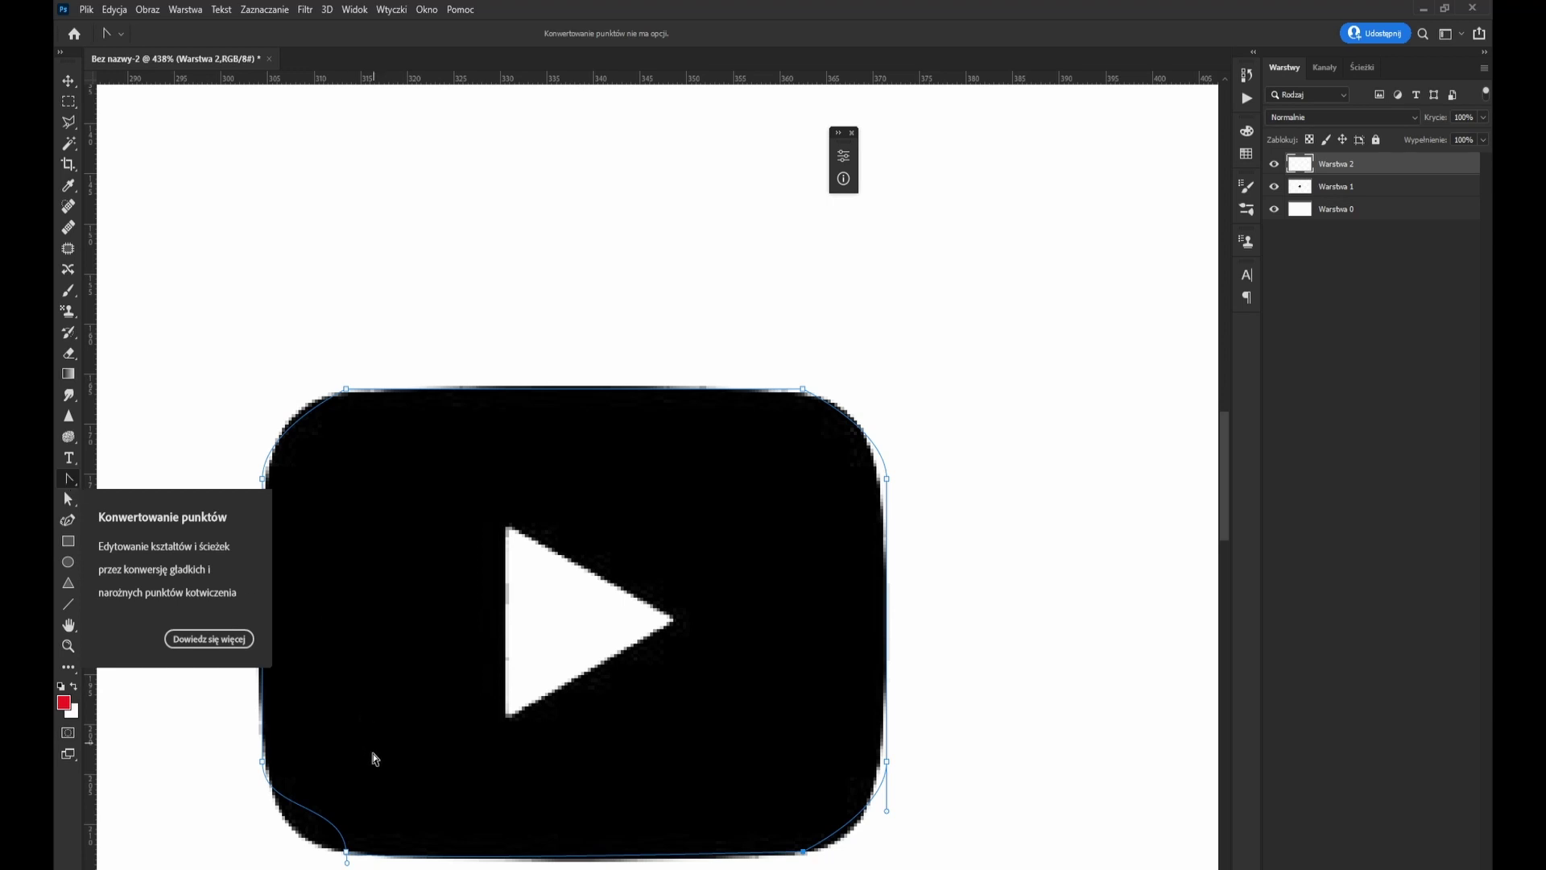
Smooth the bottom-left corner, show the Paths list and dock the Properties panel
left_click(347, 852)
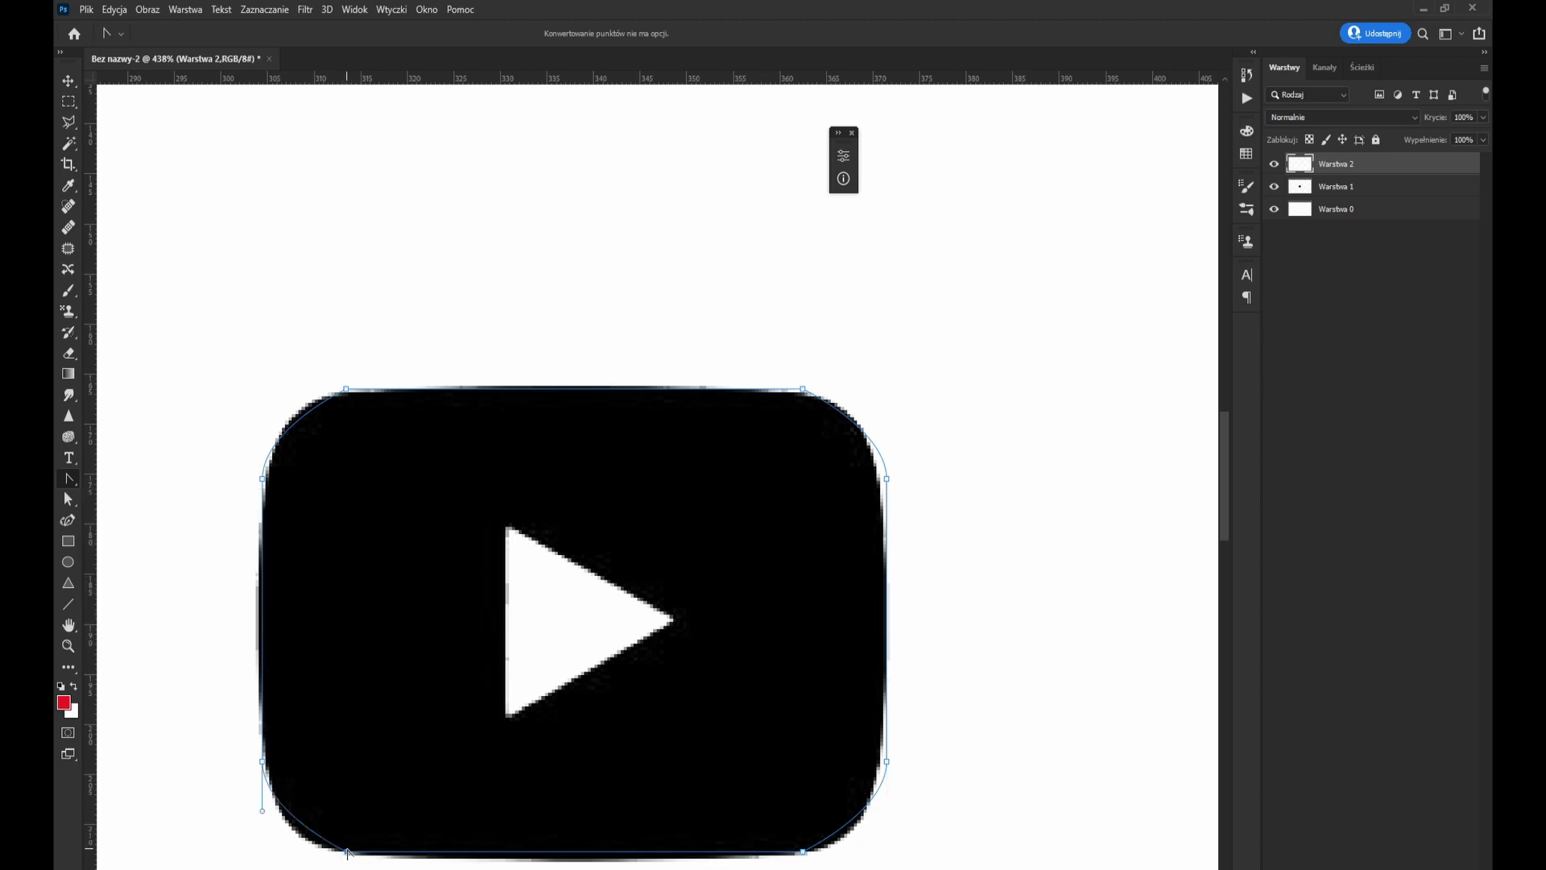
left_click(1359, 67)
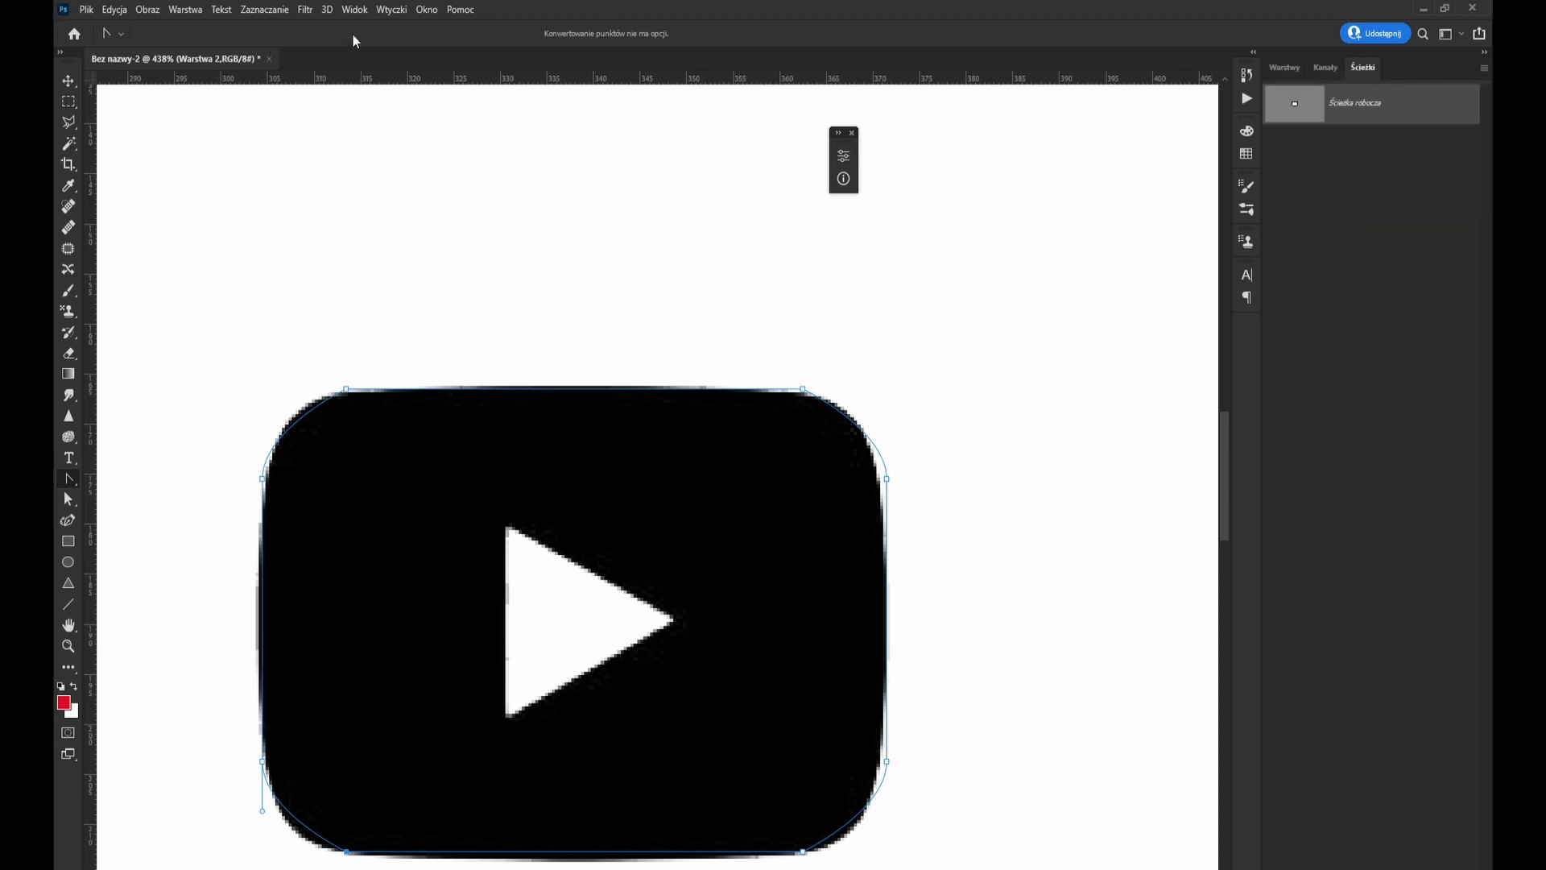
left_click(425, 10)
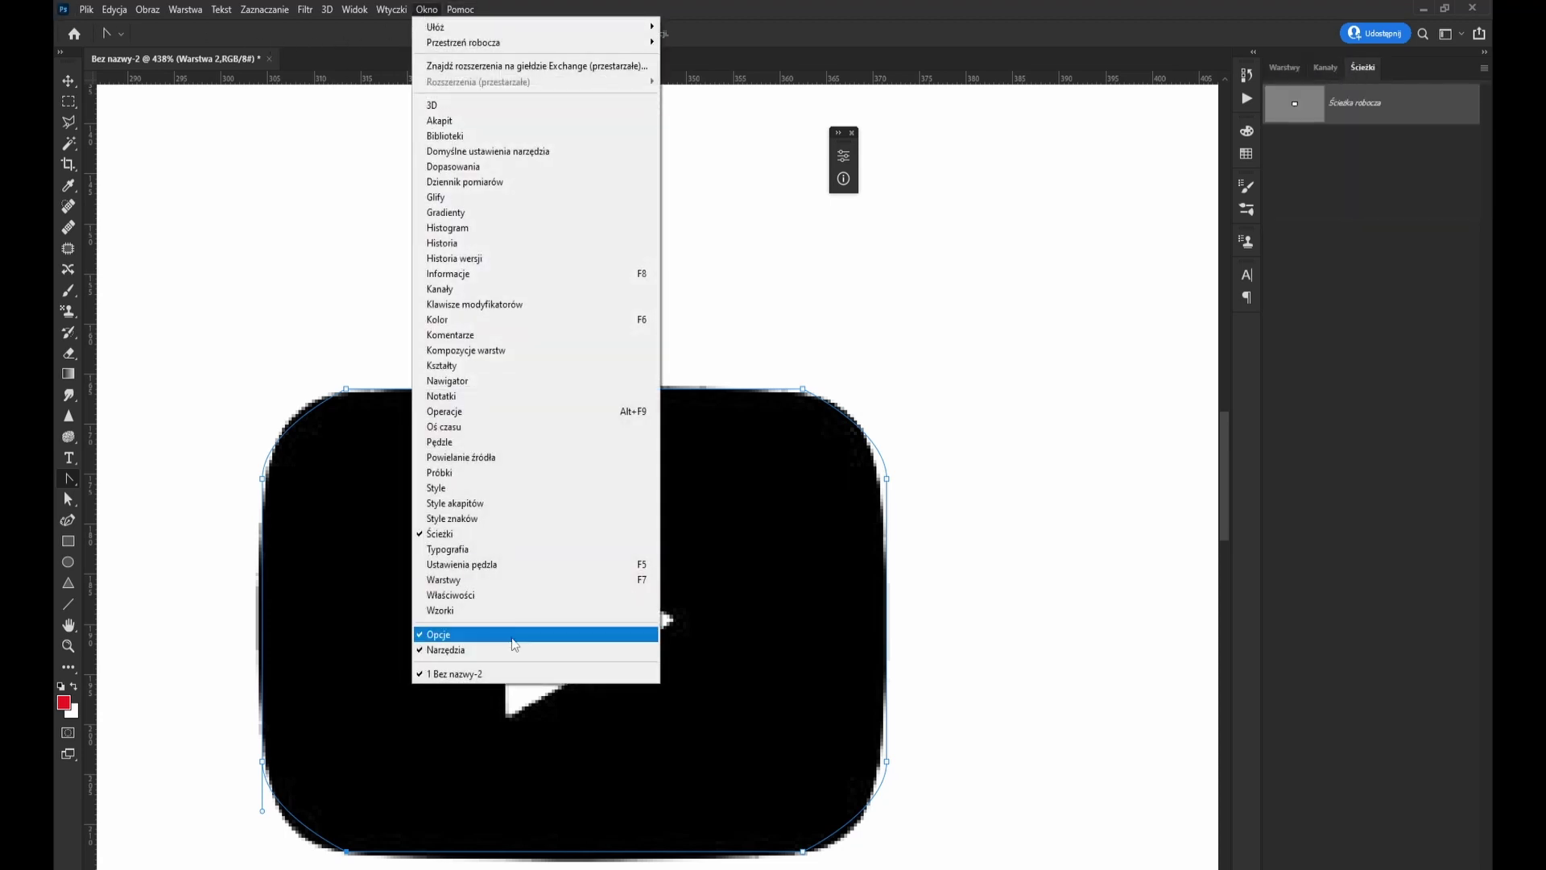
left_click(475, 596)
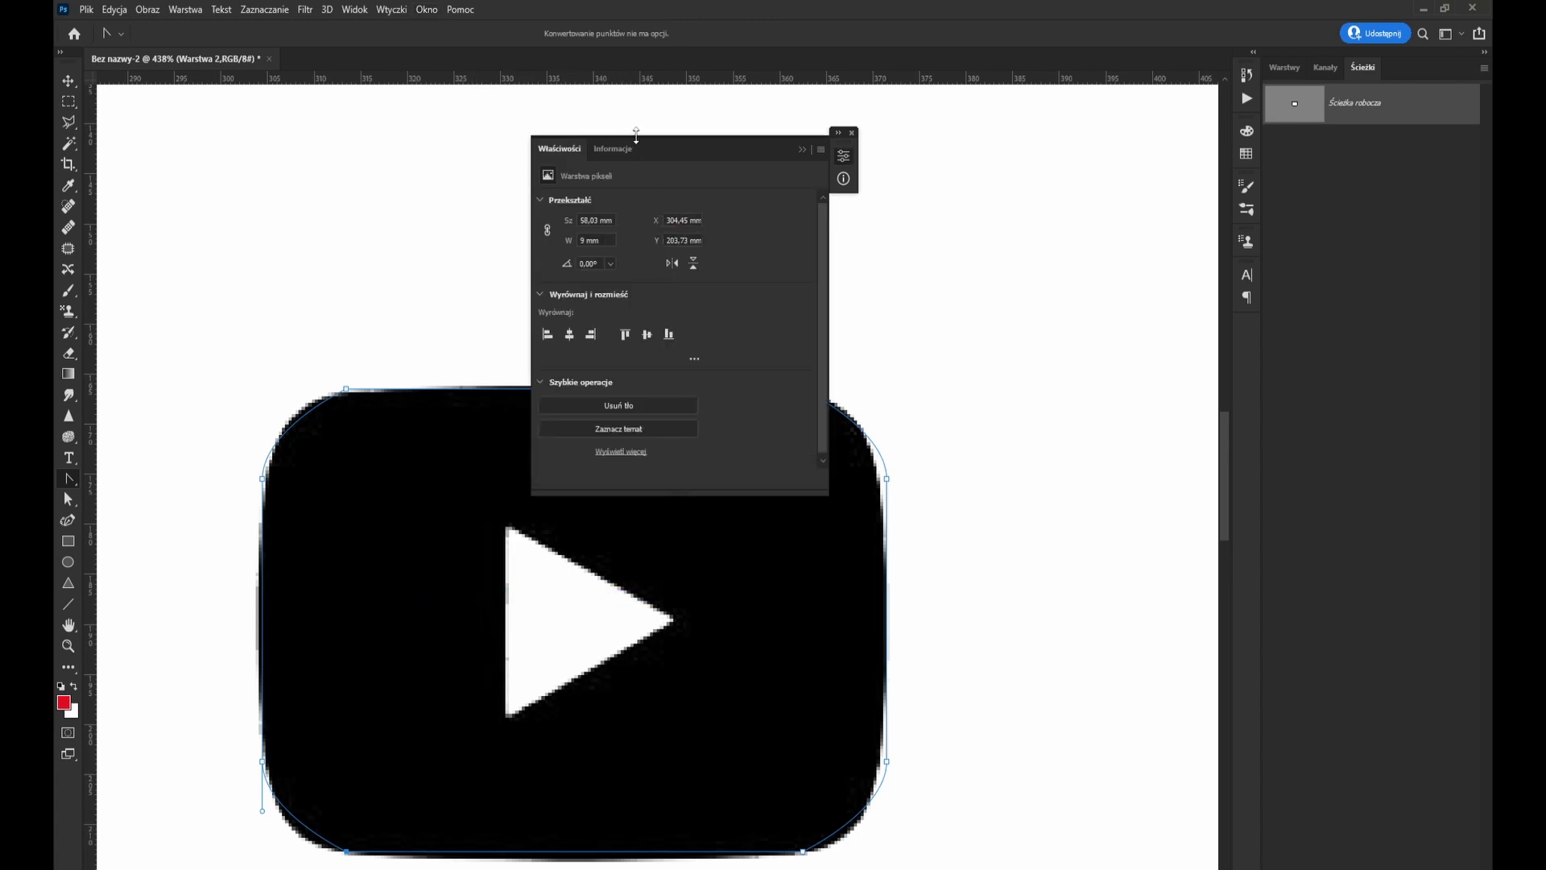
left_click_drag(642, 148, 1036, 201)
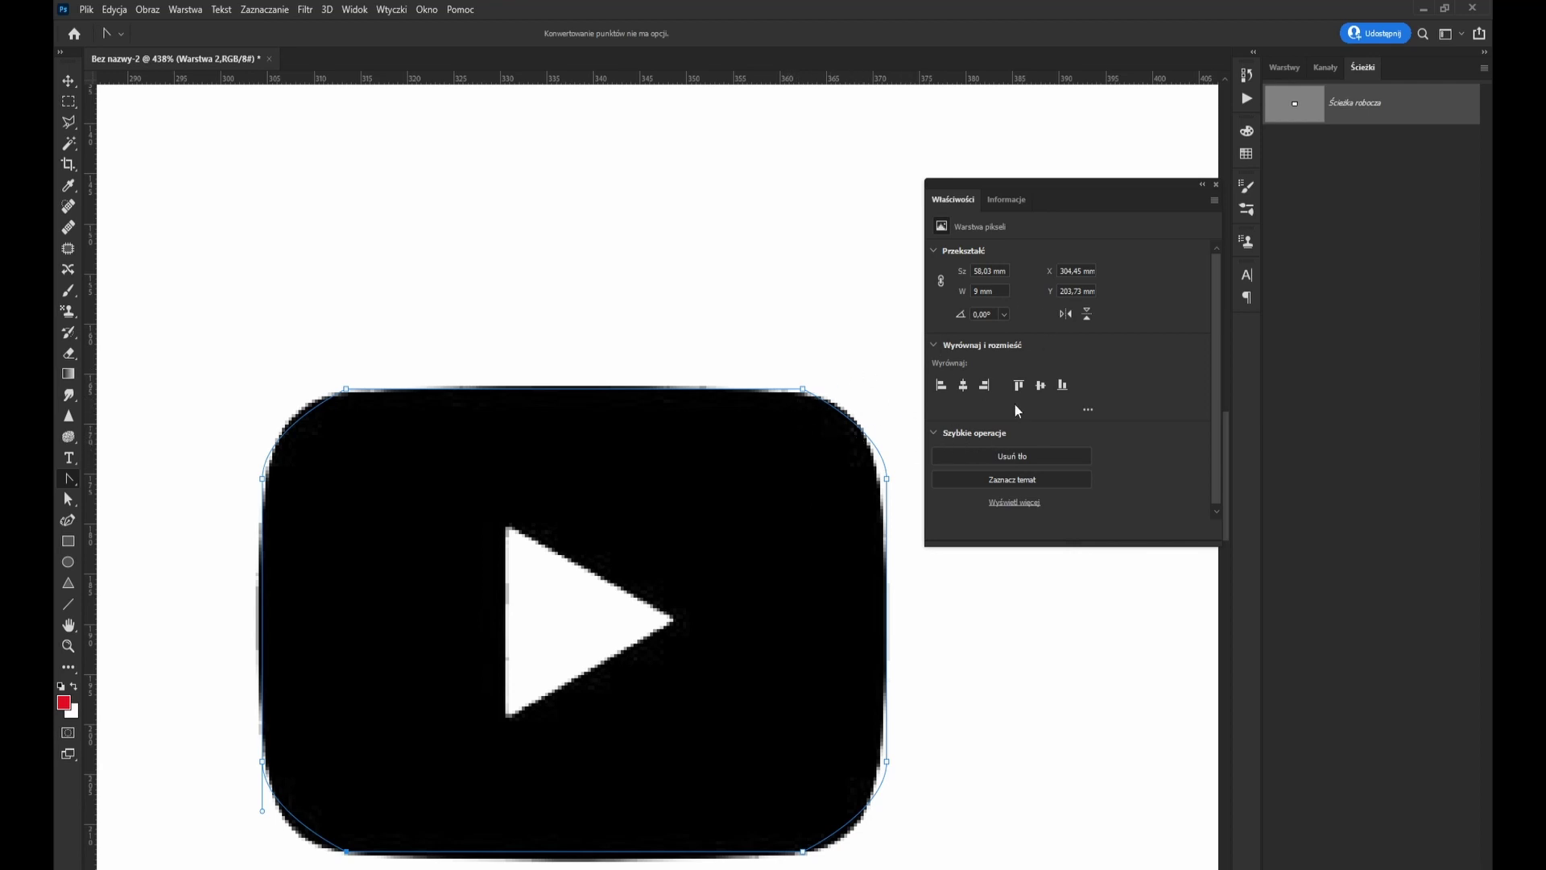
Collapse Properties and undo the last corner change to the work path
left_click(1201, 186)
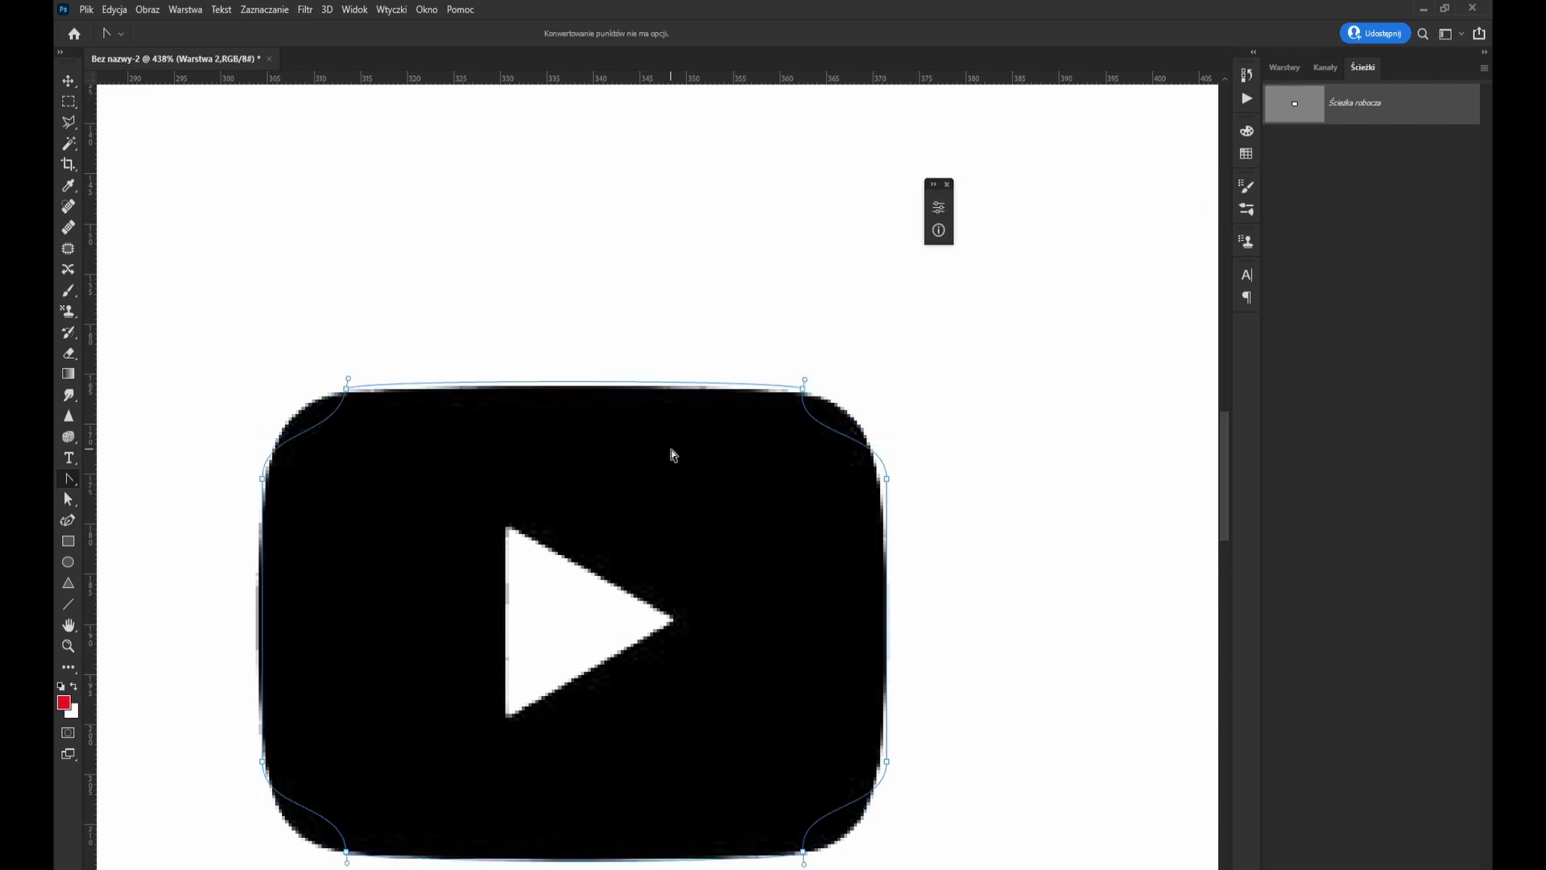
key("ctrl+z")
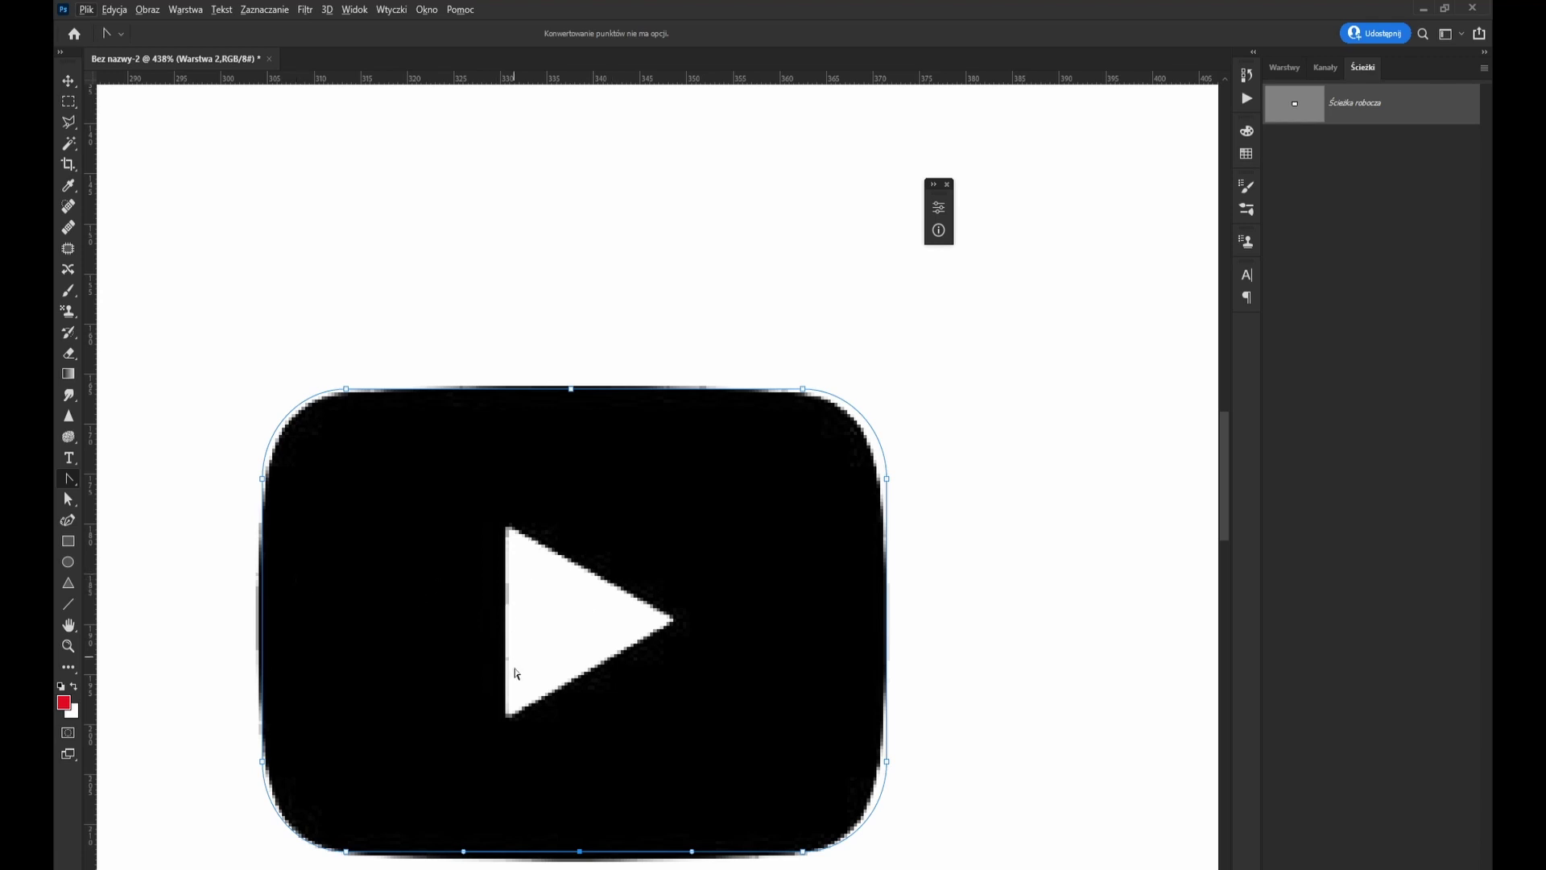
left_click(68, 583)
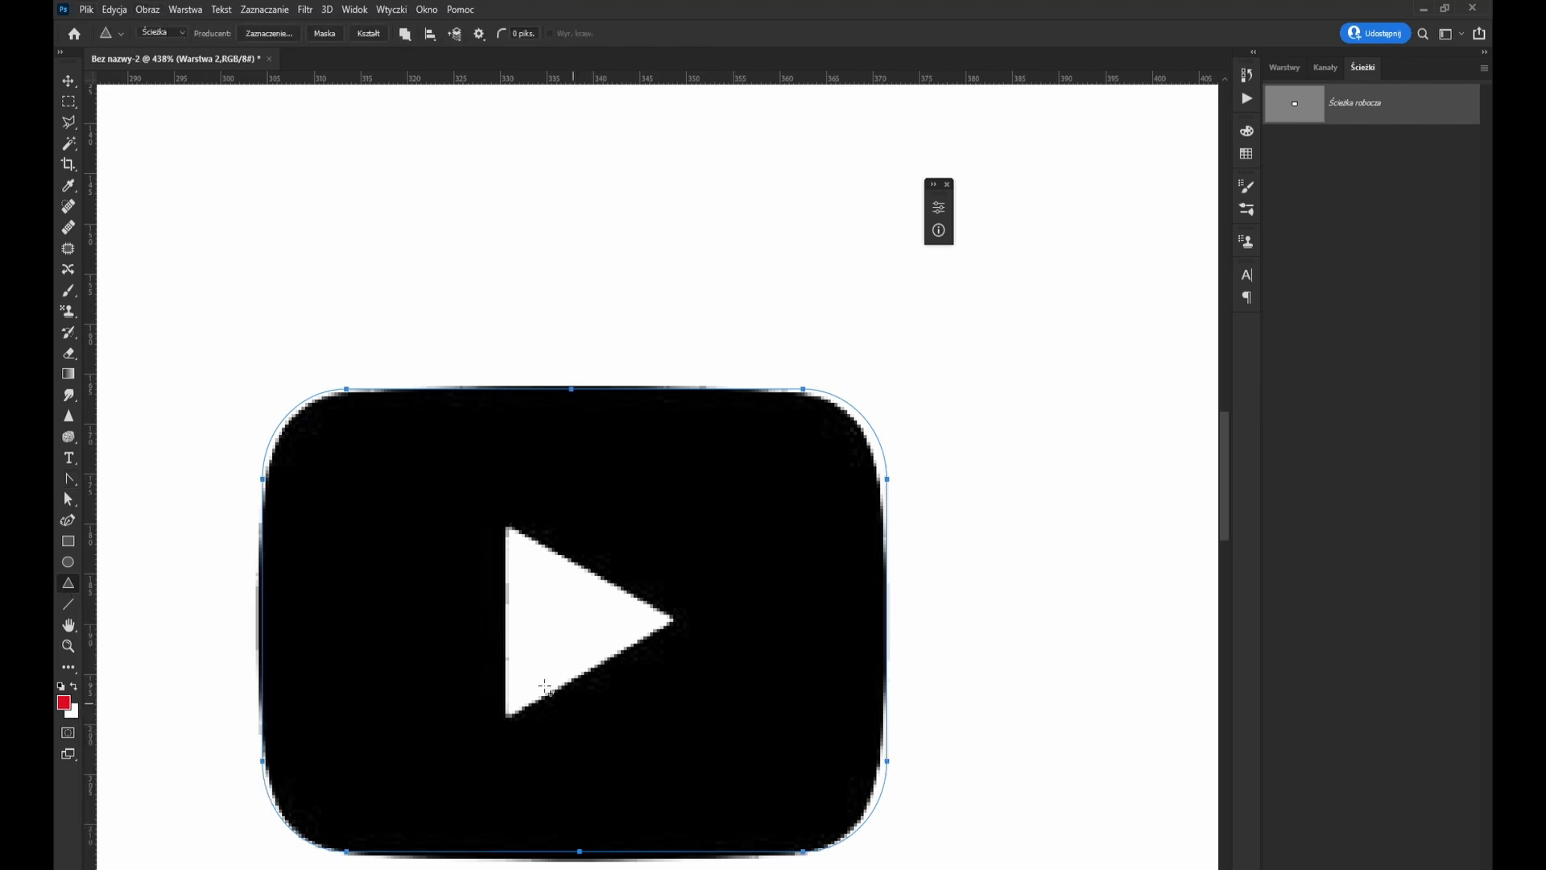
Draw a triangle path over the play icon, undoing a misplaced first attempt
mouse_move(506, 629)
left_mouse_down()
mouse_move(593, 652)
mouse_move(862, 787)
left_mouse_up()
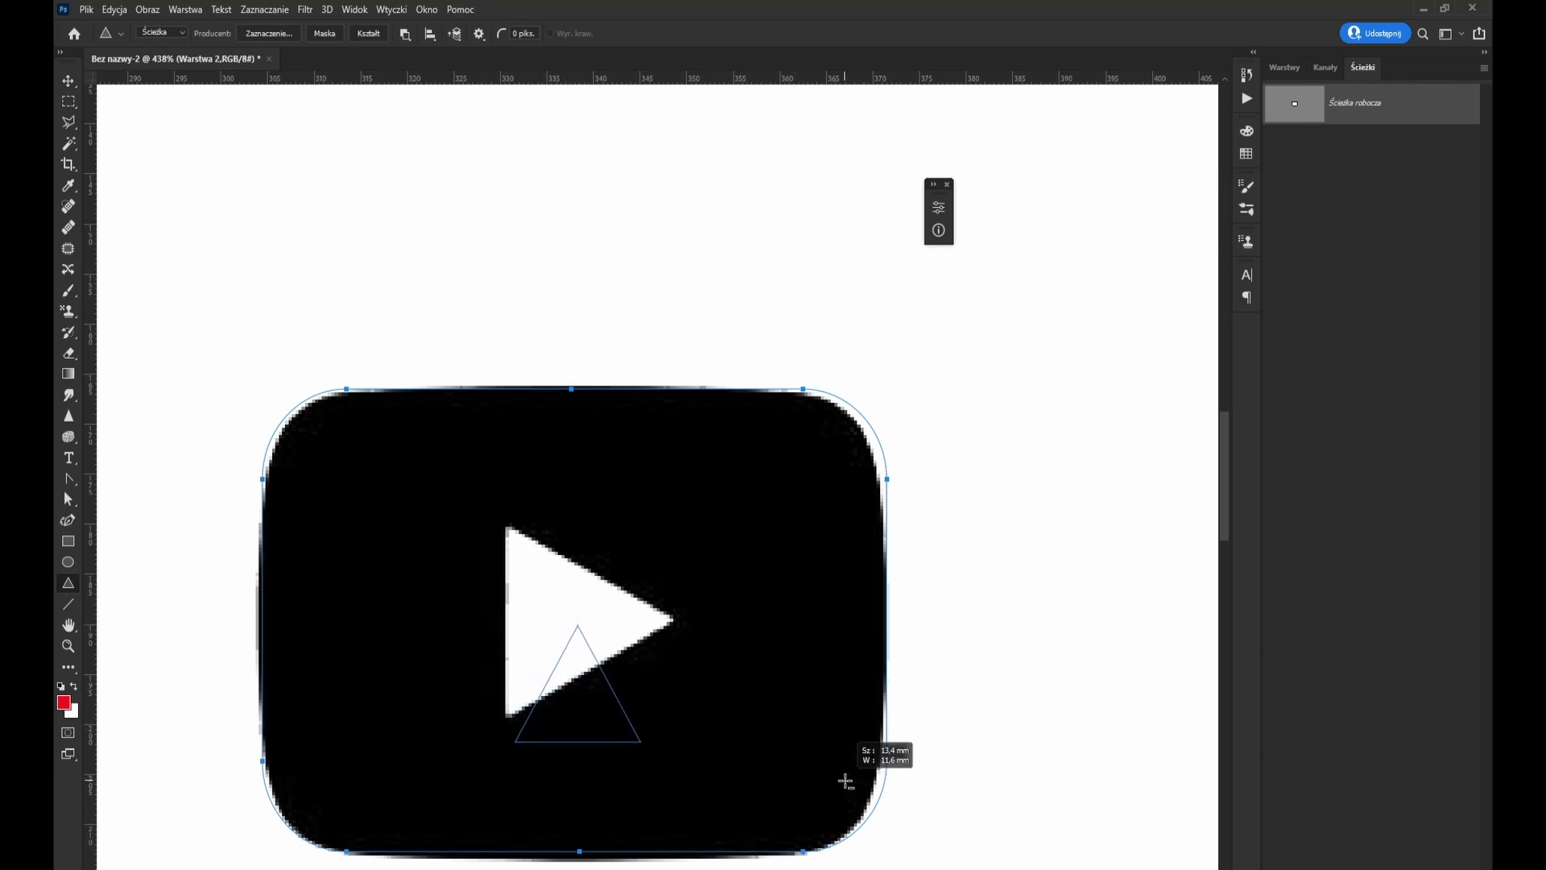
left_click_drag(862, 787, 847, 780)
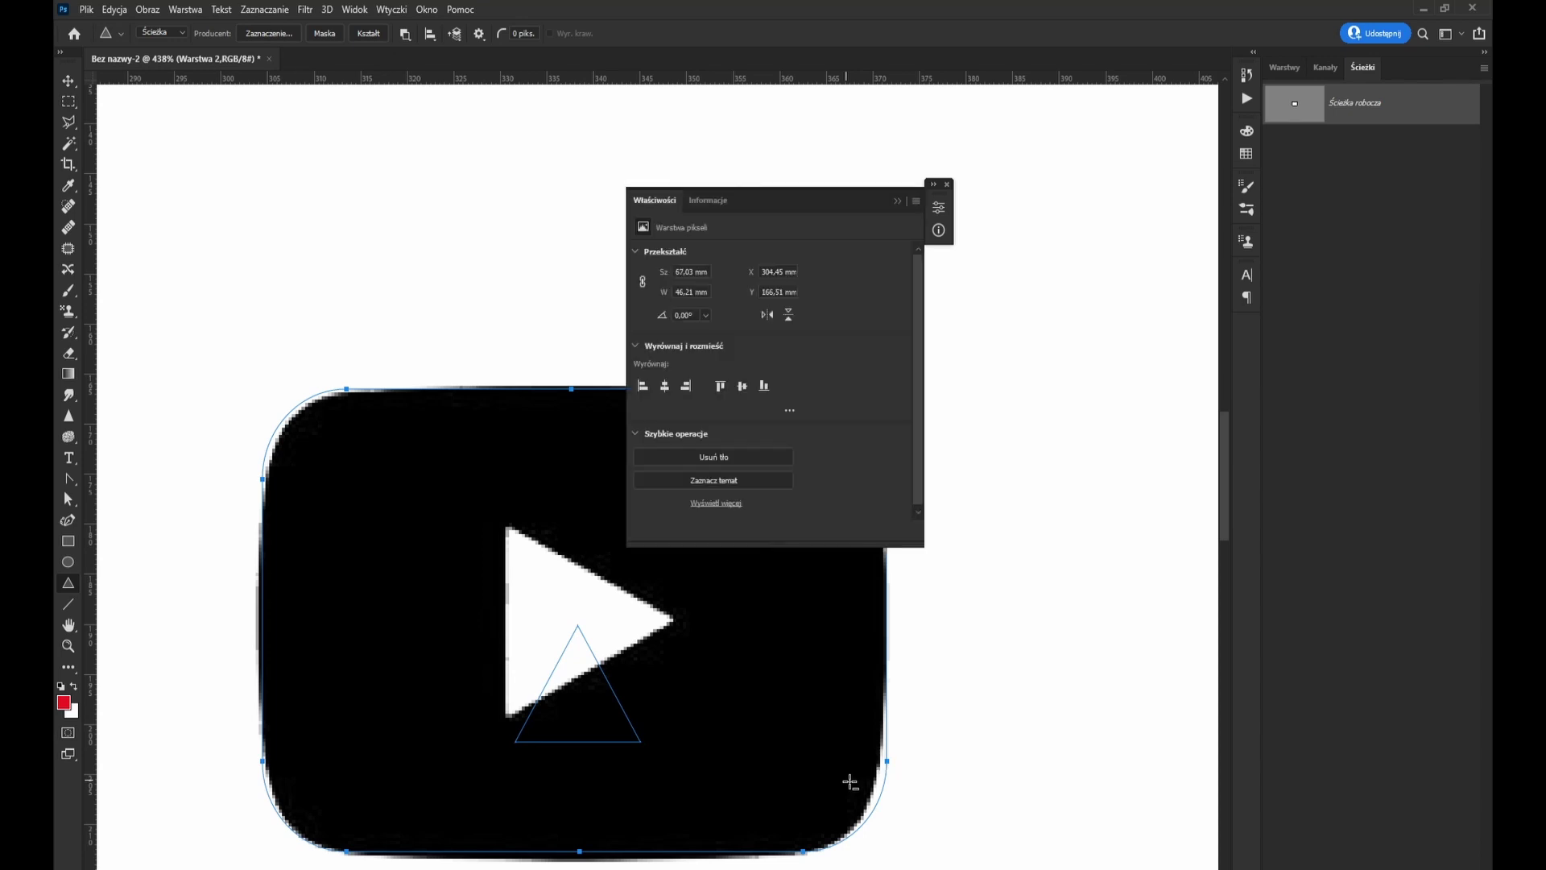
left_click(897, 201)
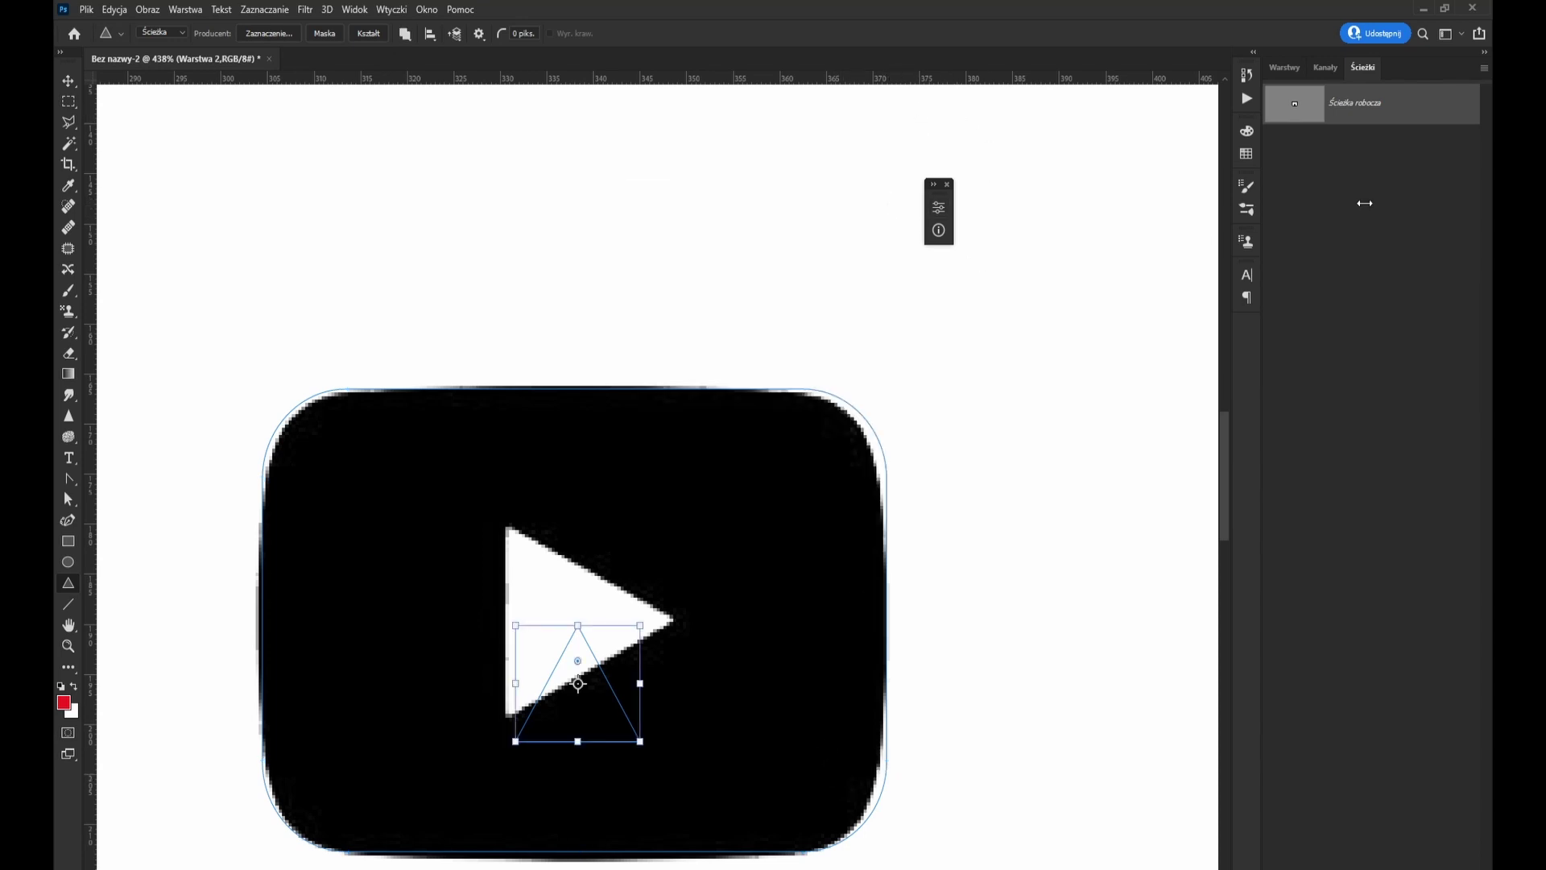
key("ctrl+z")
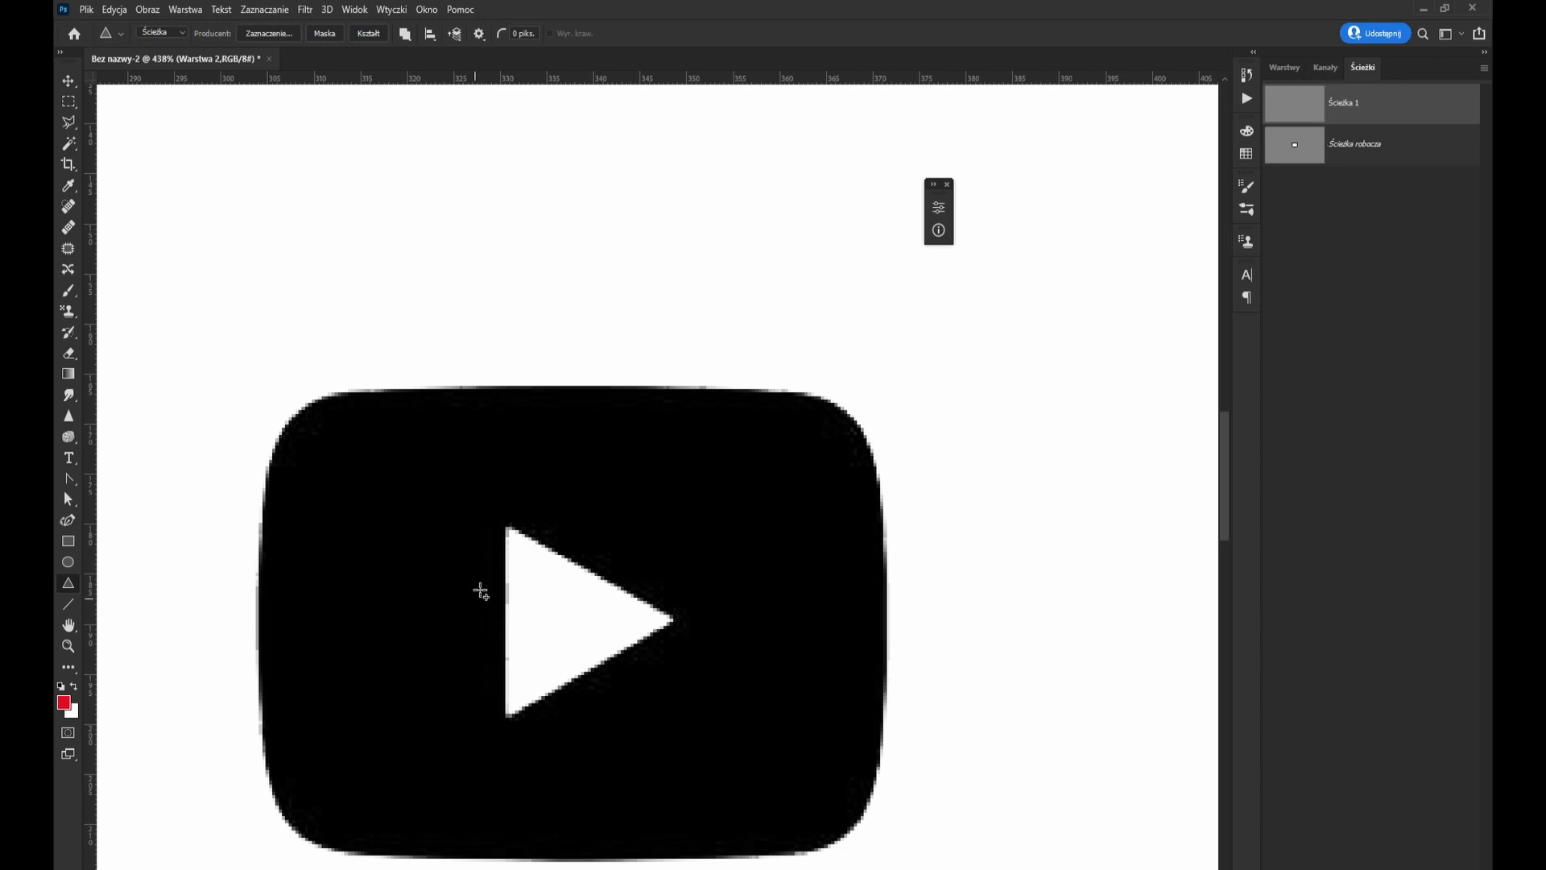
mouse_move(494, 574)
left_mouse_down()
mouse_move(680, 708)
mouse_move(805, 725)
left_mouse_up()
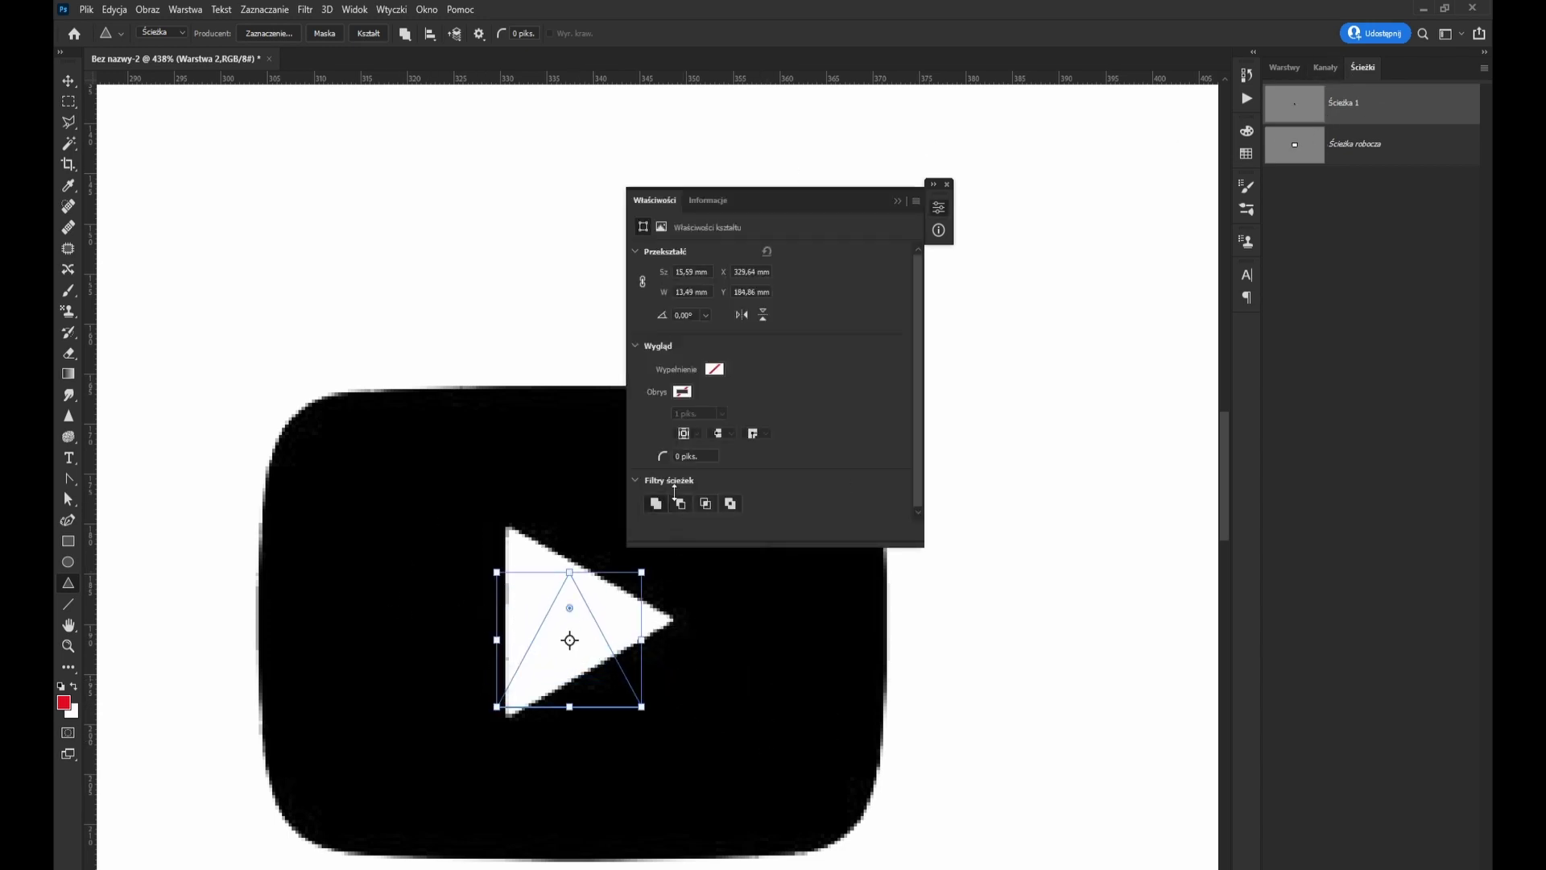
Rotate the triangle 90° to point right, then scale and move it over the play icon
key("ctrl+t")
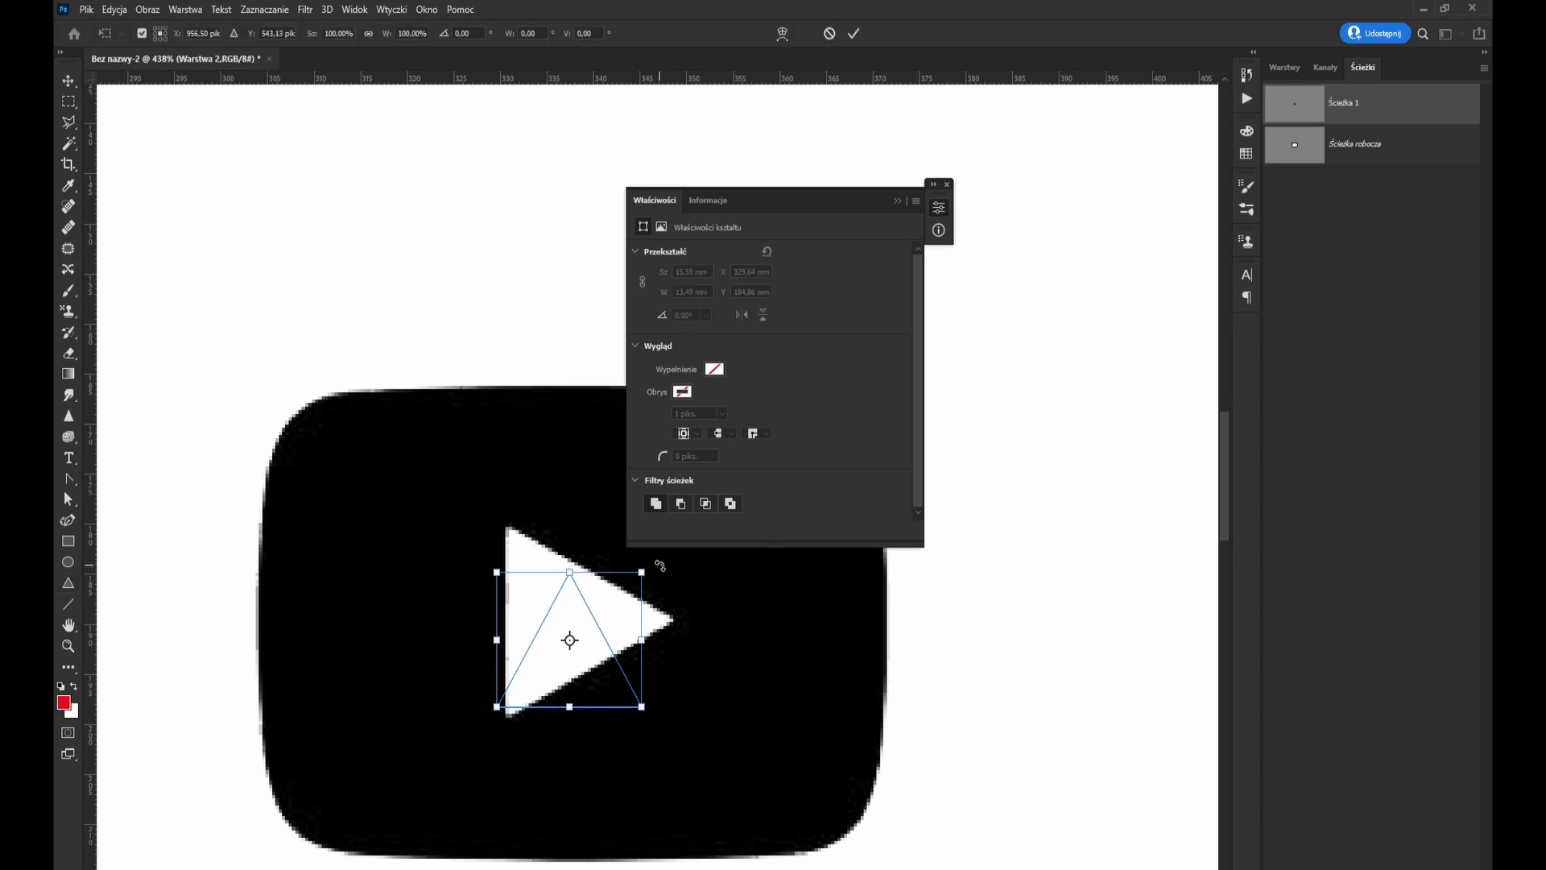
left_click_drag(659, 566, 662, 749)
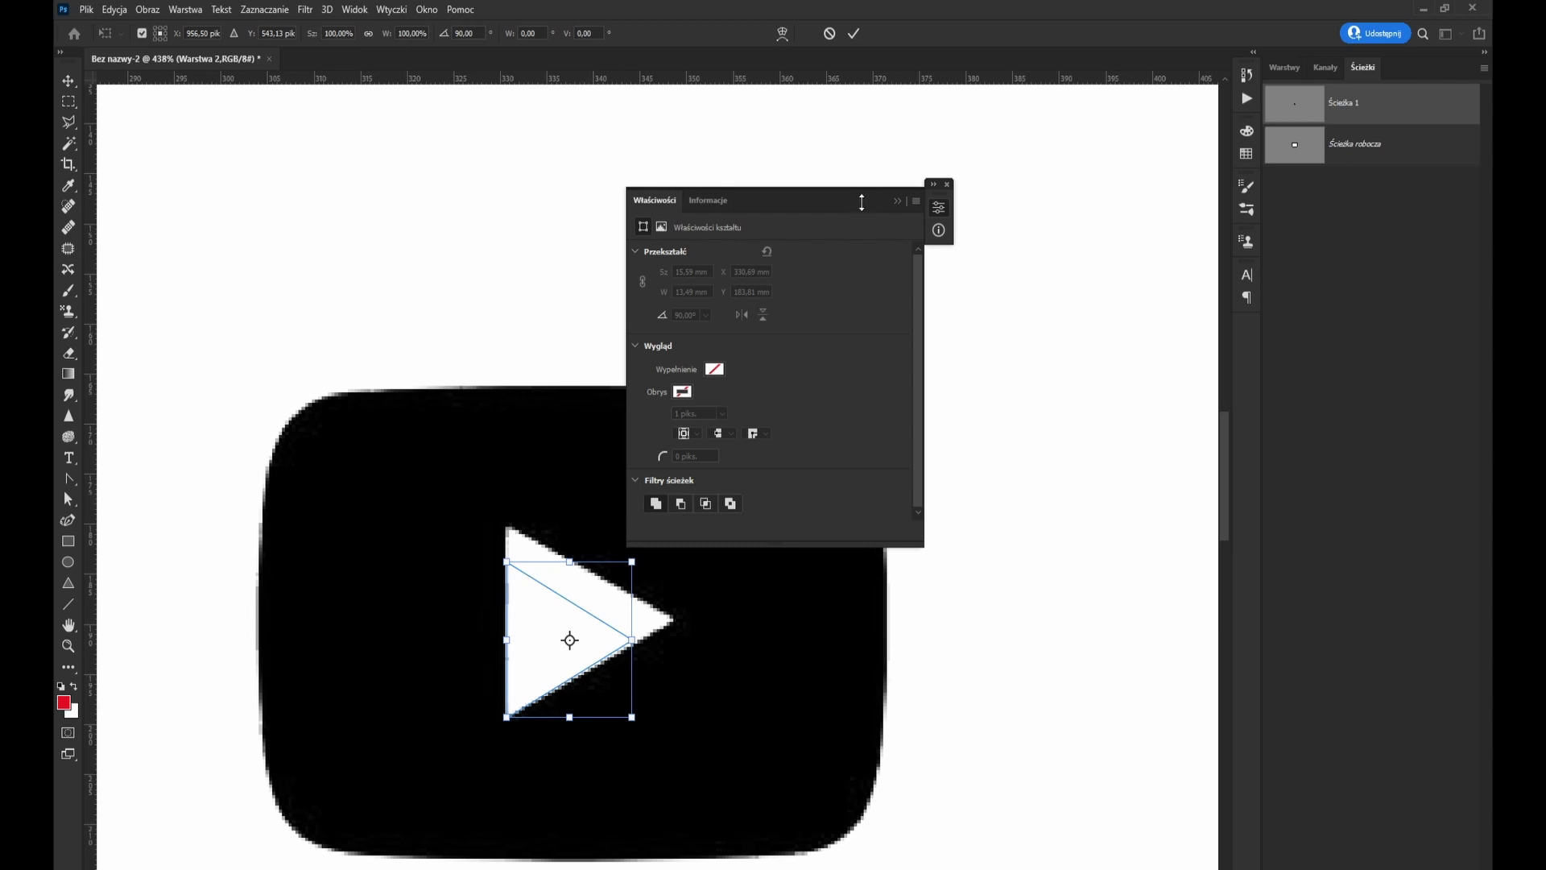
left_click(858, 33)
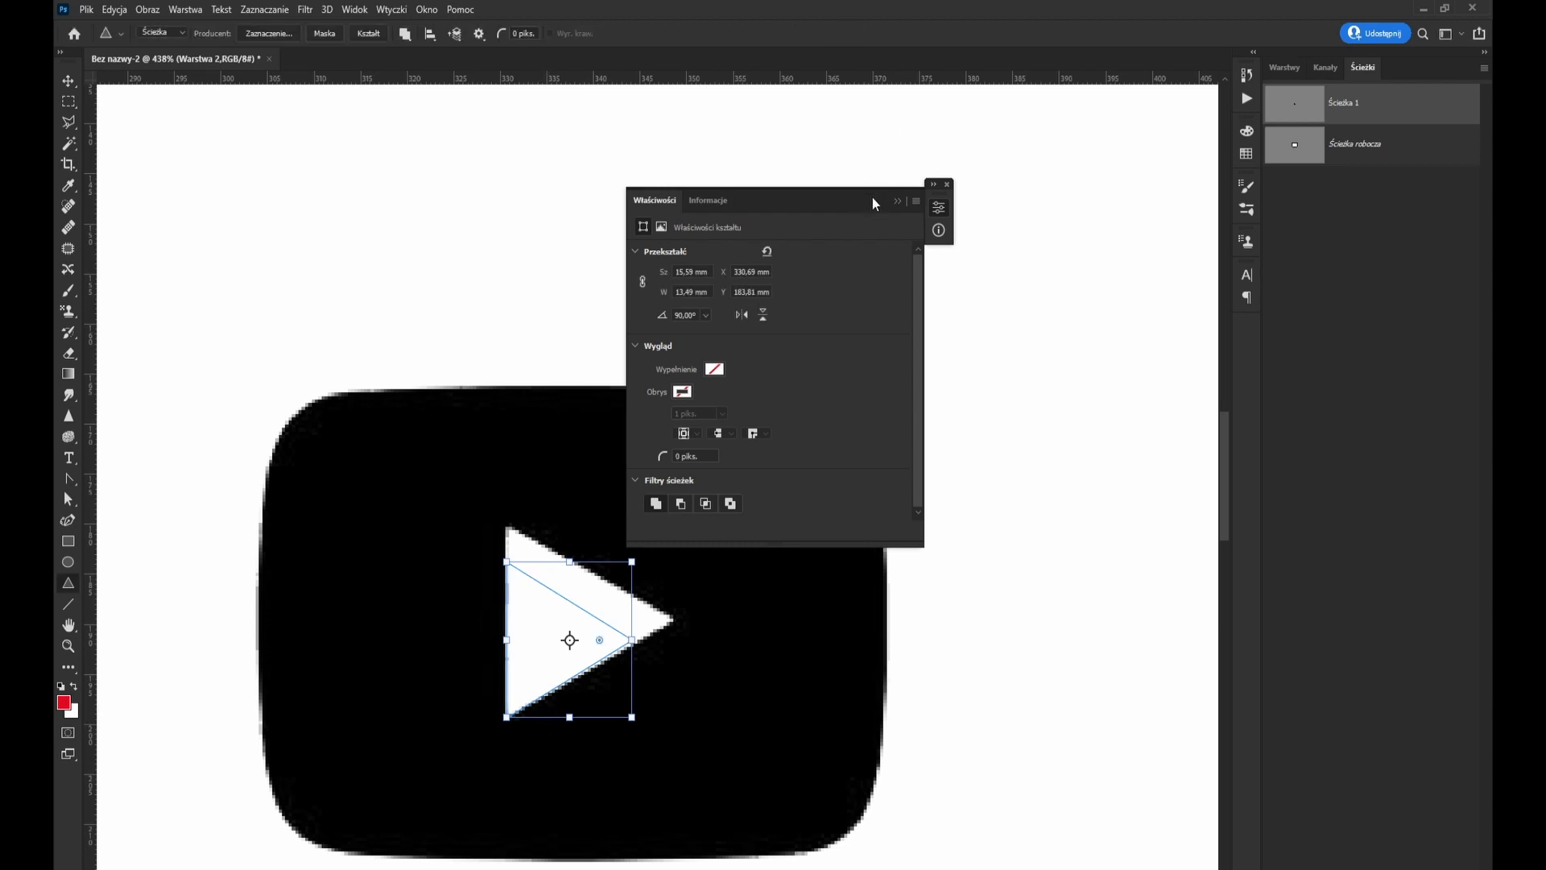
left_click_drag(872, 197, 1154, 111)
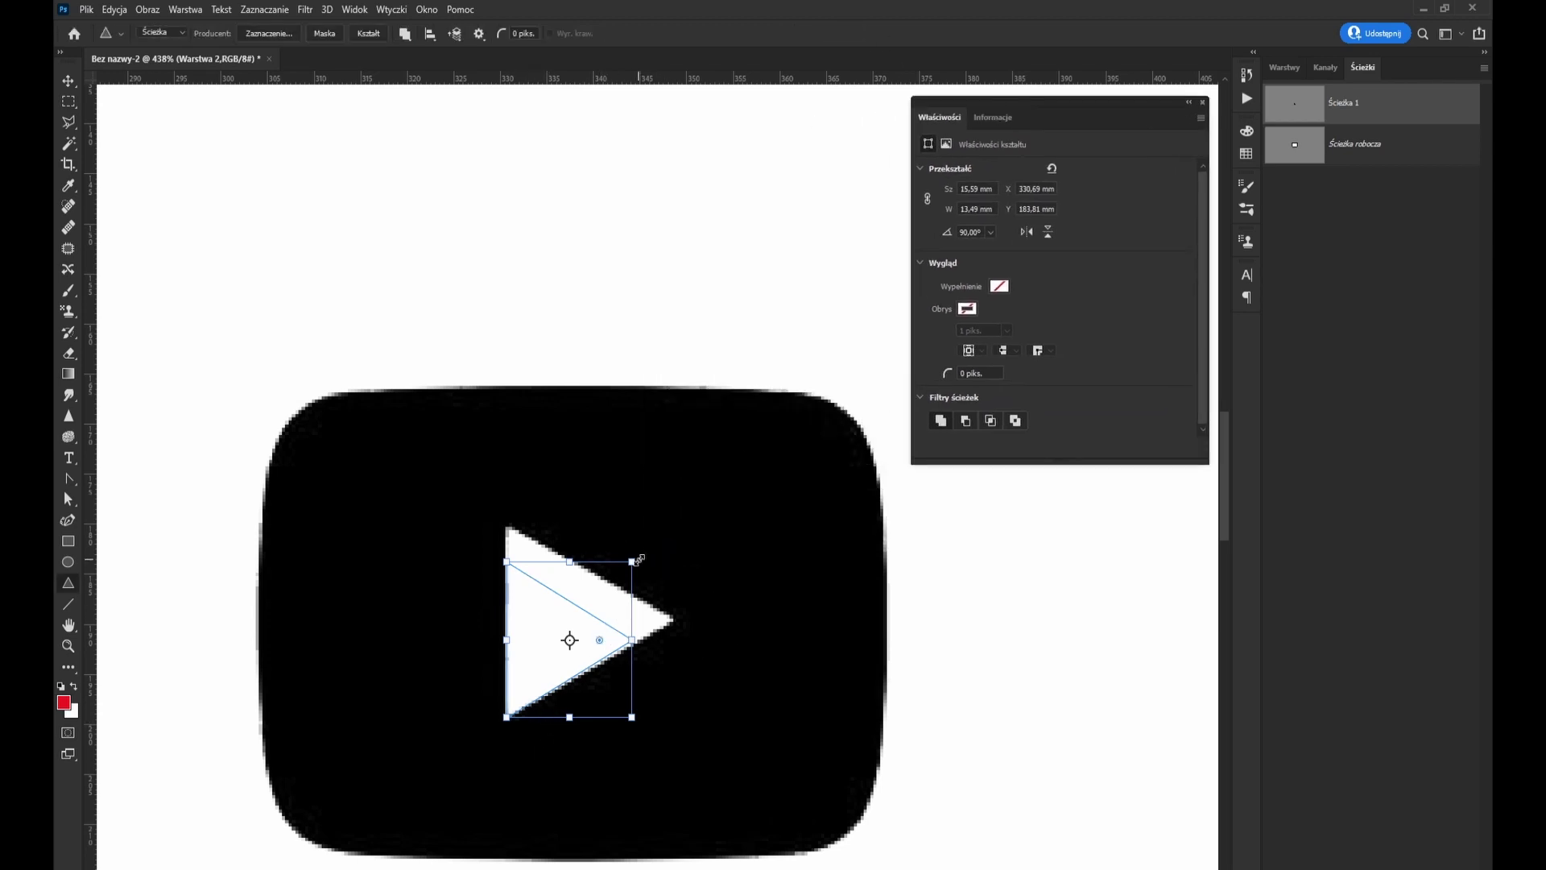
mouse_move(632, 561)
left_mouse_down()
mouse_move(677, 531)
mouse_move(629, 566)
left_mouse_up()
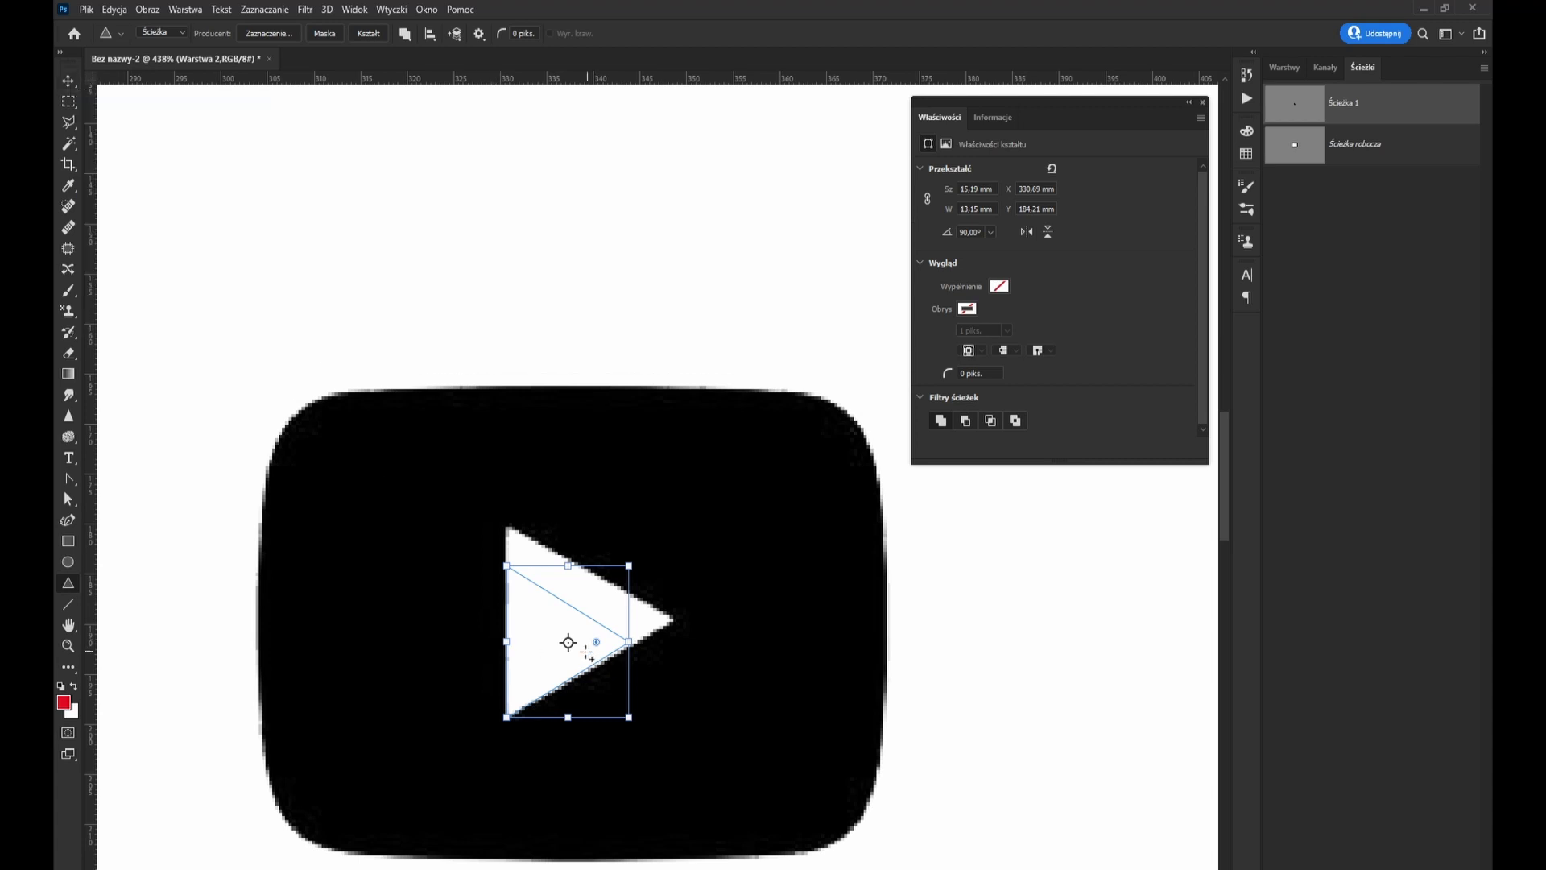
left_click_drag(572, 650, 509, 716)
left_click_drag(633, 562, 680, 523)
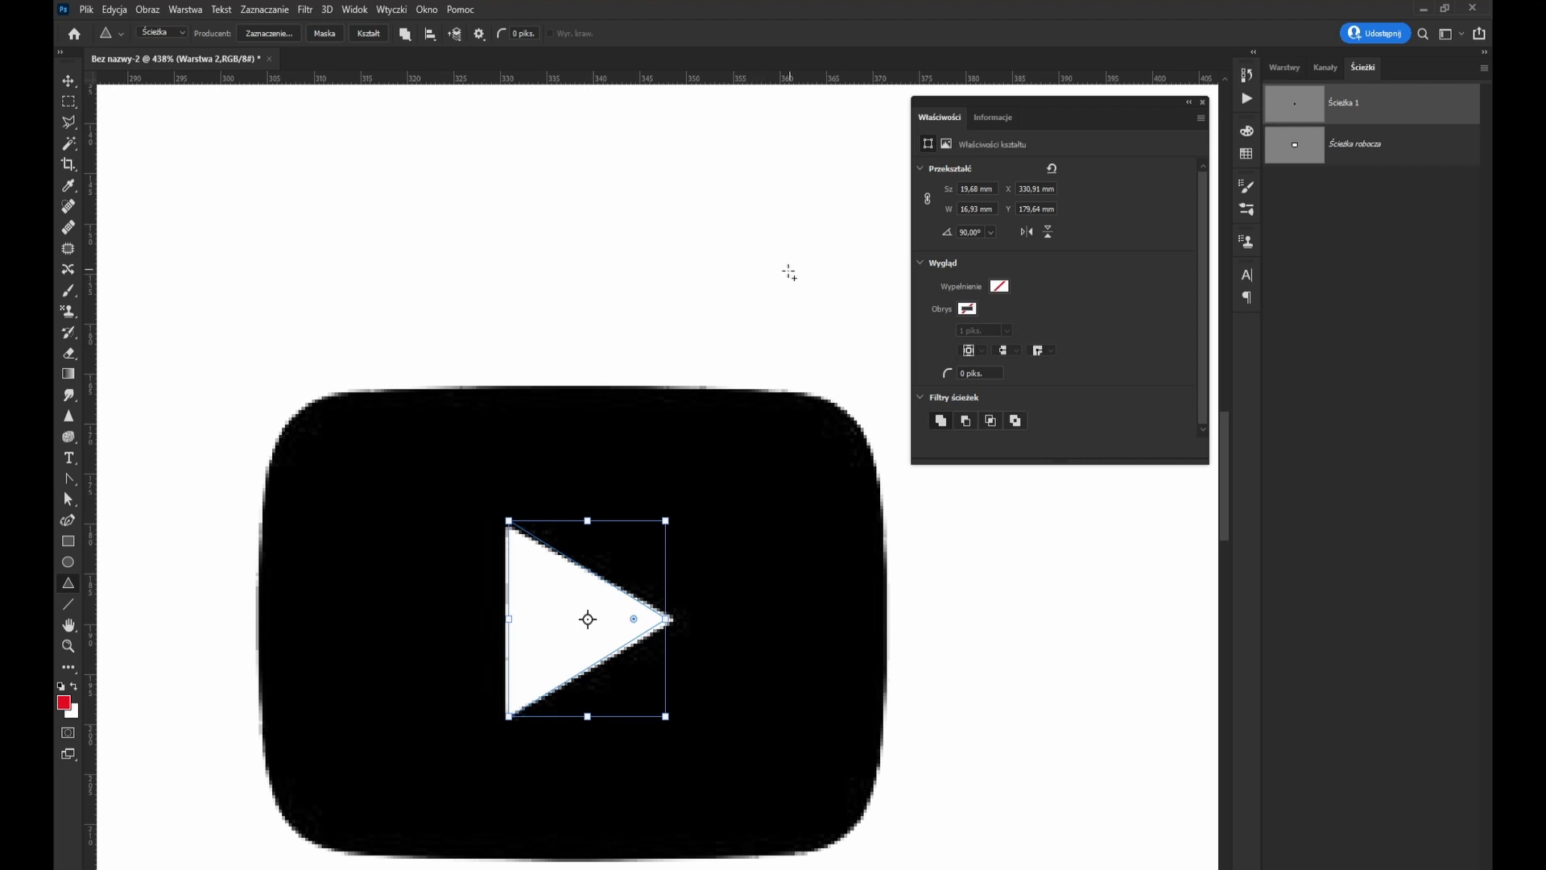
left_click(71, 105)
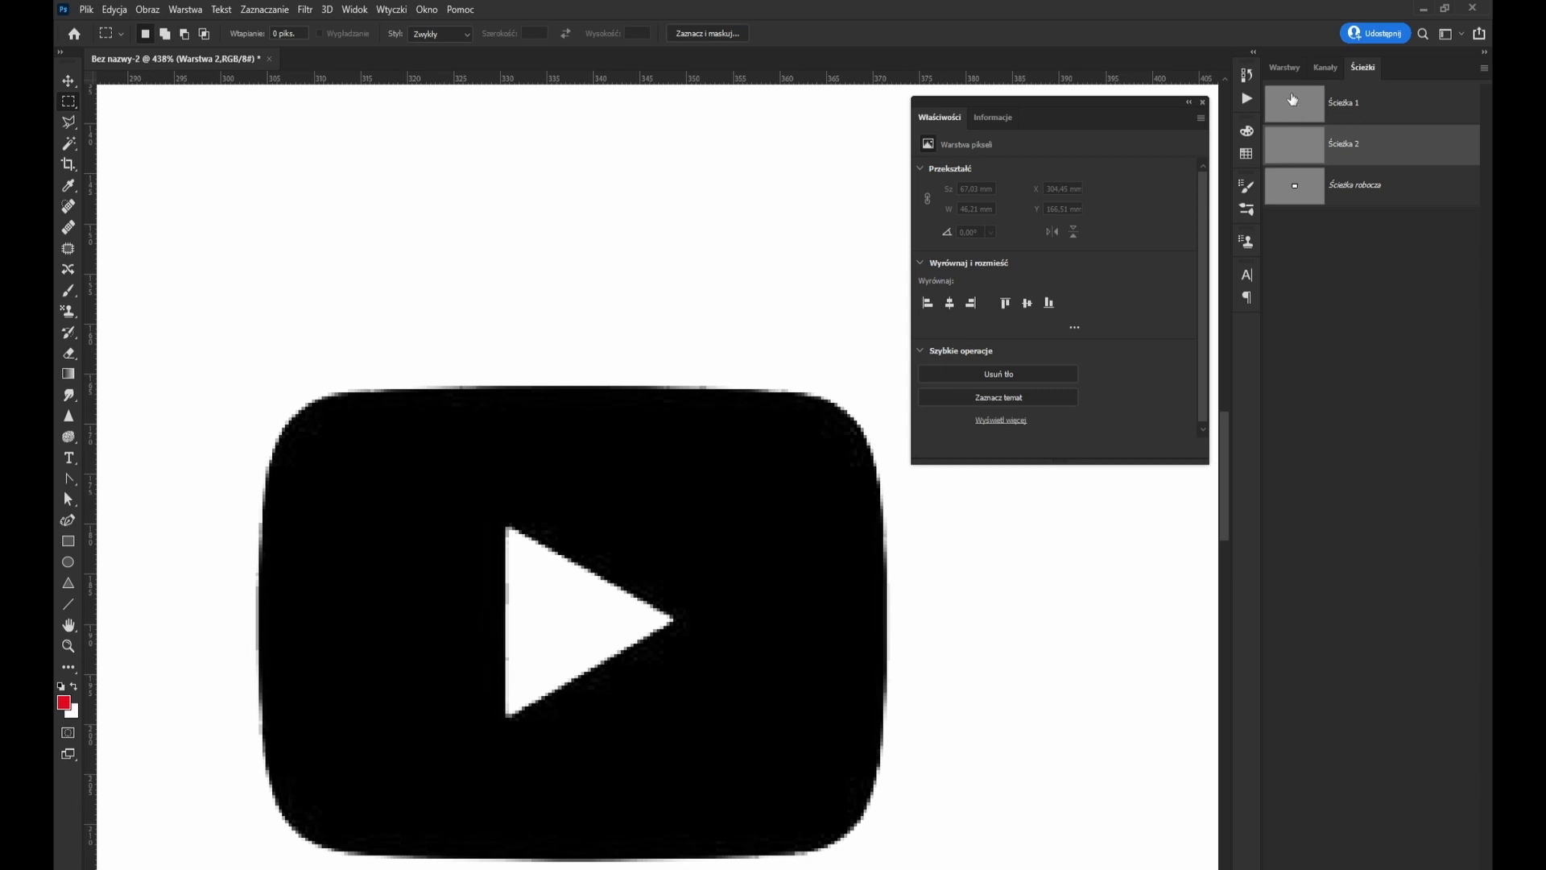
Copy the rounded-rectangle outline from the work path and paste it into Ścieżka 2
left_click(1297, 189)
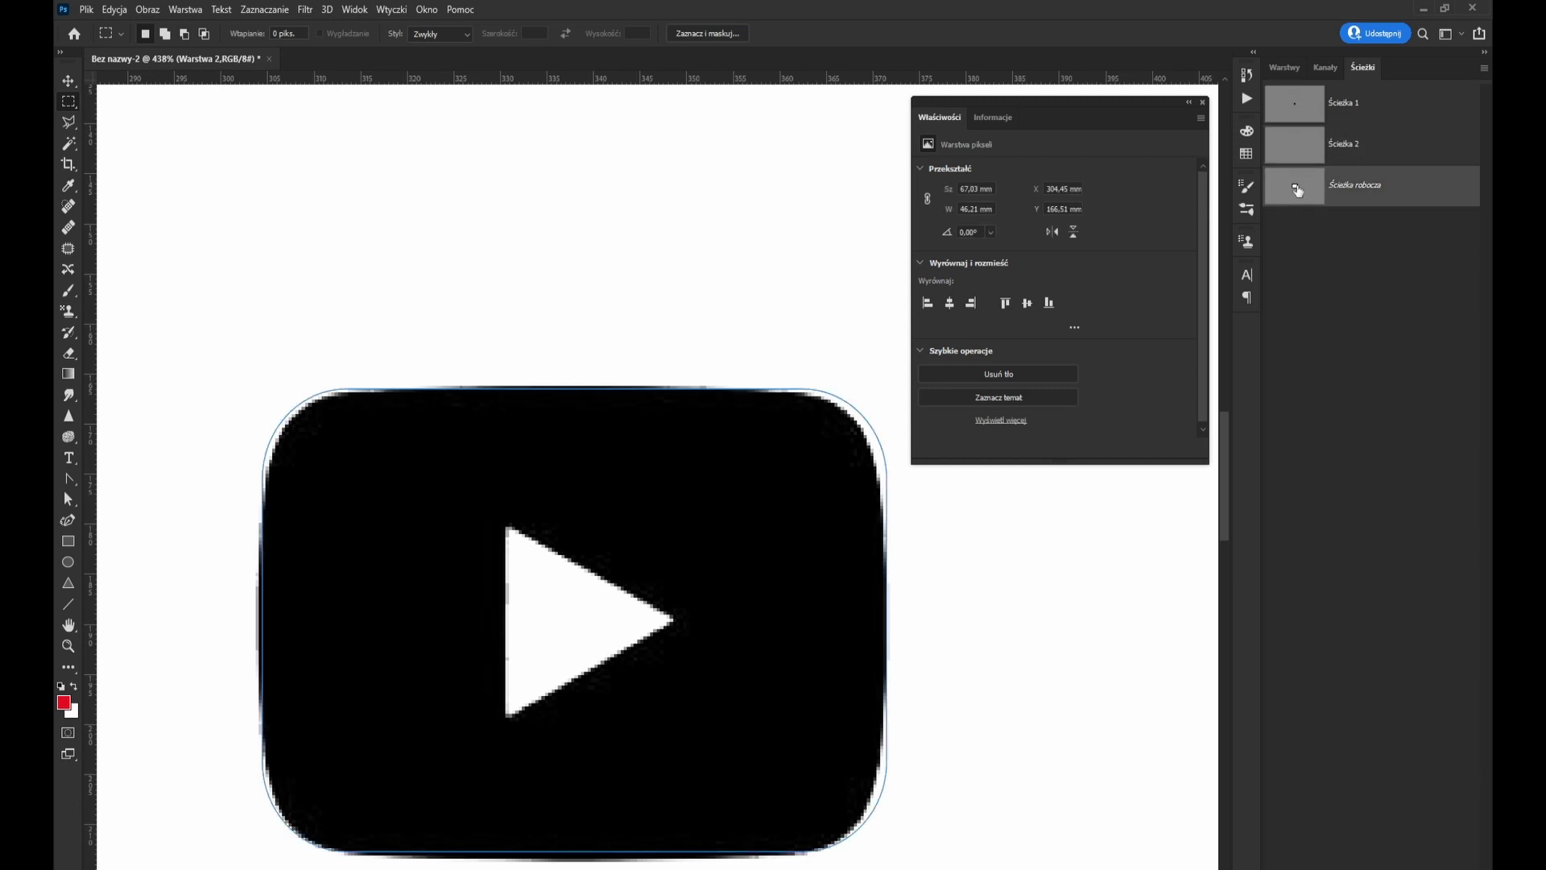
left_click(1190, 103)
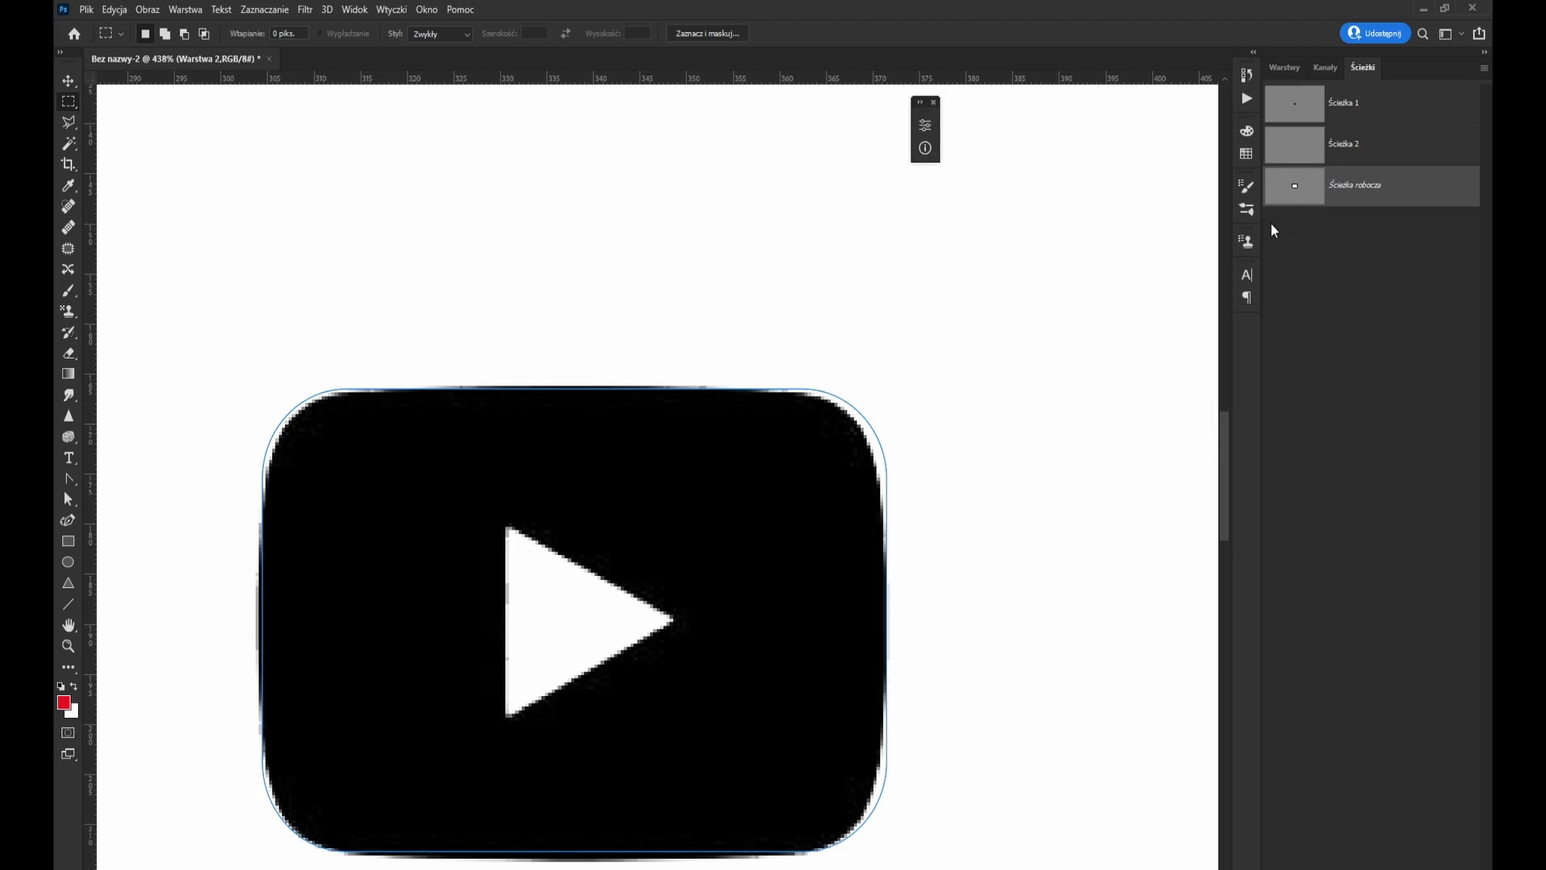
left_click(69, 502)
left_click(145, 499)
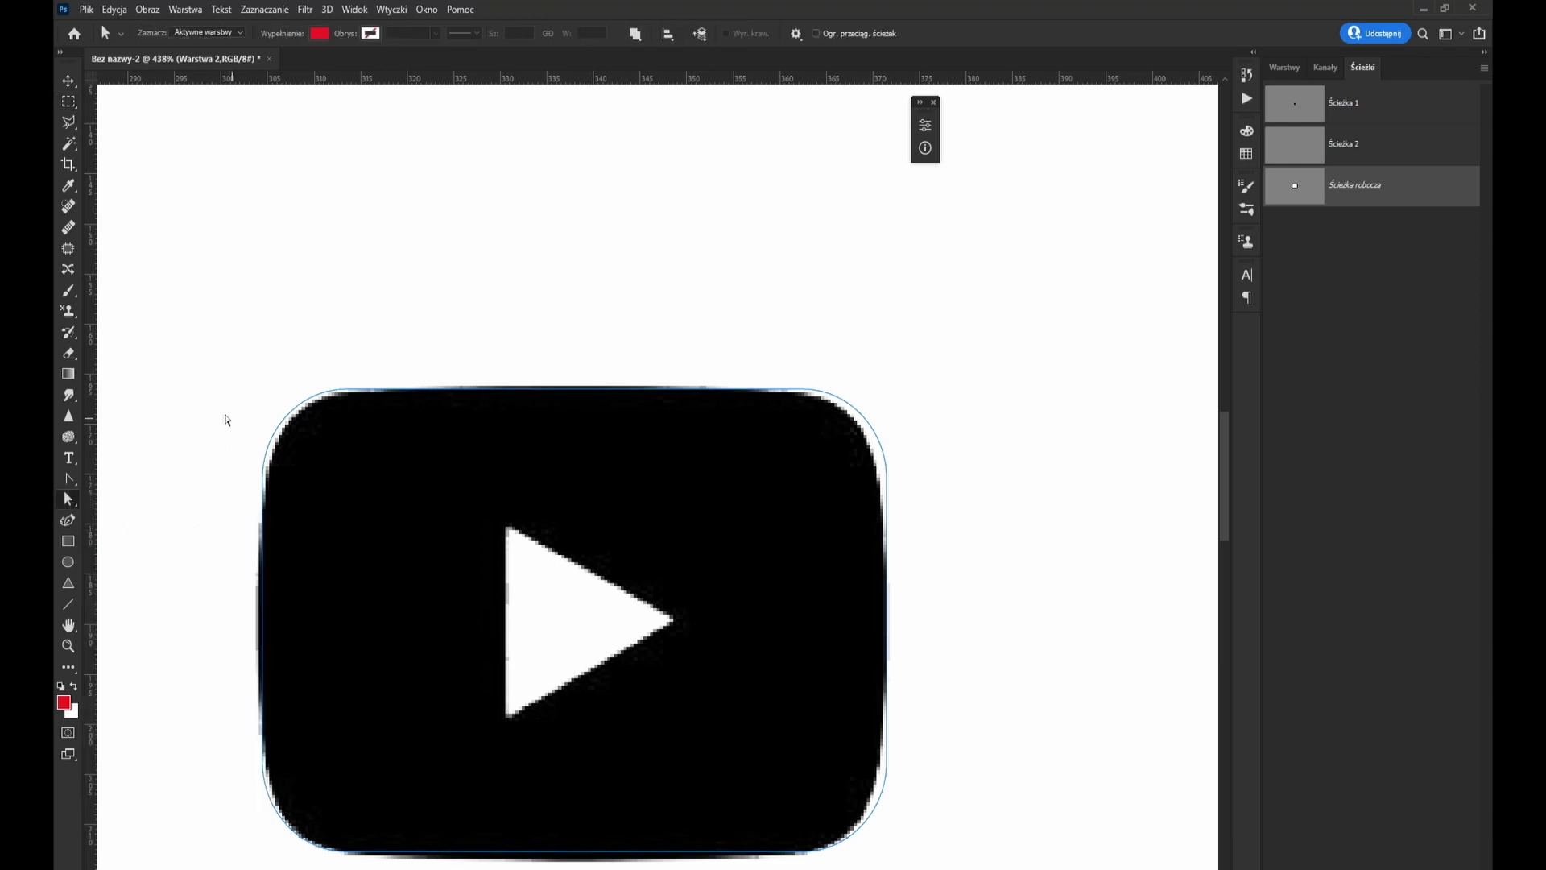
mouse_move(236, 321)
left_mouse_down()
mouse_move(878, 826)
mouse_move(986, 862)
left_mouse_up()
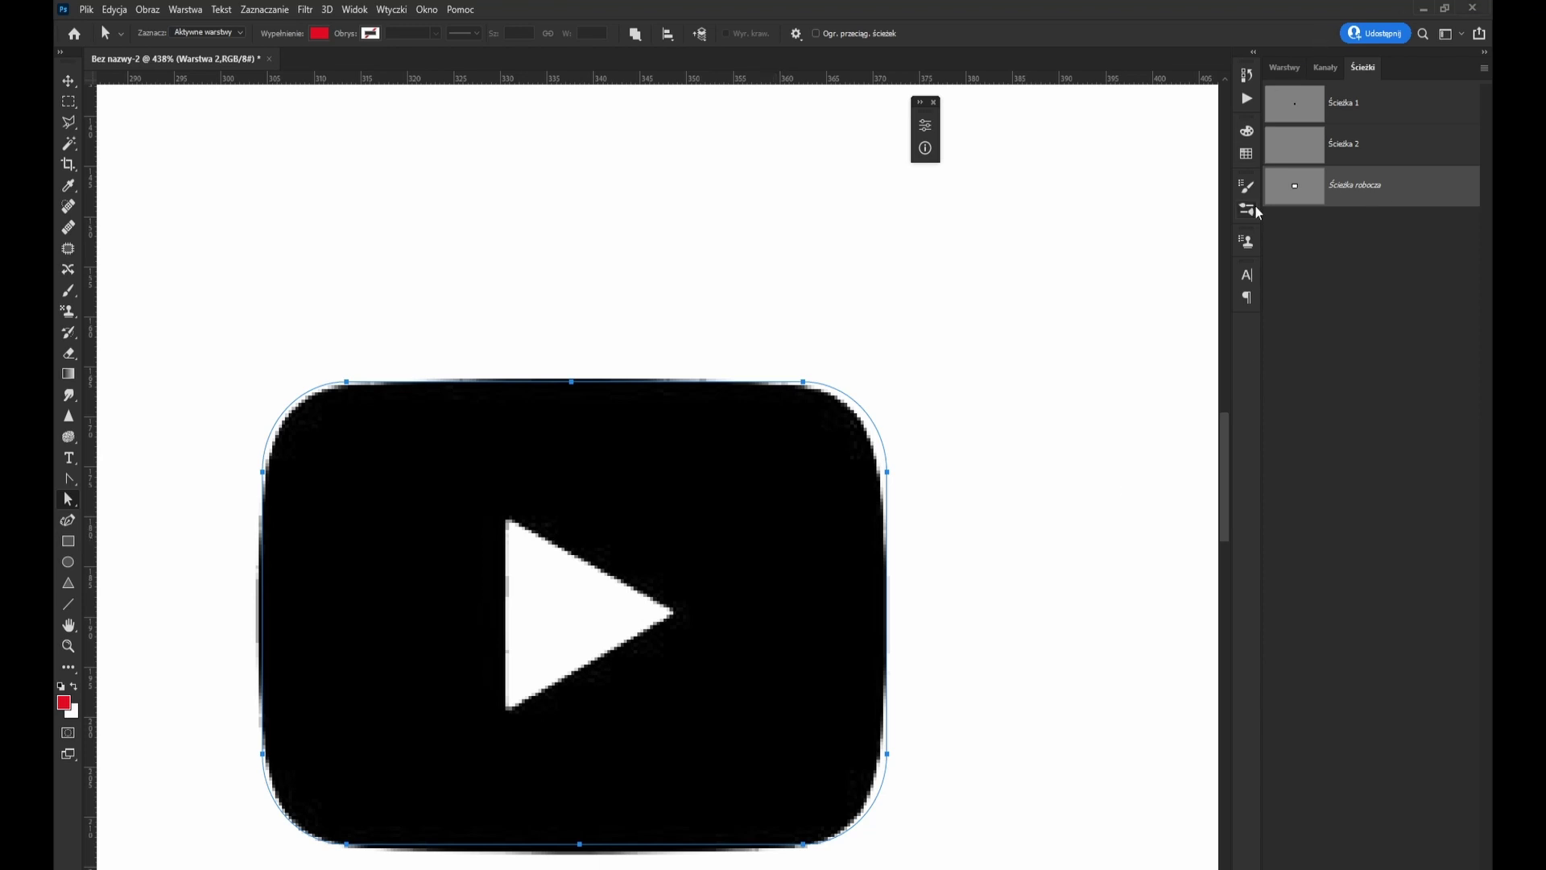
left_click_drag(1296, 157, 1299, 161)
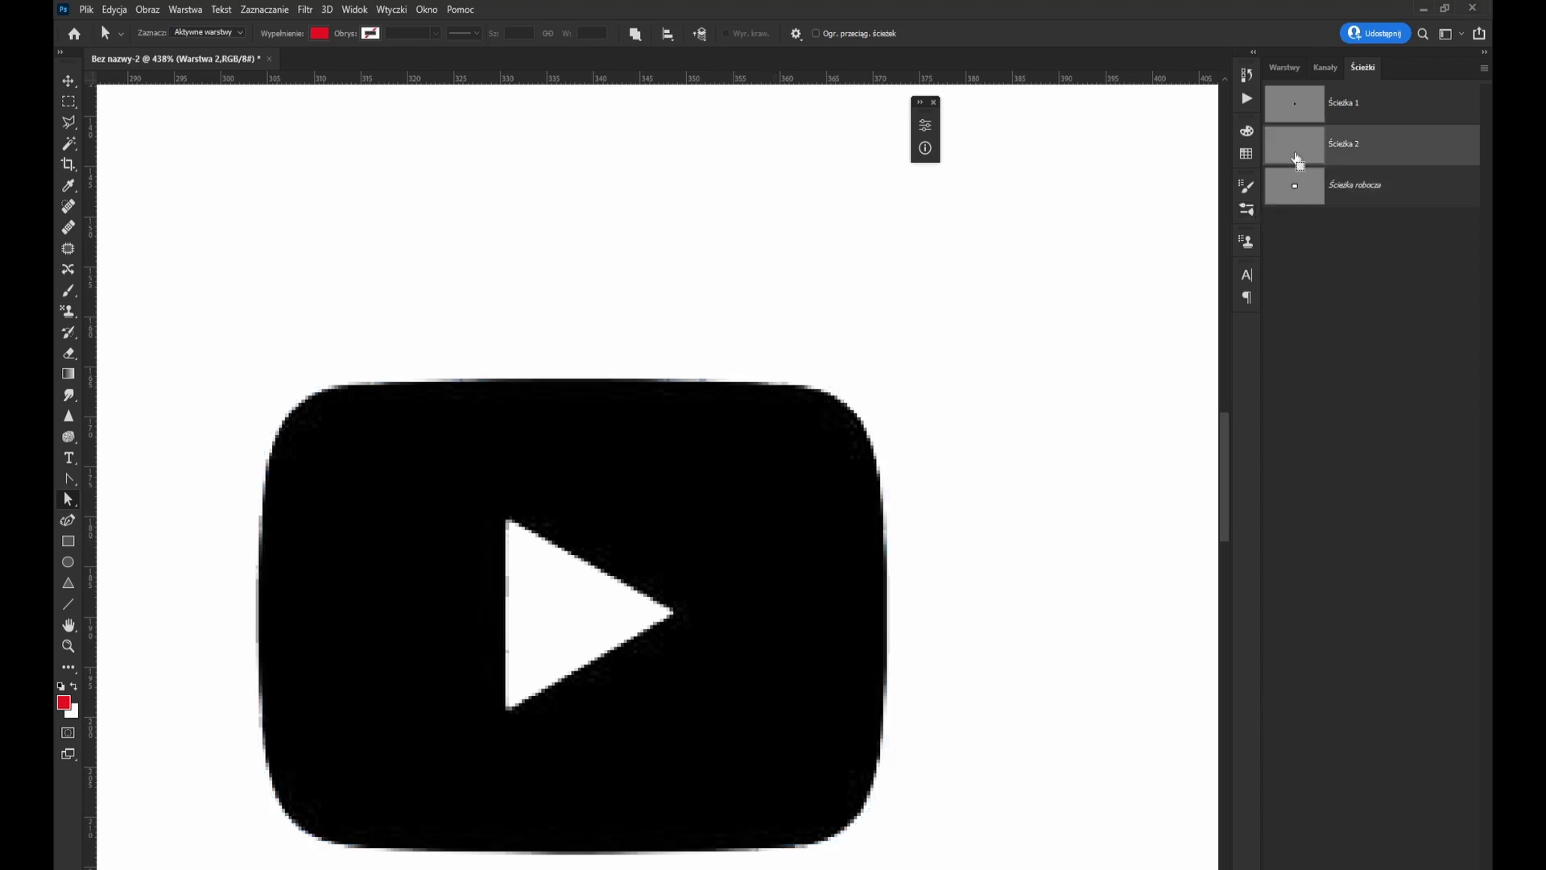
key("ctrl+v")
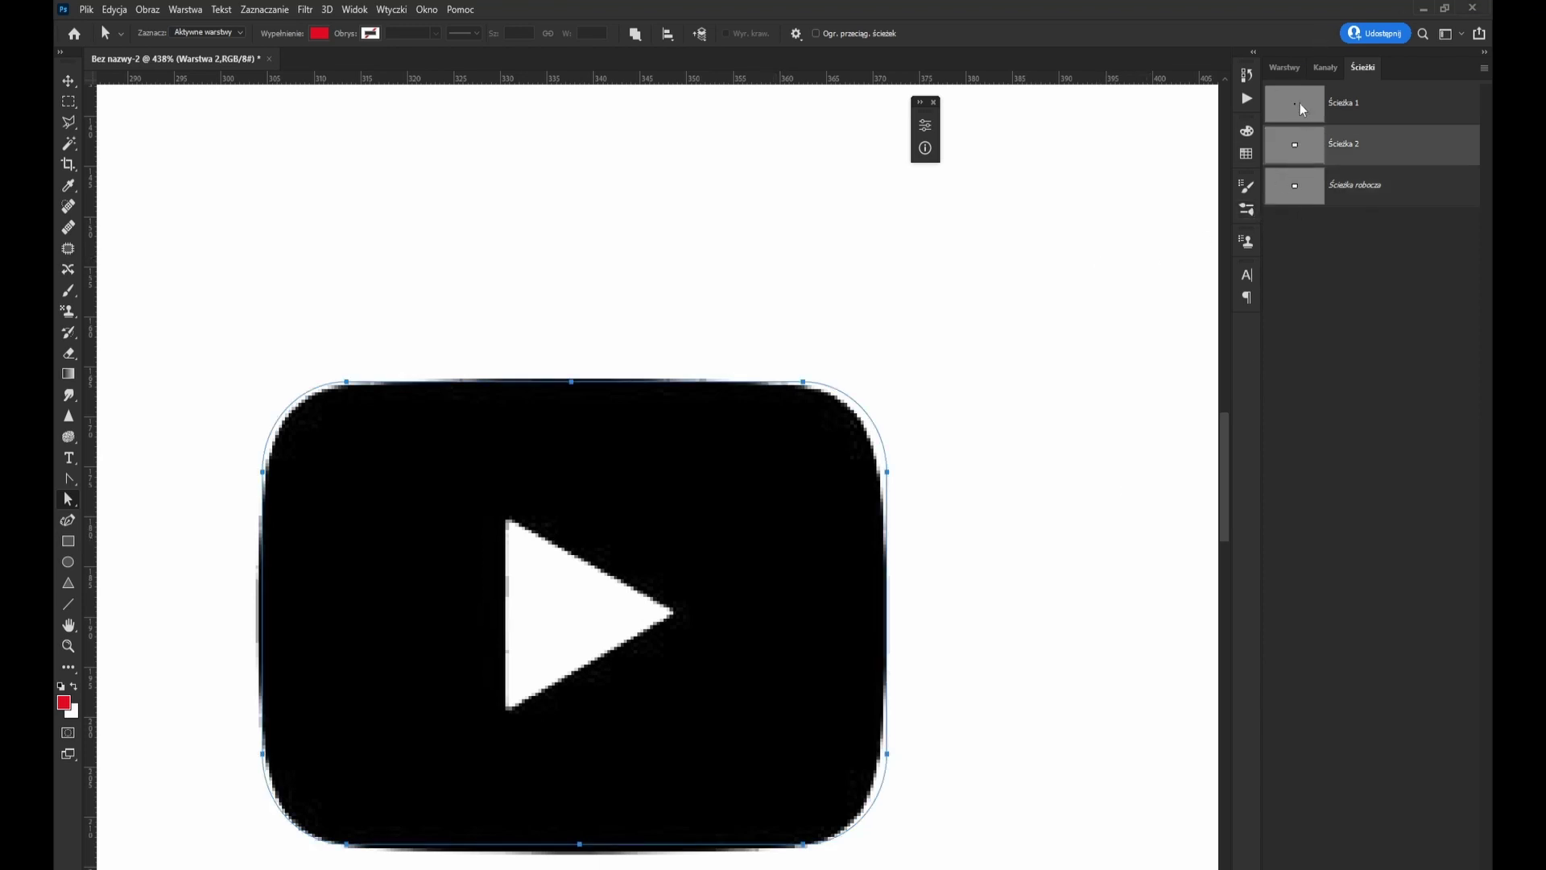
Select the triangle's anchors in Ścieżka 1 and paste them into Ścieżka 2
left_click(1303, 109)
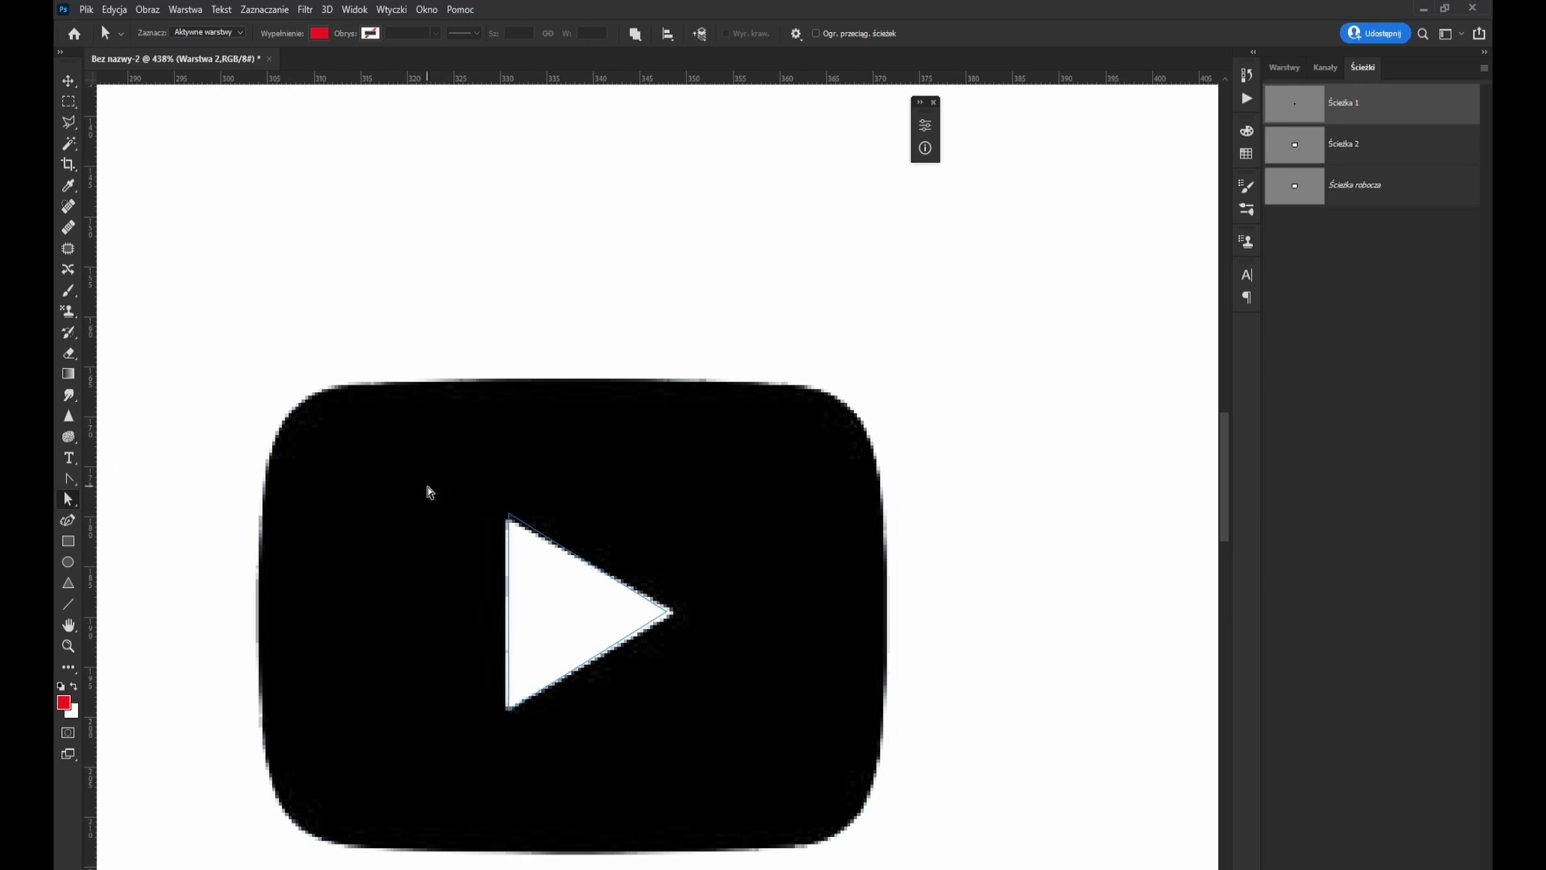
left_click_drag(430, 492, 749, 783)
left_click(1303, 137)
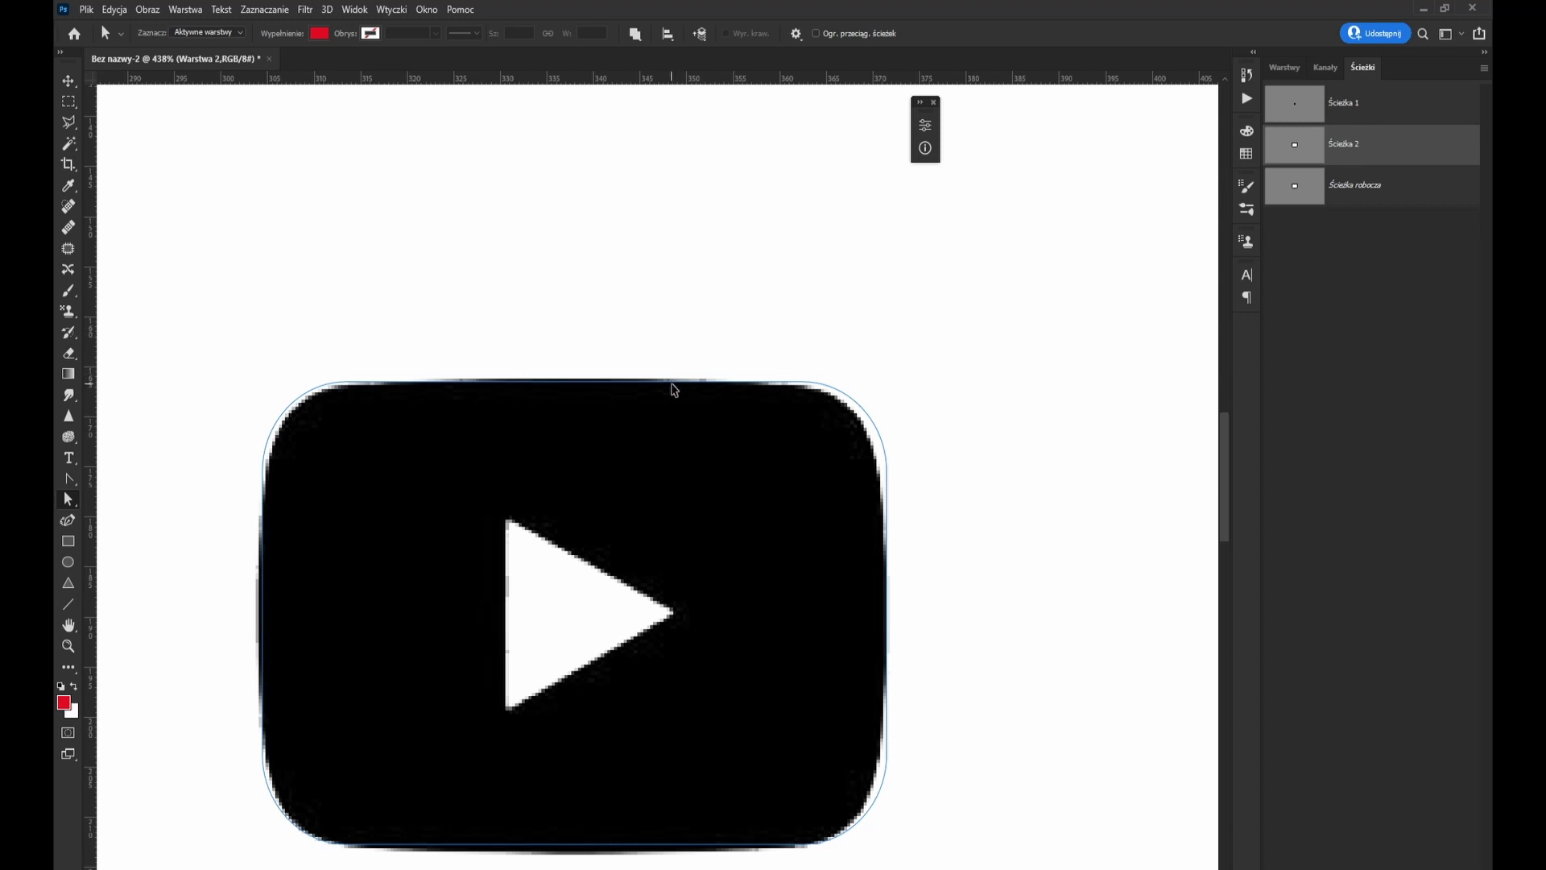
key("ctrl+v")
Open the Paths panel options, cancel without changes, and return to the Layers list
left_click(1484, 69)
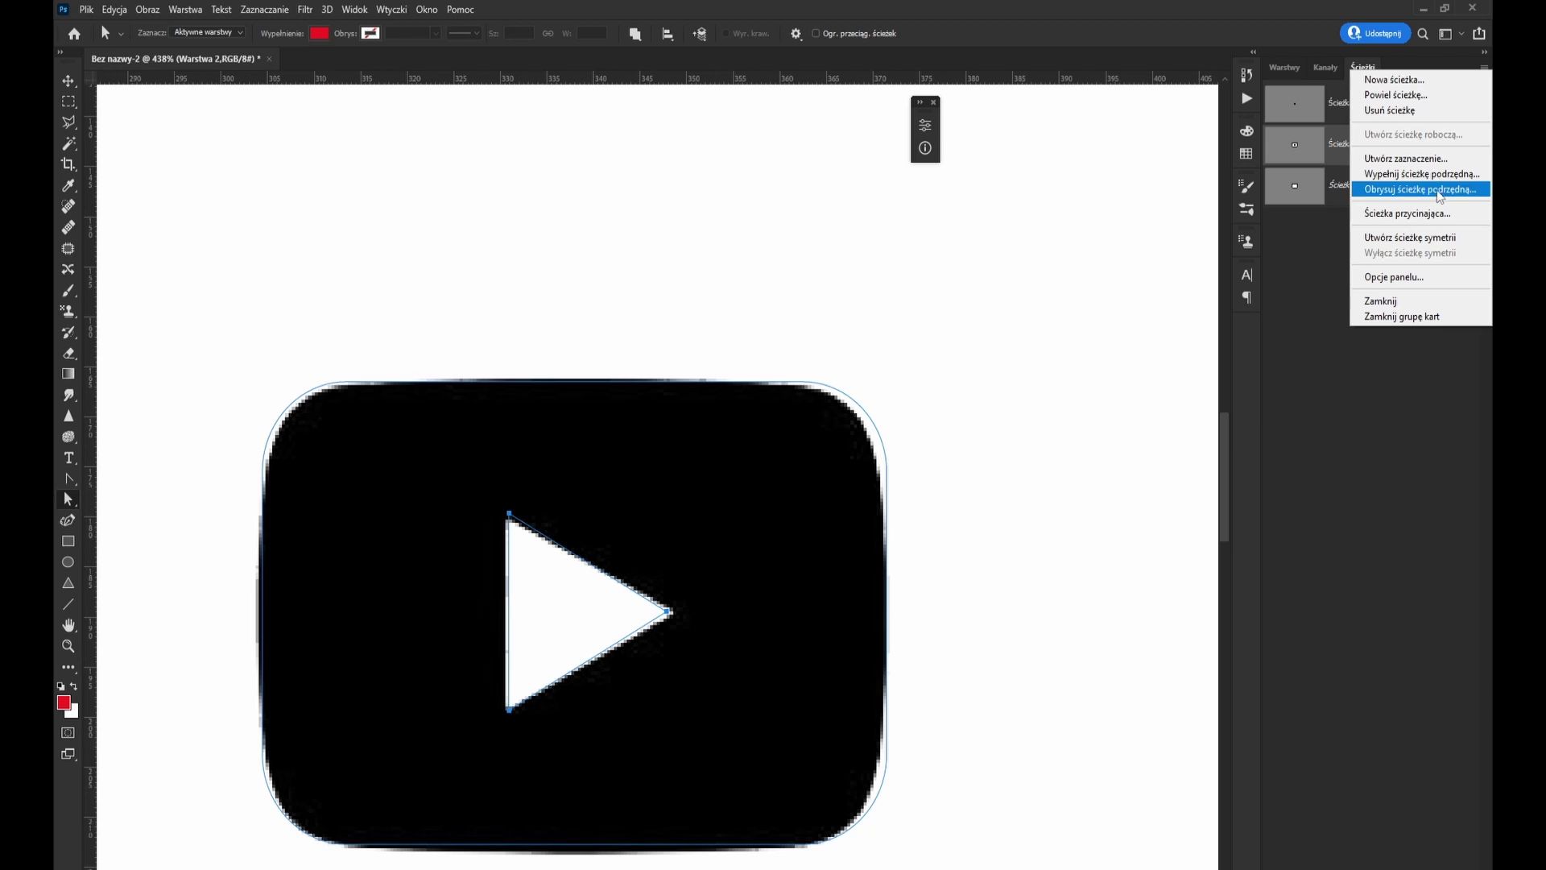
left_click(1408, 281)
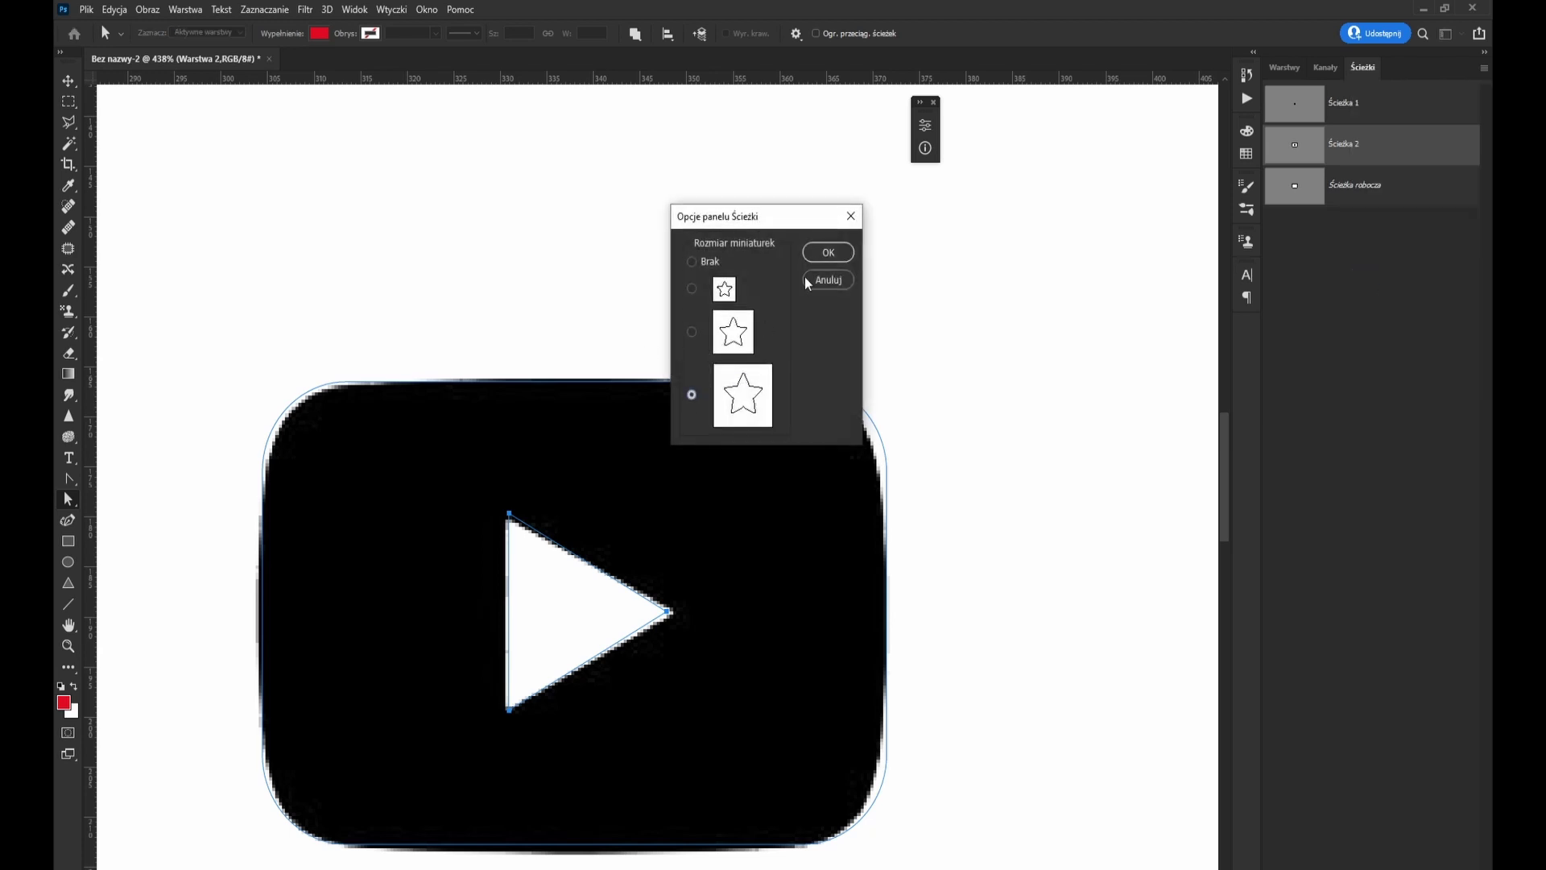
left_click(829, 252)
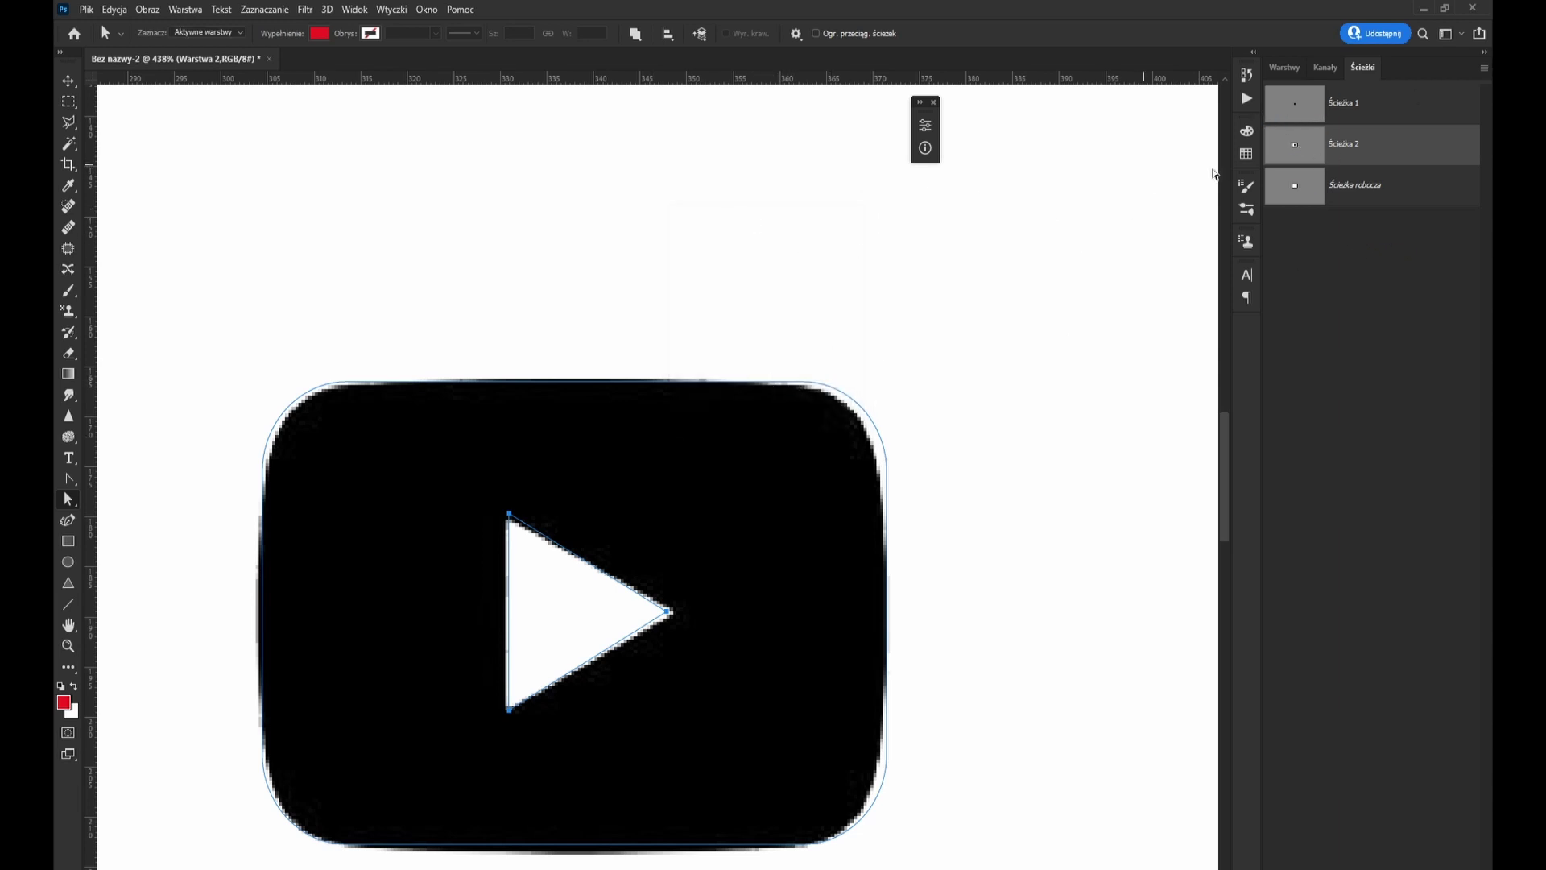
scroll(493, 556, "down", 1)
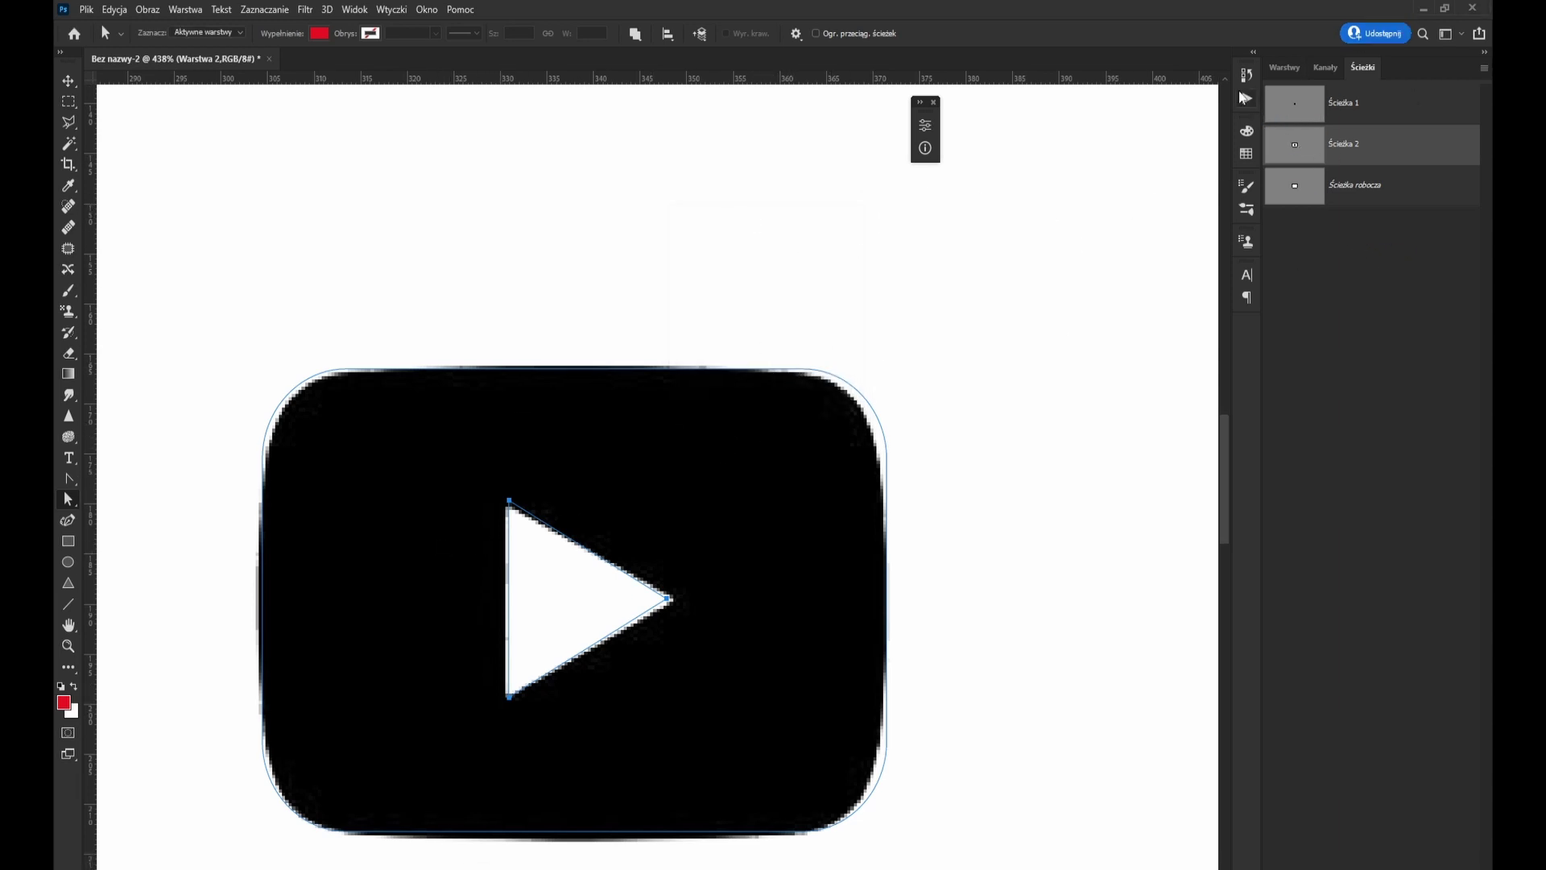
left_click(1285, 67)
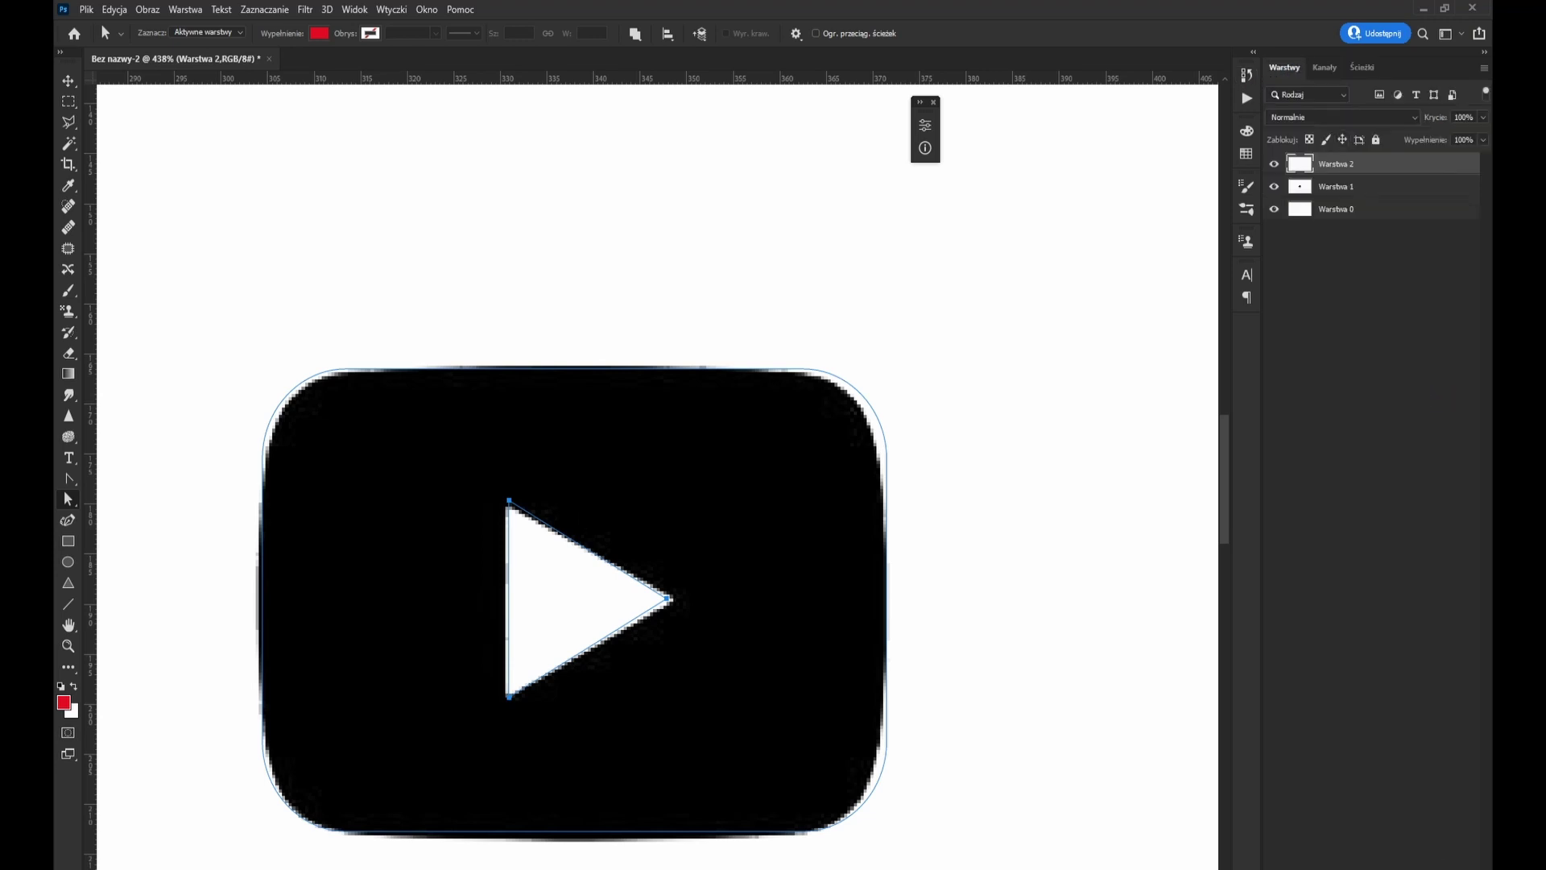
Add a new empty layer, starting a Solid Color fill but cancelling it
key("ctrl+shift+alt+n")
left_click(1361, 866)
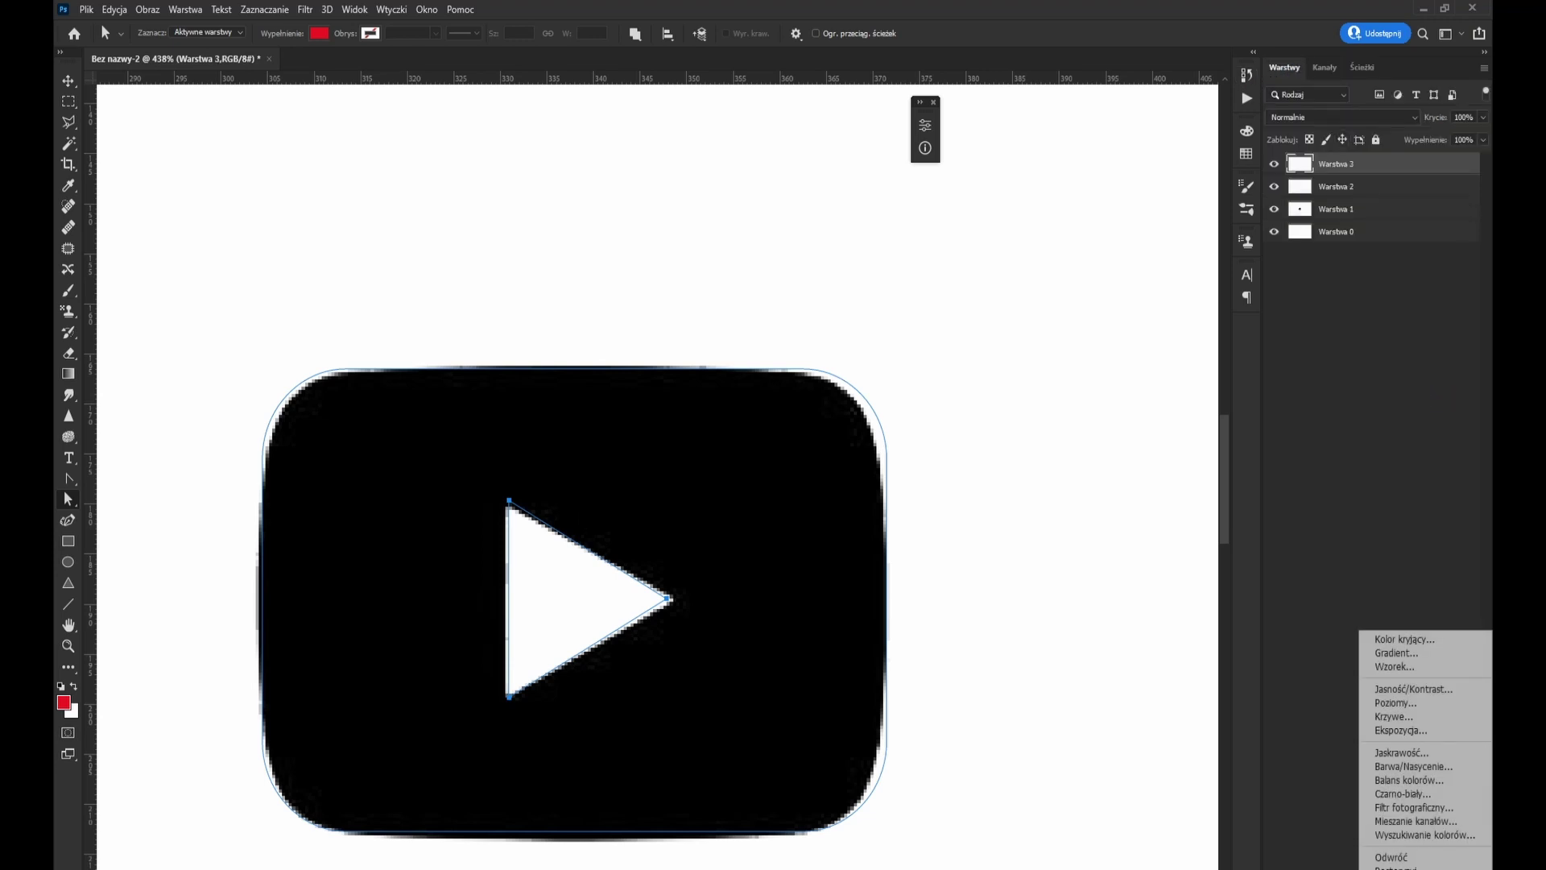
left_click(1415, 640)
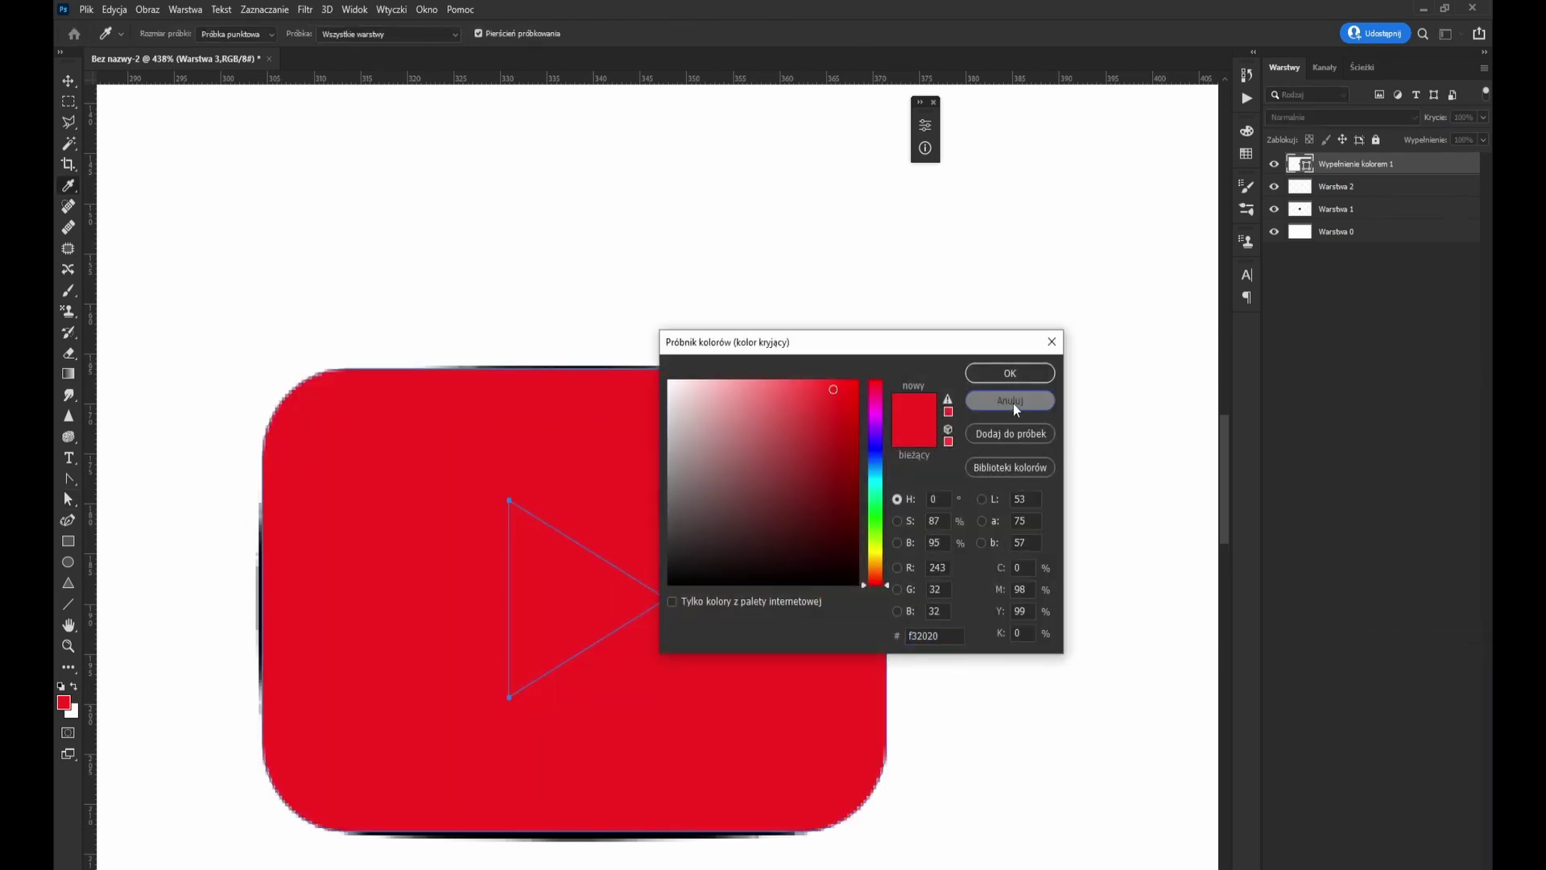
left_click(1010, 400)
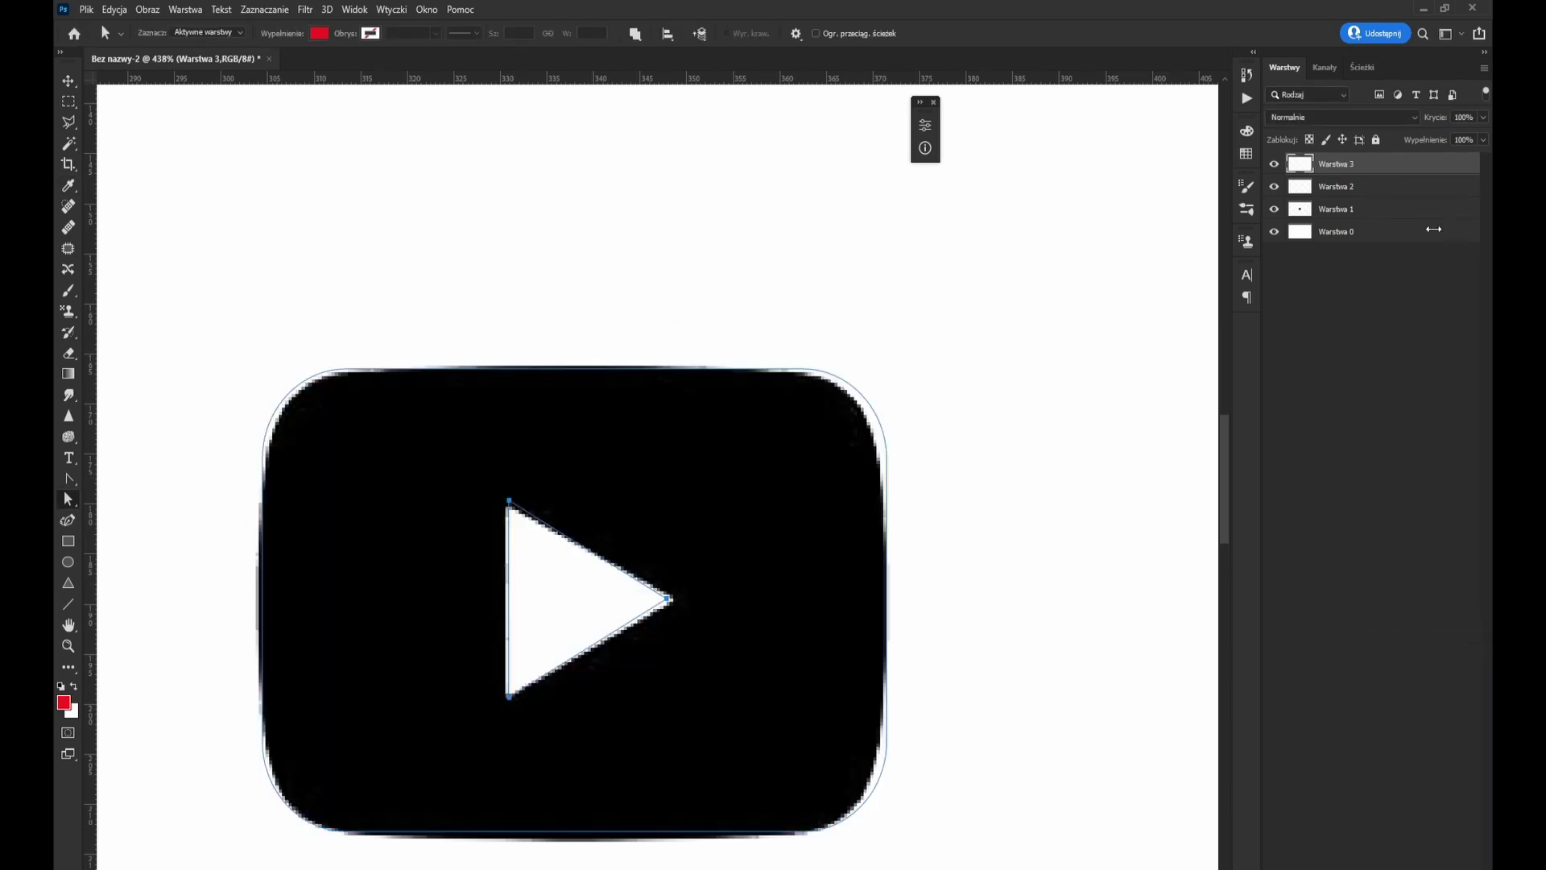
Set Ścieżka 2's path operation to Exclude Overlapping Shapes
left_click(1361, 66)
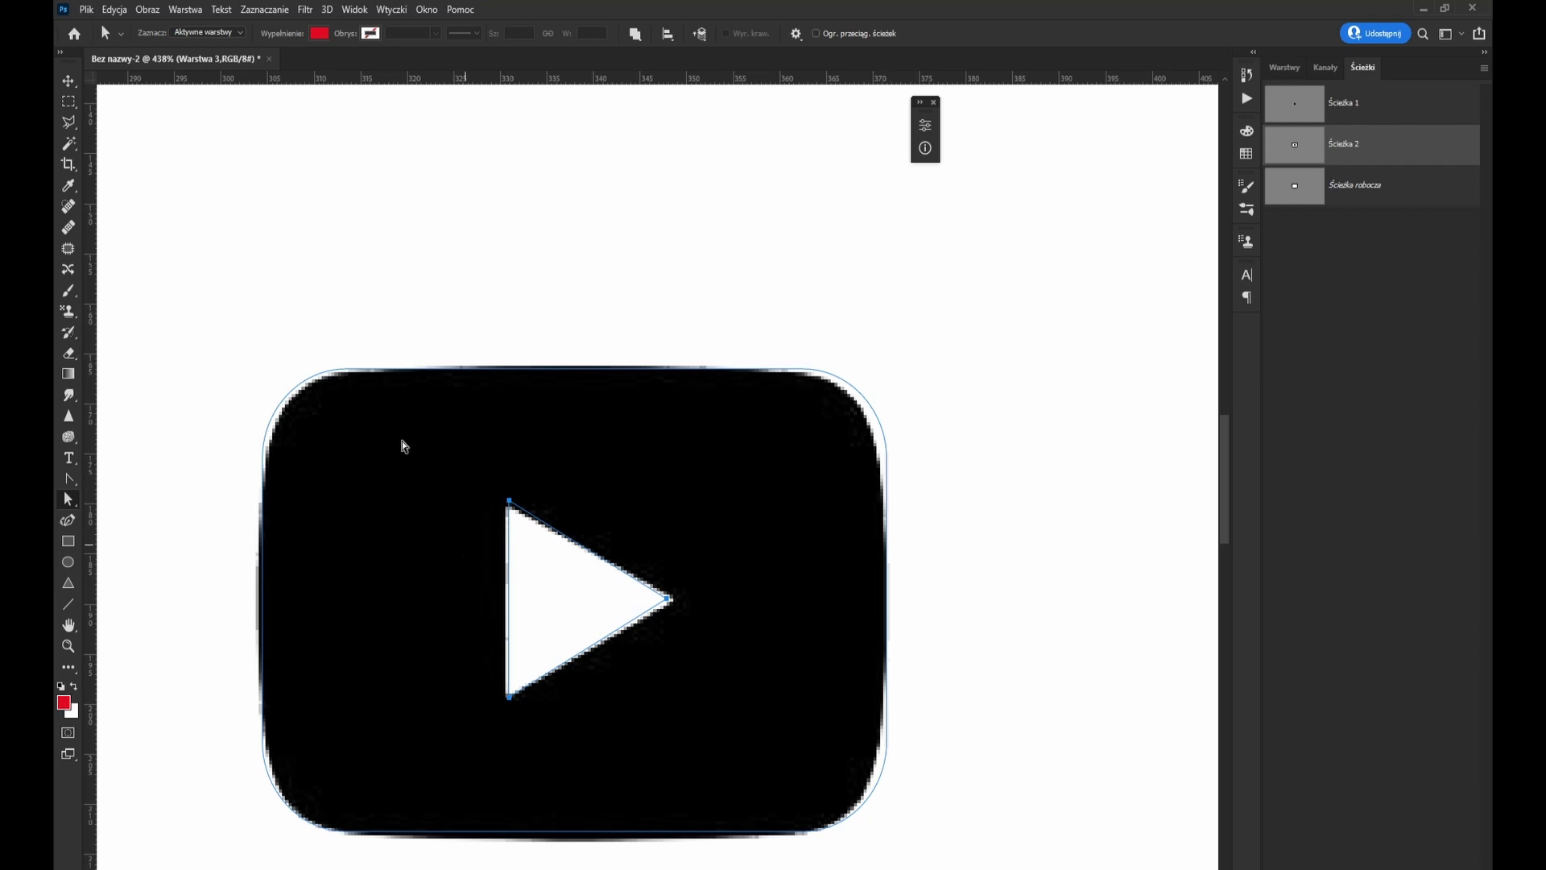
left_click(640, 35)
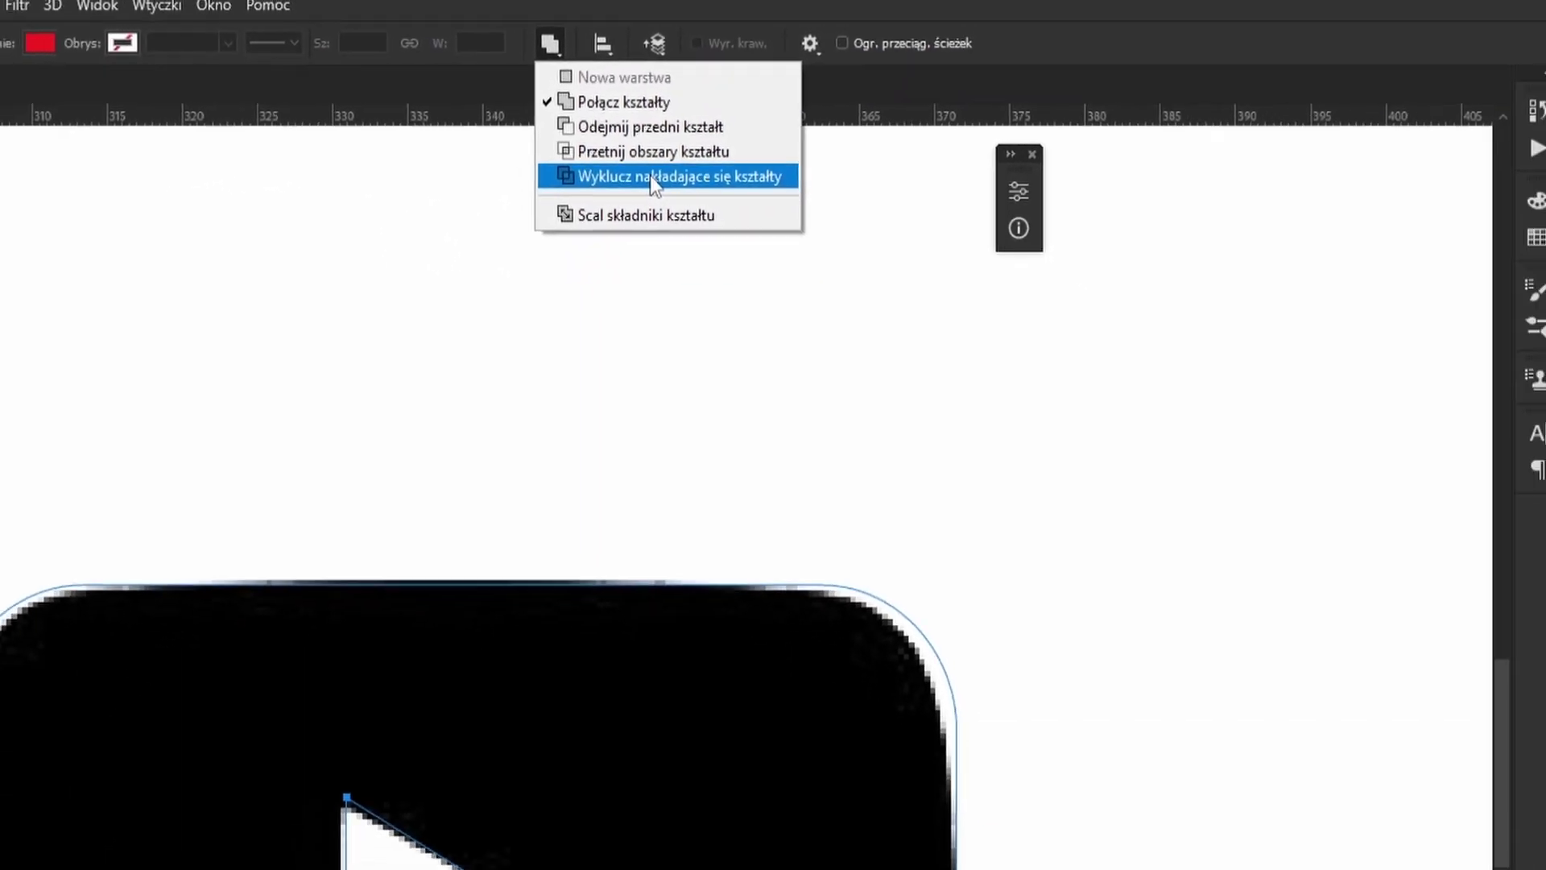
left_click(650, 176)
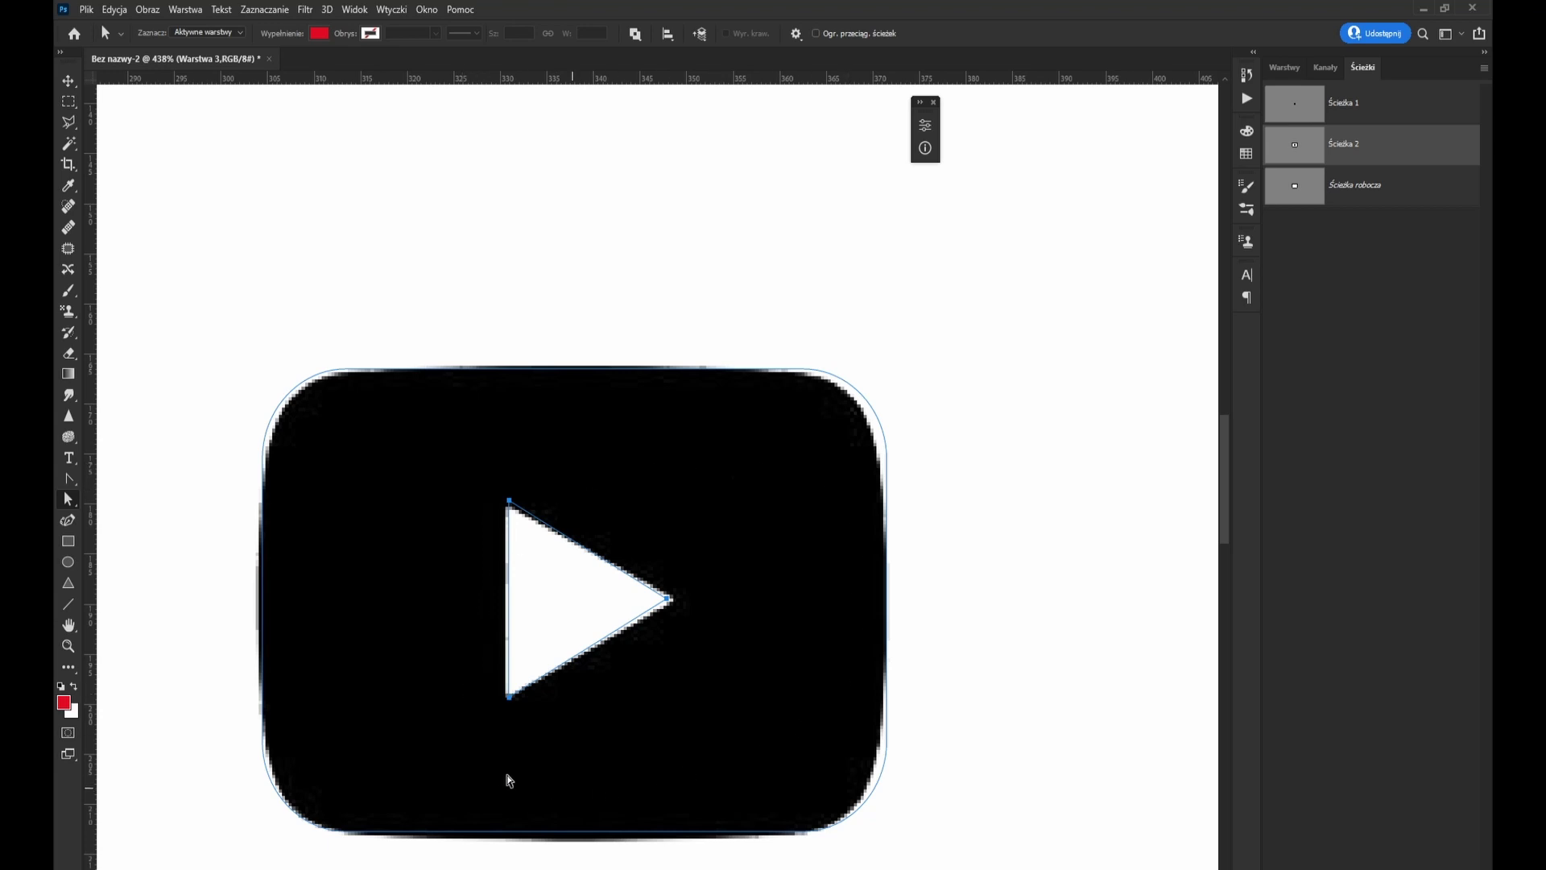
Add a red Solid Color fill layer (Wypełnienie kolorem 1) over the icon path and zoom out
left_click(1287, 68)
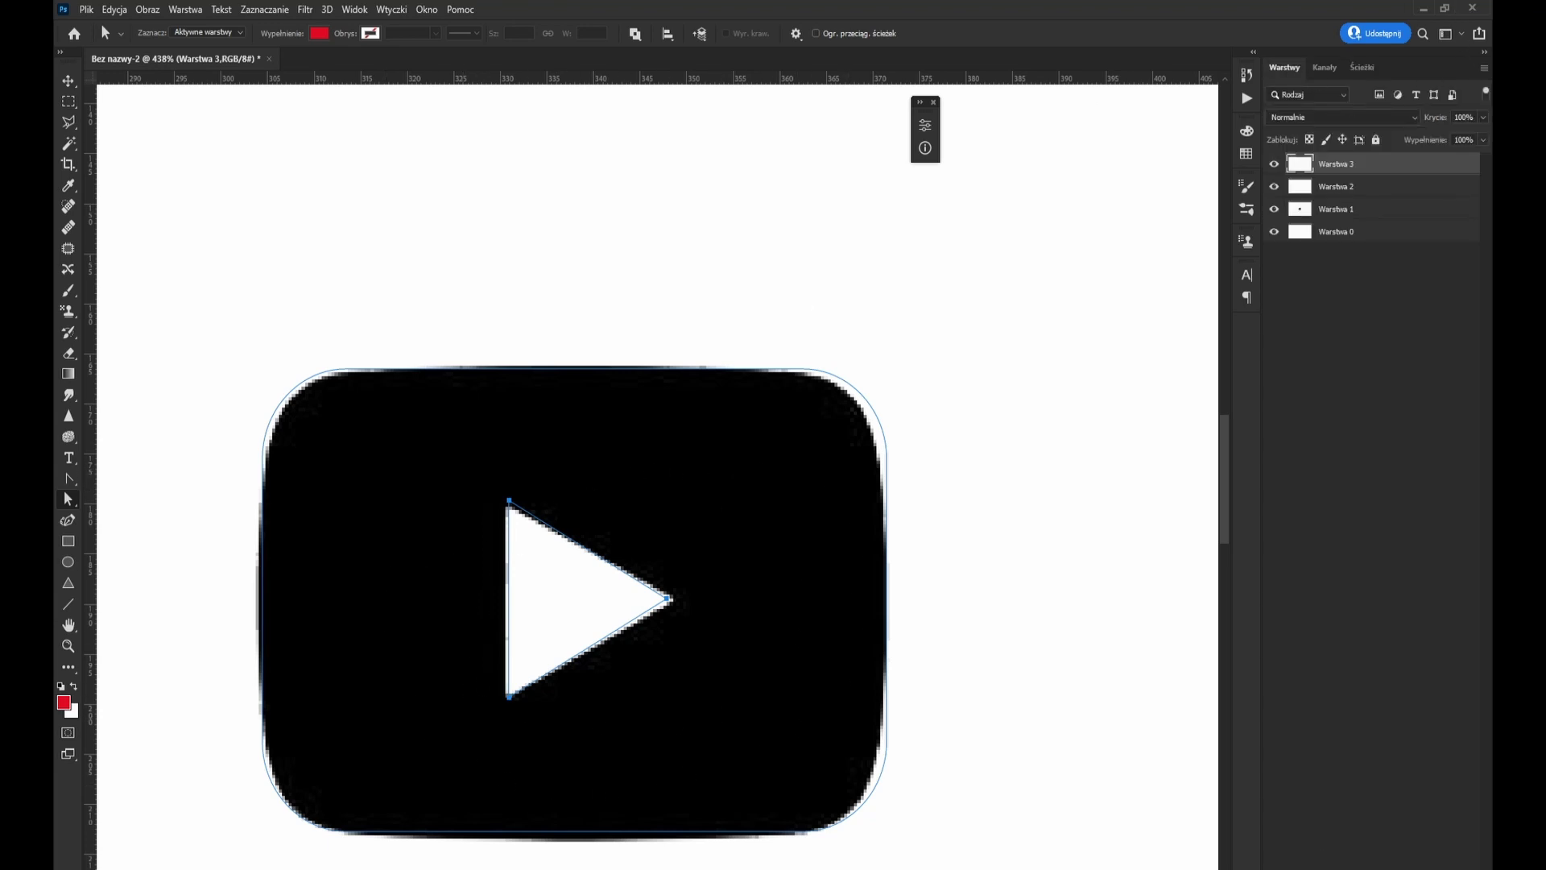
left_click(1393, 633)
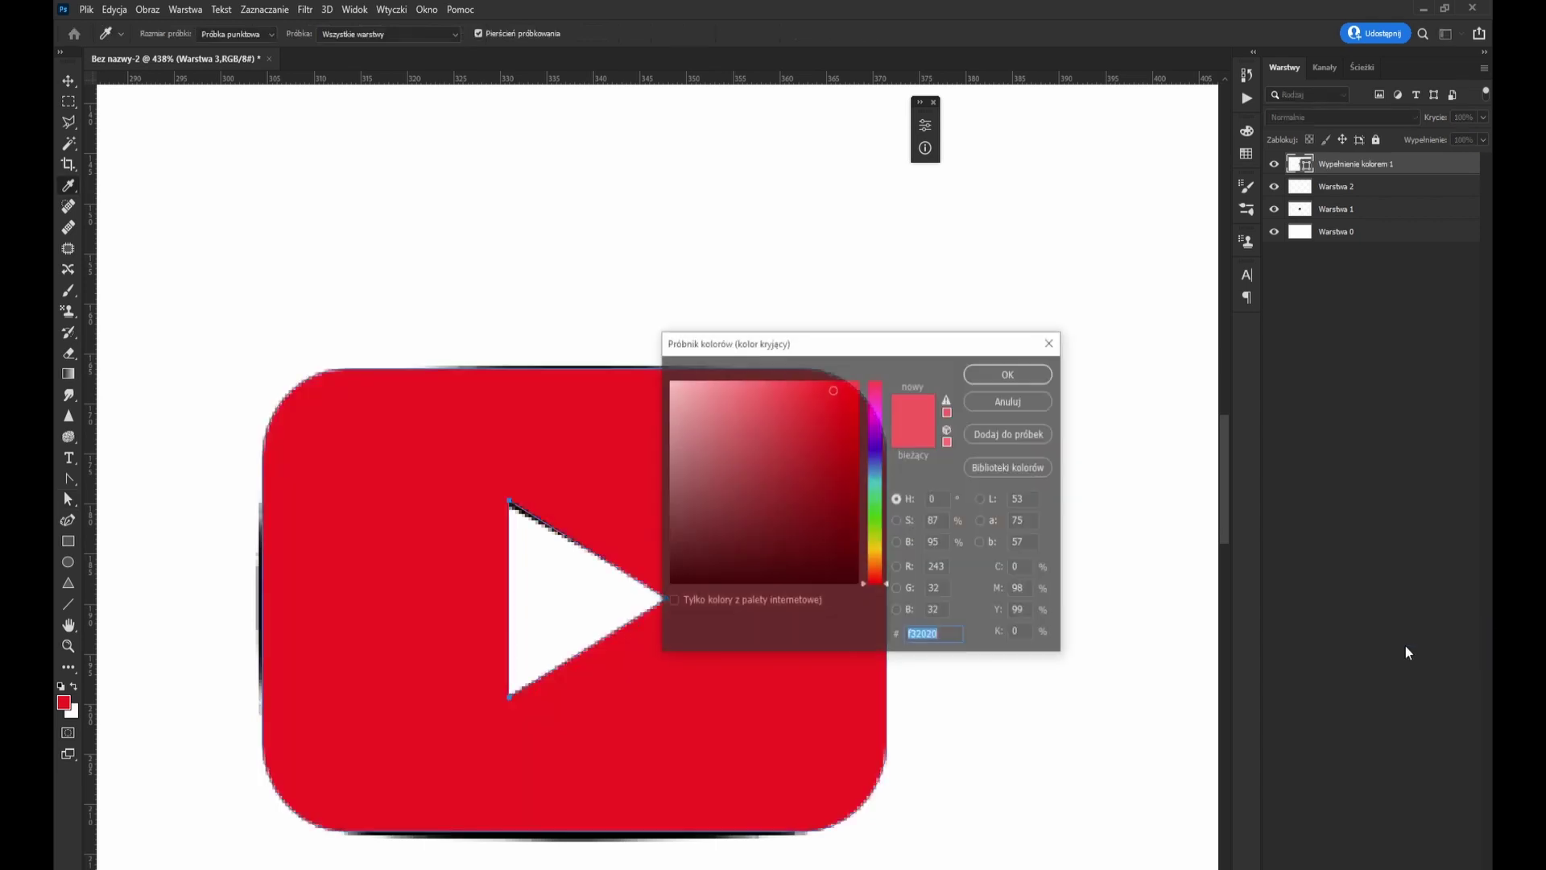
left_click(1045, 373)
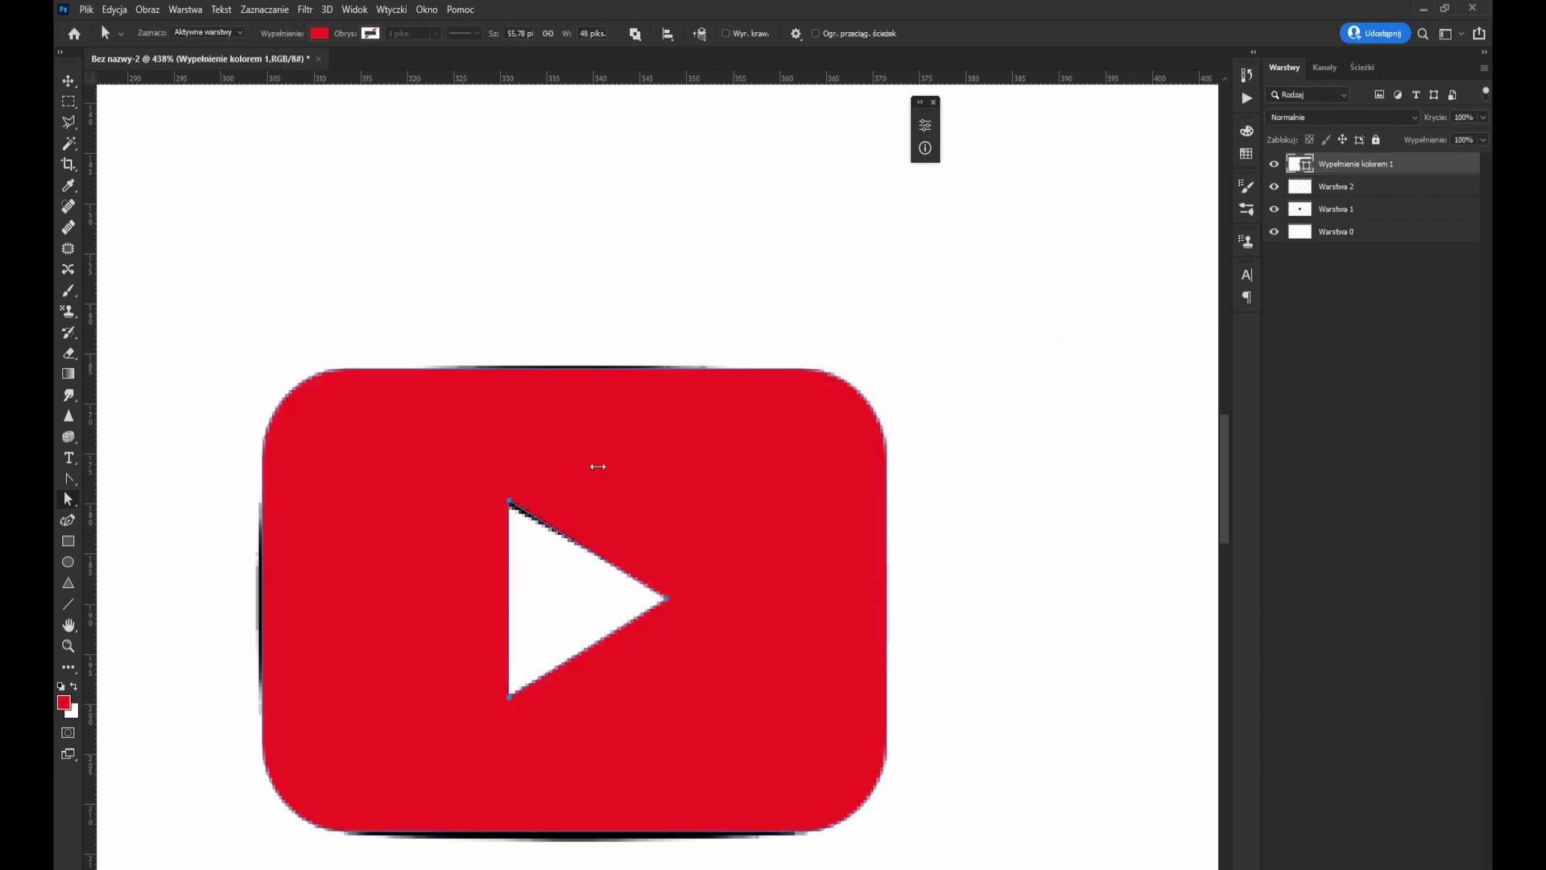
scroll(657, 514, "down", 2)
left_click(70, 103)
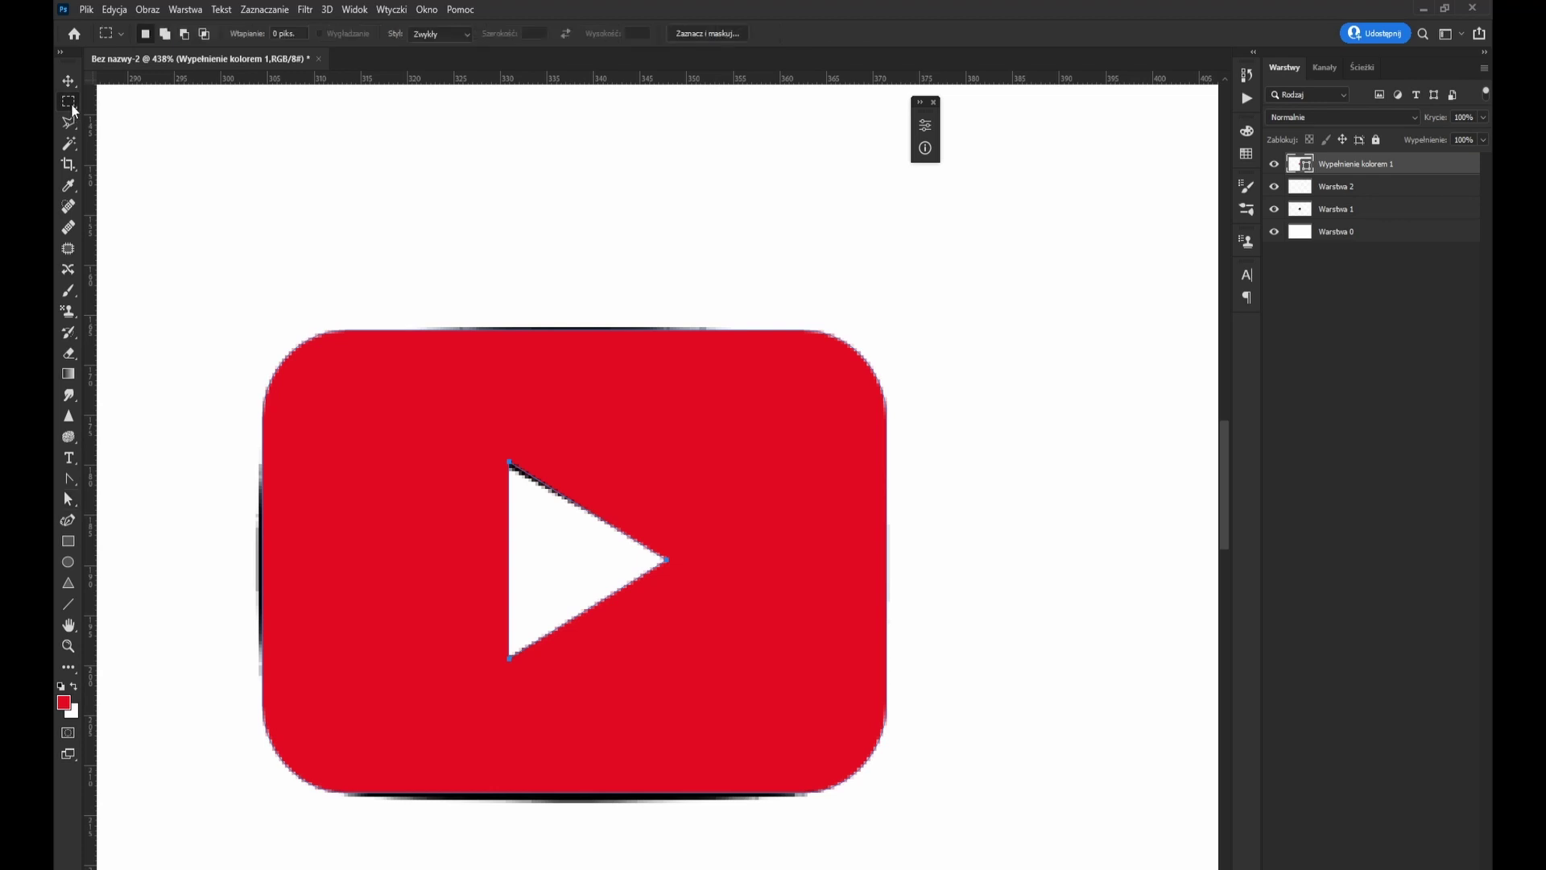
scroll(507, 345, "down", 3)
scroll(508, 345, "down", 2)
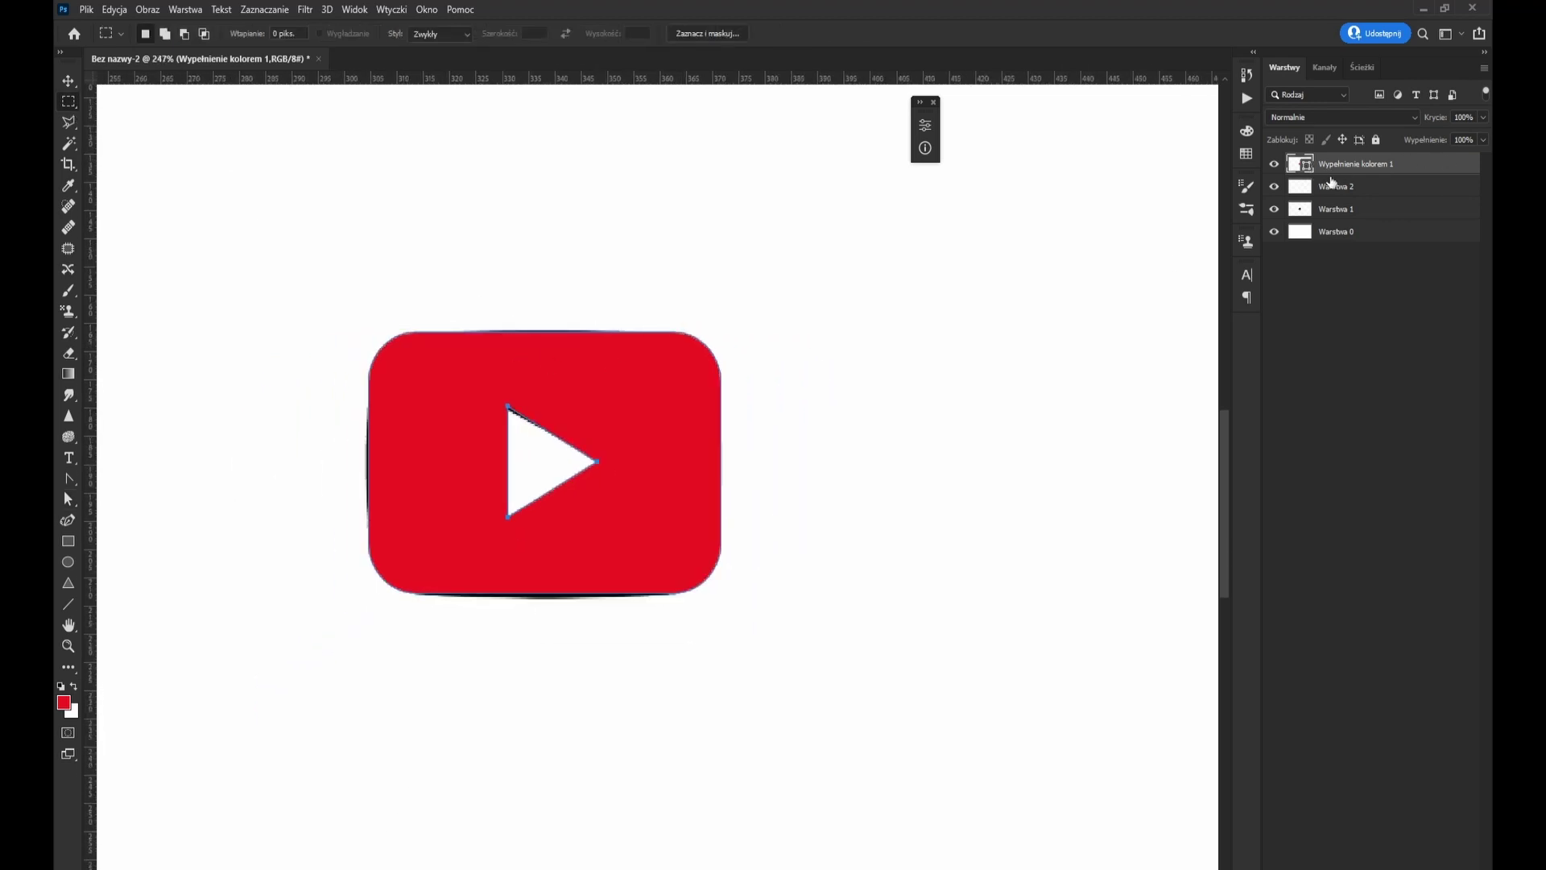
Give the fill layer a purple-red Gradient Overlay, the fourth swatch in the Czerwone presets
double_click(1447, 172)
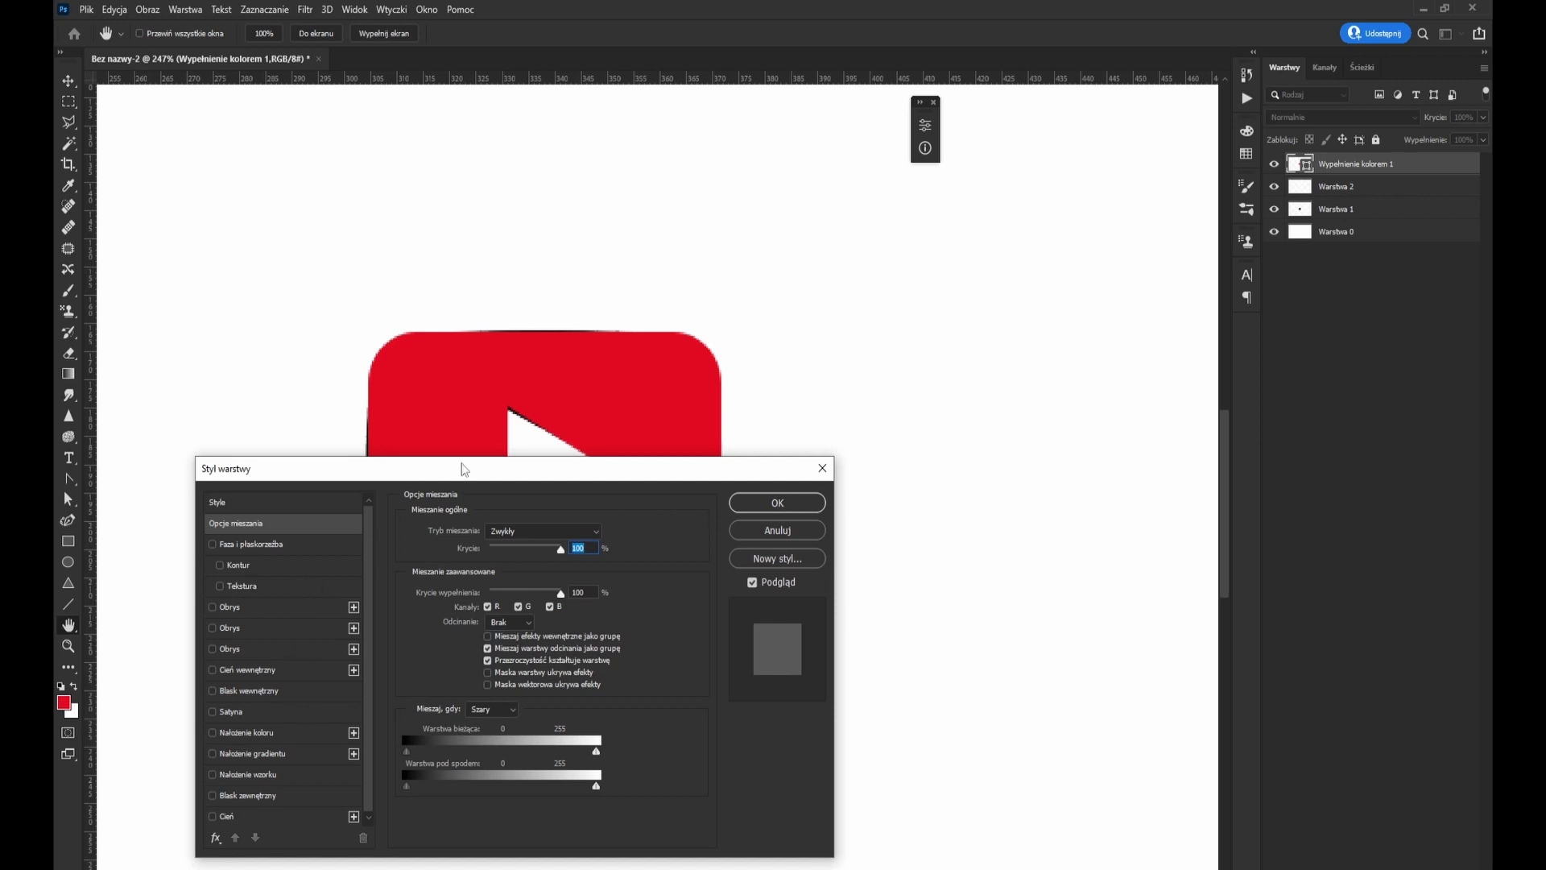
left_click_drag(465, 471, 1011, 367)
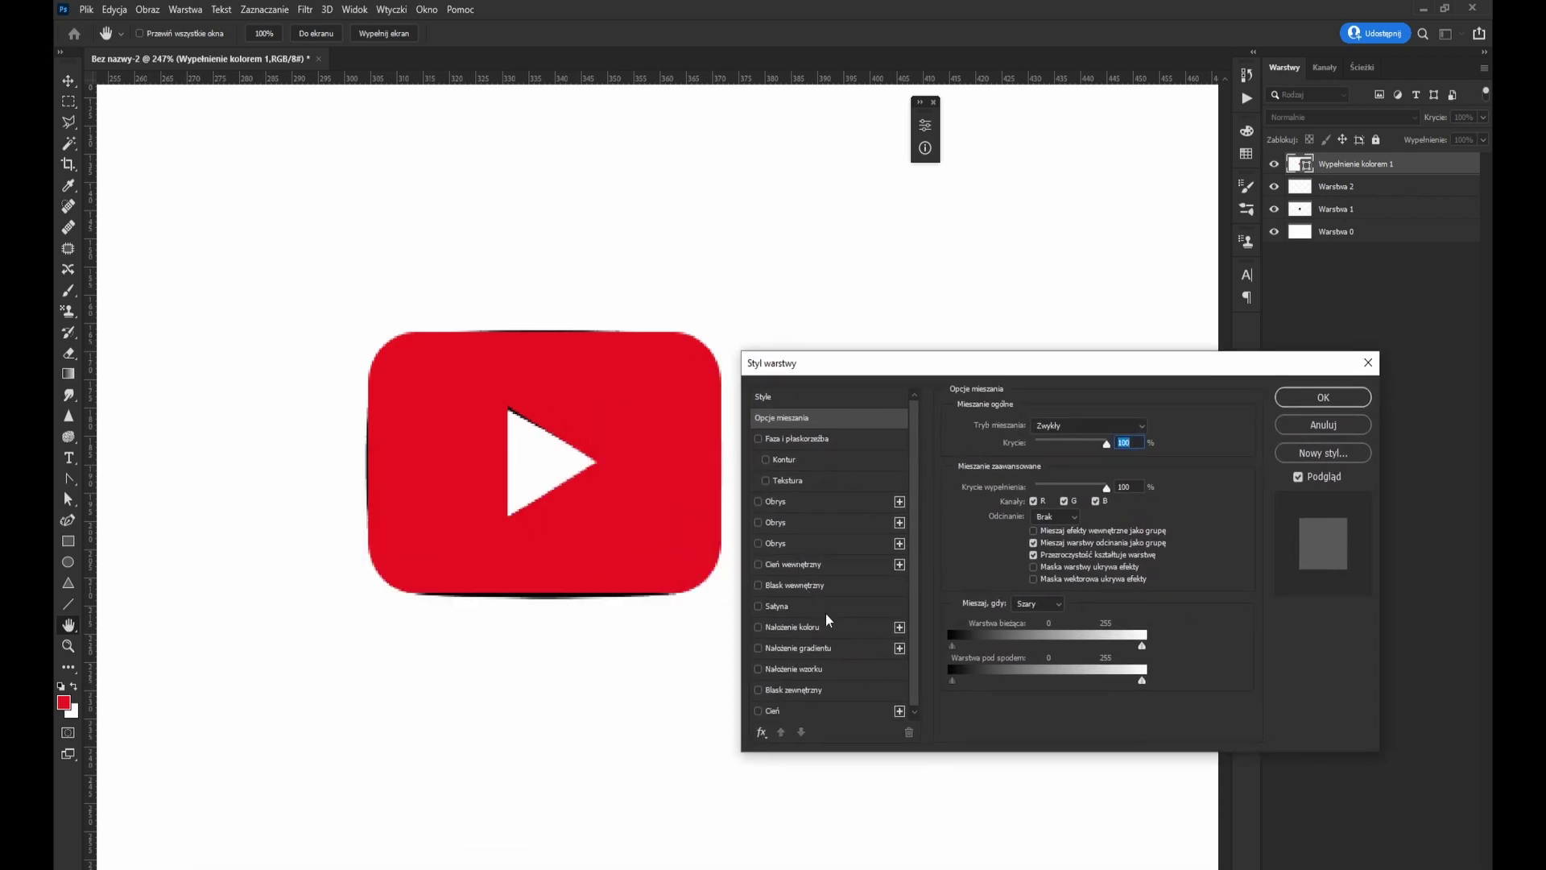
left_click(821, 648)
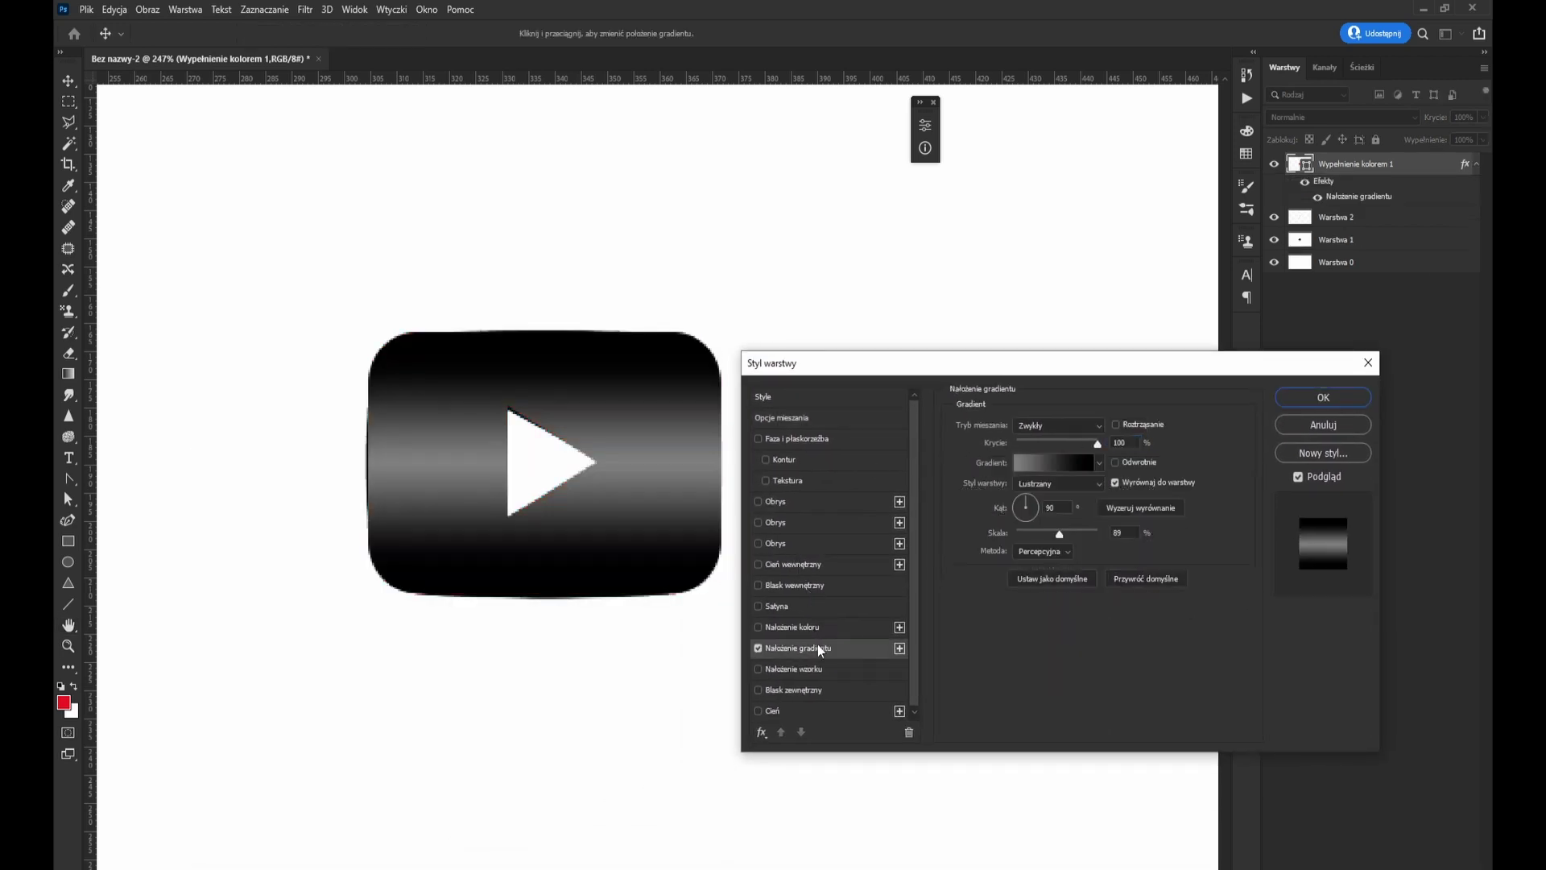
left_click(1099, 463)
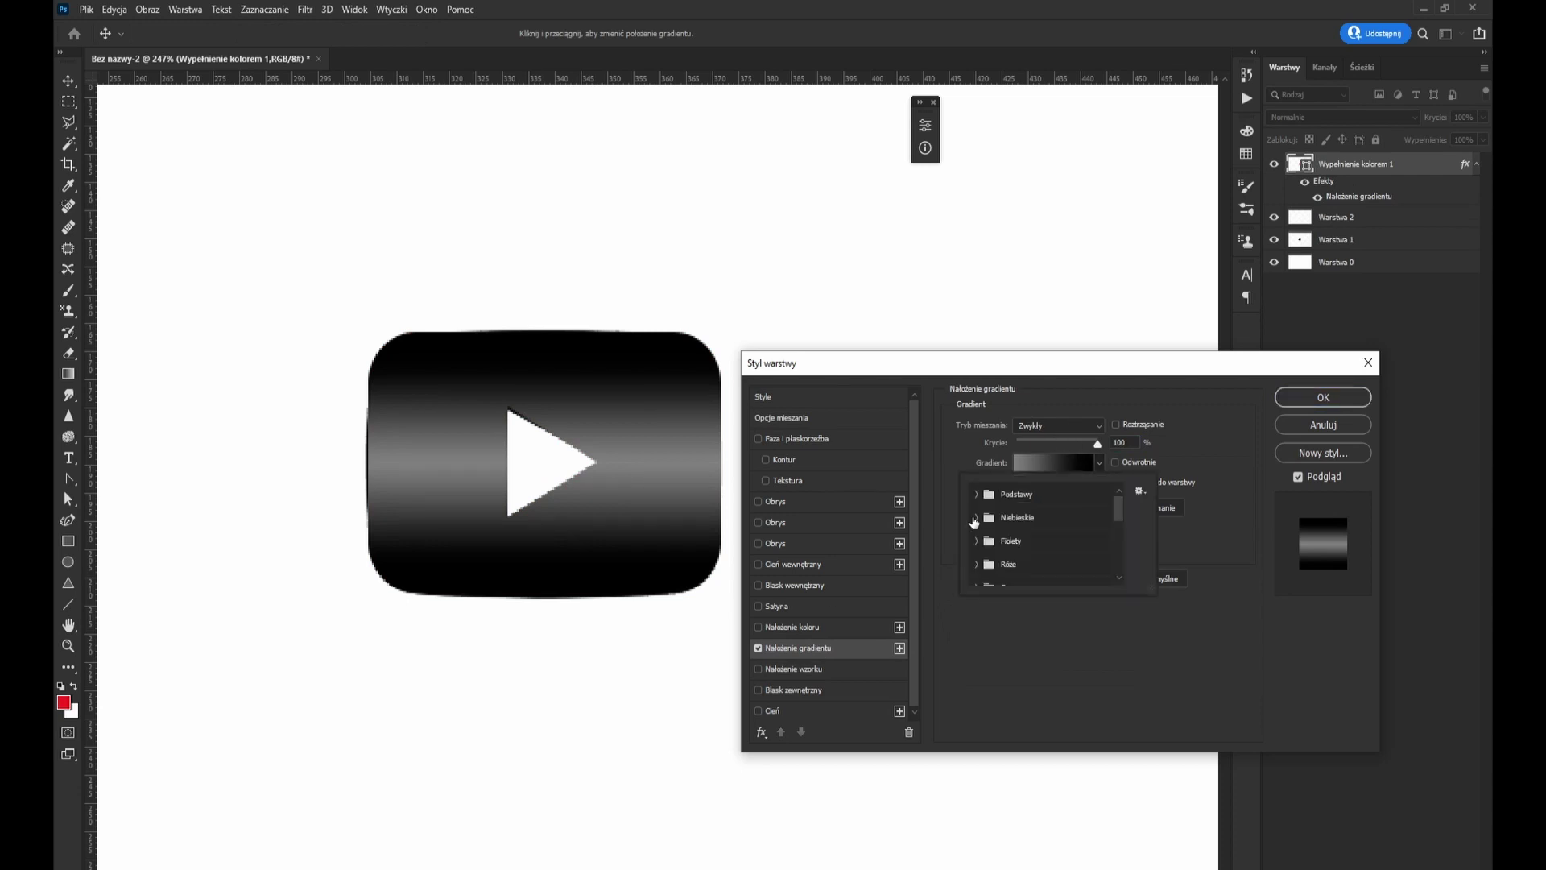
left_click(991, 557)
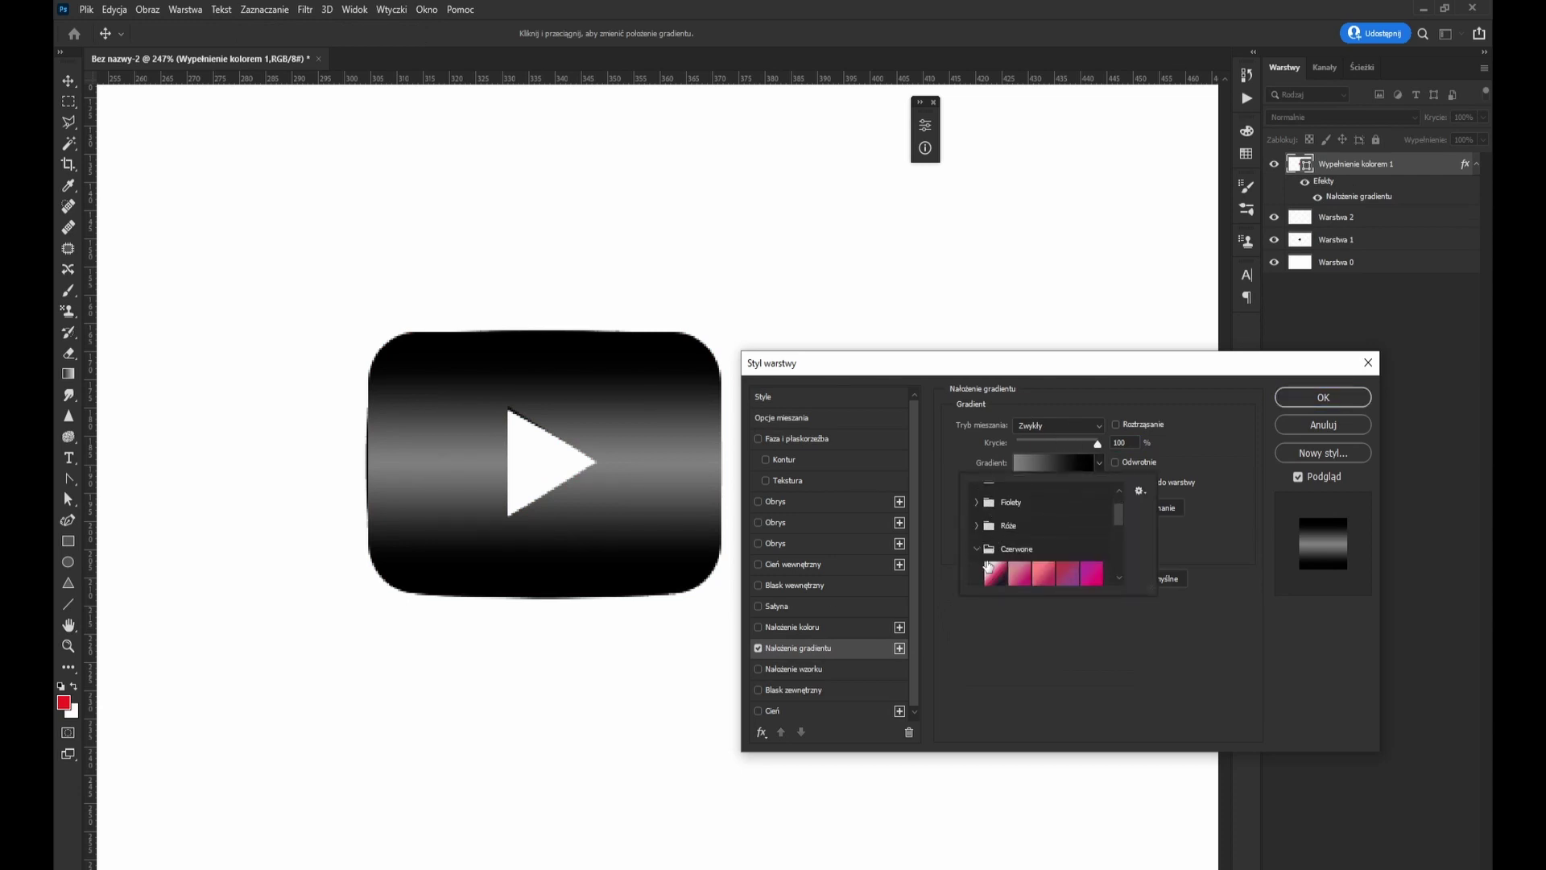
left_click(1068, 534)
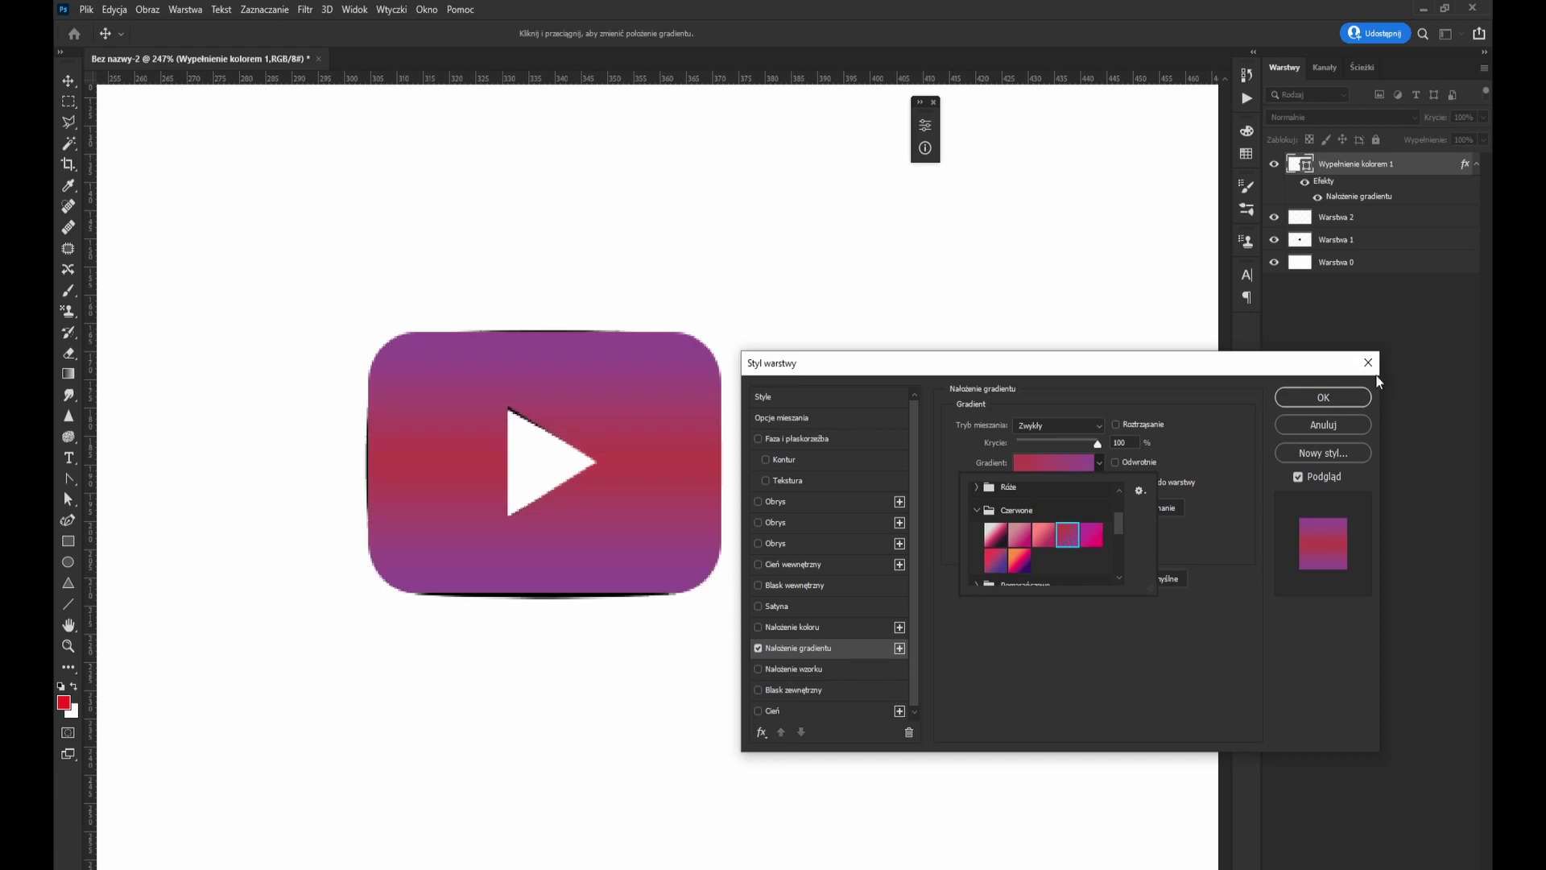
left_click(1323, 397)
left_click(69, 80)
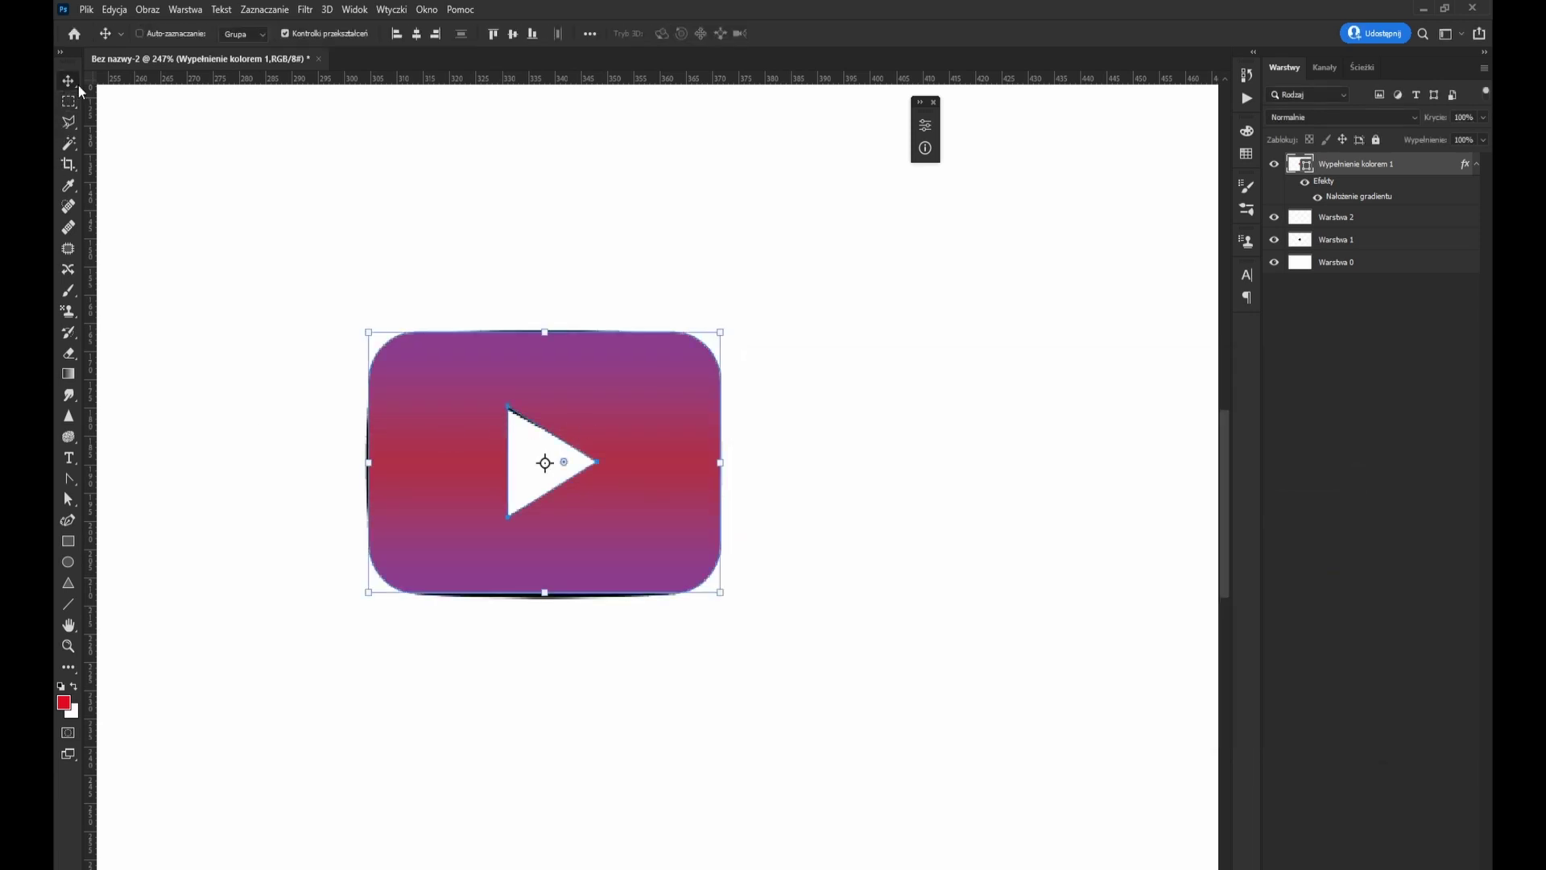
scroll(568, 411, "up", 1)
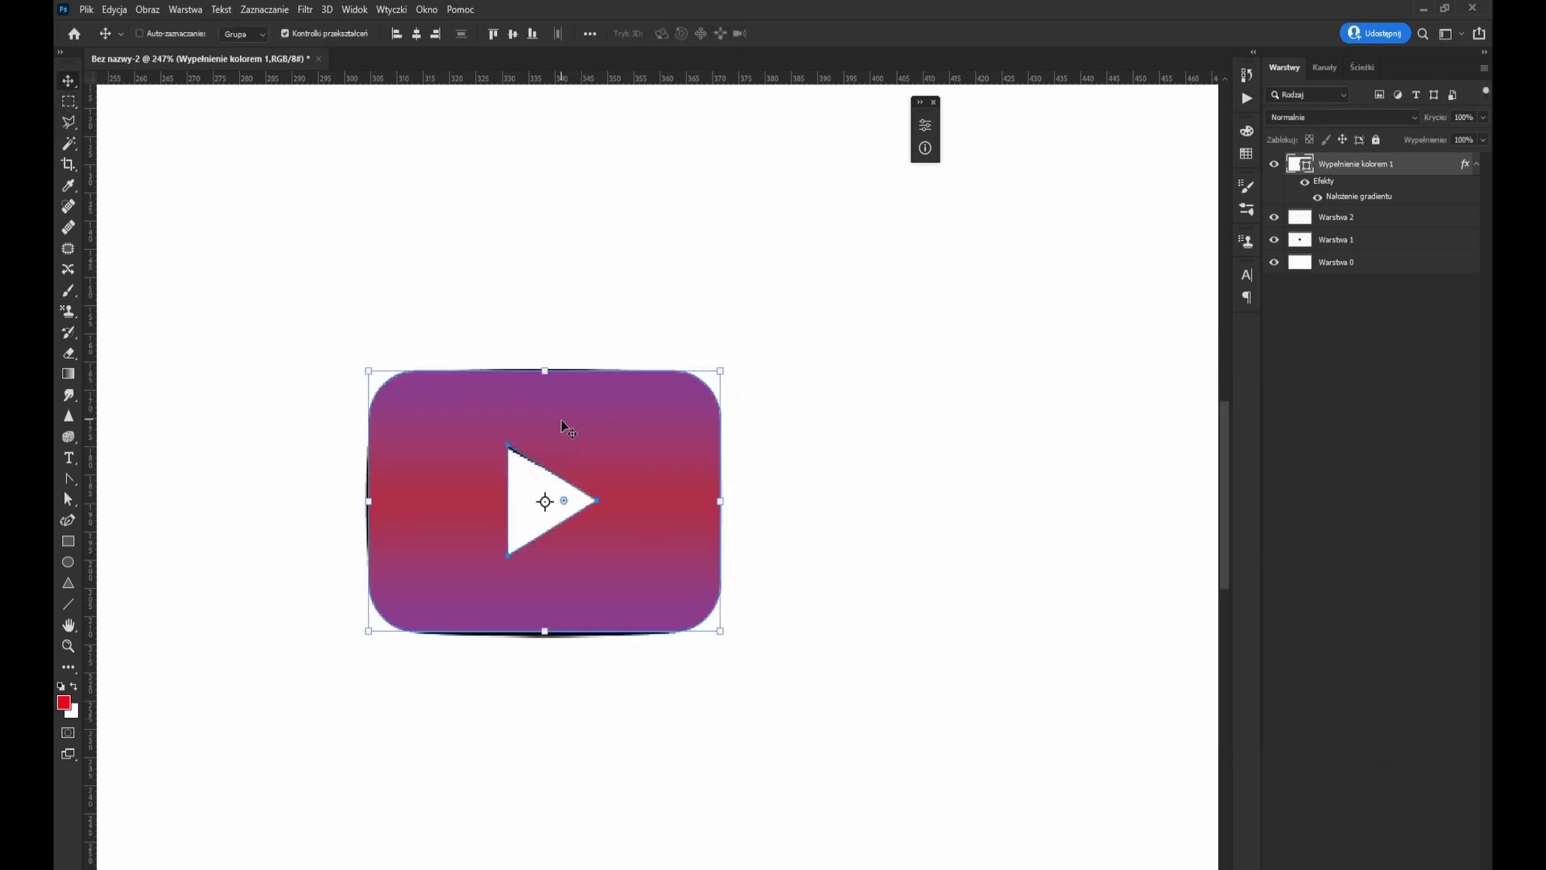
Move the gradient icon up-right beside the black icon and show the Paths list
left_click_drag(564, 405, 985, 282)
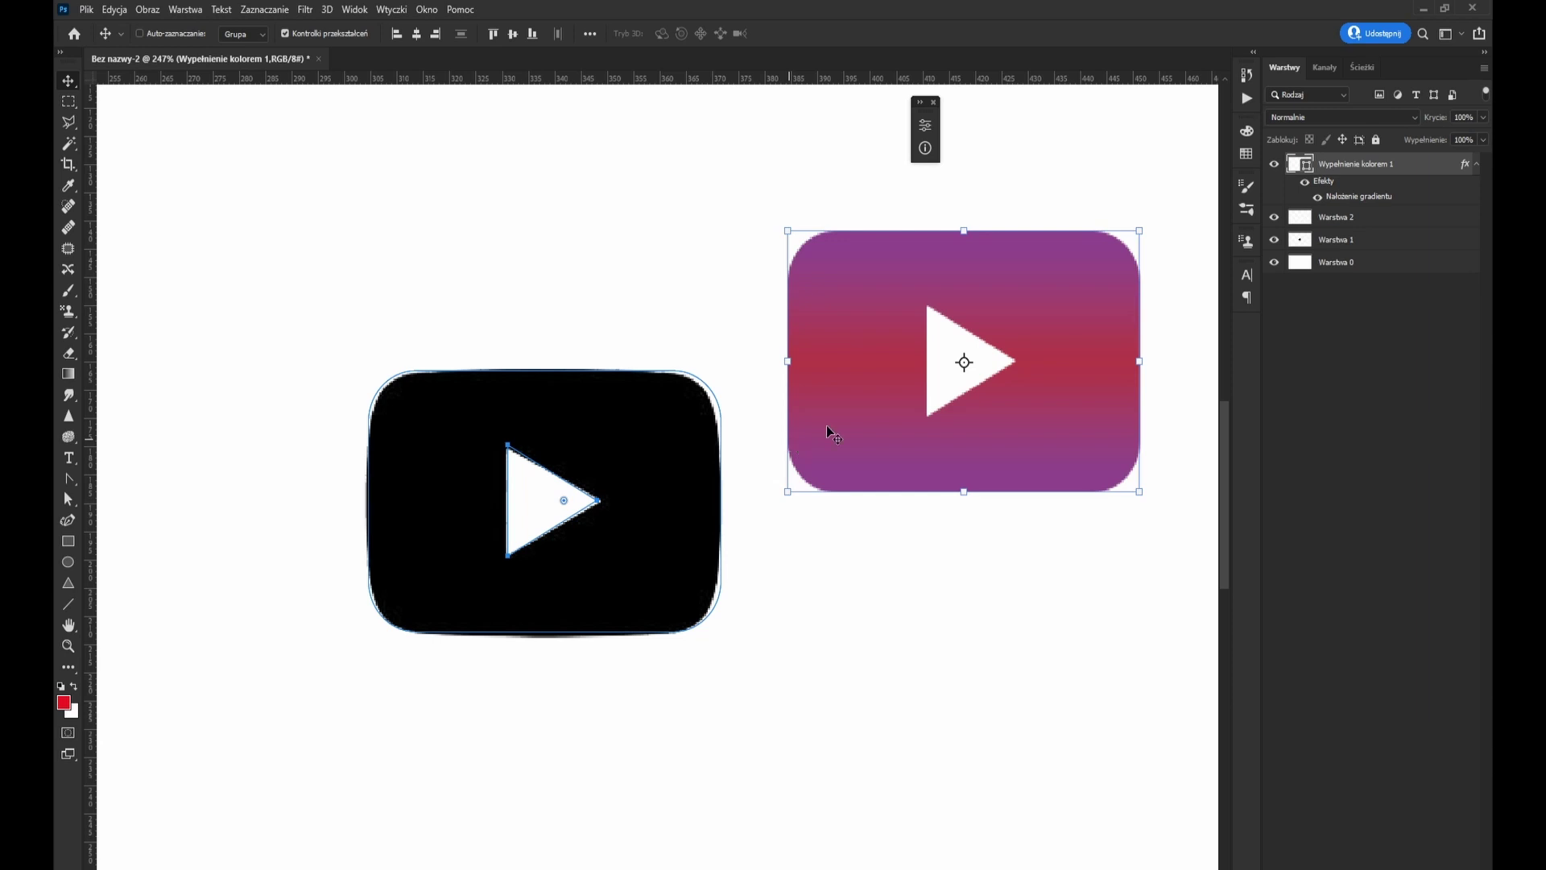
left_click(1361, 67)
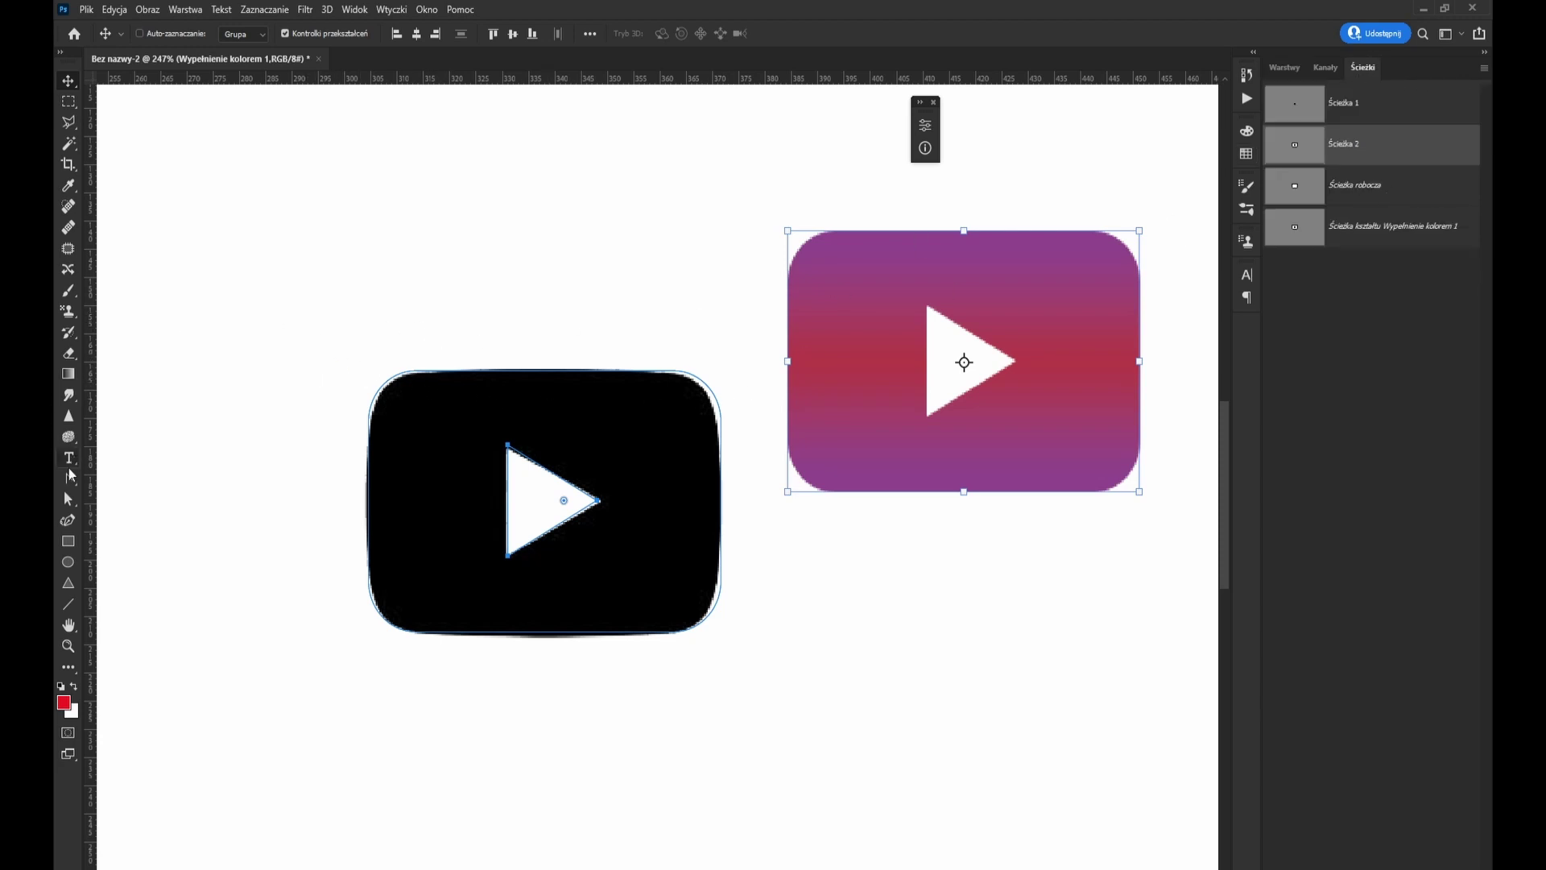
Select the black icon's whole path and define it as a custom shape named YT
left_click(72, 506)
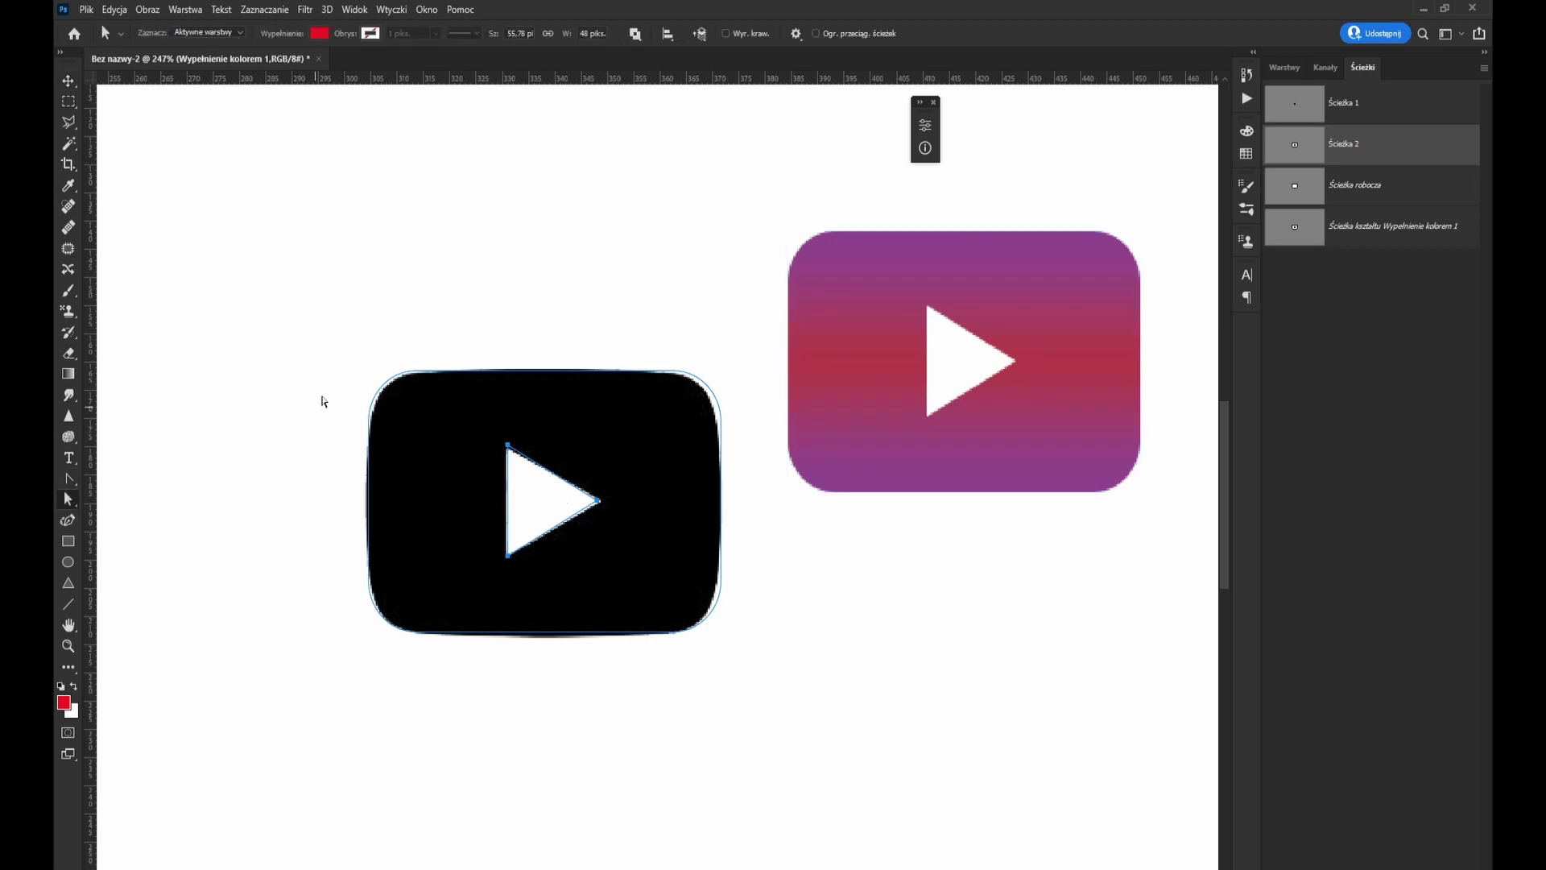
left_click_drag(306, 336, 772, 717)
left_click(114, 9)
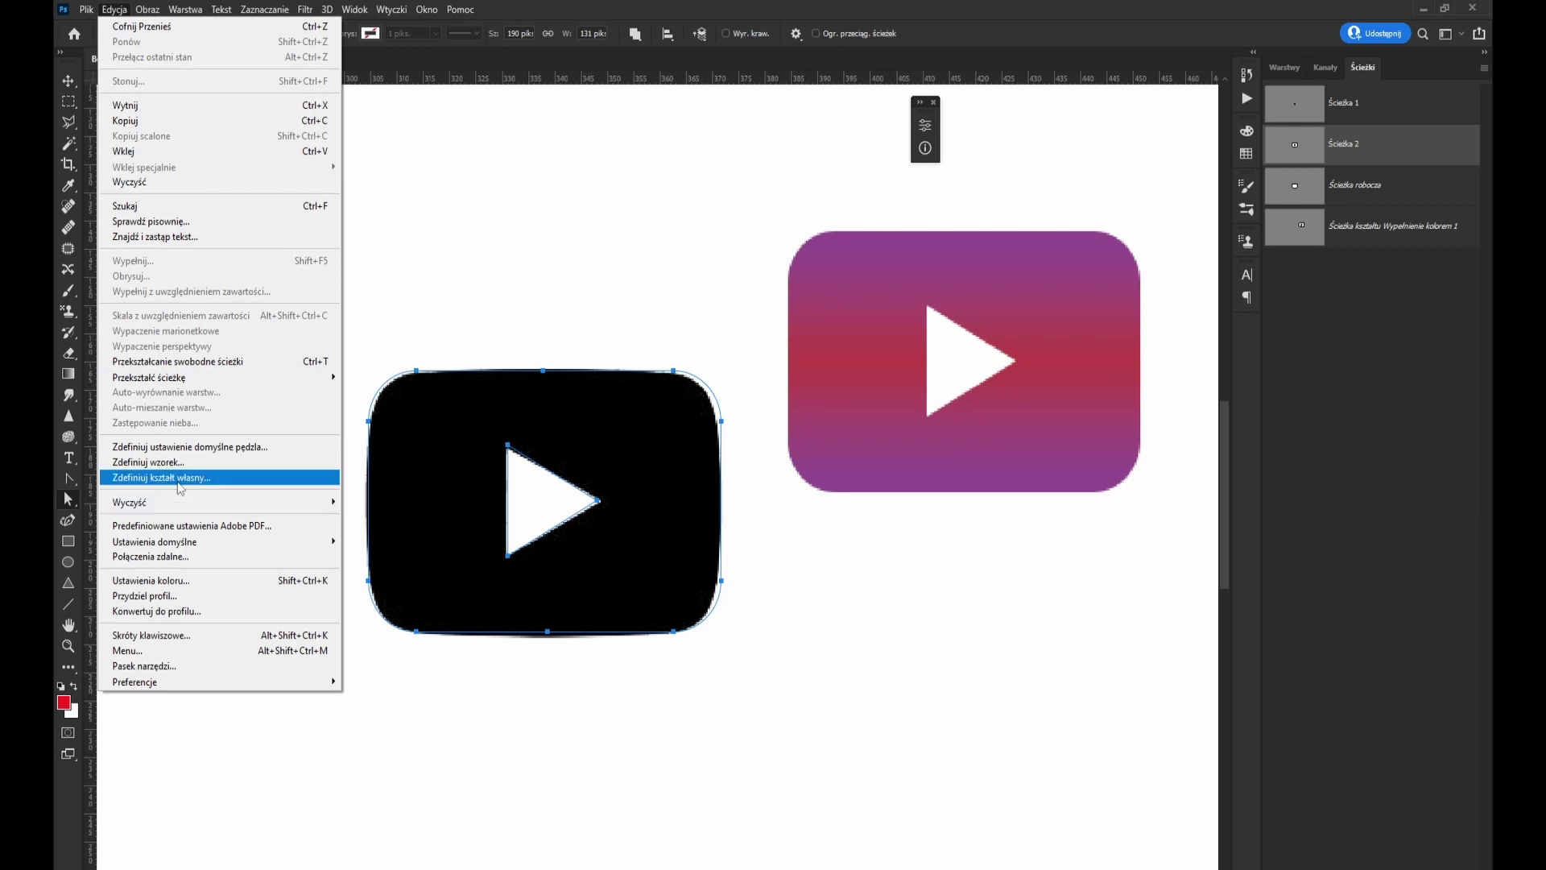
left_click(180, 483)
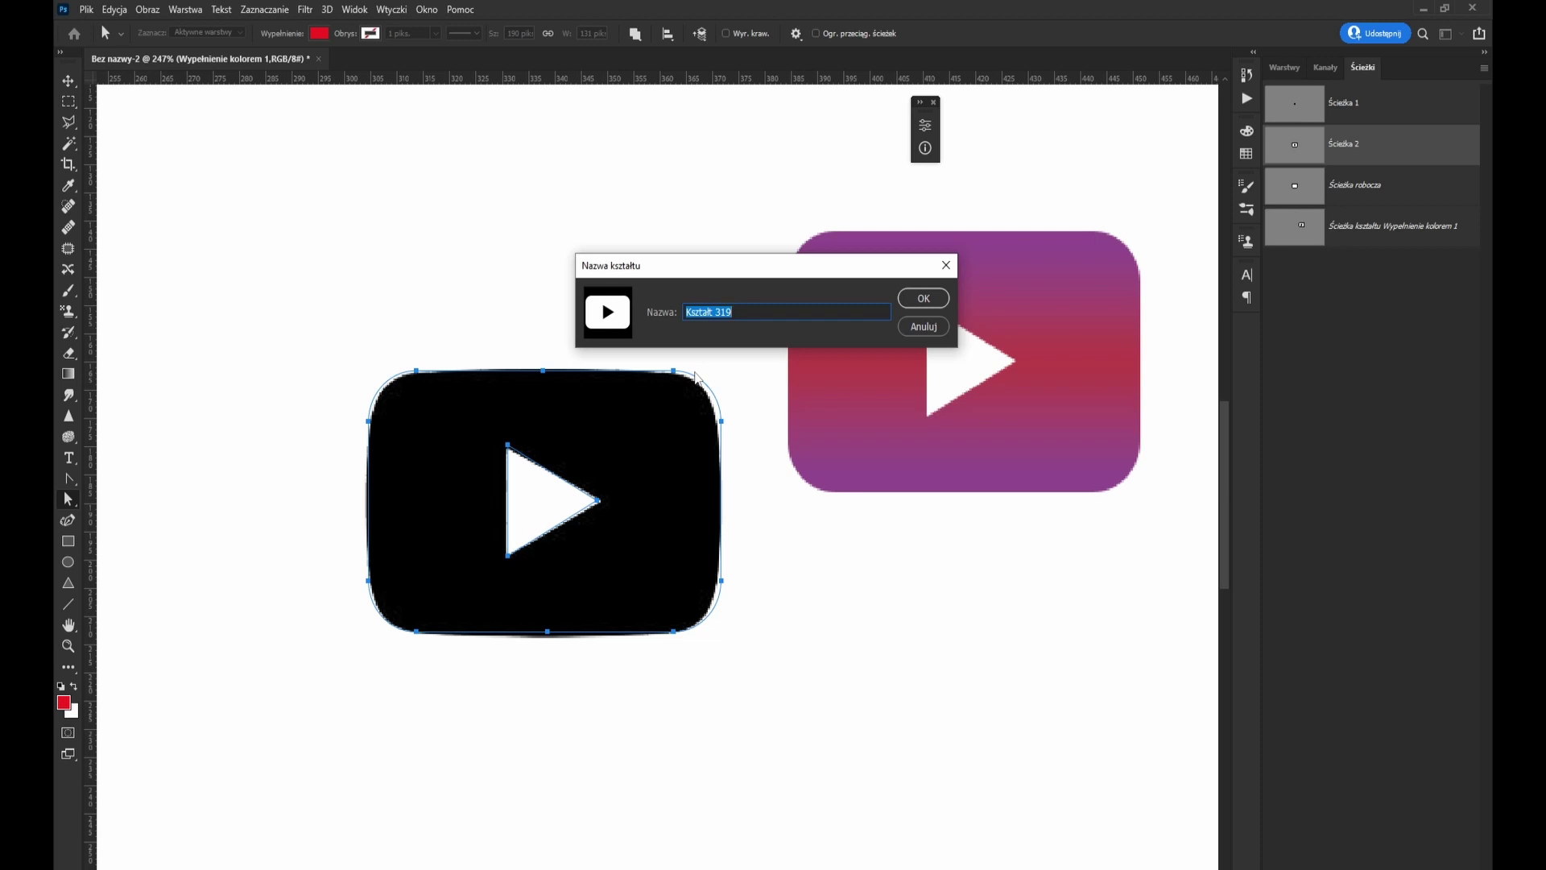
type("YT")
key("Return")
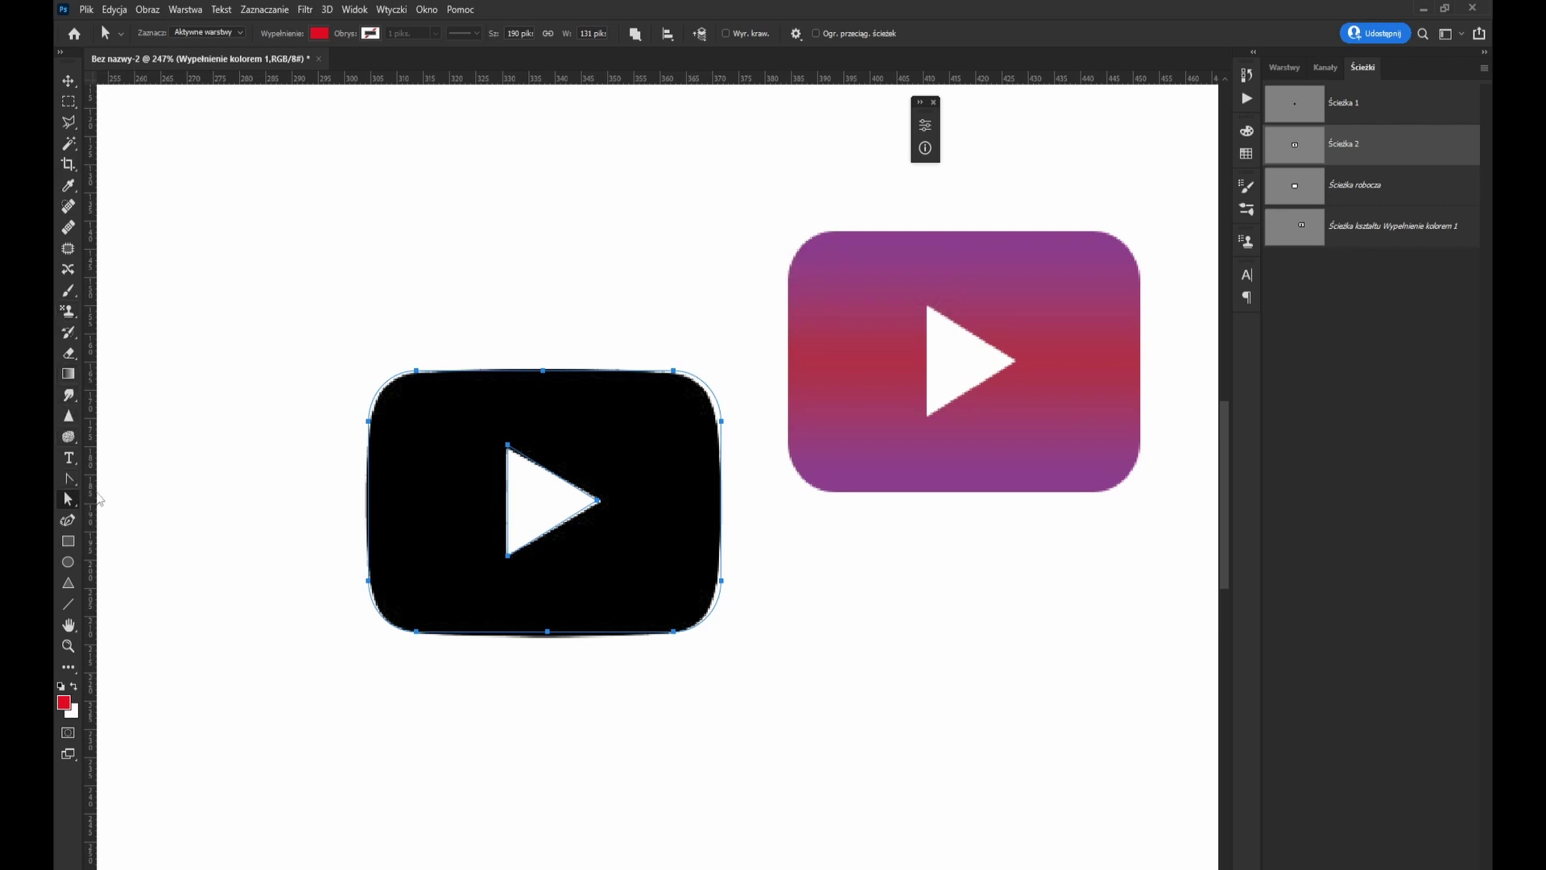
Select the Custom Shape tool and bring up the Layers panel
key("g")
left_click(68, 667)
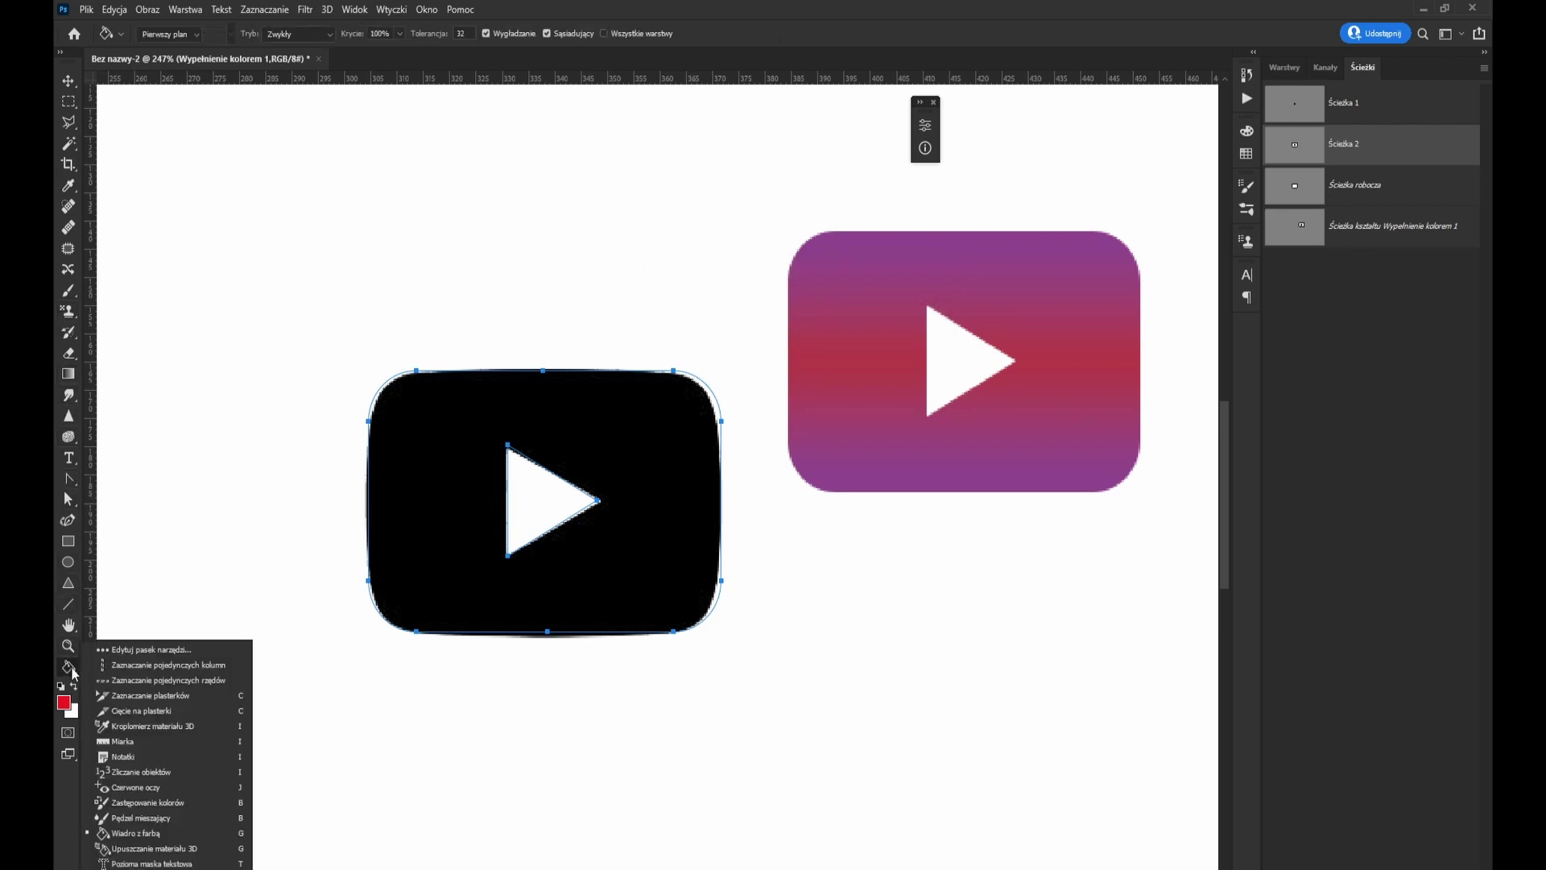
key("p")
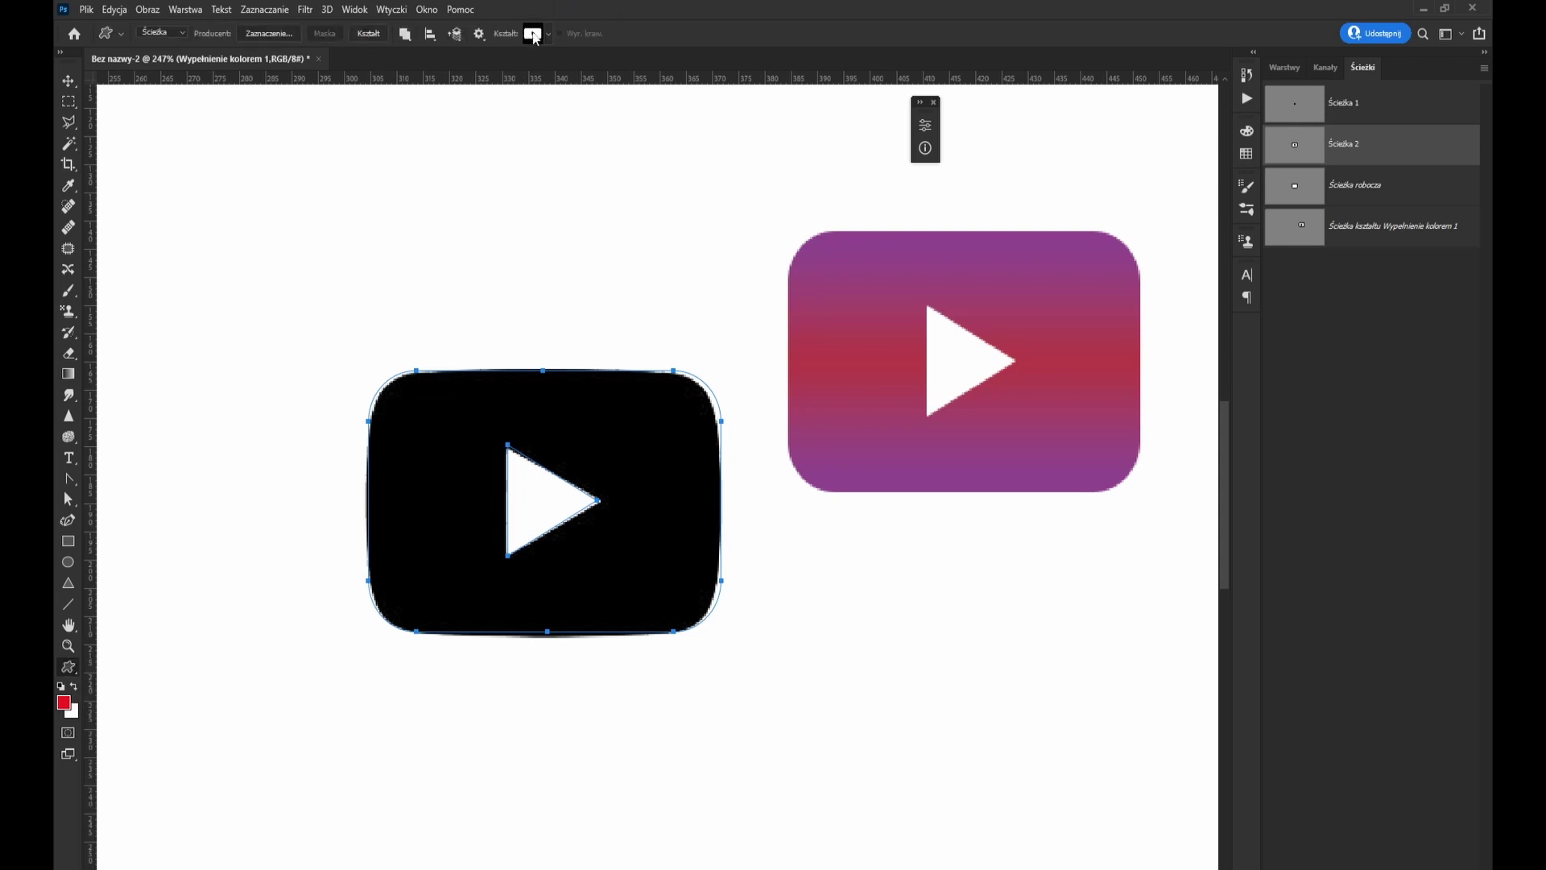
left_click(1287, 69)
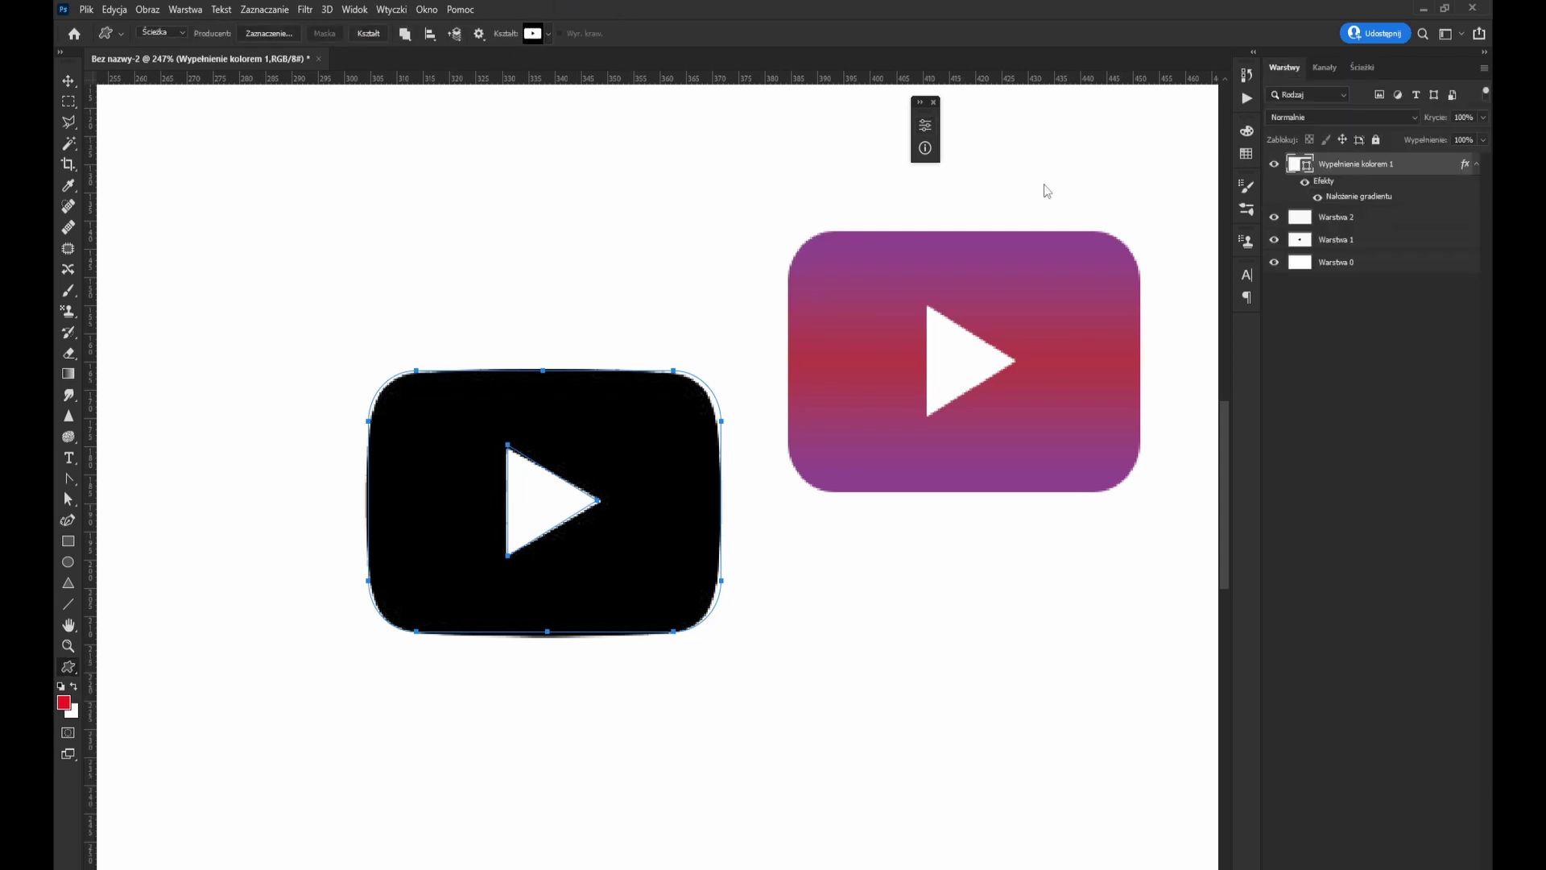
scroll(604, 322, "down", 2)
scroll(556, 290, "right", 1)
scroll(497, 355, "up", 3)
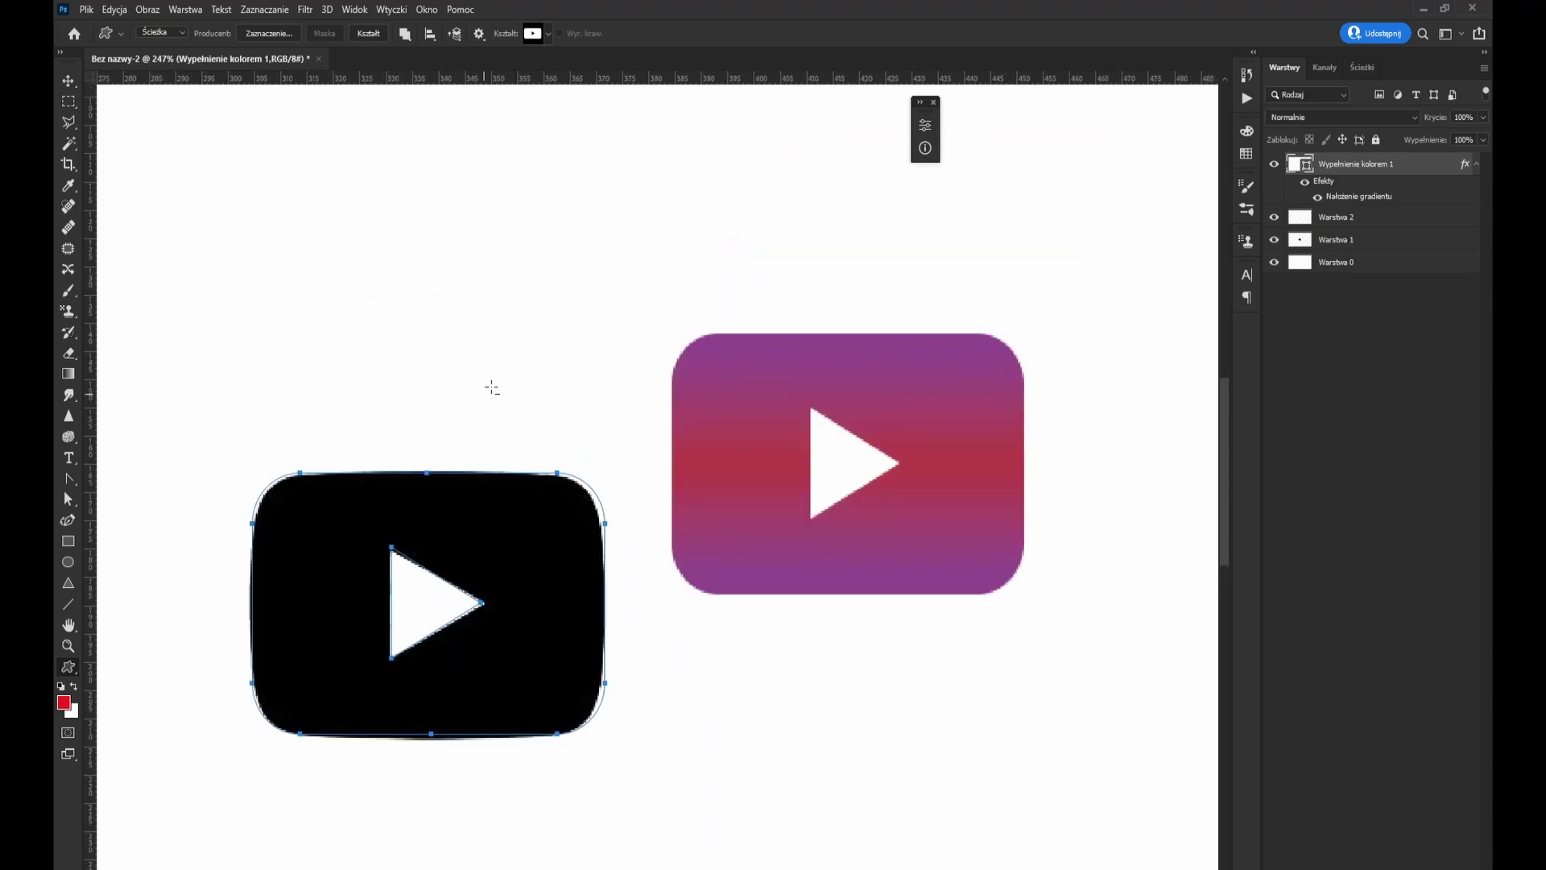
scroll(483, 395, "down", 1)
scroll(470, 407, "down", 5)
scroll(539, 321, "up", 1)
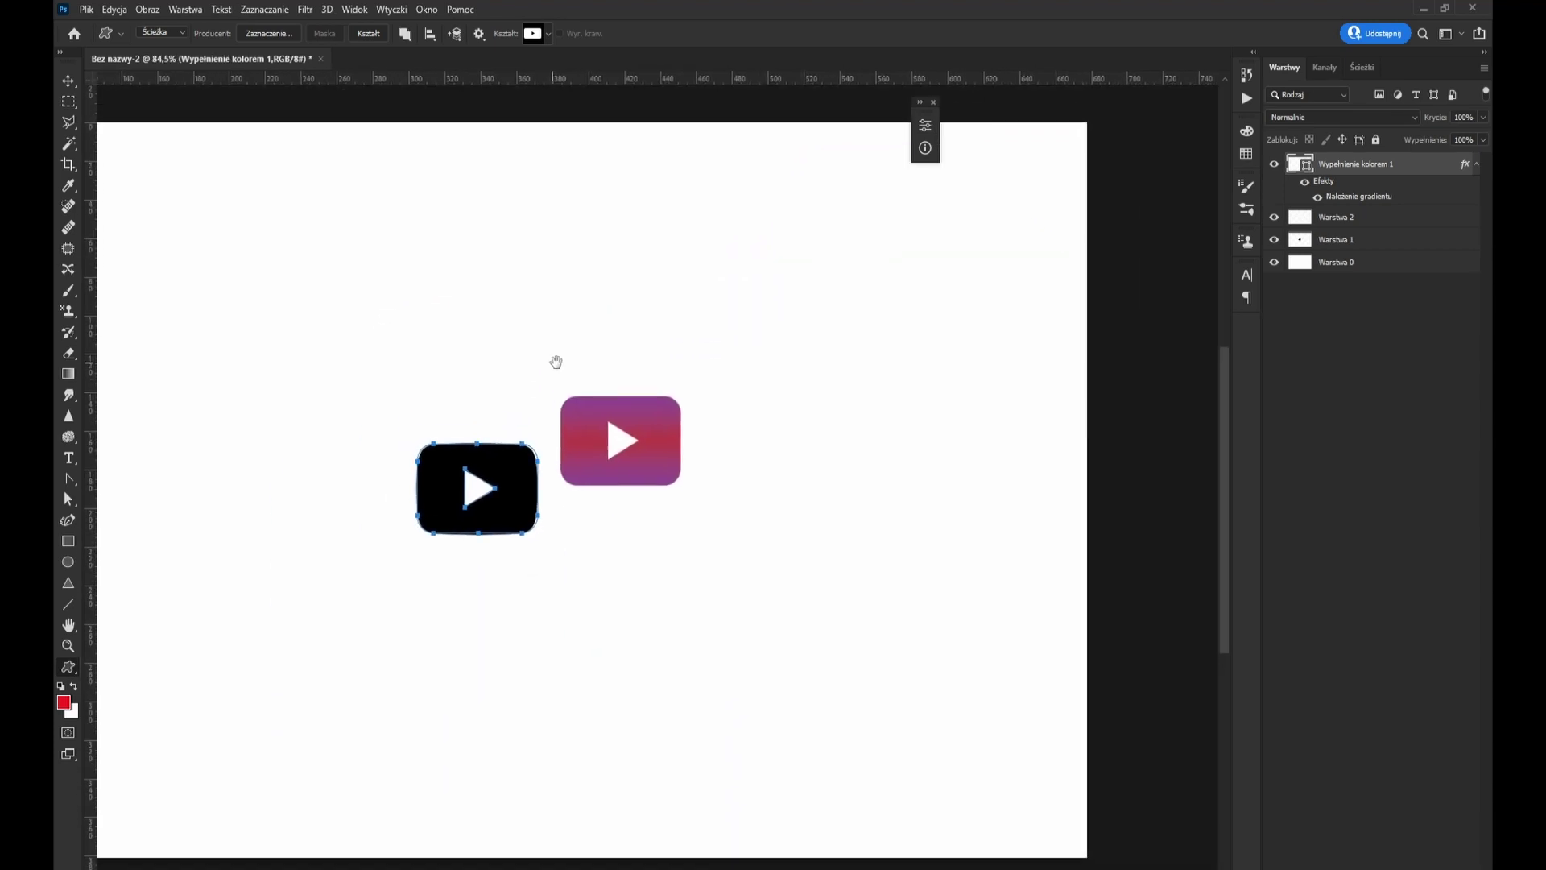
scroll(537, 355, "down", 1)
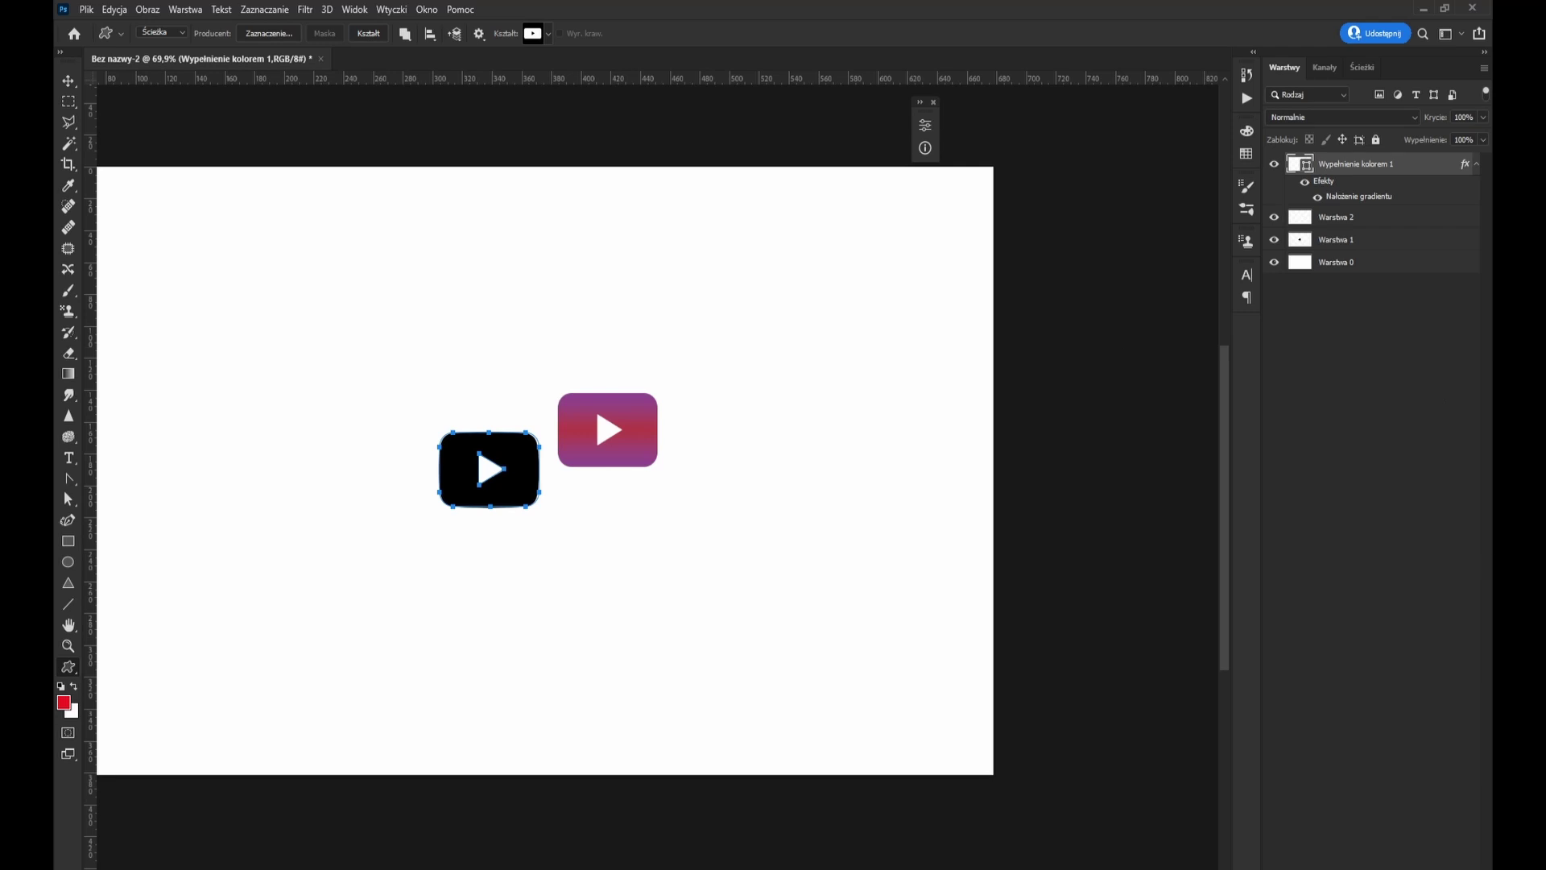
On a new empty layer, draw the YT shape small in the canvas's upper left
key("ctrl+shift+alt+n")
mouse_move(203, 276)
left_mouse_down()
mouse_move(246, 456)
mouse_move(333, 359)
mouse_move(266, 385)
left_mouse_up()
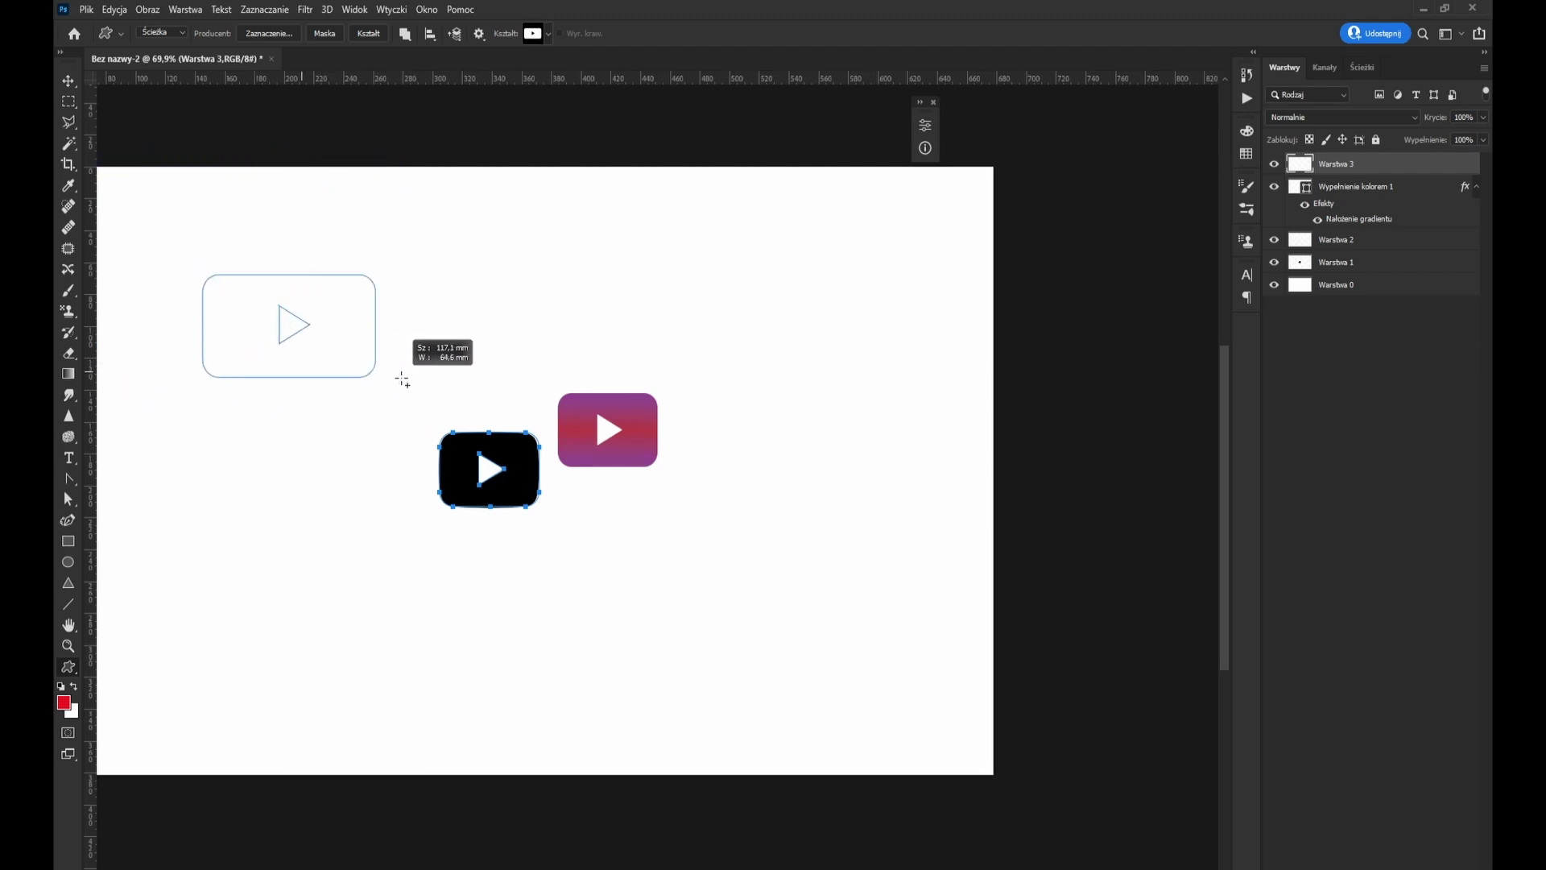
mouse_move(266, 385)
left_mouse_down()
mouse_move(261, 368)
mouse_move(388, 458)
left_mouse_up()
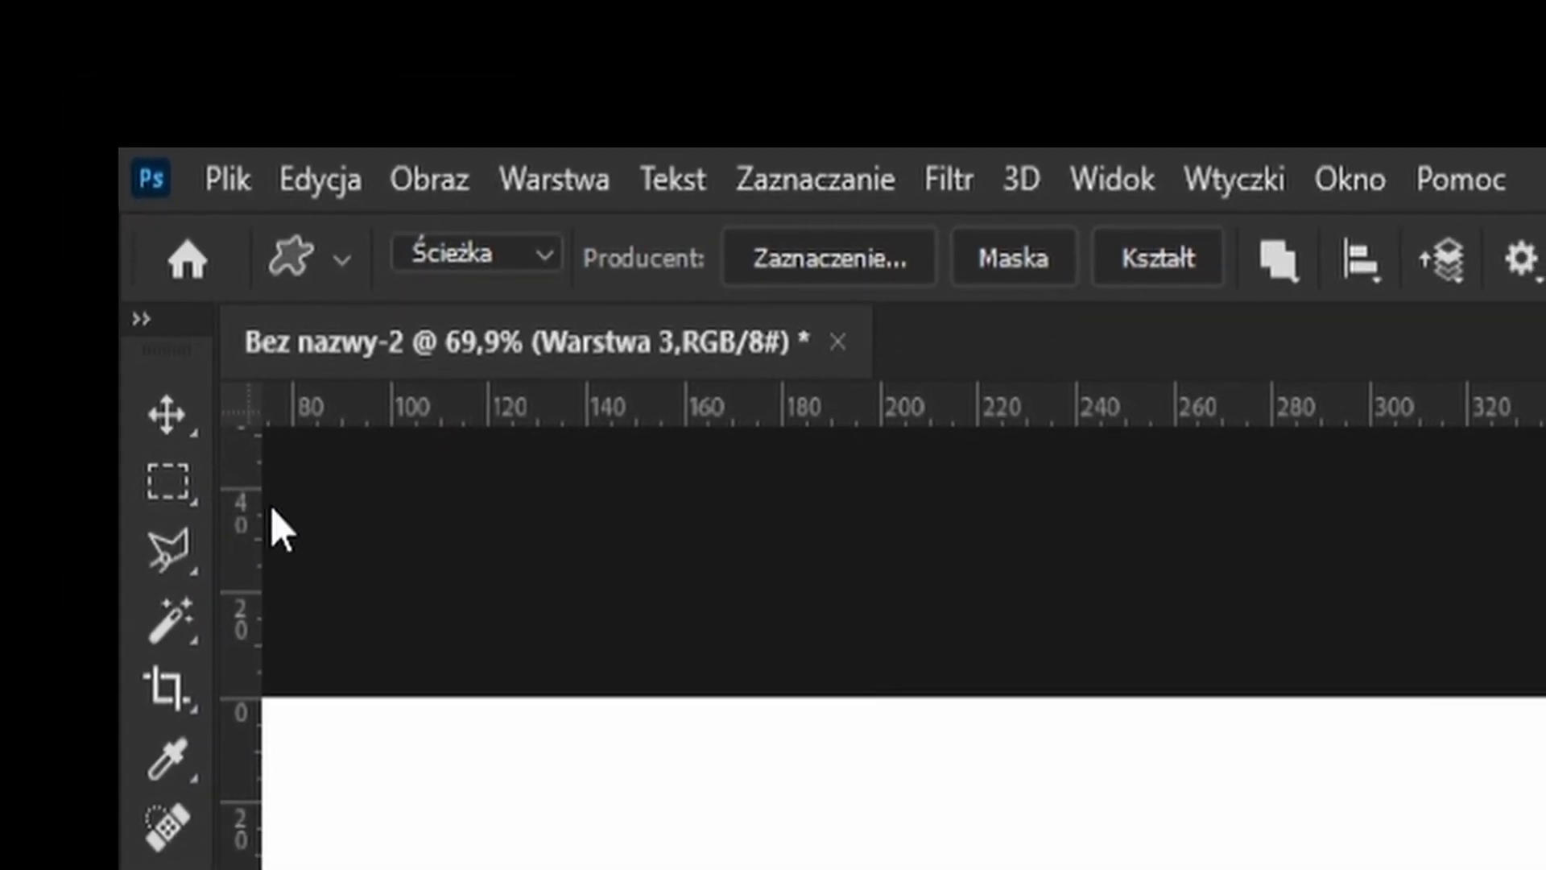
Collapse the shape properties and switch to the Move tool
left_click(184, 483)
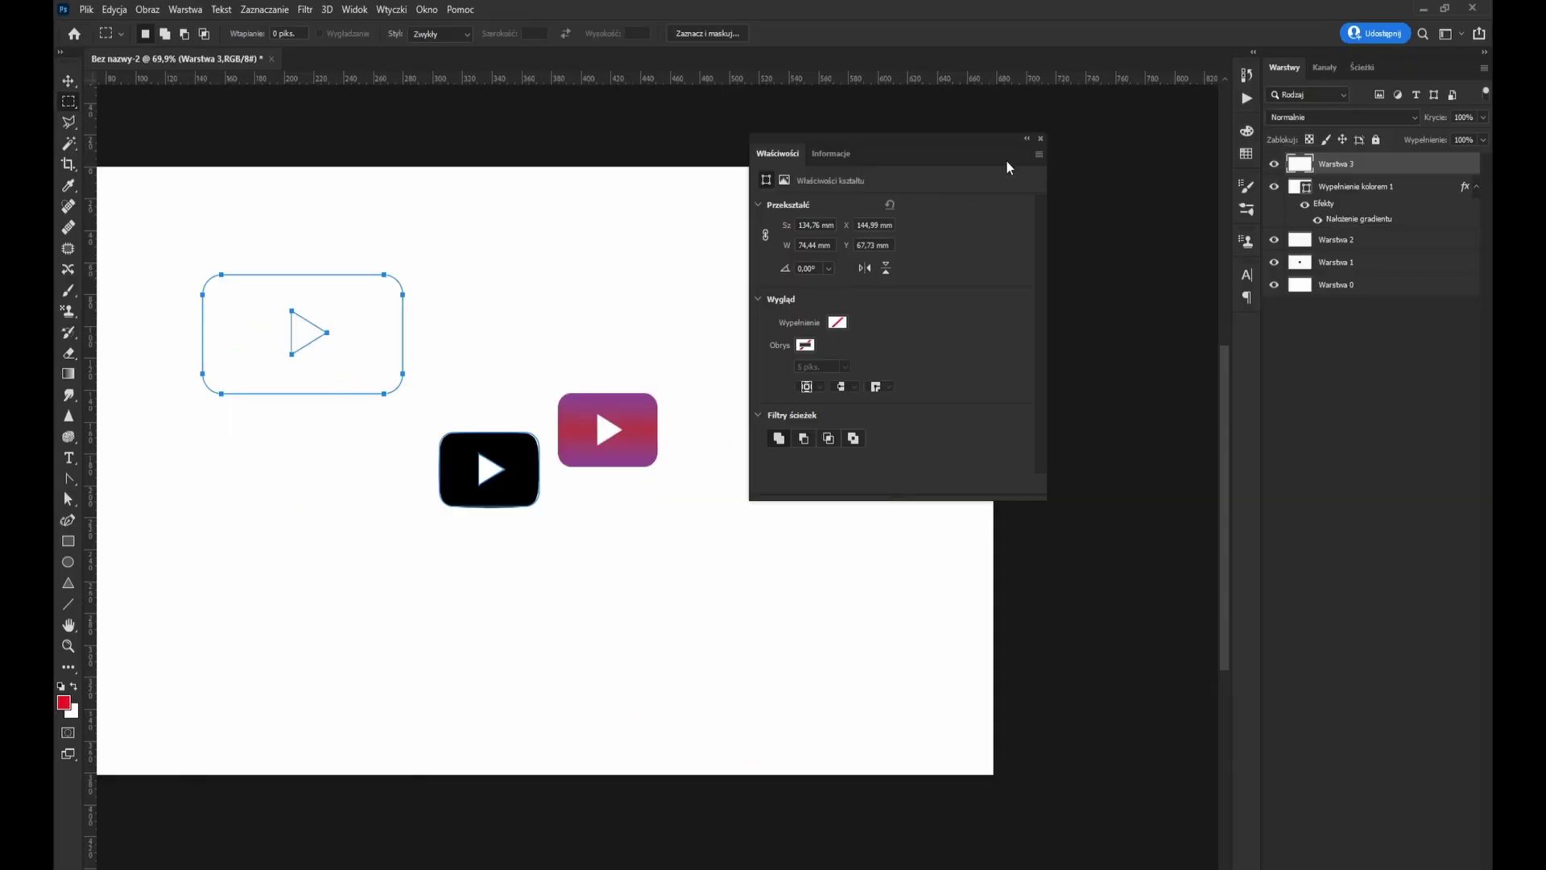
left_click(1030, 150)
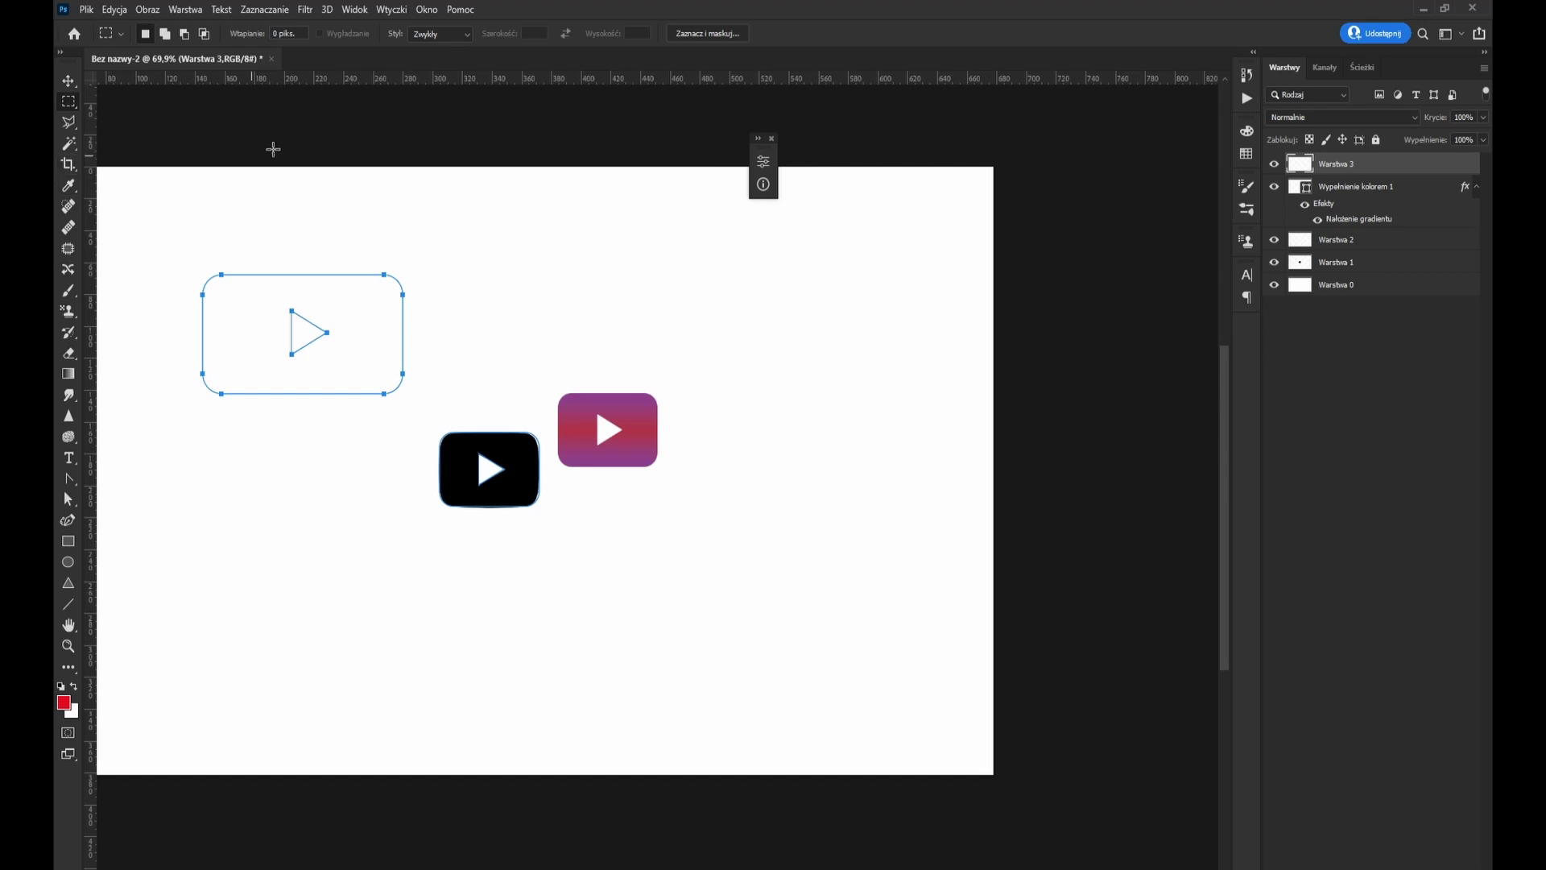
left_click(68, 82)
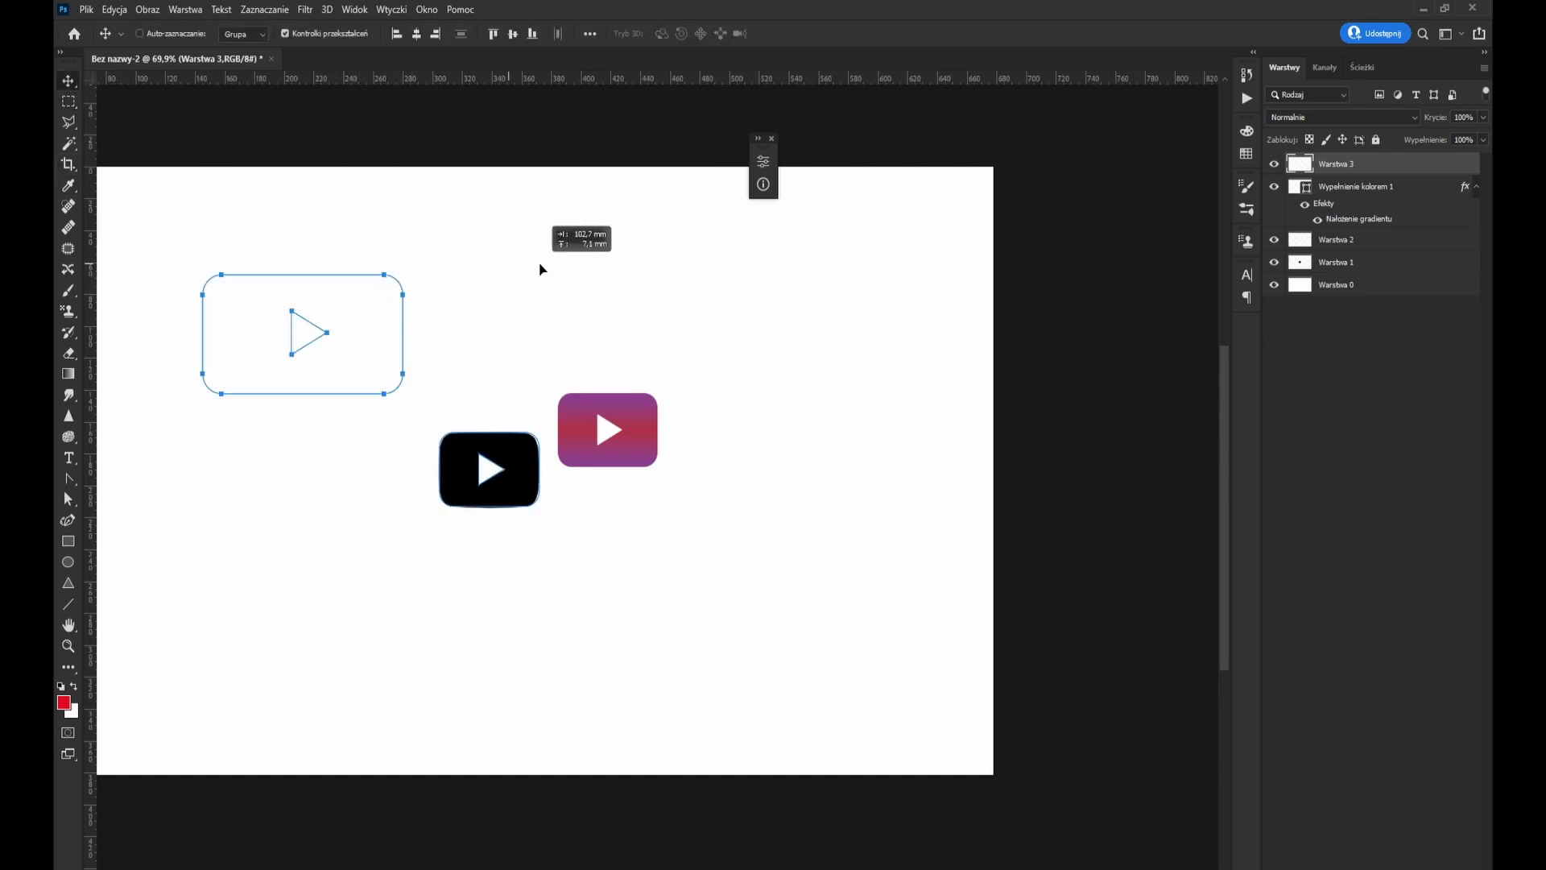
left_click_drag(364, 282, 571, 261)
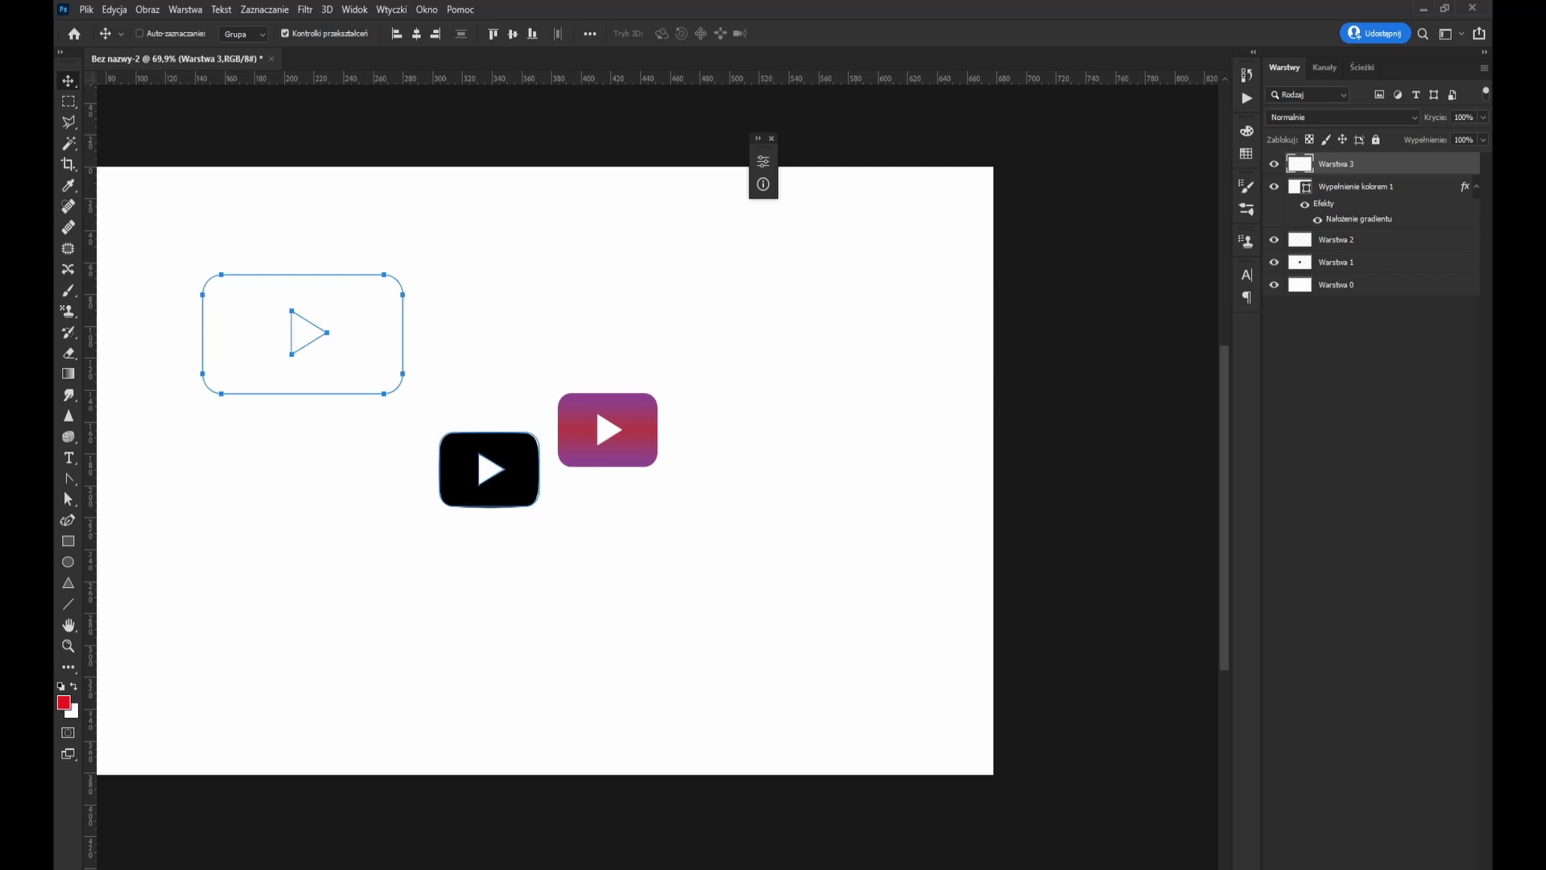
Start a Solid Color fill layer, then cancel it in the Color Picker
left_click(1410, 862)
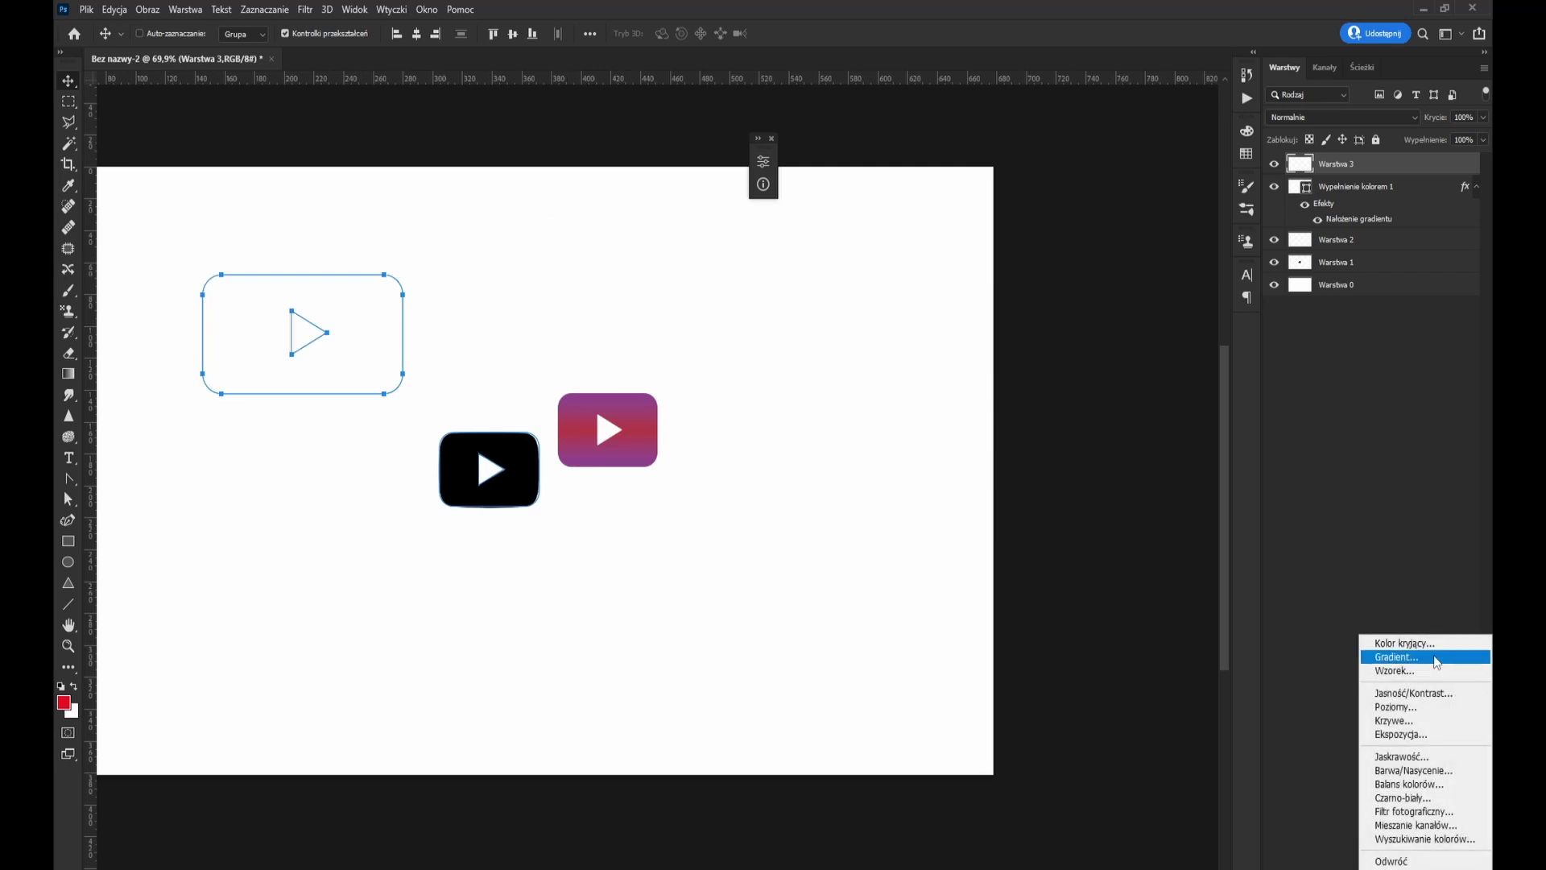
left_click(1438, 653)
left_click(1010, 406)
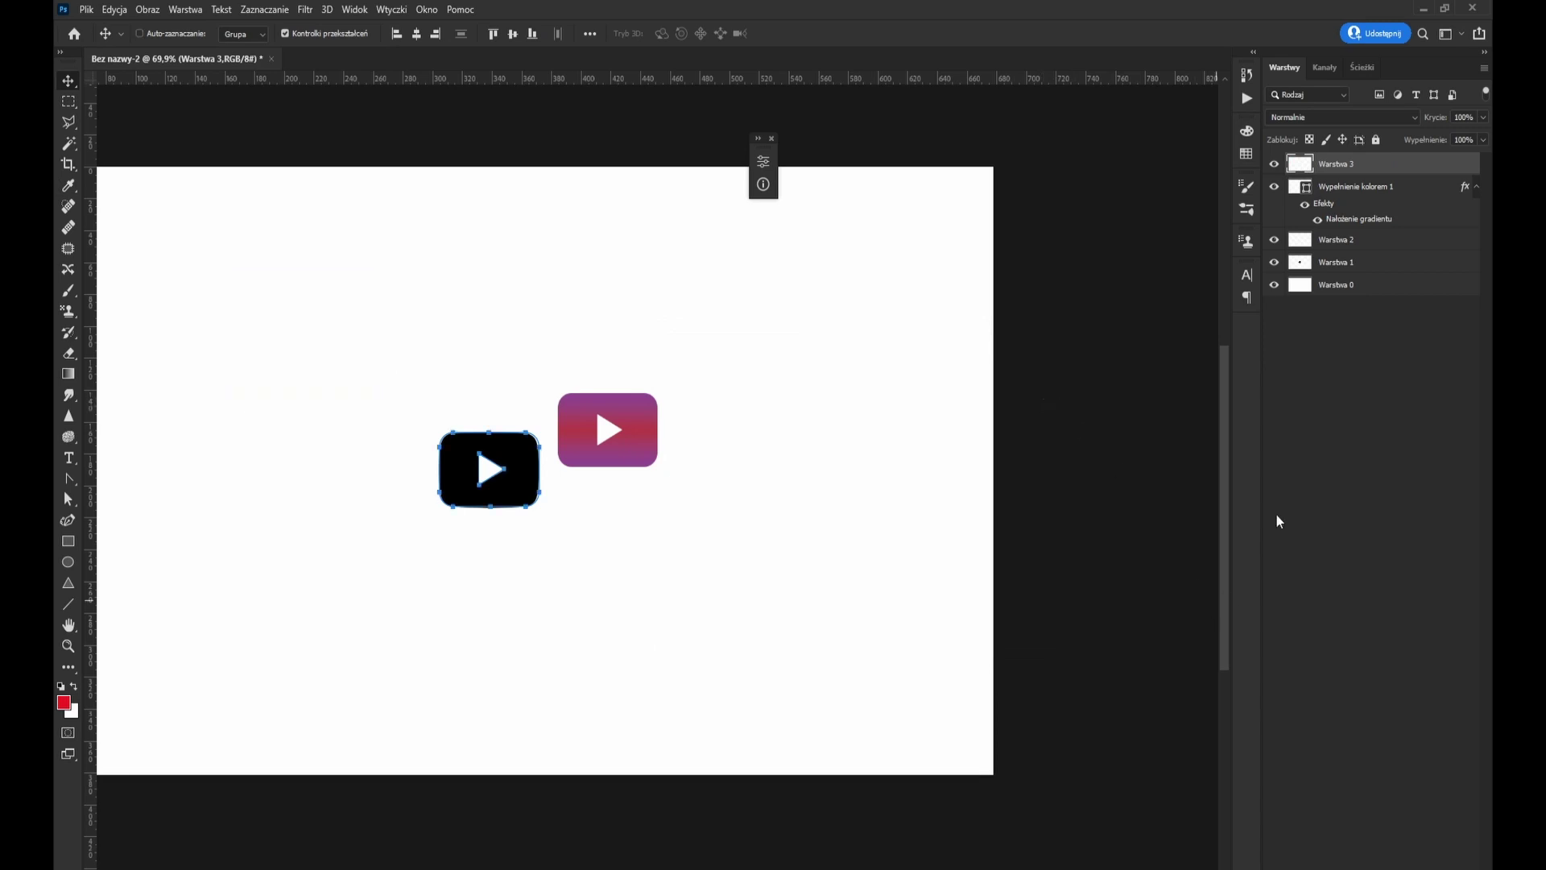
On a new empty layer, draw a larger YT outline (178,86 × 98,78 mm) at upper left
key("ctrl+shift+alt+n")
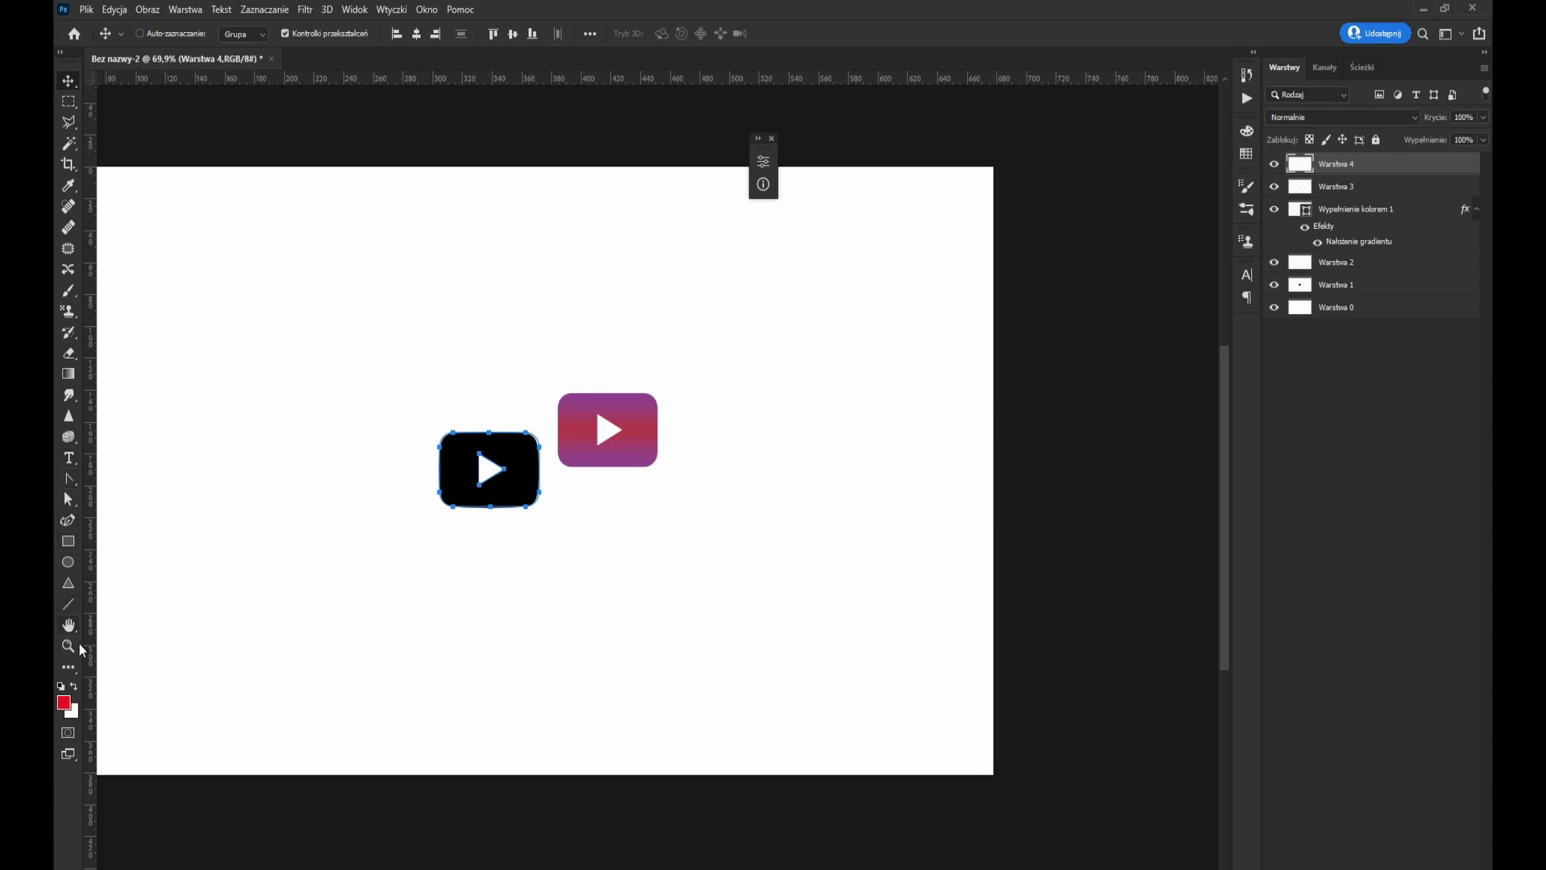
left_click(68, 667)
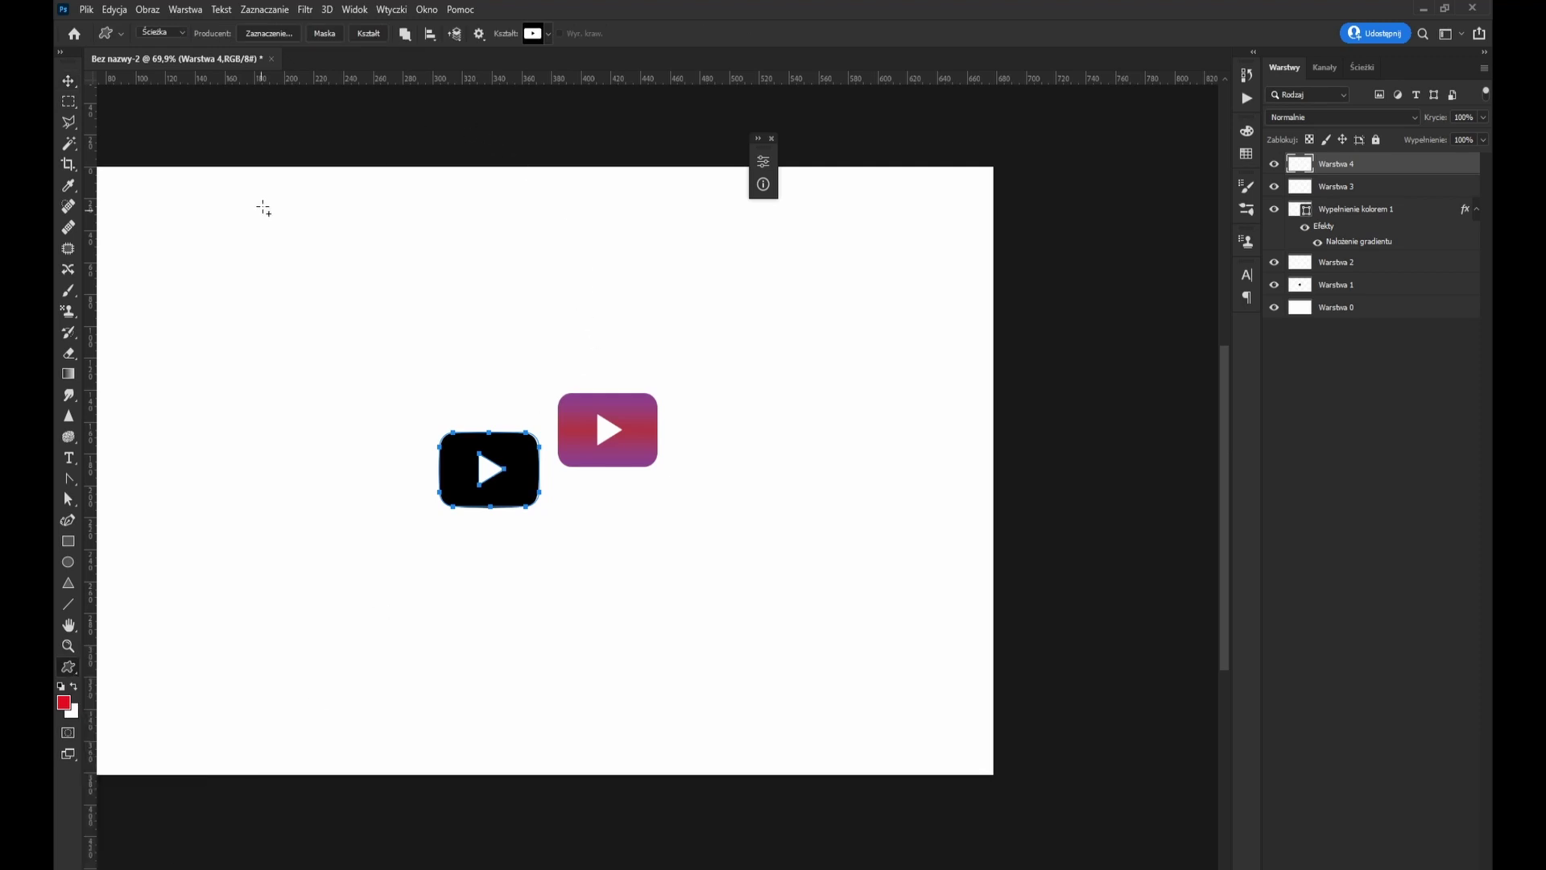
left_click_drag(264, 206, 530, 364)
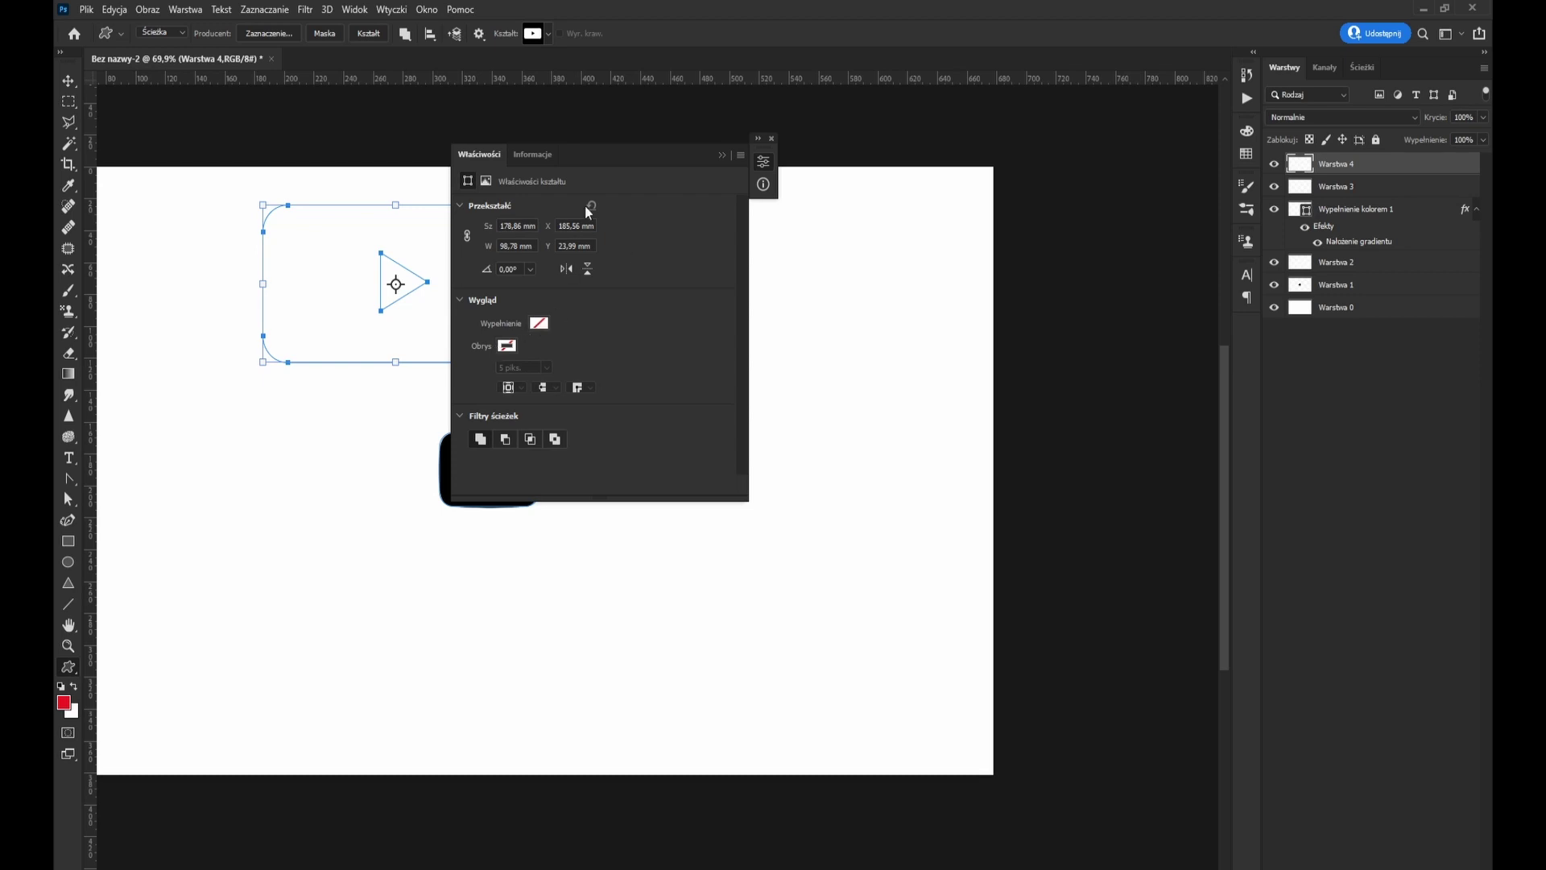
Move the shape Properties panel to the right, away from the icons
left_click_drag(585, 167, 829, 192)
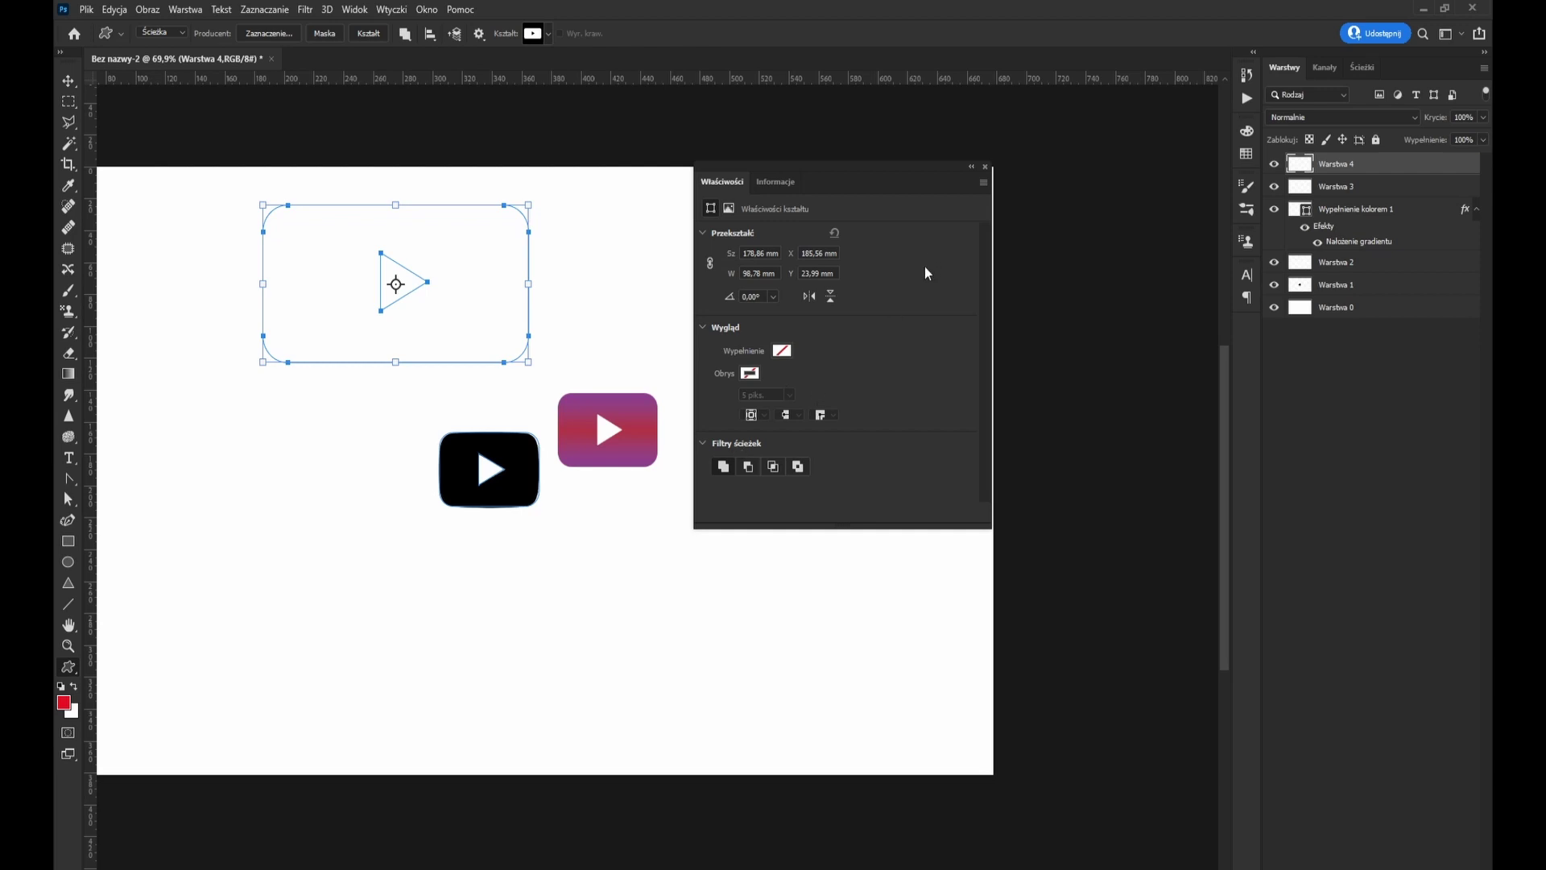
left_click_drag(818, 169, 871, 165)
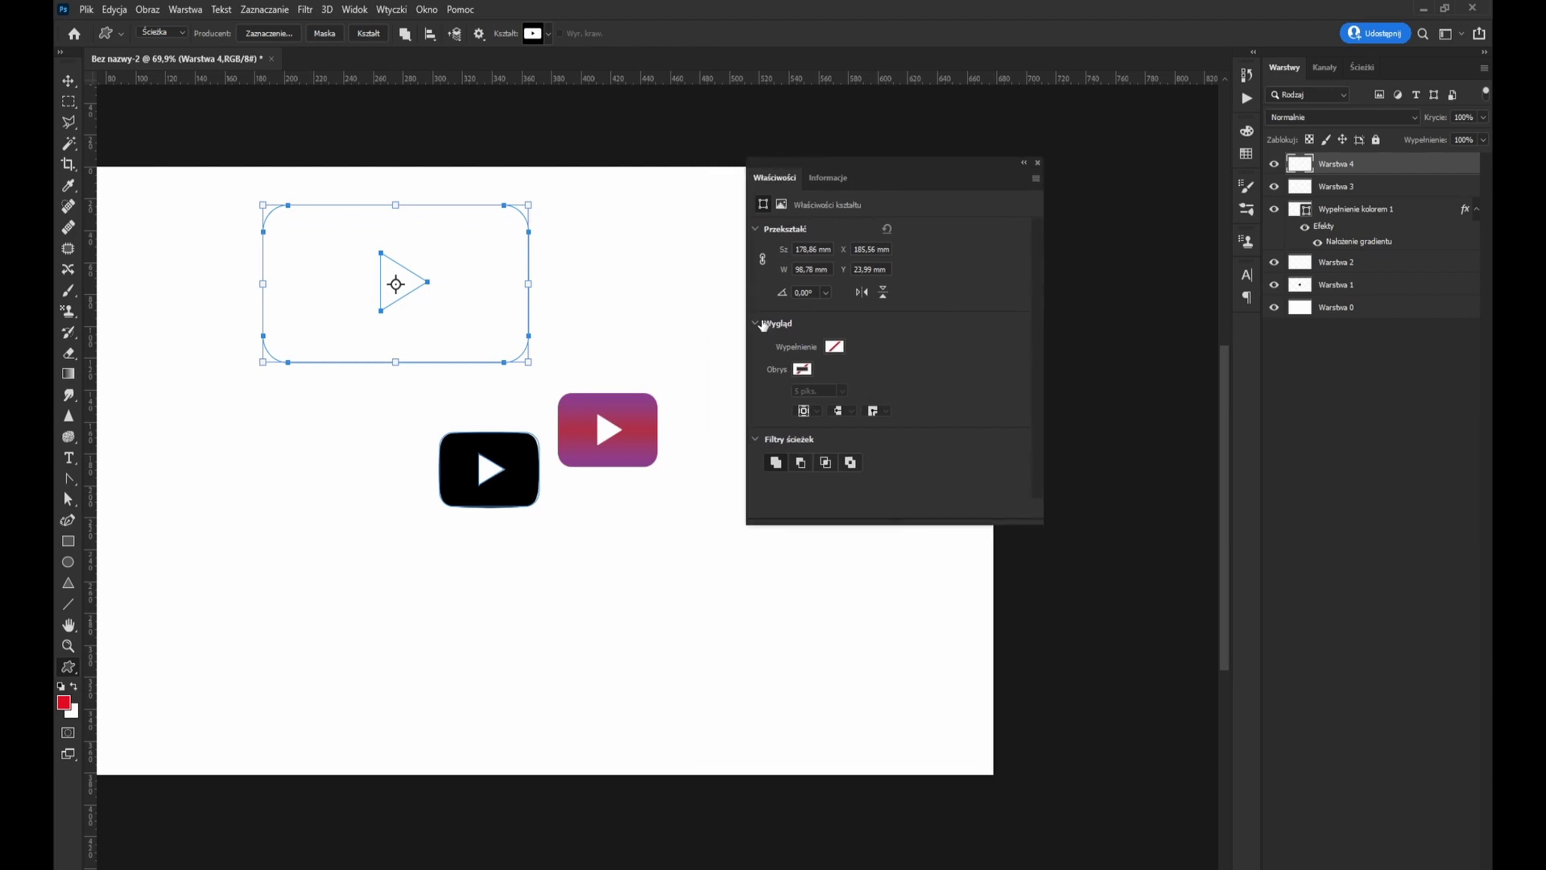
left_click(760, 325)
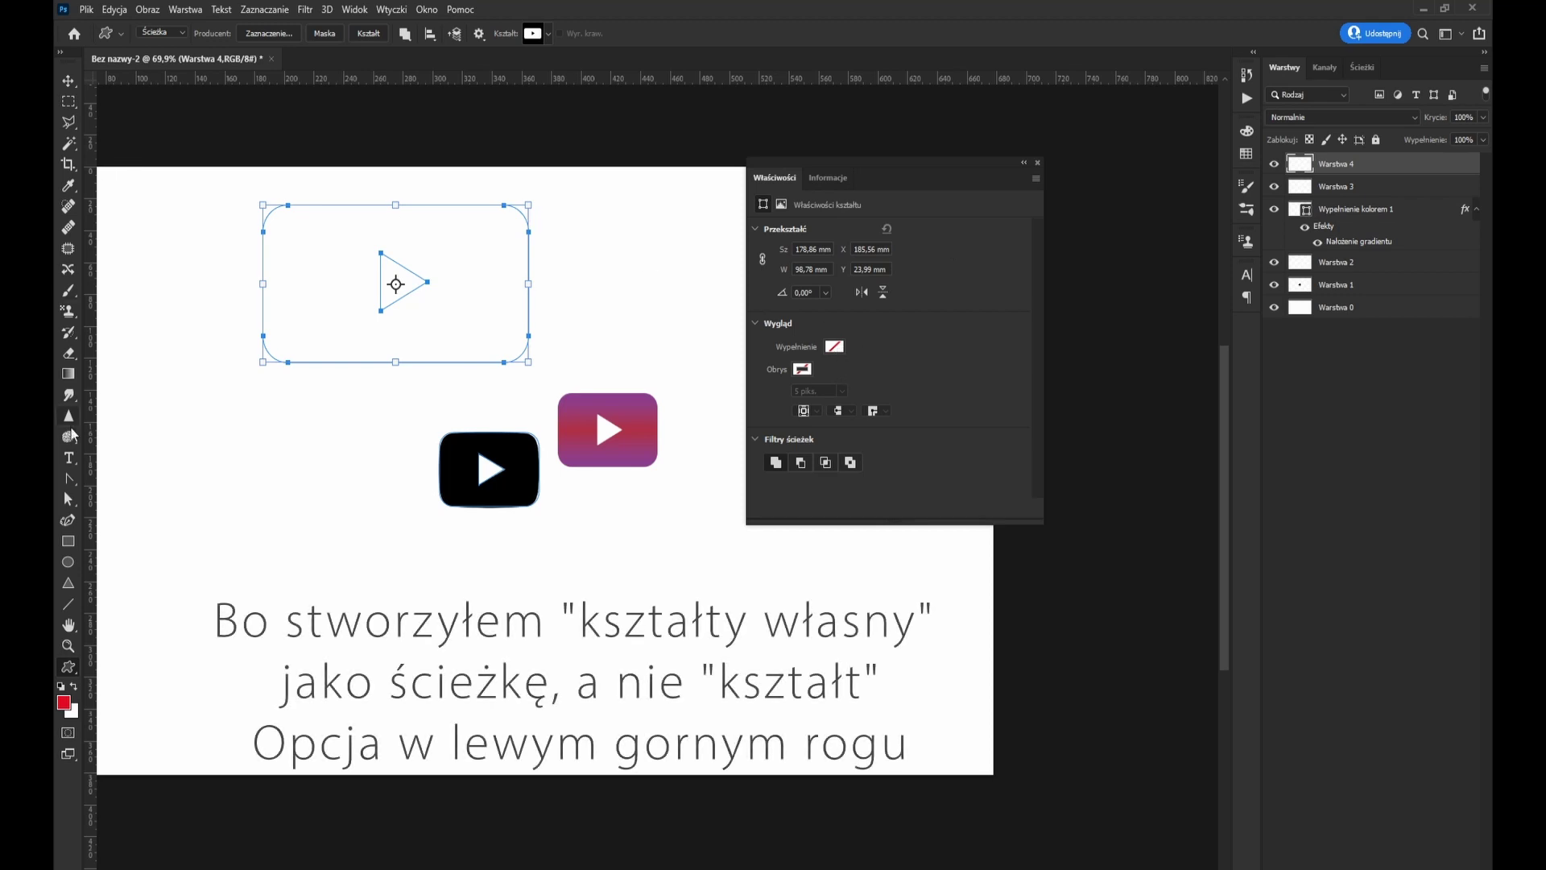
Close the shape Properties and clear the Ścieżka 1 path outline via the Paths tab
left_click(70, 501)
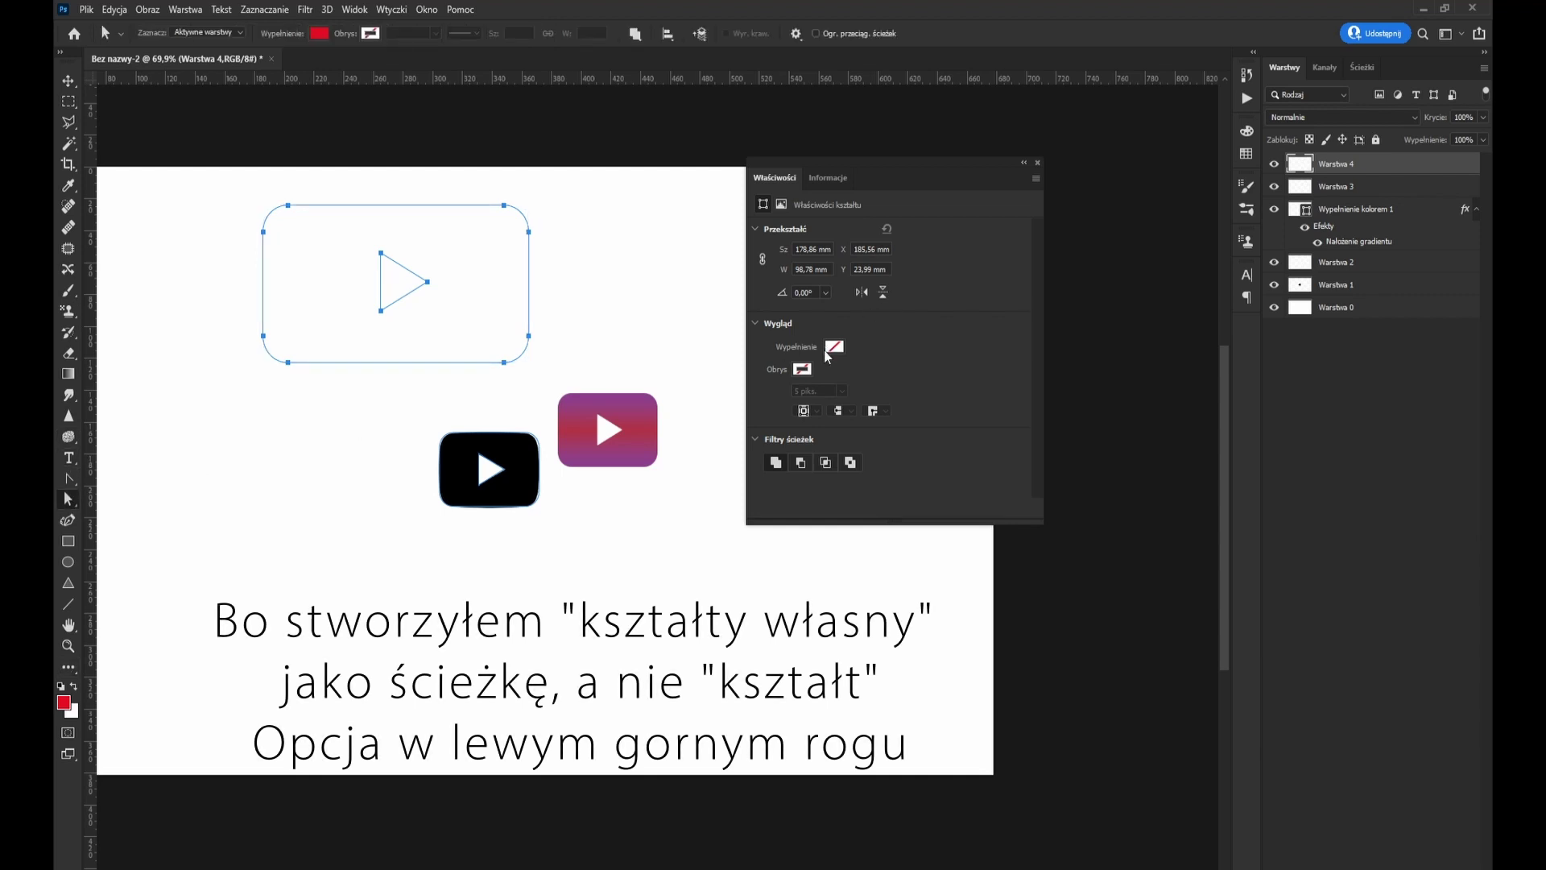
left_click(1024, 162)
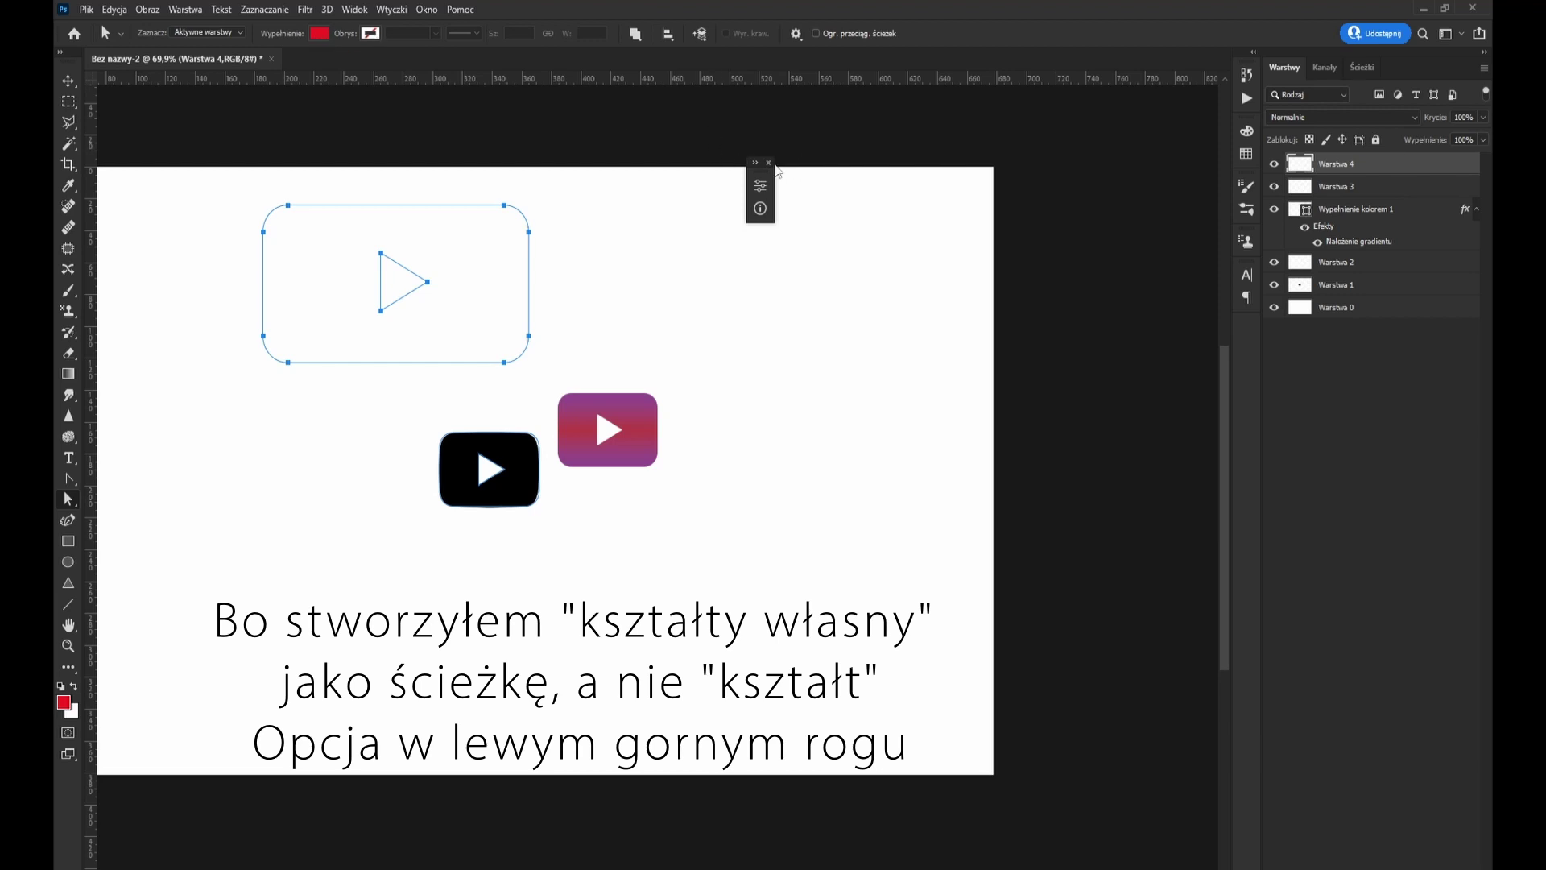
left_click(769, 163)
left_click(1362, 68)
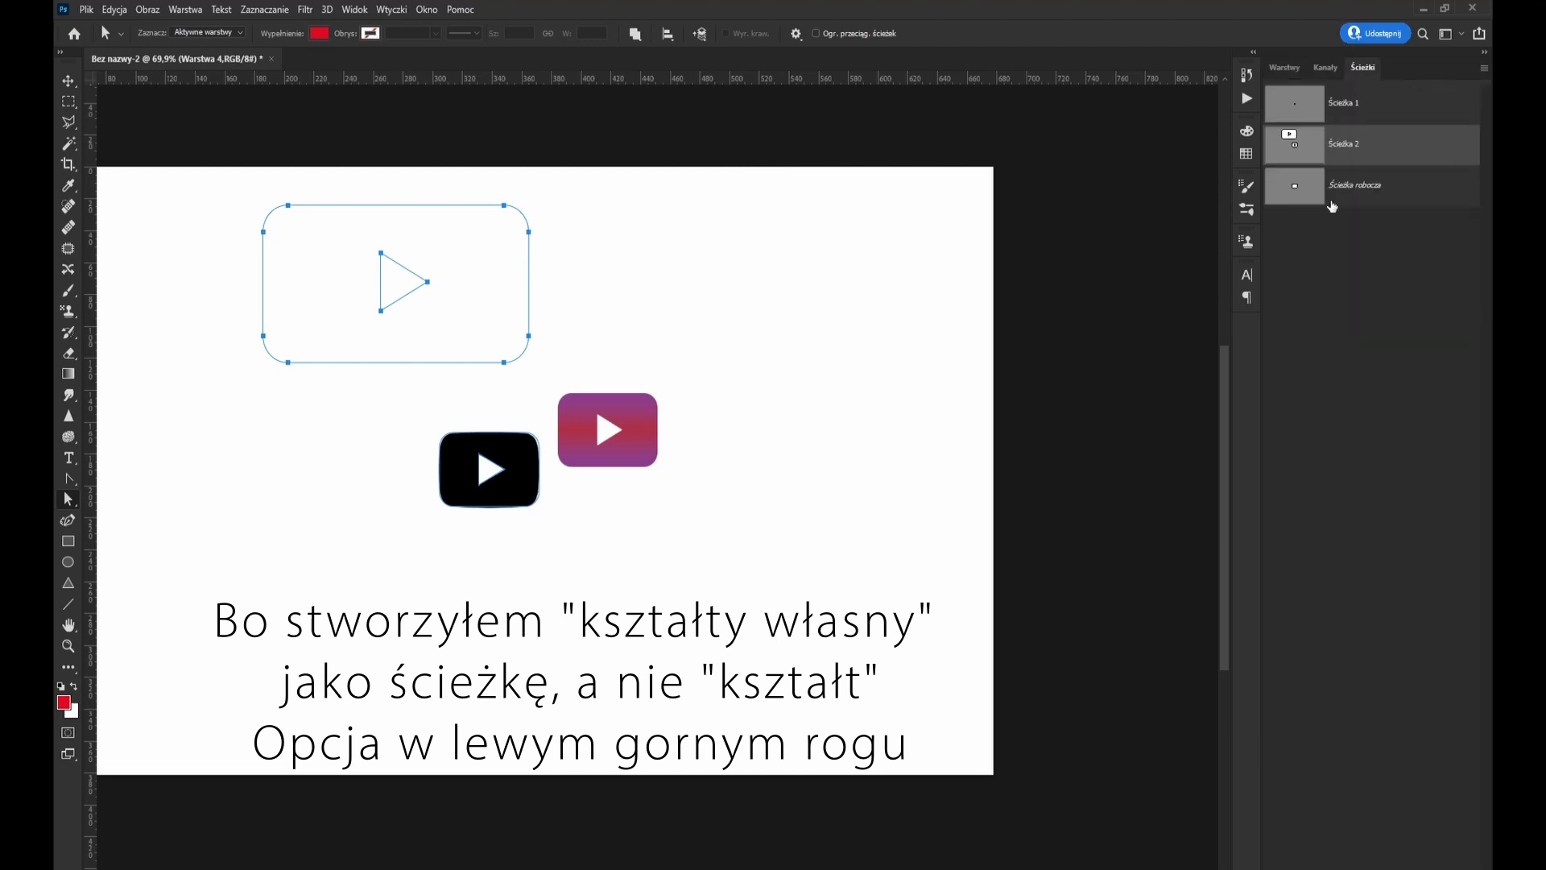
left_click(1333, 211)
left_click(1335, 114)
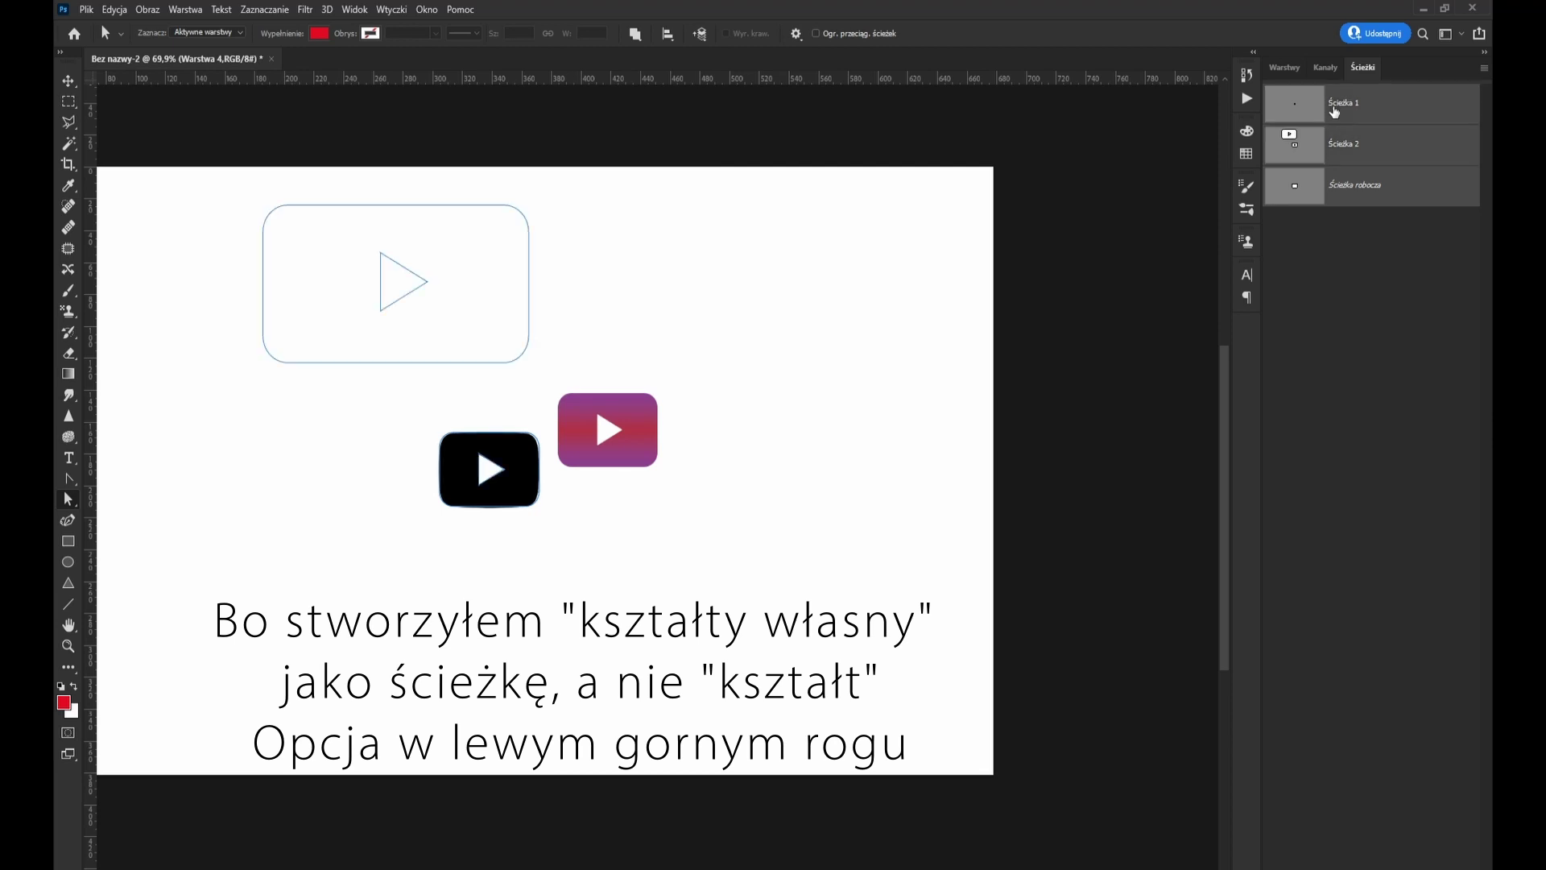
left_click(1291, 69)
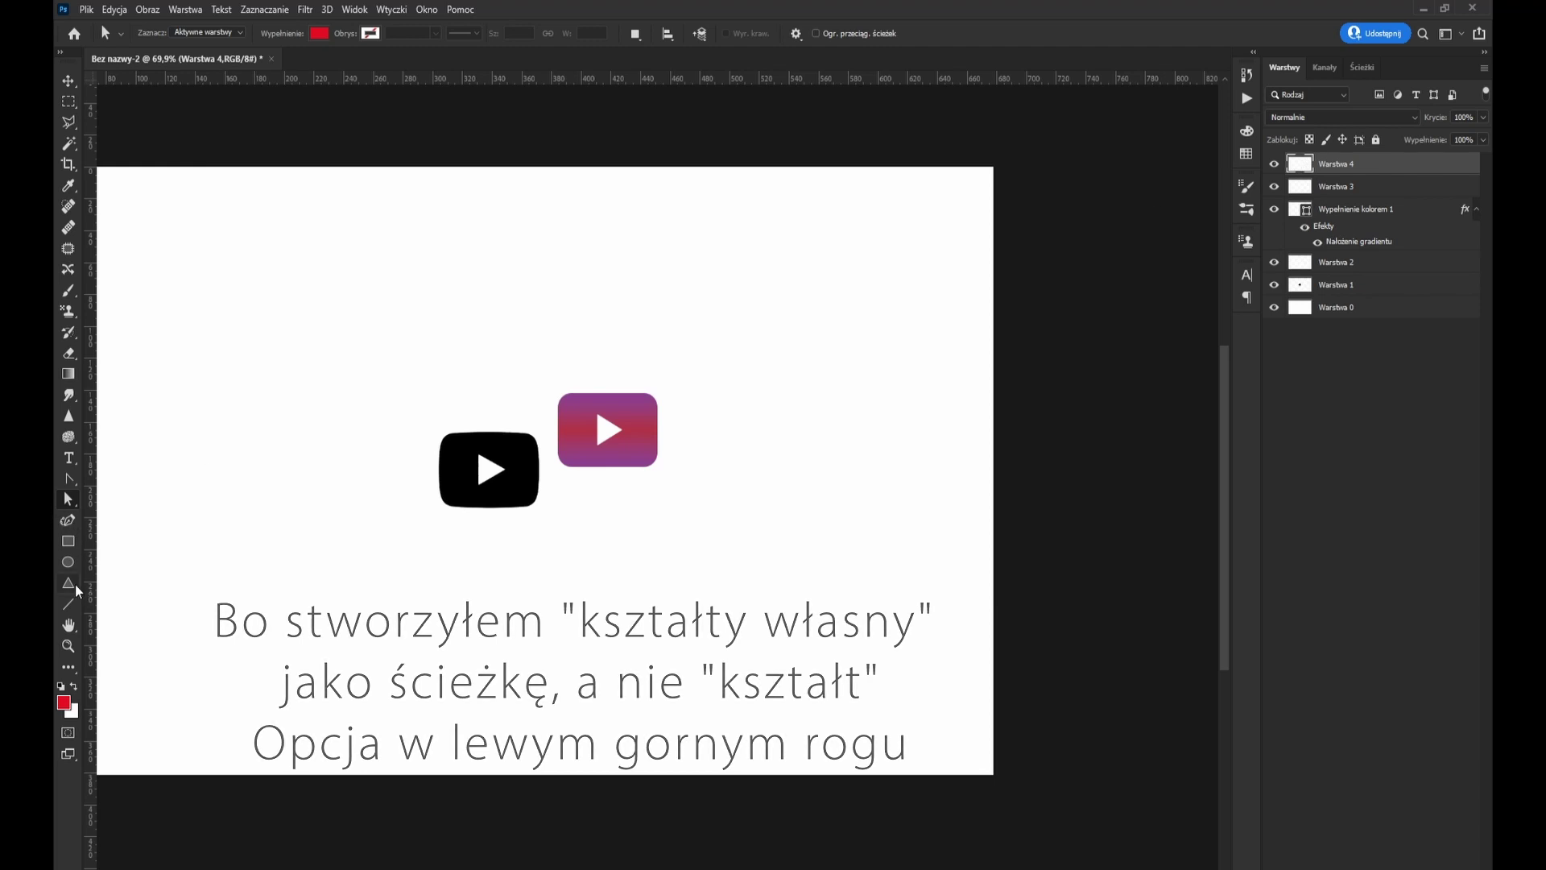
Switch the Custom Shape tool from Ścieżka to Kształt mode, creating the Kształt 318 1 YT layer
left_click(70, 670)
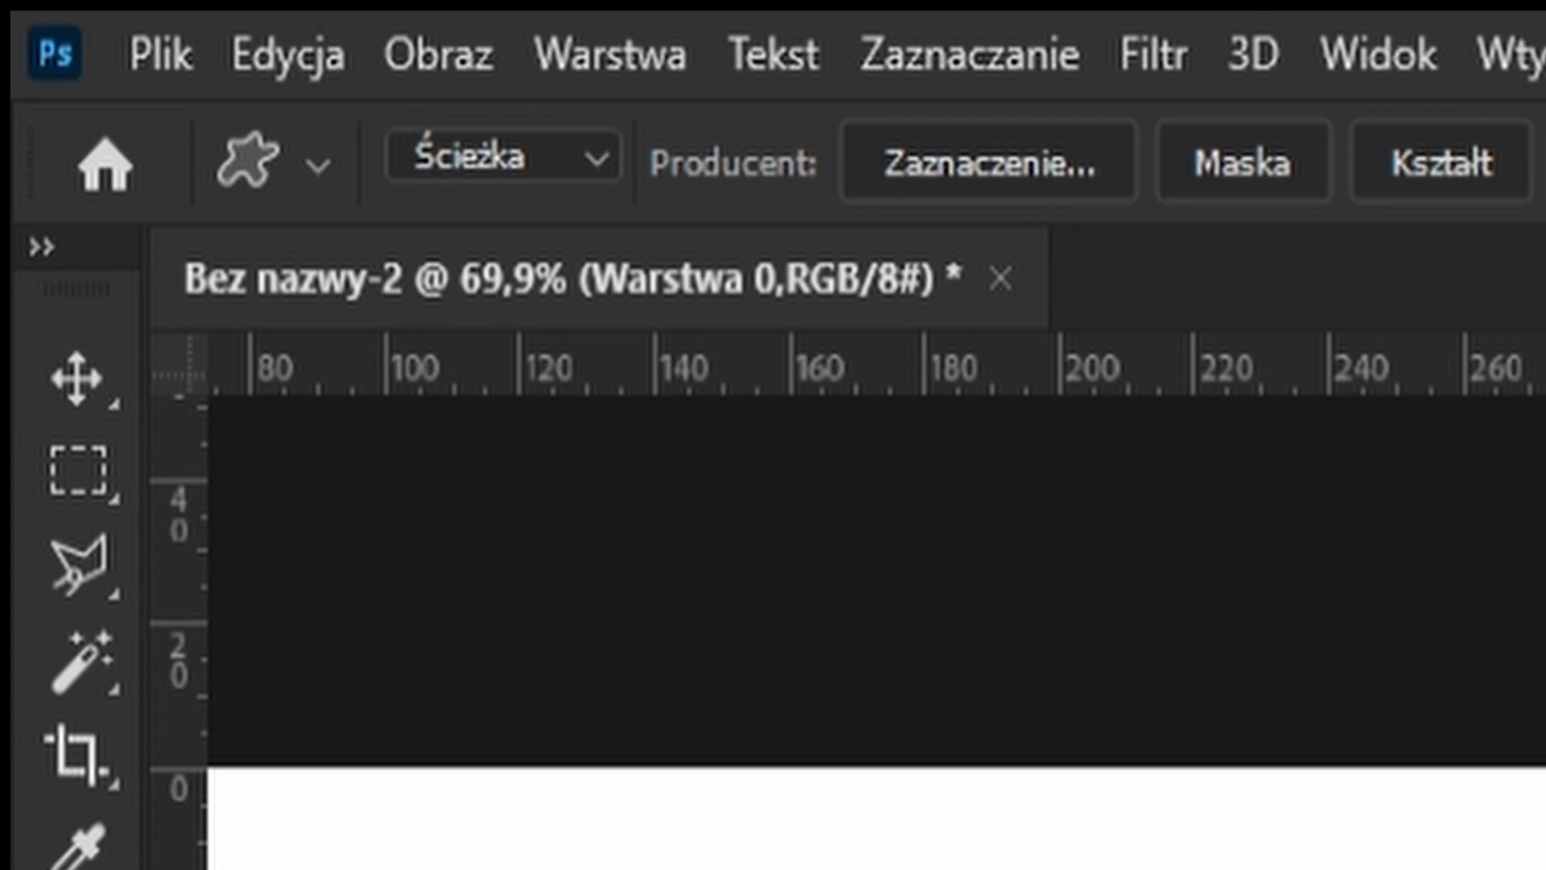
left_click(598, 157)
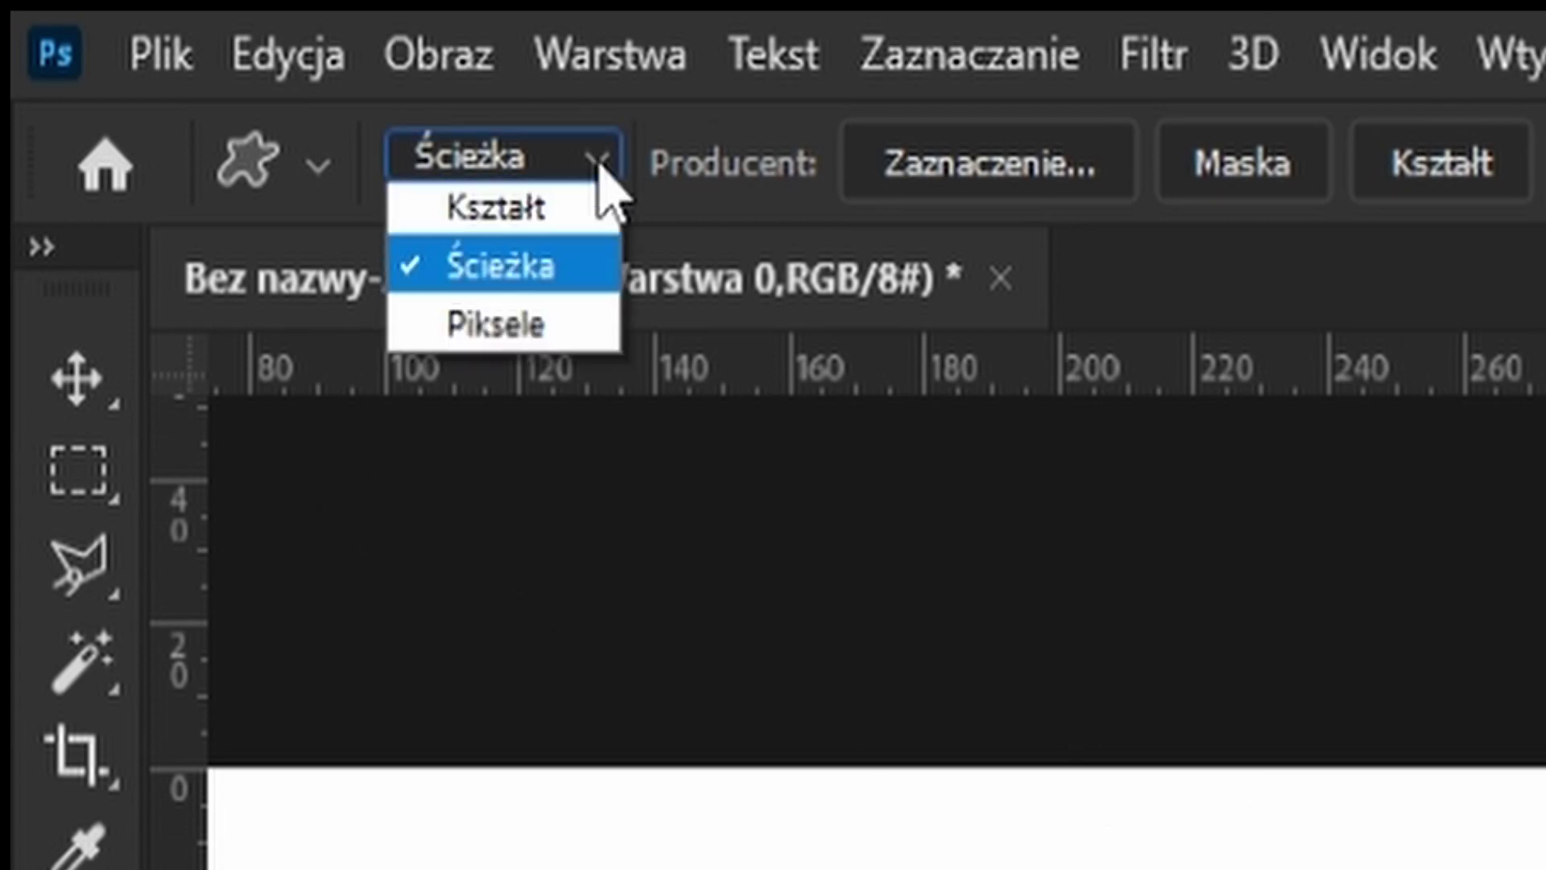
left_click(541, 220)
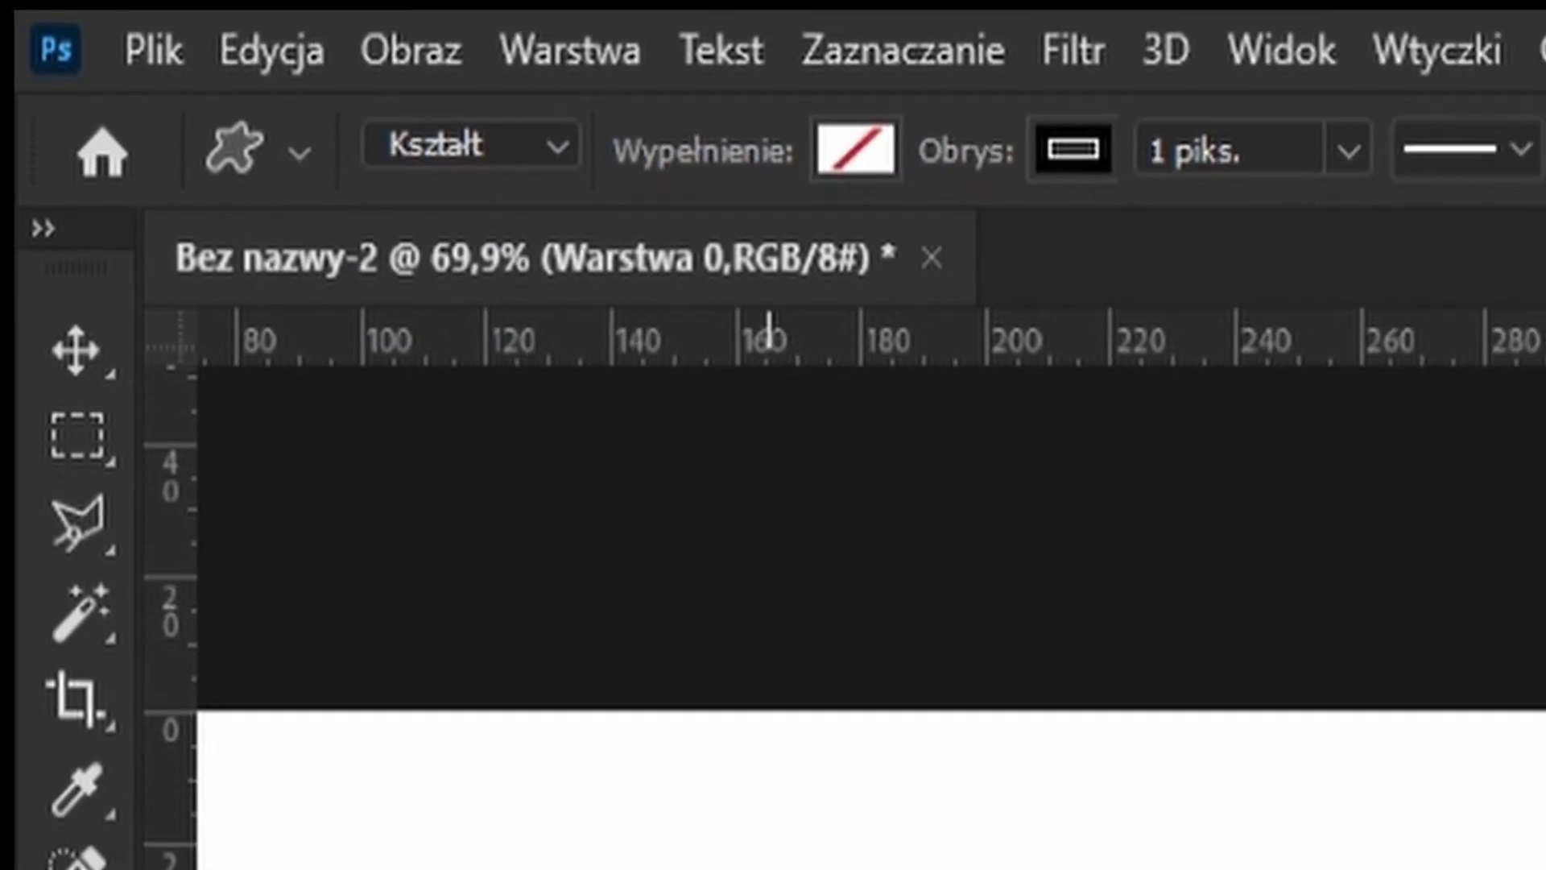
left_click(461, 121)
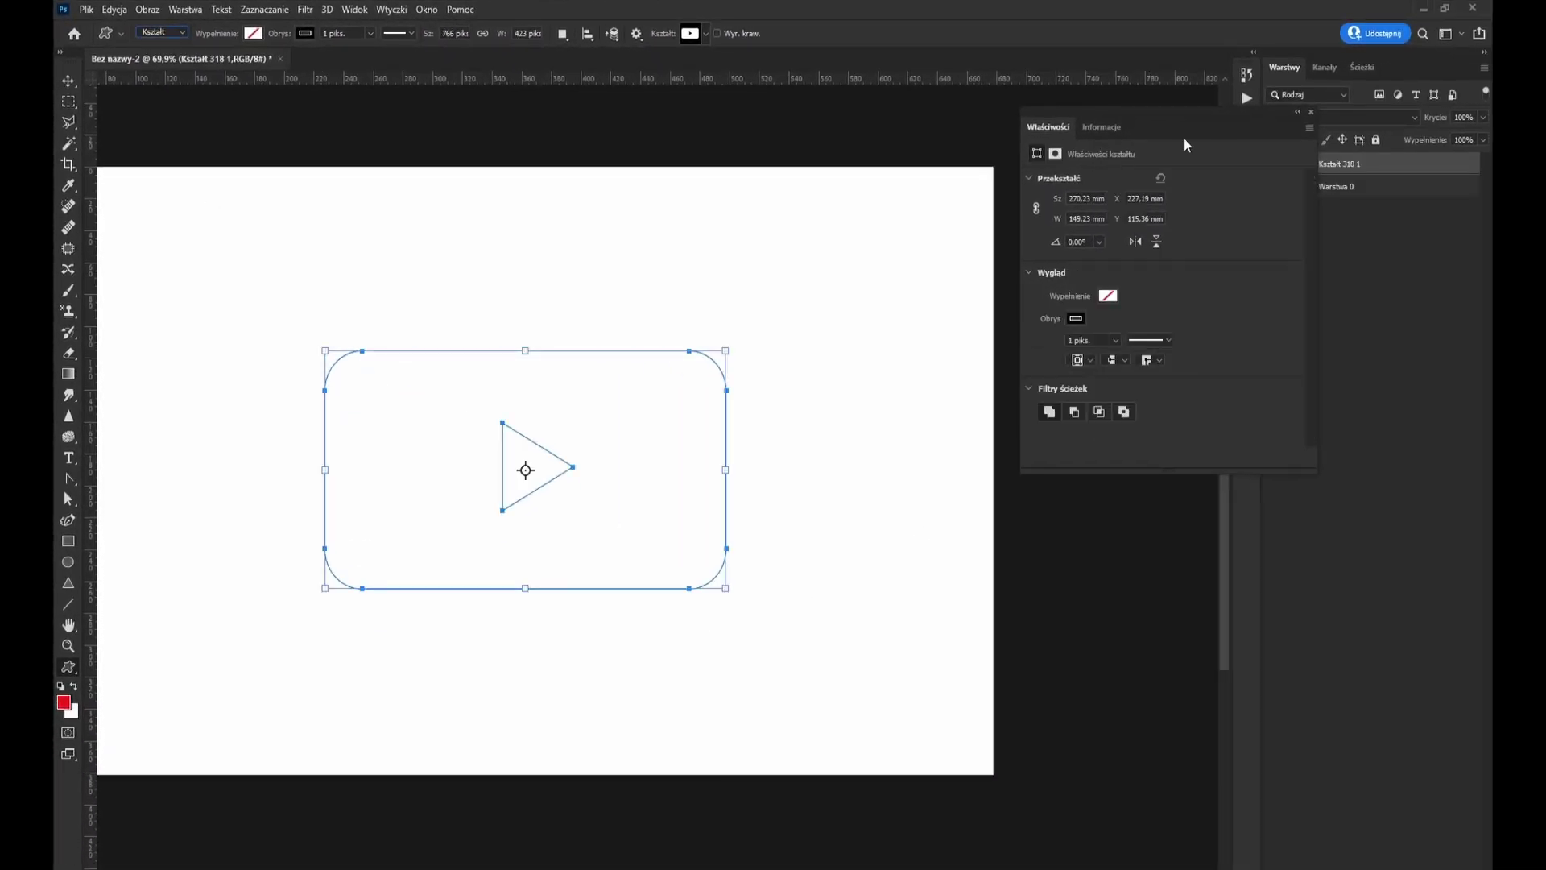
Give the Kształt 318 1 shape a red fill and a 0 px stroke width
left_click(1109, 296)
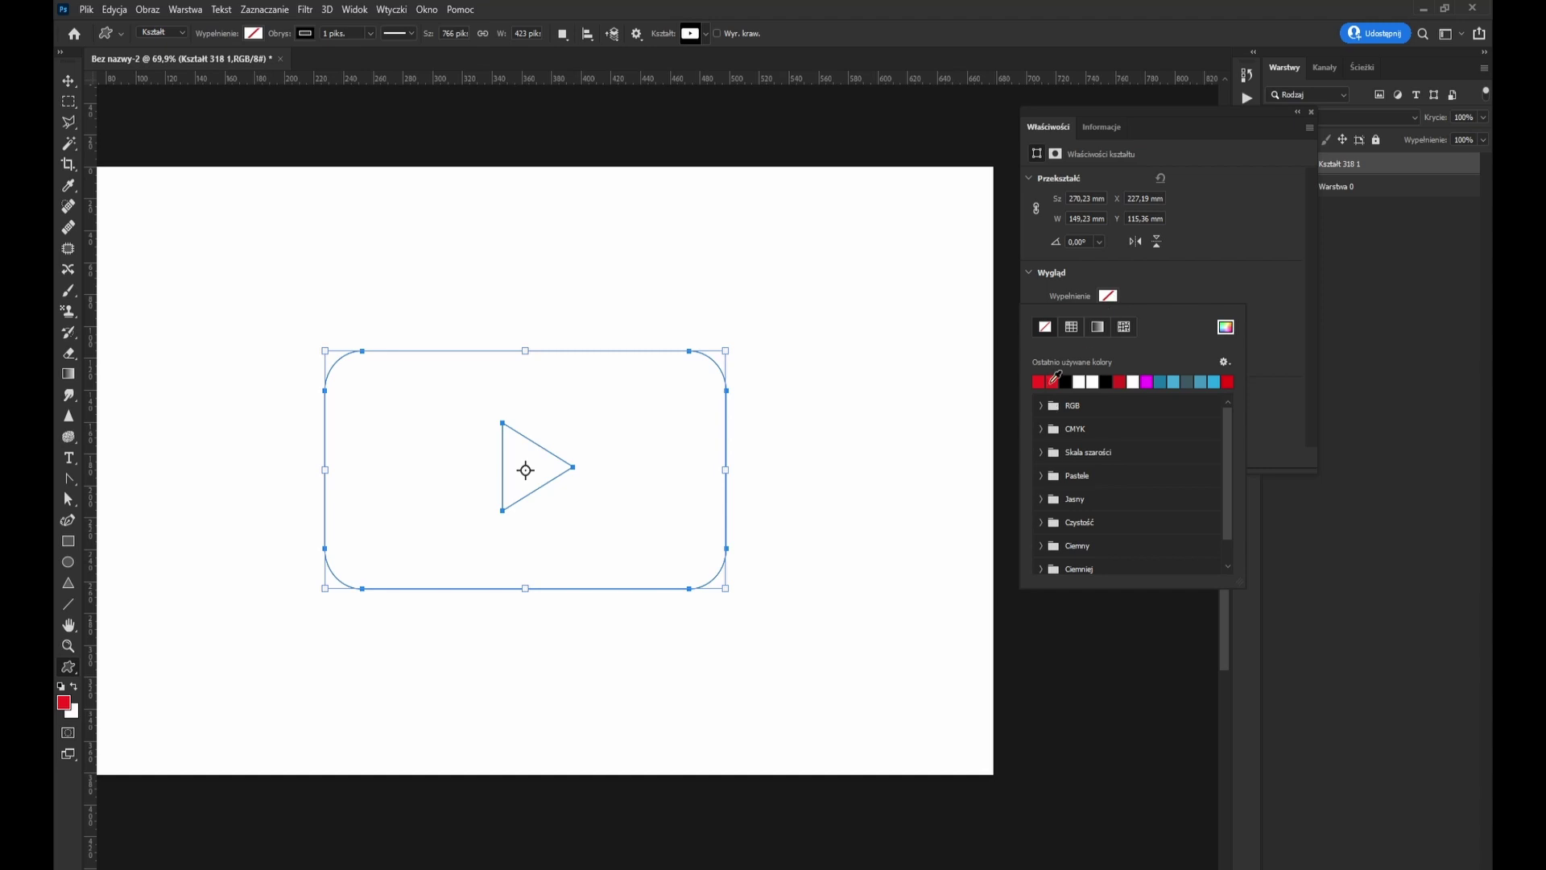
left_click(1038, 381)
left_click(1110, 295)
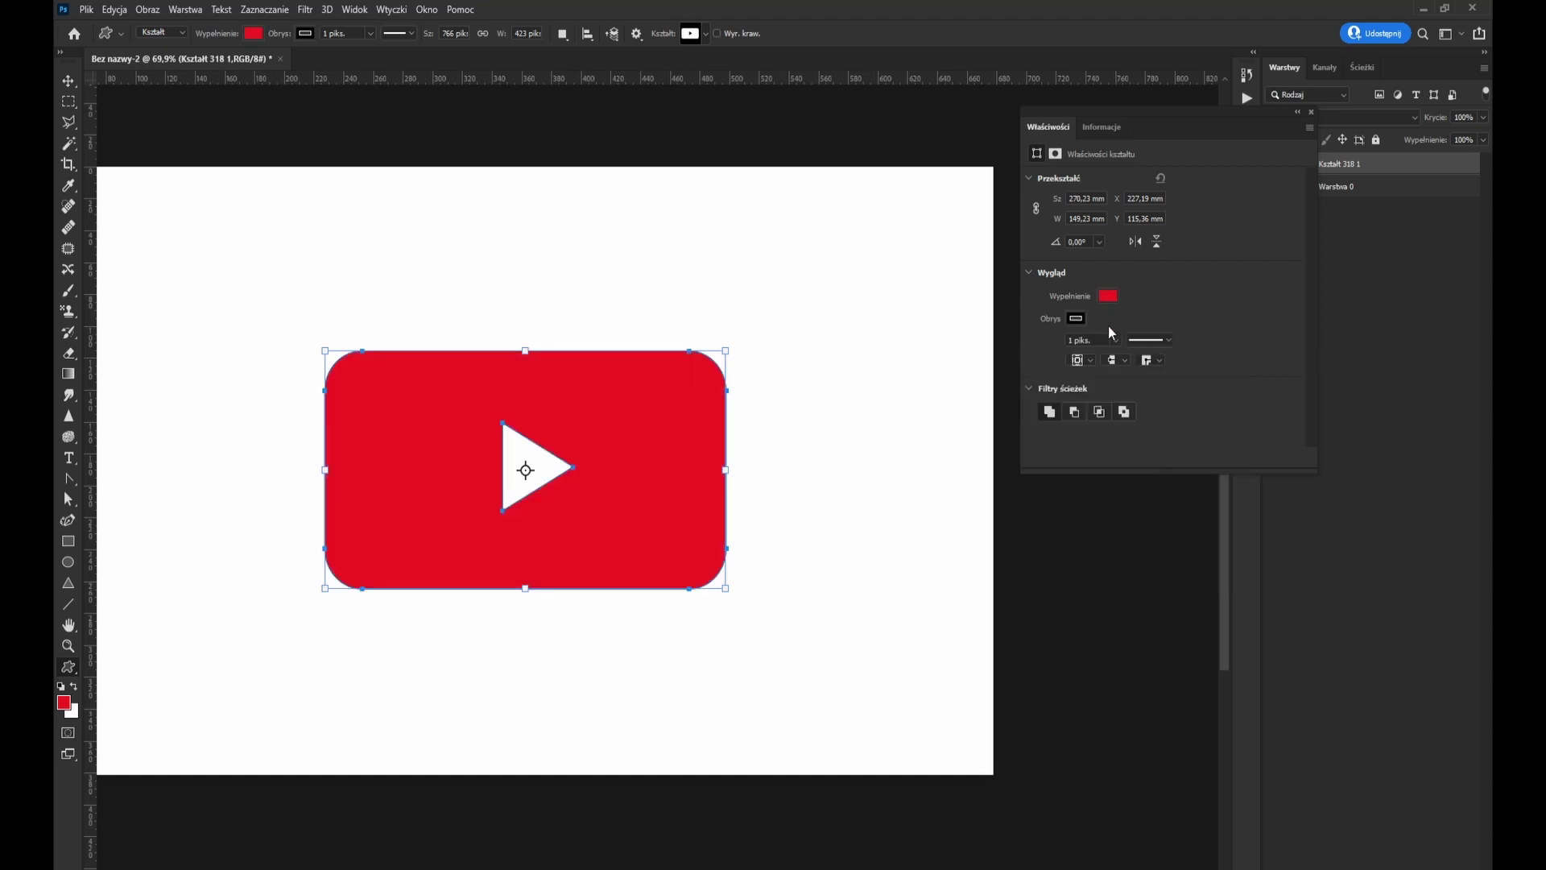
left_click(1079, 323)
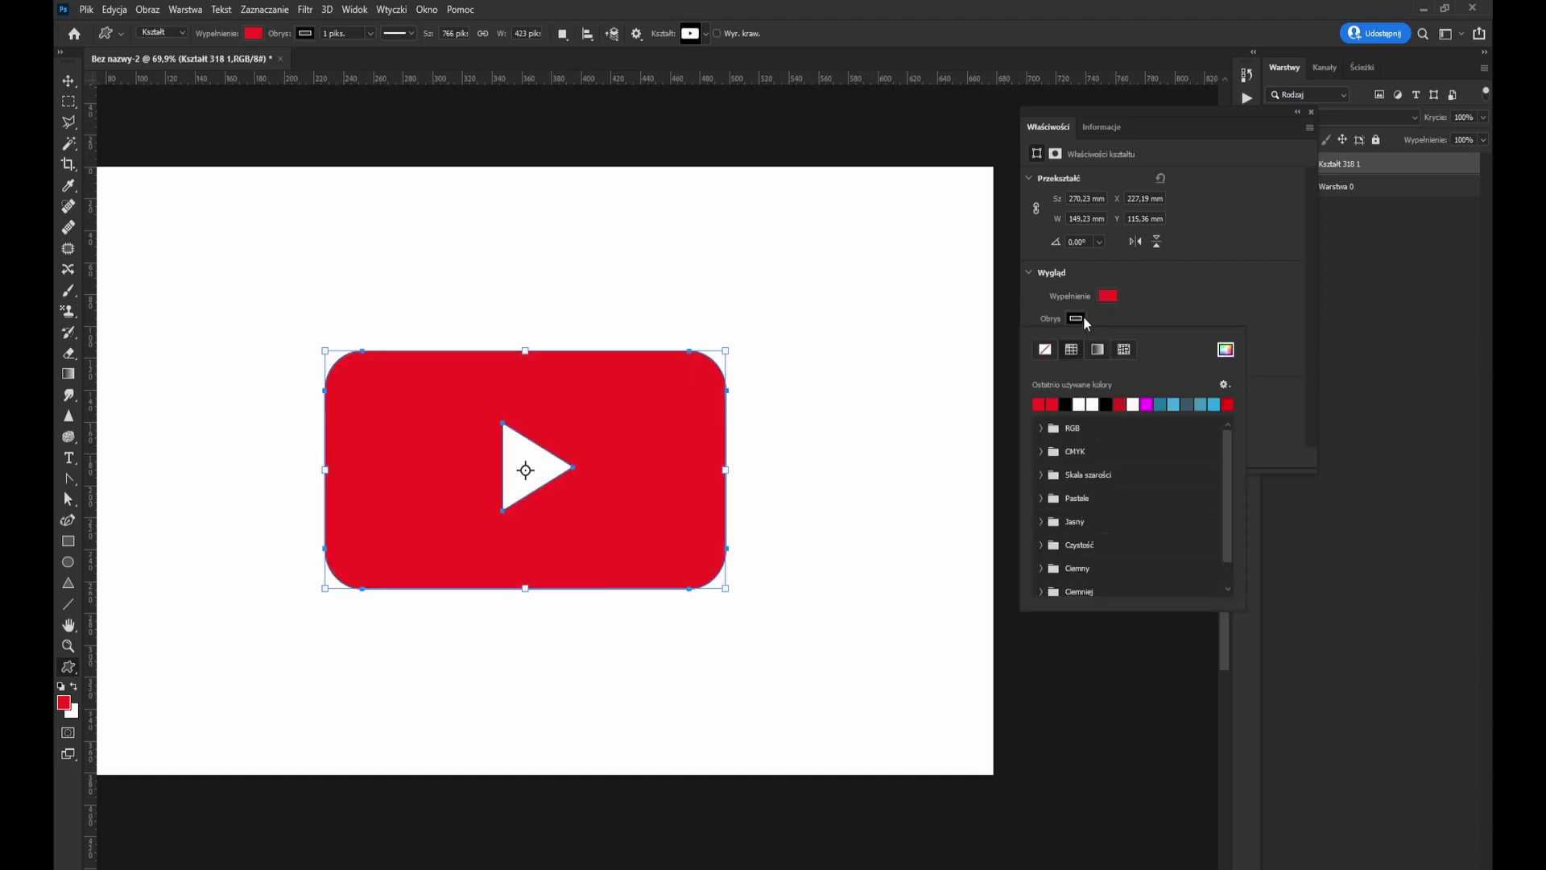
left_click(1085, 317)
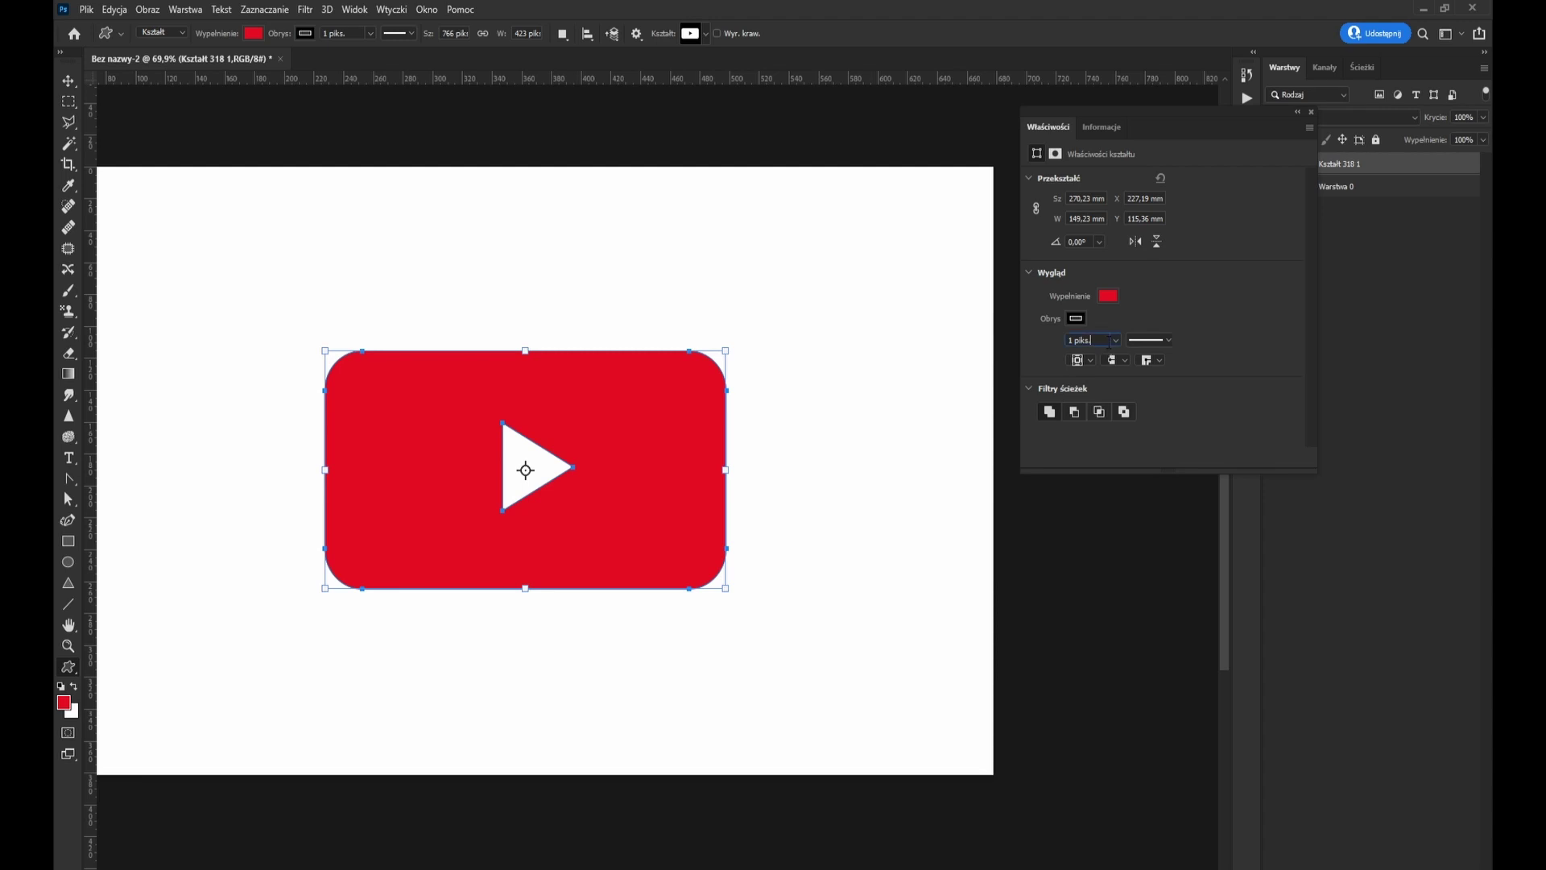
type("0")
key("Return")
left_click(1298, 113)
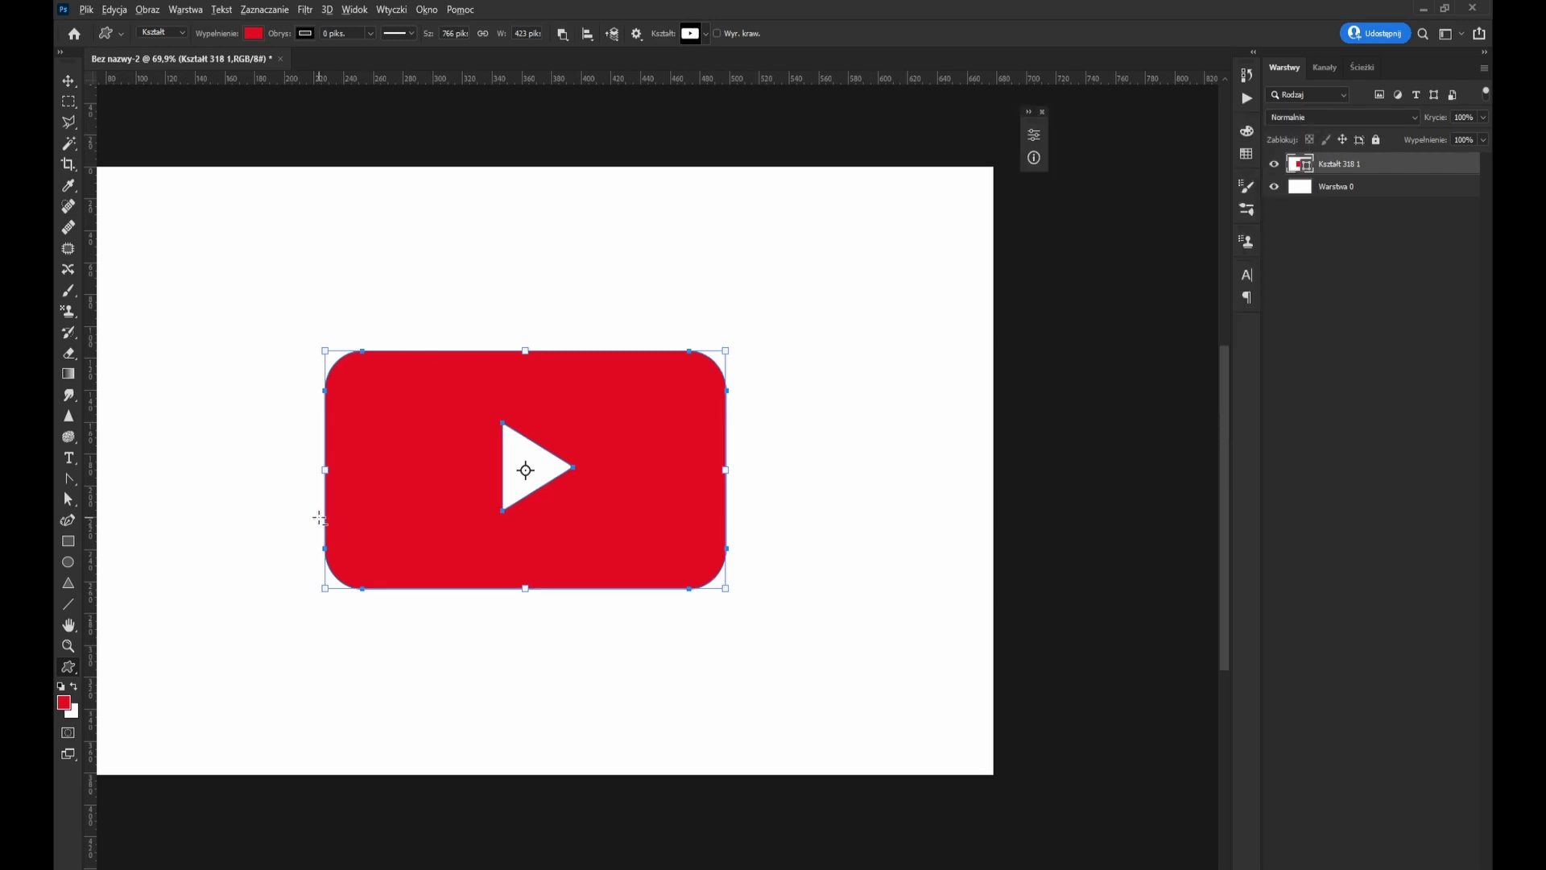
scroll(443, 314, "up", 1)
scroll(471, 310, "up", 1)
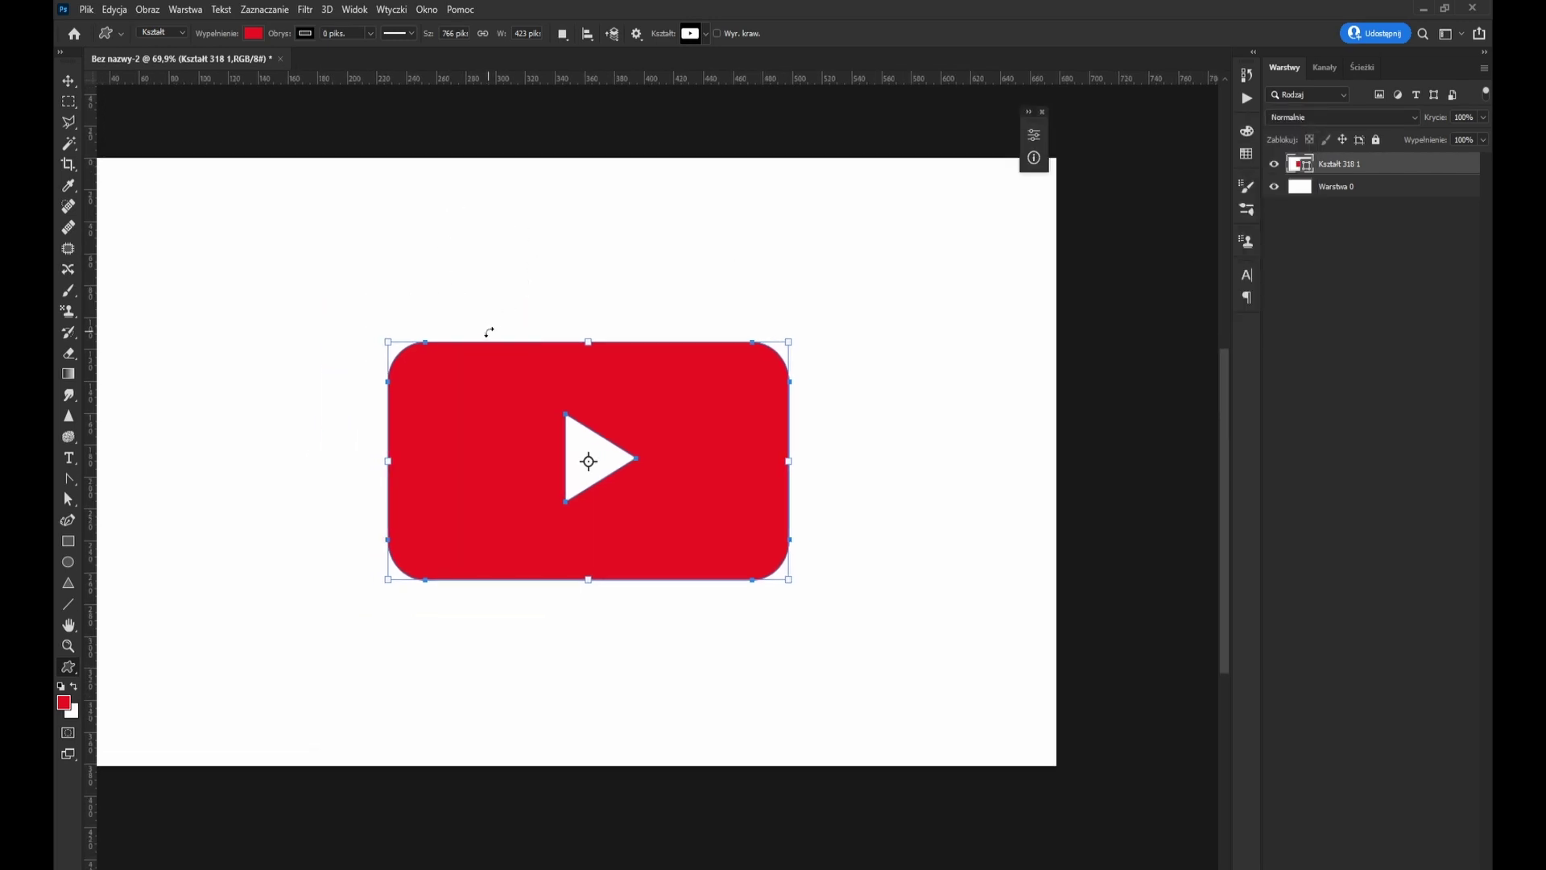
scroll(489, 337, "up", 1)
key("alt")
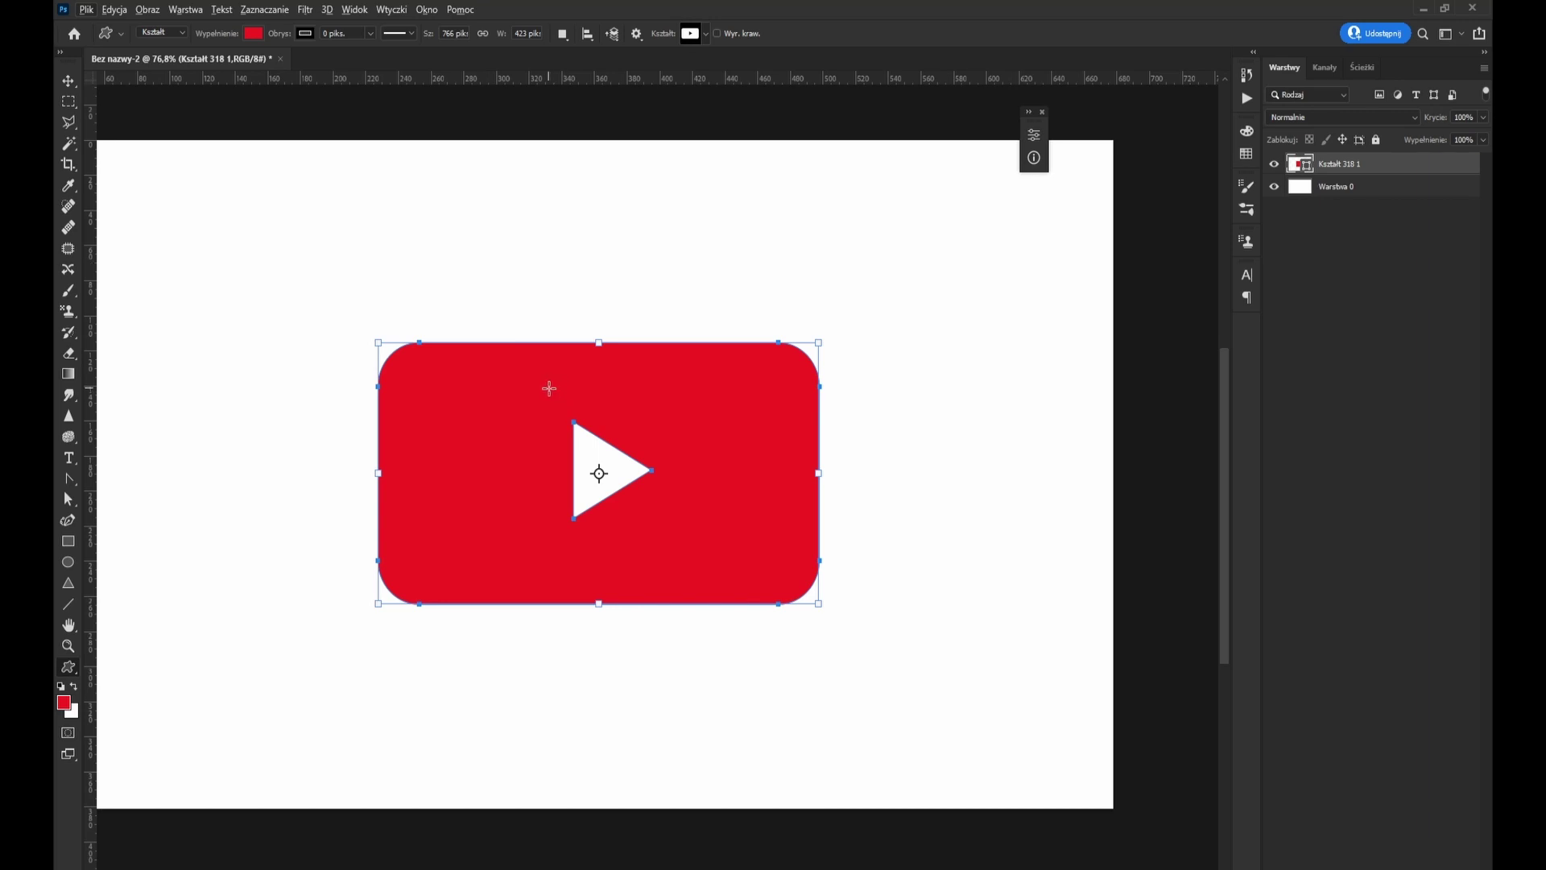
scroll(551, 411, "up", 1)
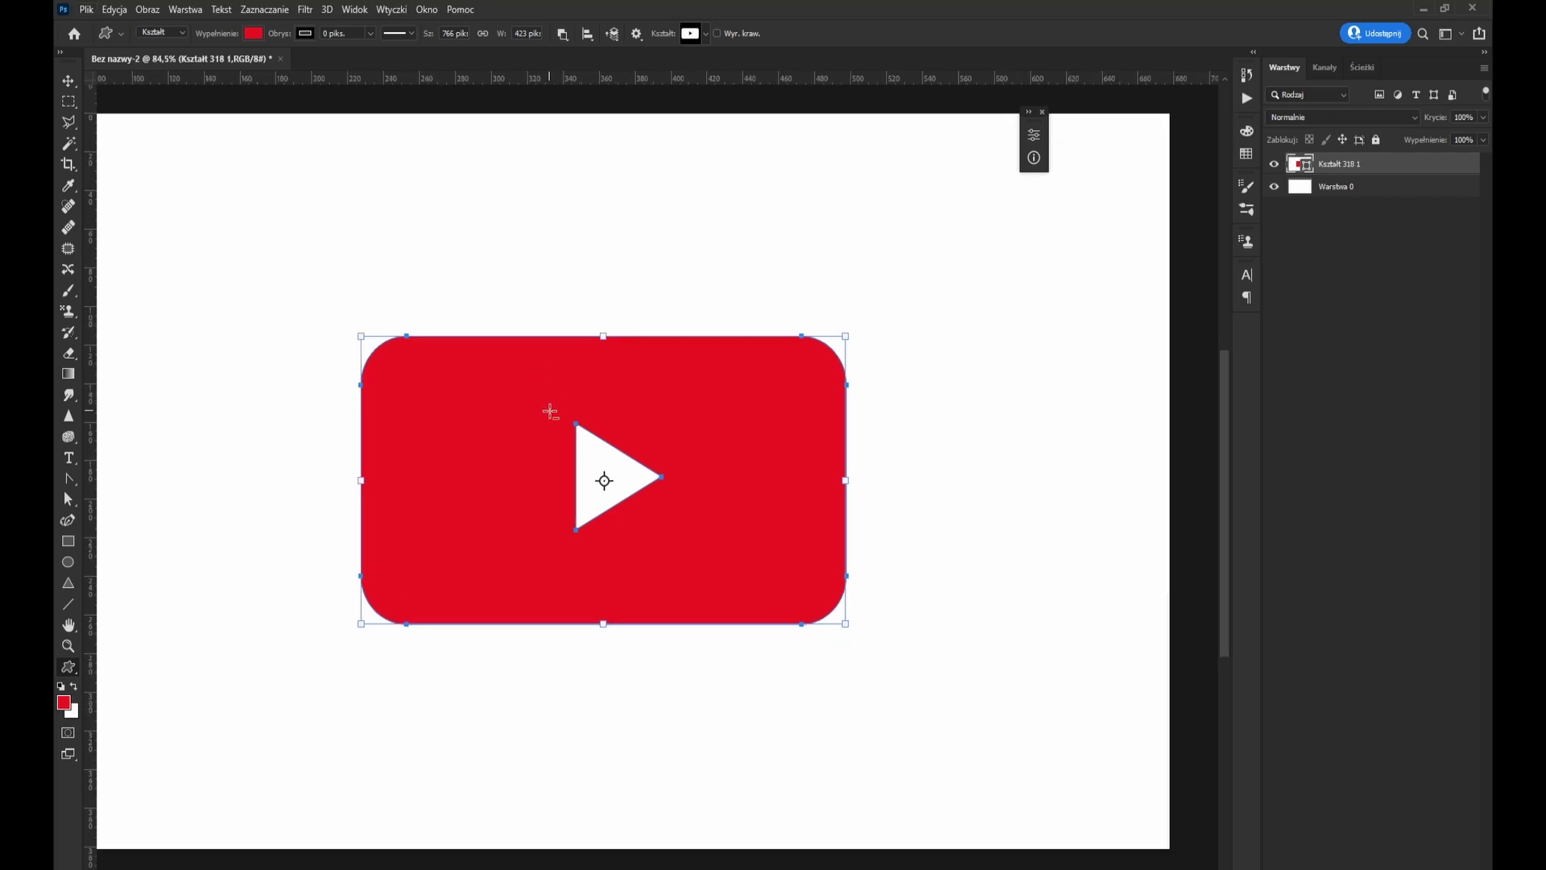
scroll(551, 411, "down", 1)
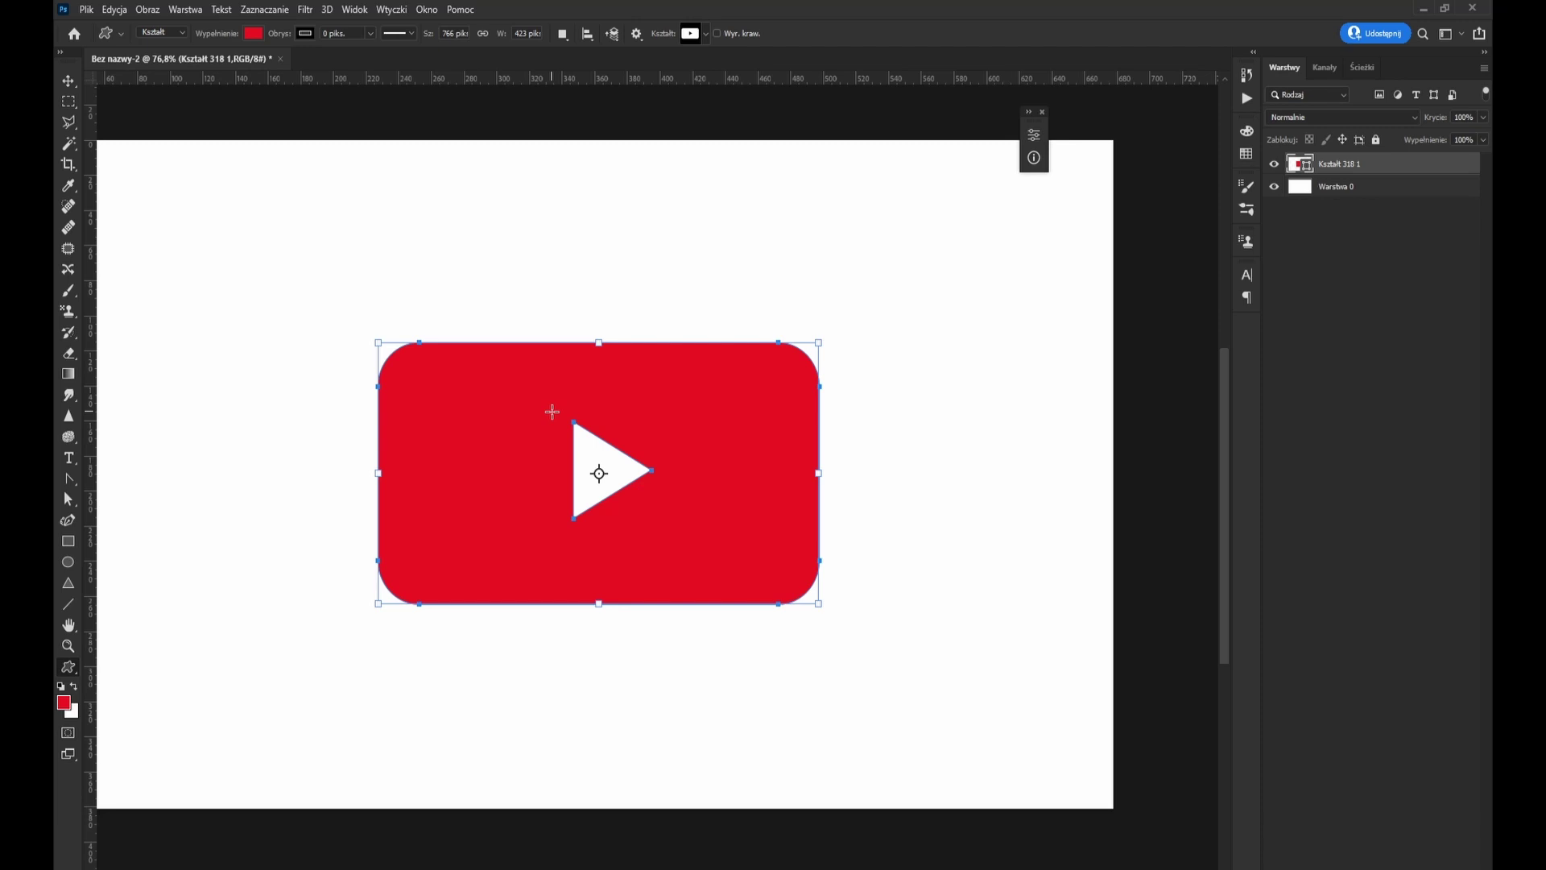